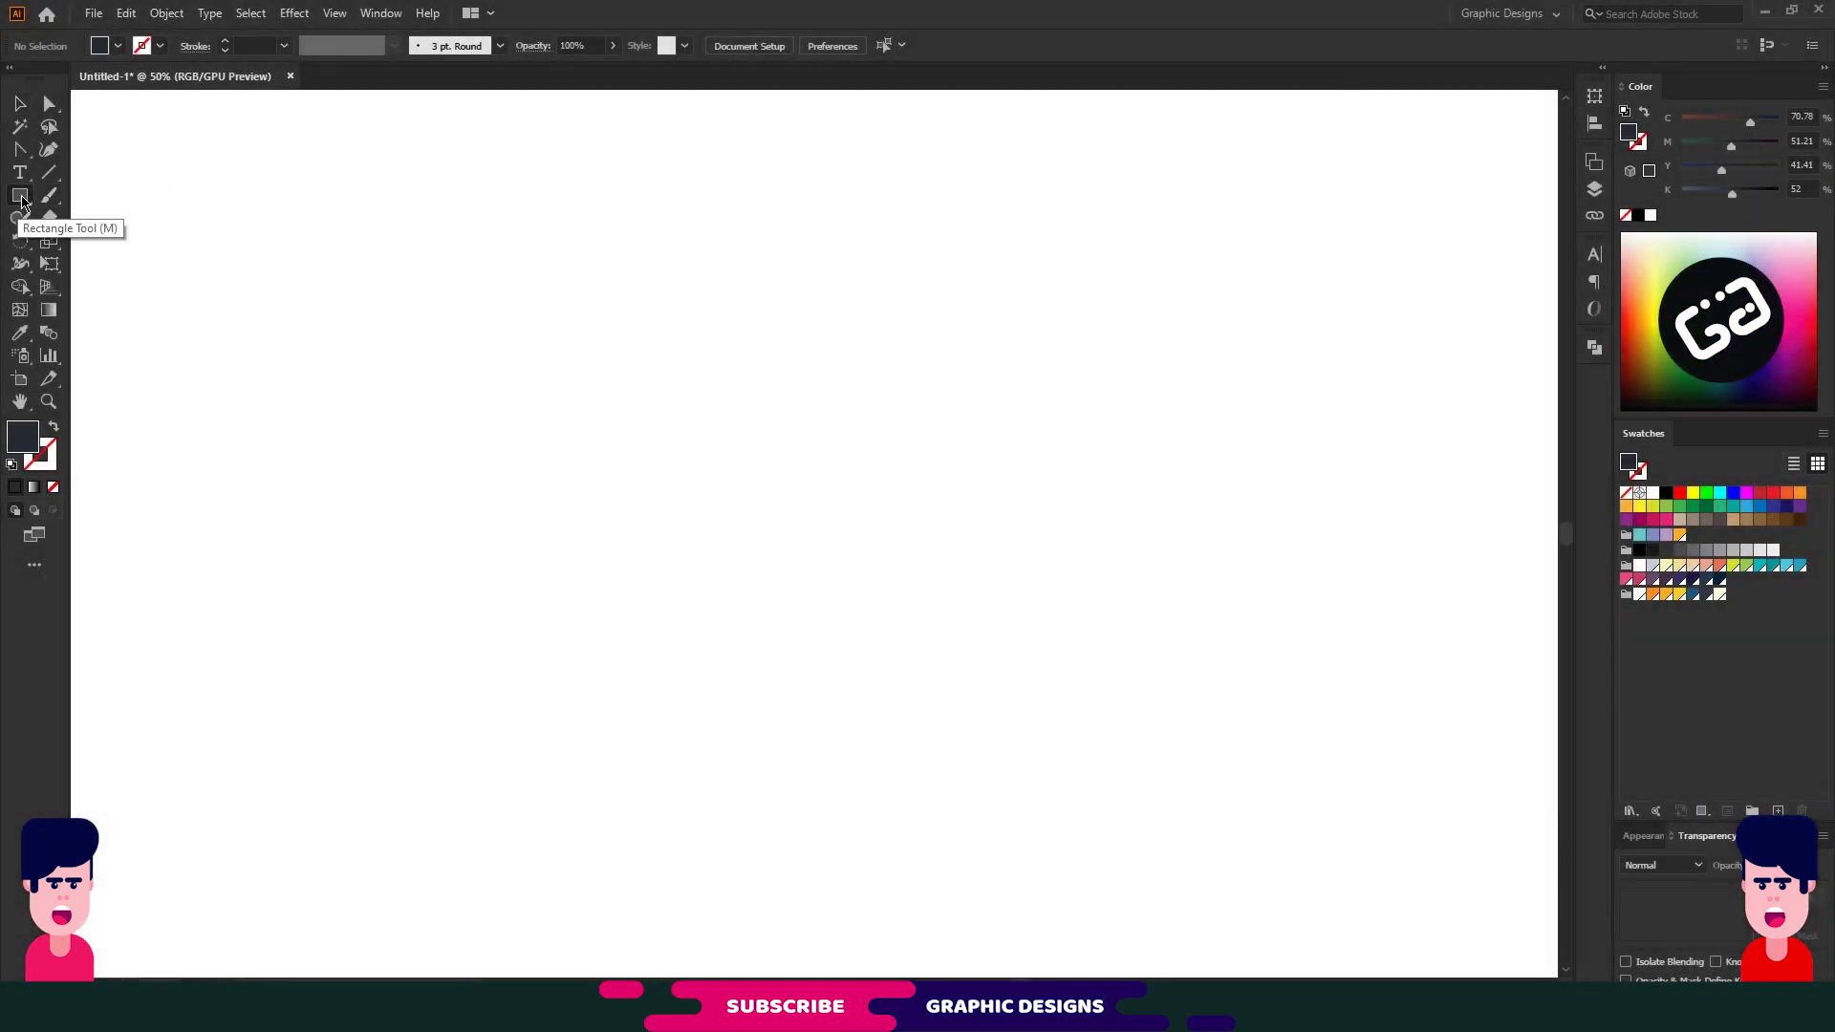
Draw a dark circle about 490 px across and nudge it left into the upper middle of the artboard
left_click_drag(22, 199, 124, 241)
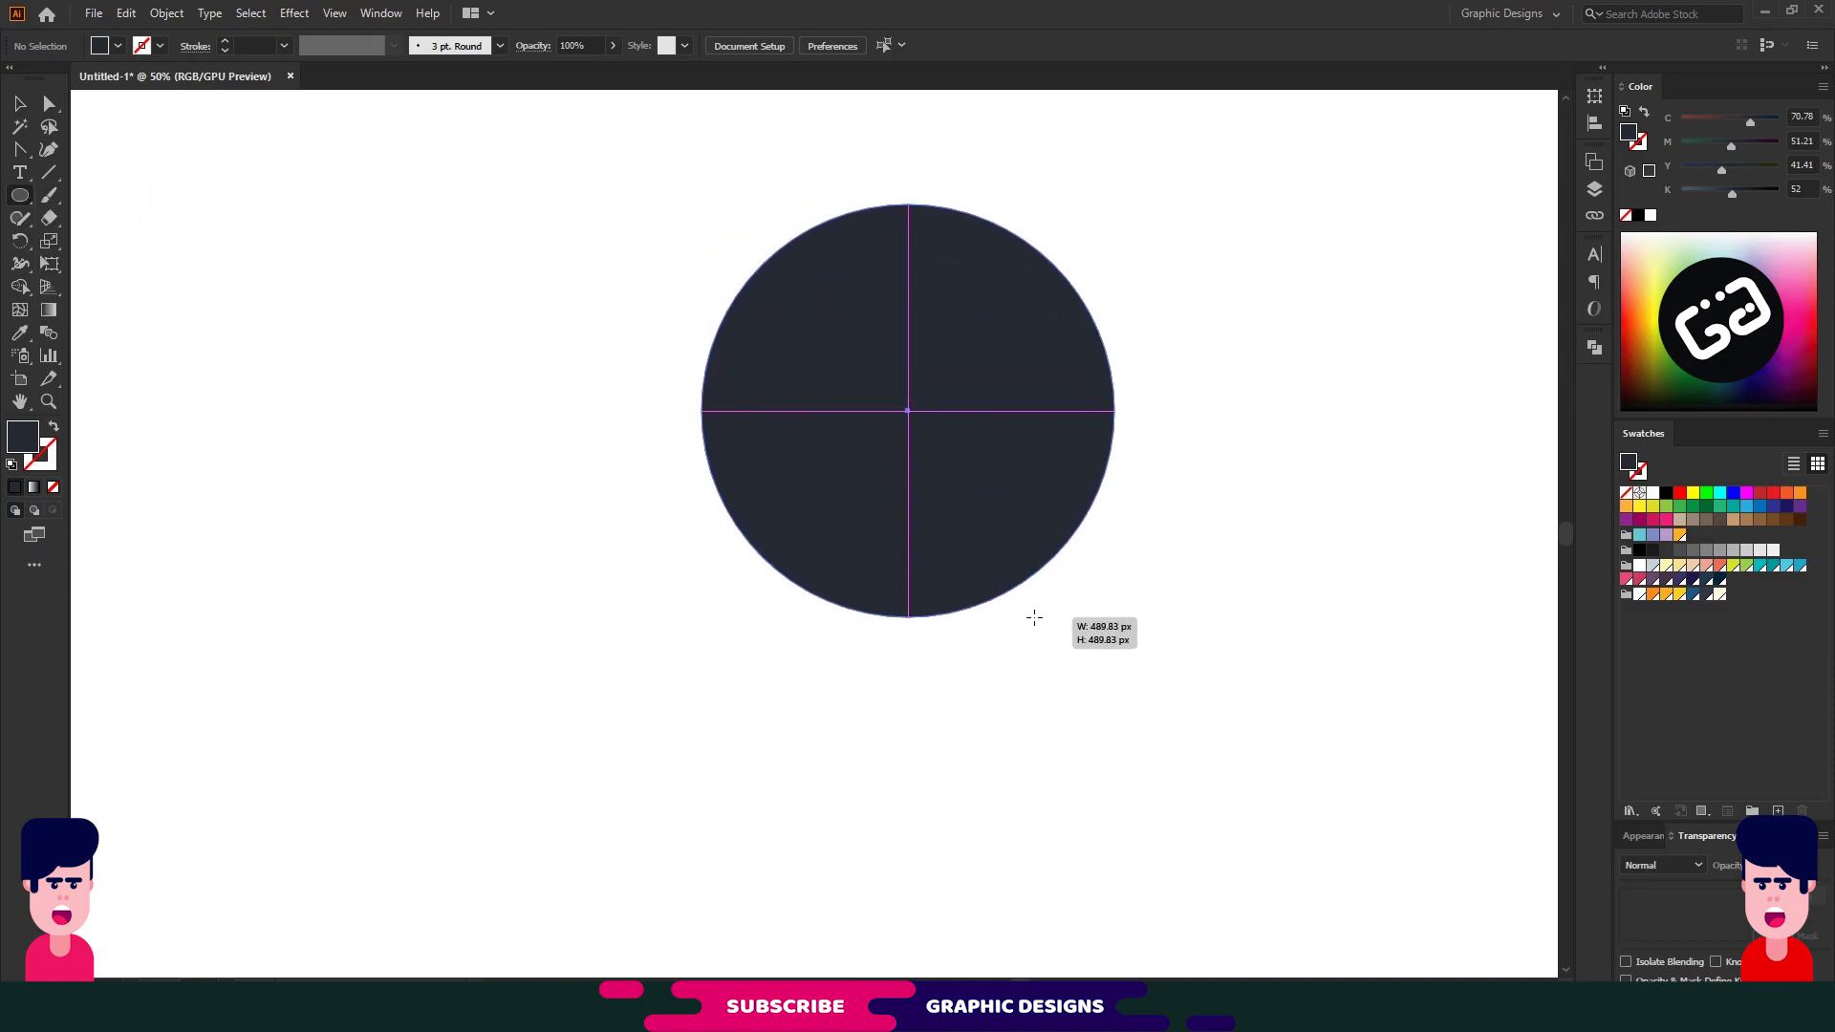
left_click_drag(702, 204, 1034, 617)
key("v")
mouse_move(989, 440)
left_mouse_down()
mouse_move(829, 438)
mouse_move(882, 441)
left_mouse_up()
left_click(1048, 467)
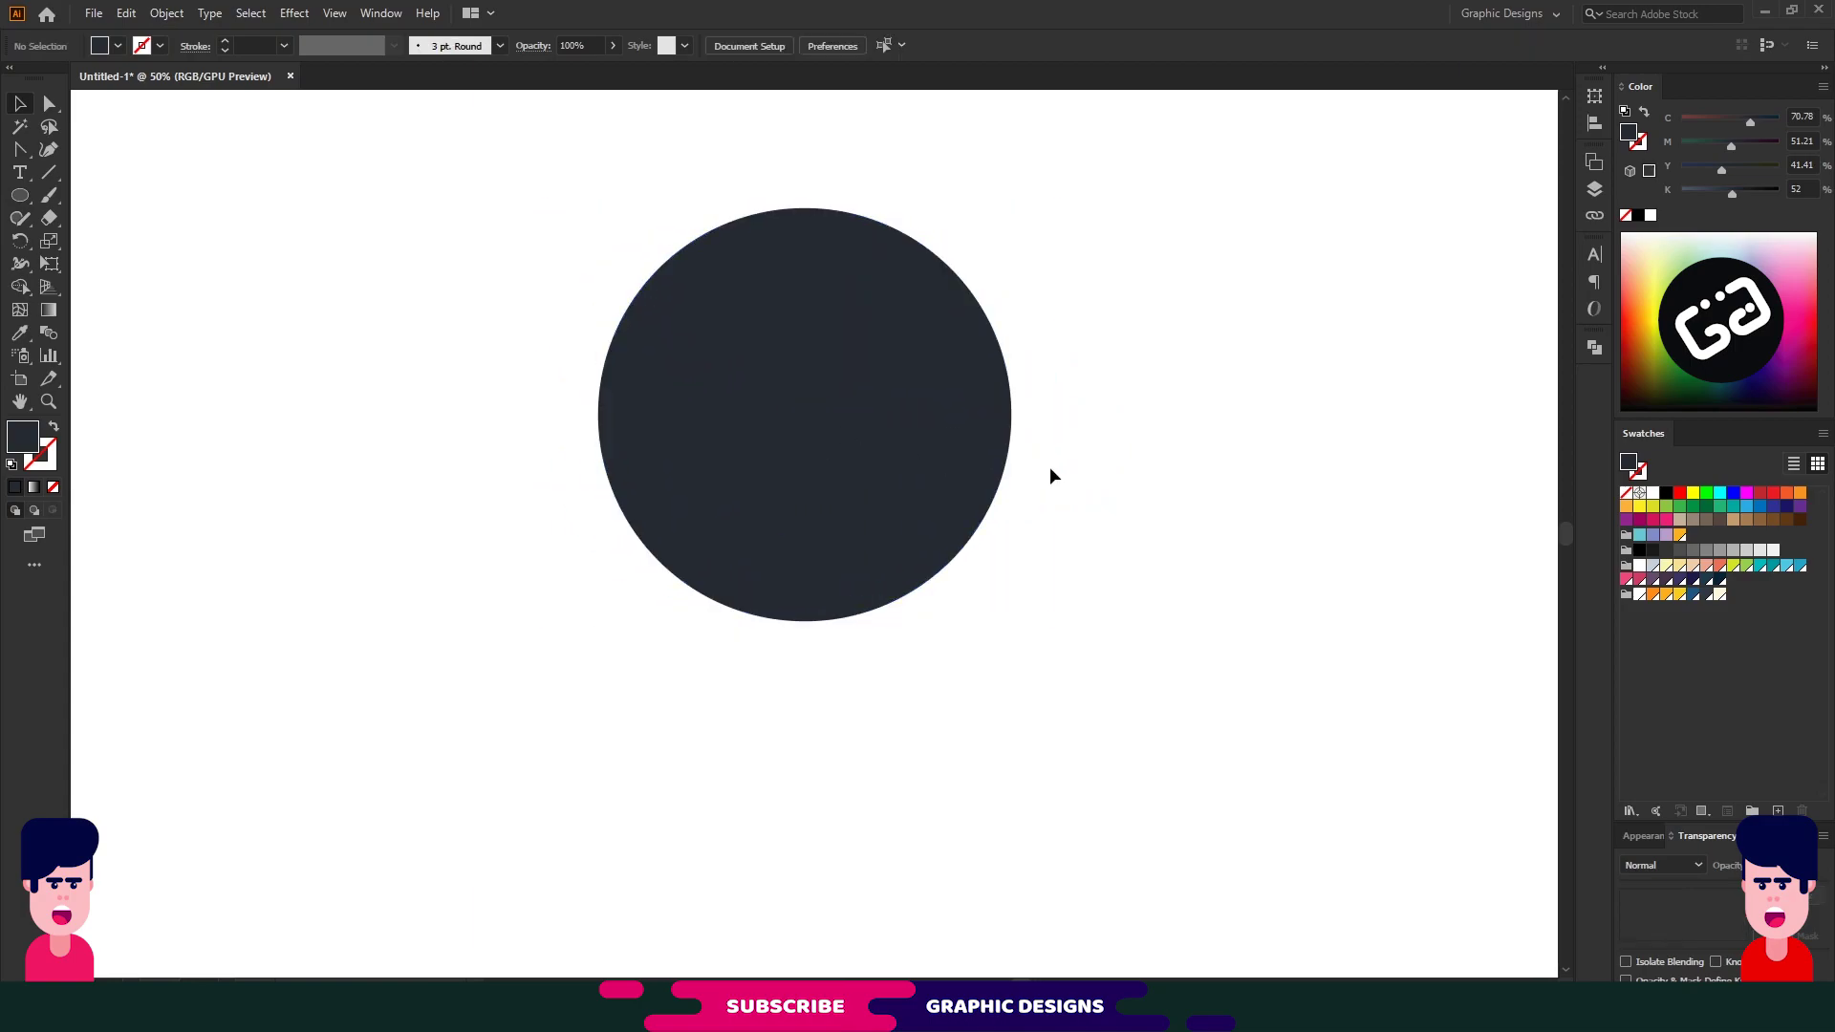
left_click(732, 523)
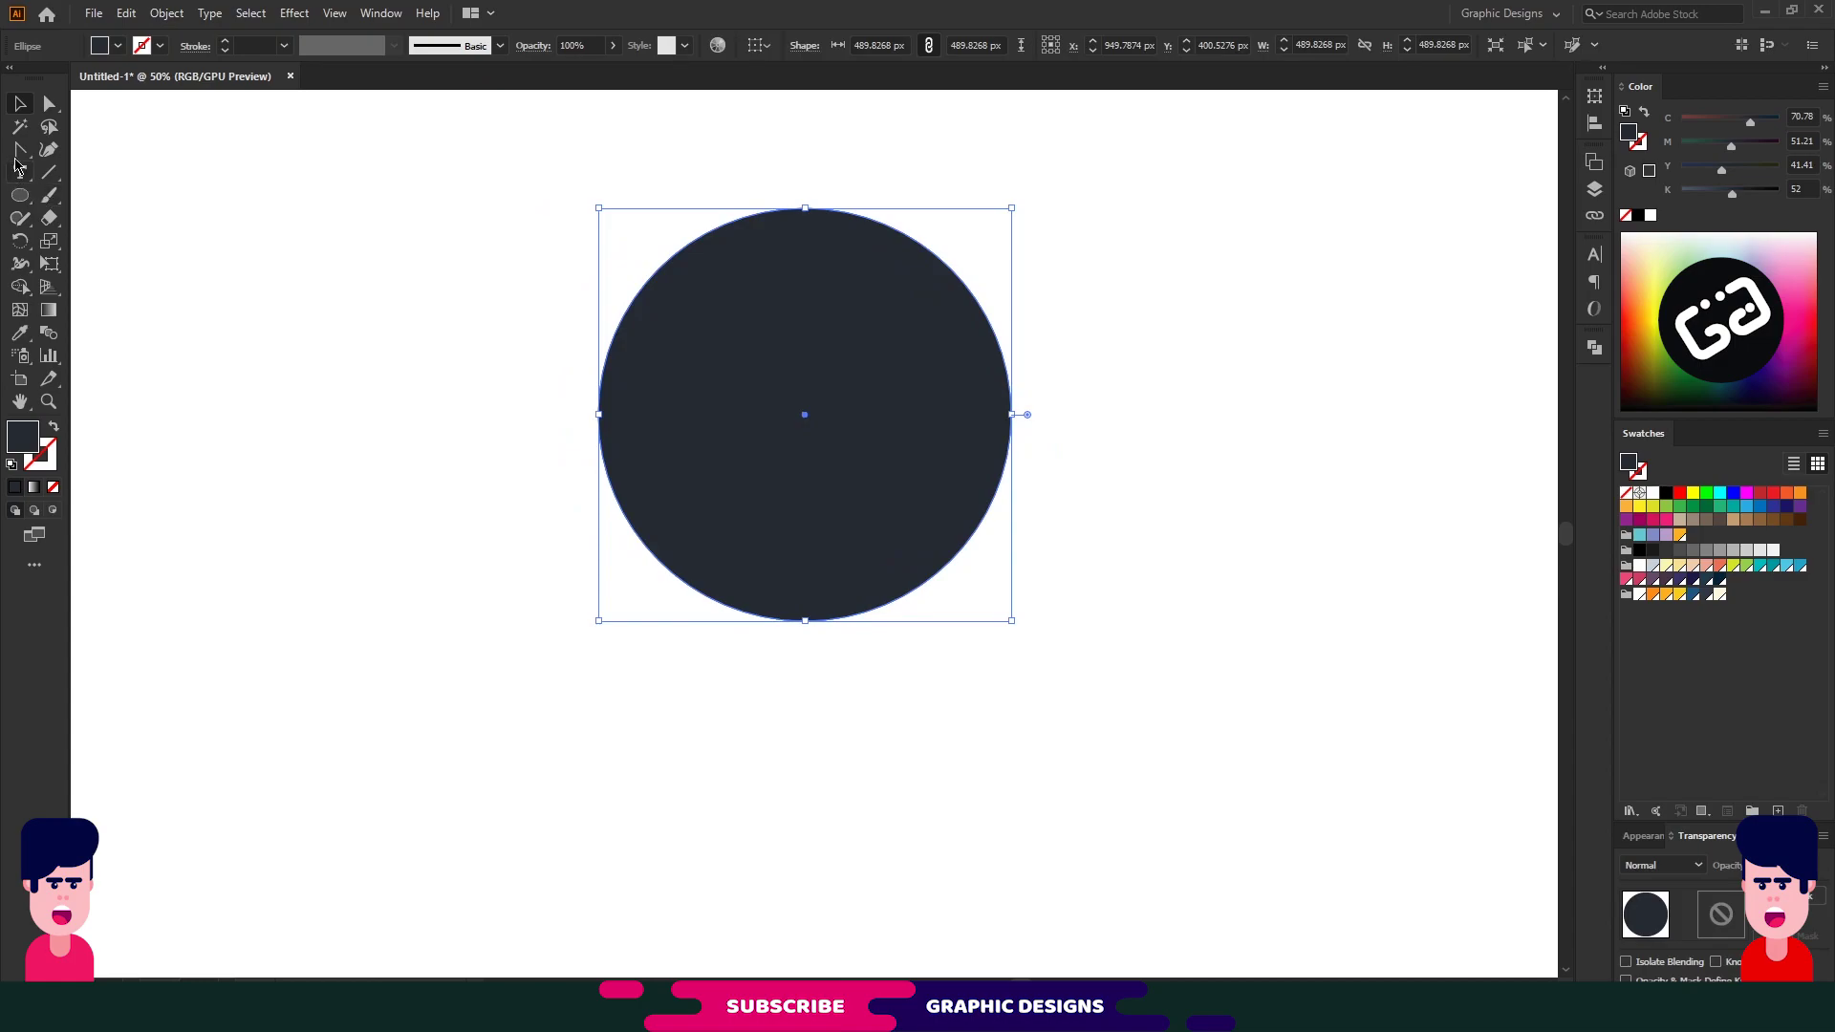
Convert the circle's bottom anchor to a corner and pull it down into a long teardrop tip
left_click_drag(19, 151, 153, 225)
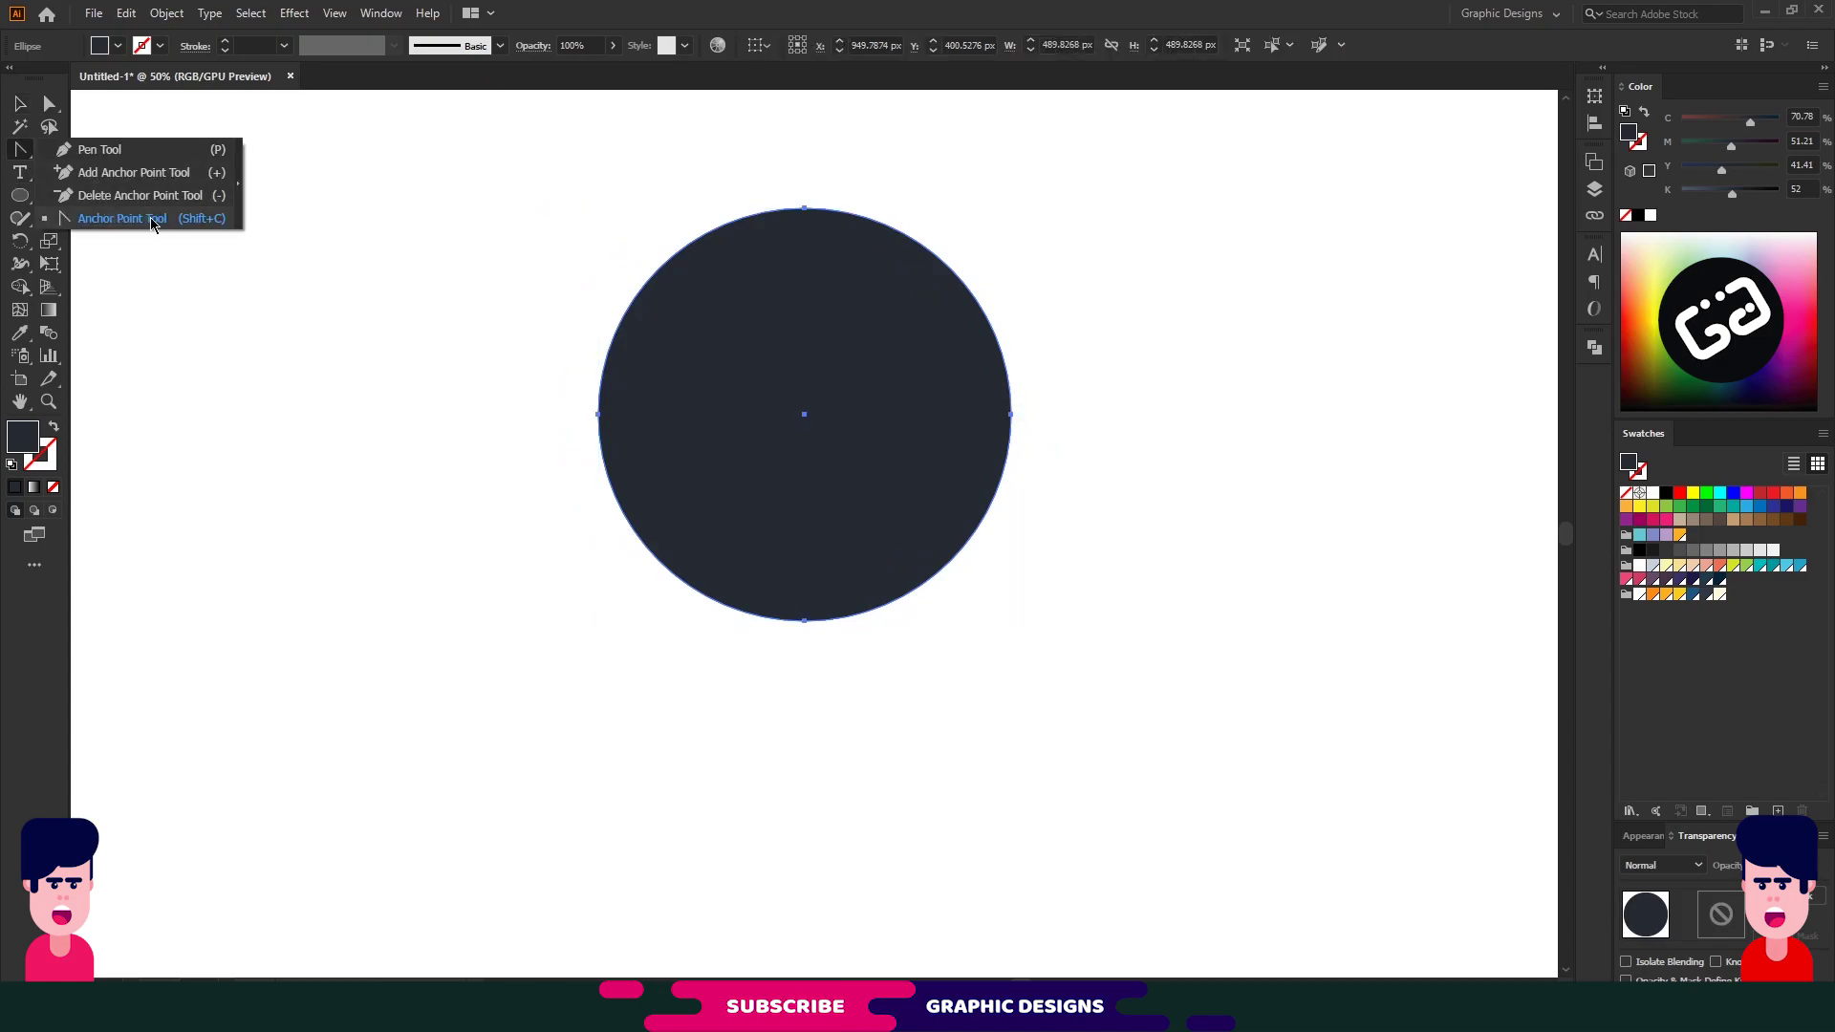
left_click(126, 224)
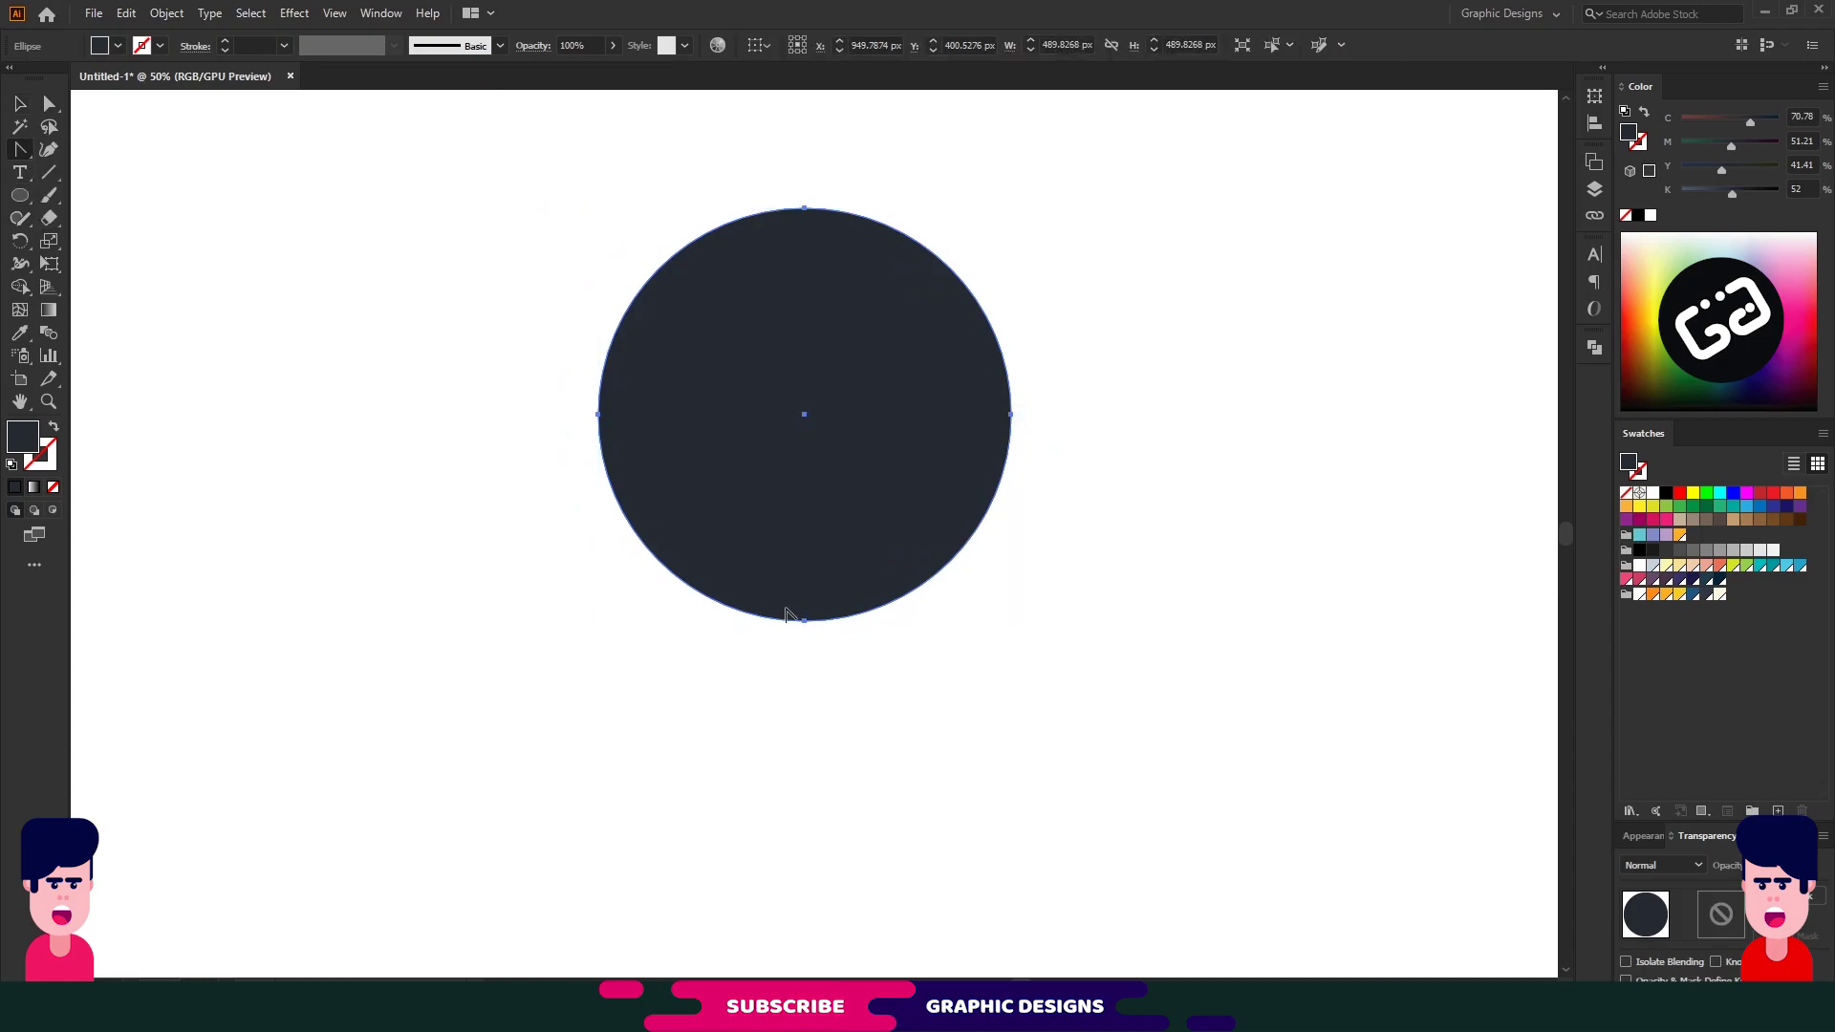
left_click(805, 619)
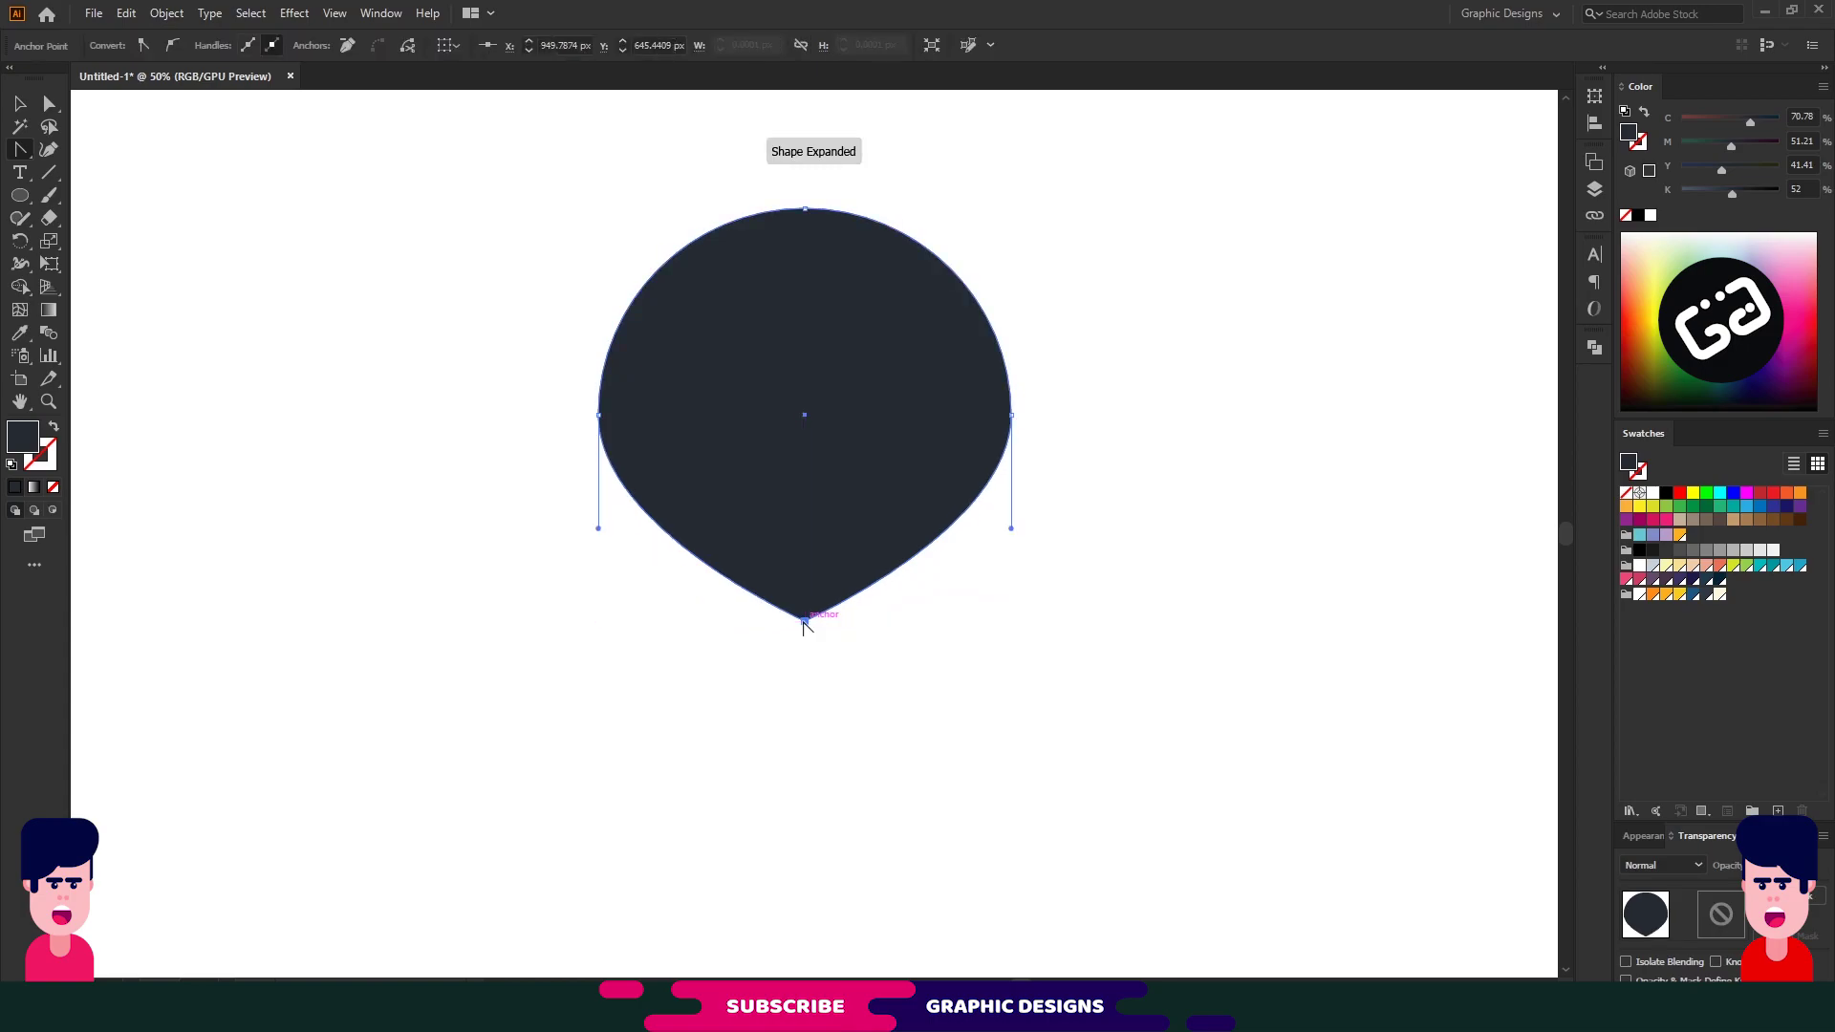
key("a")
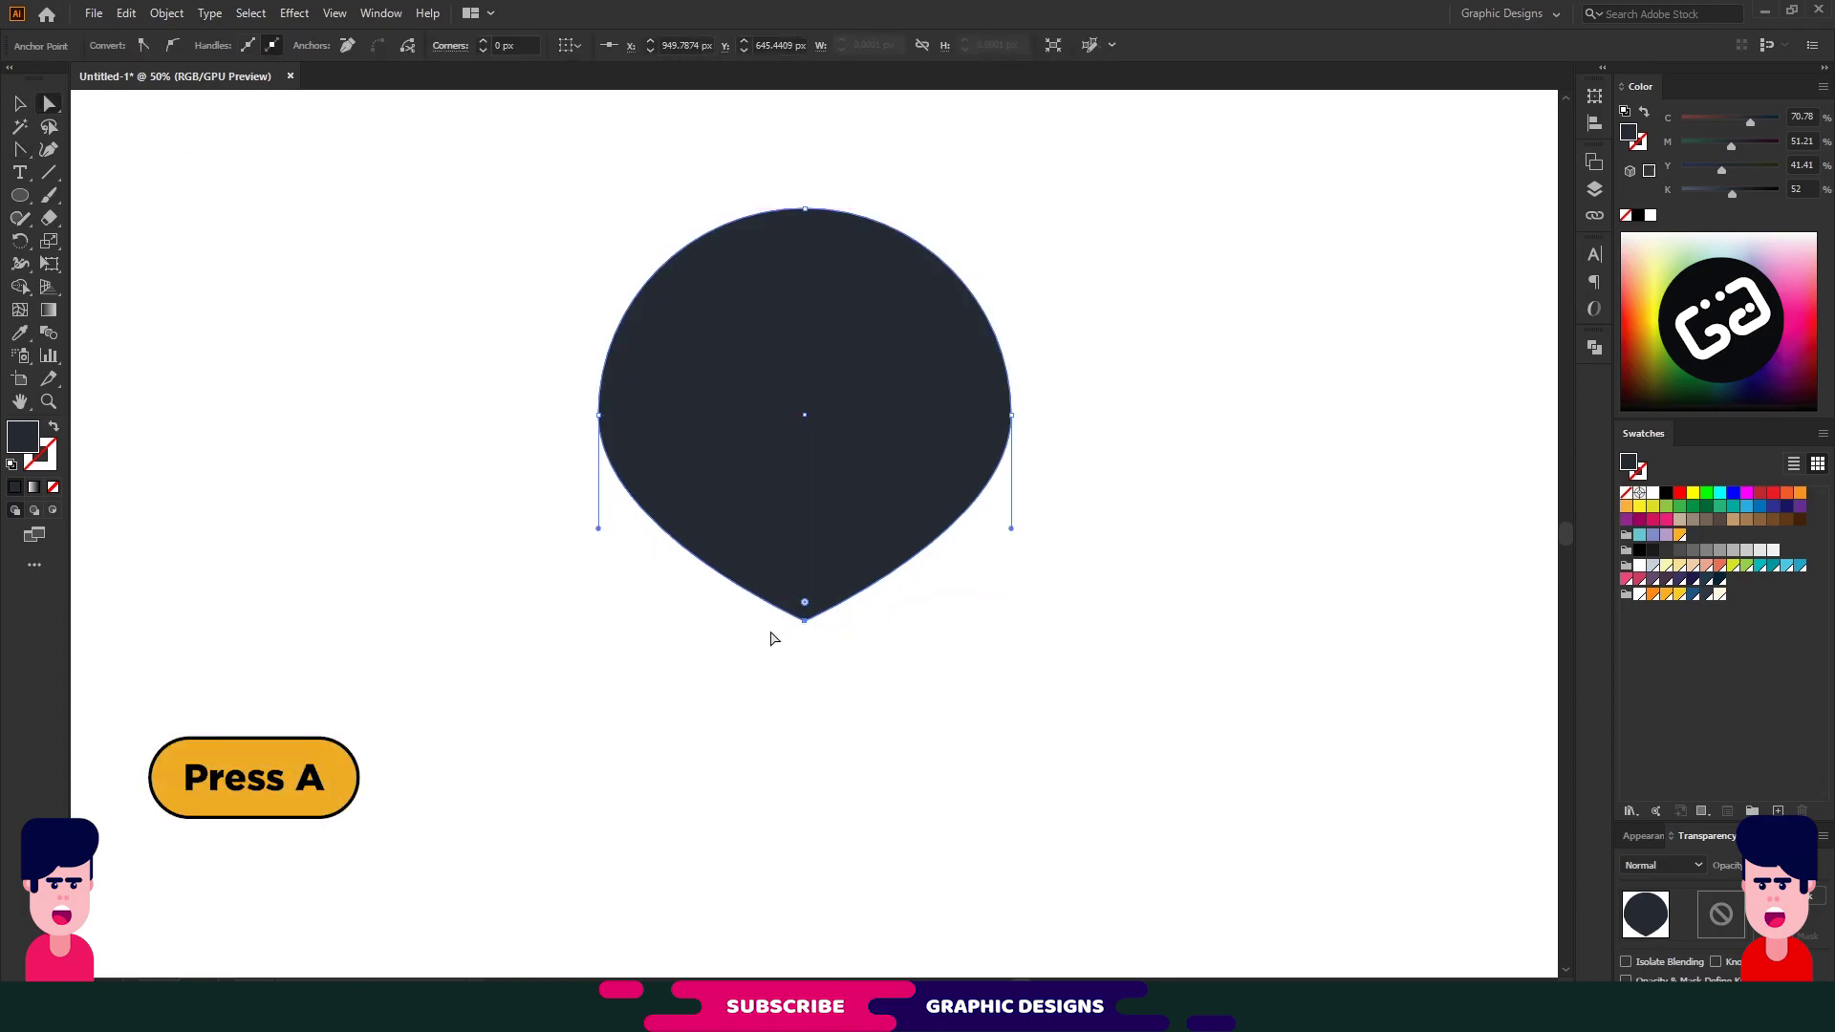
left_click_drag(726, 653, 918, 608)
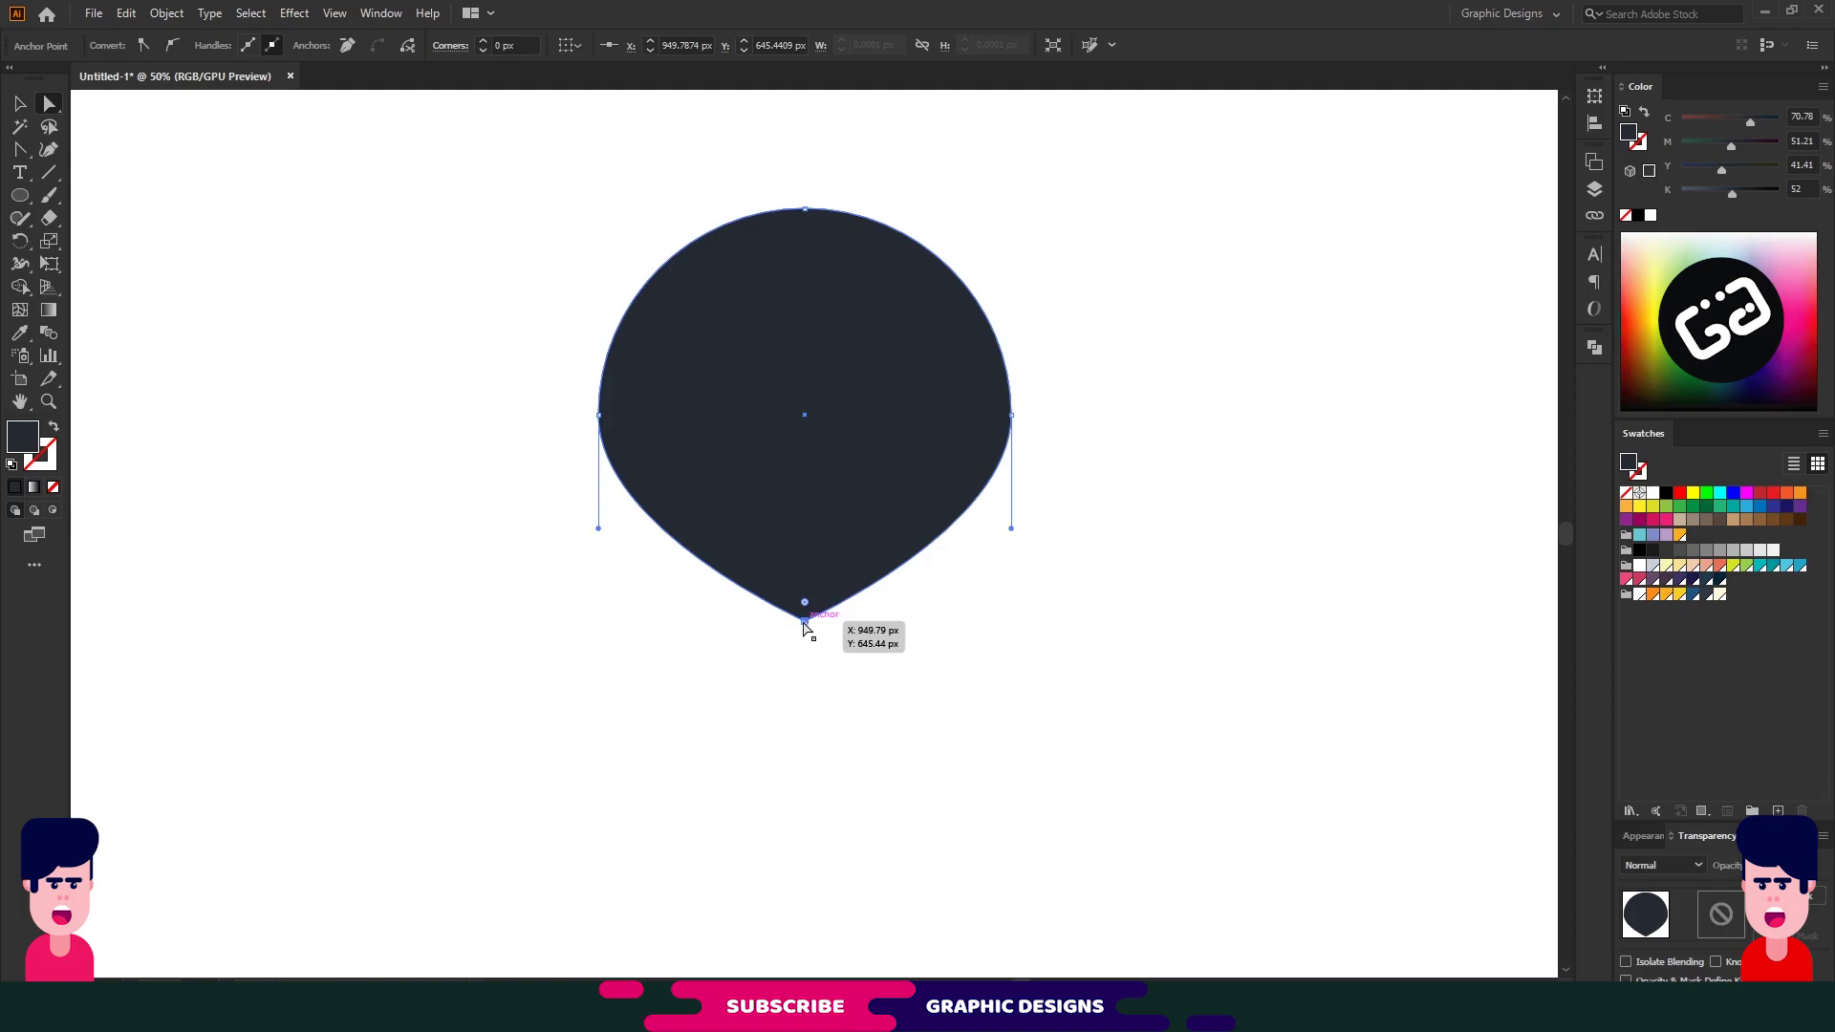
mouse_move(804, 623)
left_mouse_down()
mouse_move(807, 706)
mouse_move(805, 690)
left_mouse_up()
Round off the bottom tip, shift the pin shape slightly right and darken its fill
left_click(941, 686)
left_click_drag(602, 789, 958, 245)
left_click_drag(810, 427, 865, 426)
left_click(1691, 595)
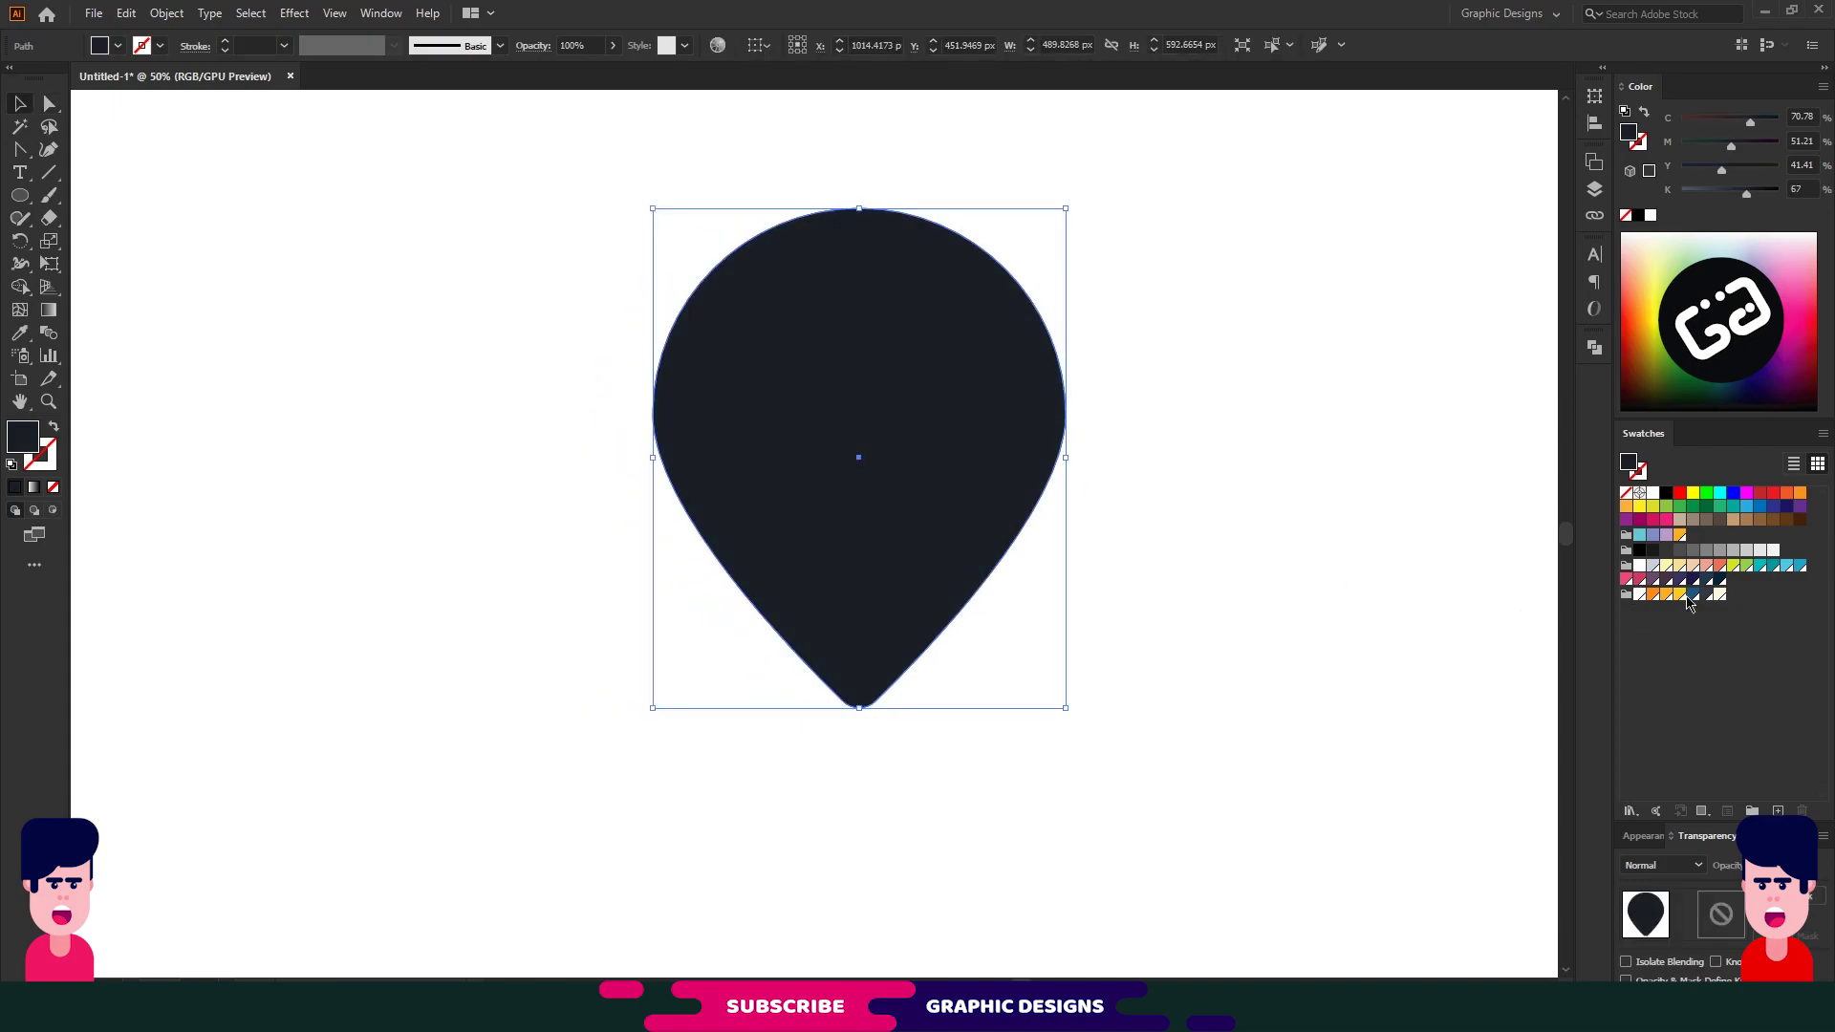
Give the pin a dark teal fill and deepen it to navy by raising the K value in CMYK mode
left_click(1707, 579)
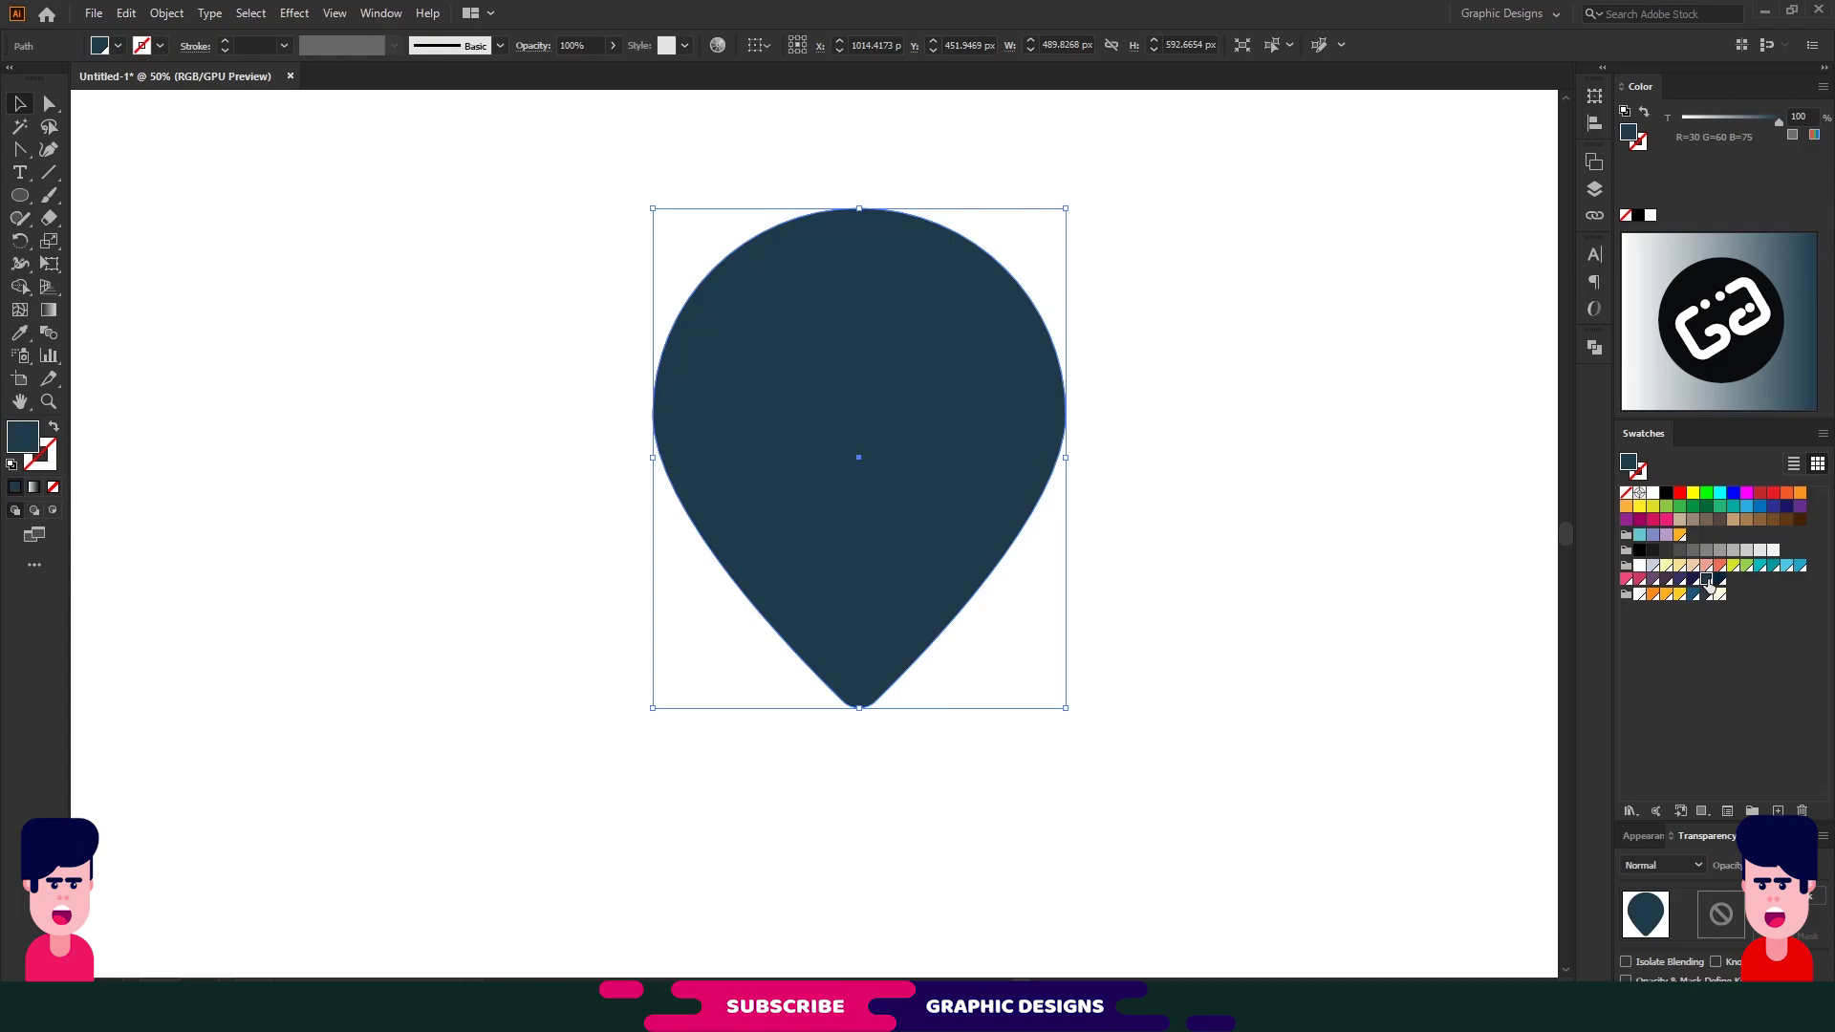
left_click(1822, 87)
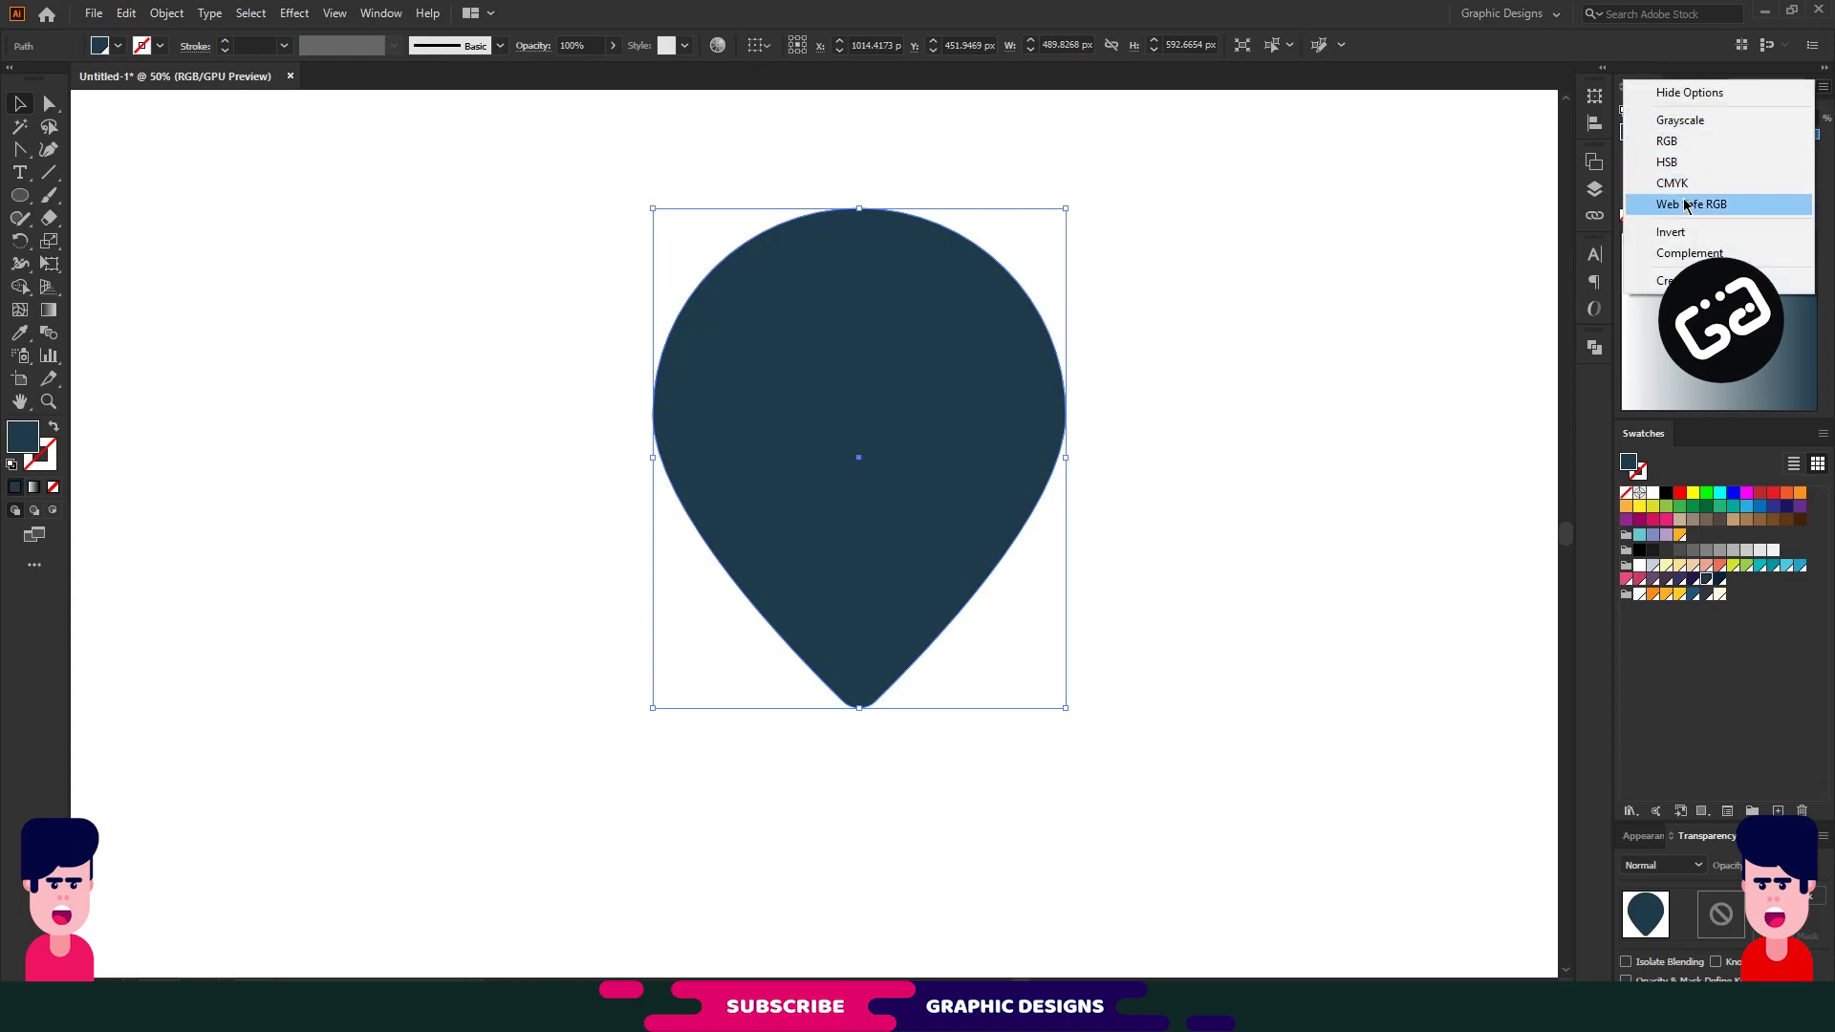
left_click(1707, 177)
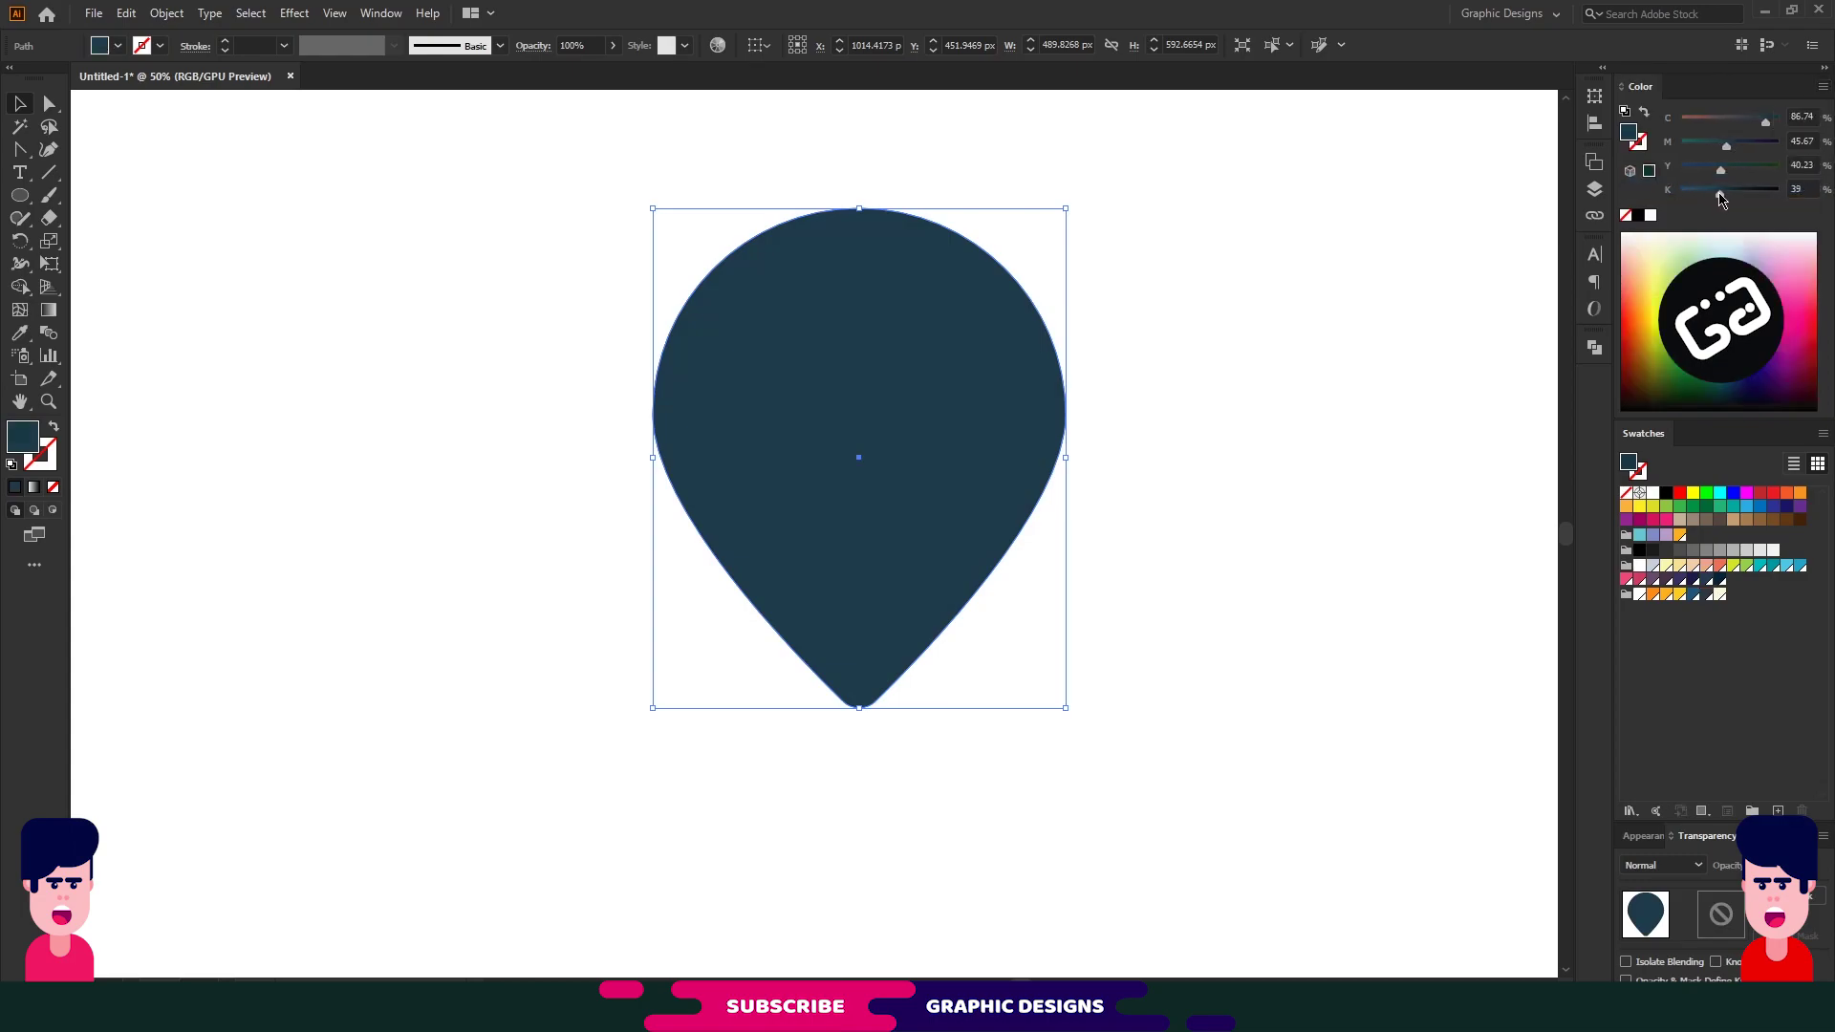
left_click(1725, 195)
left_click(1143, 488)
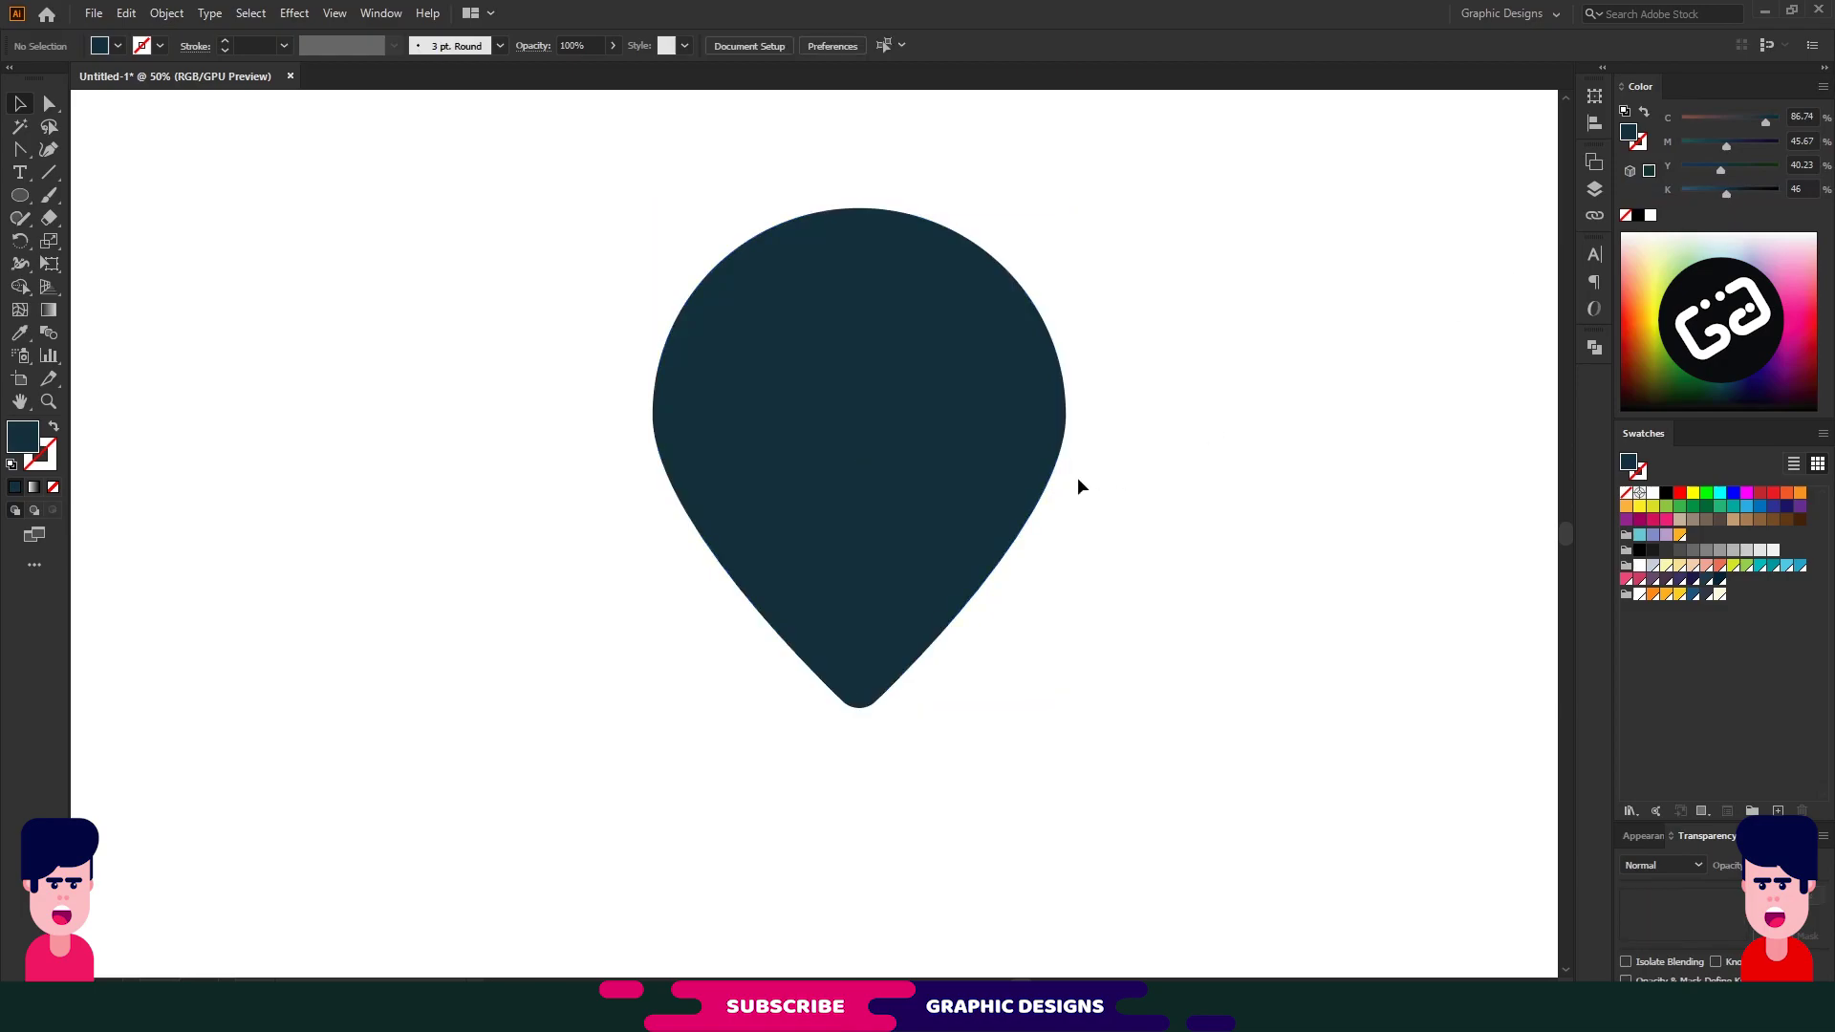
left_click(946, 483)
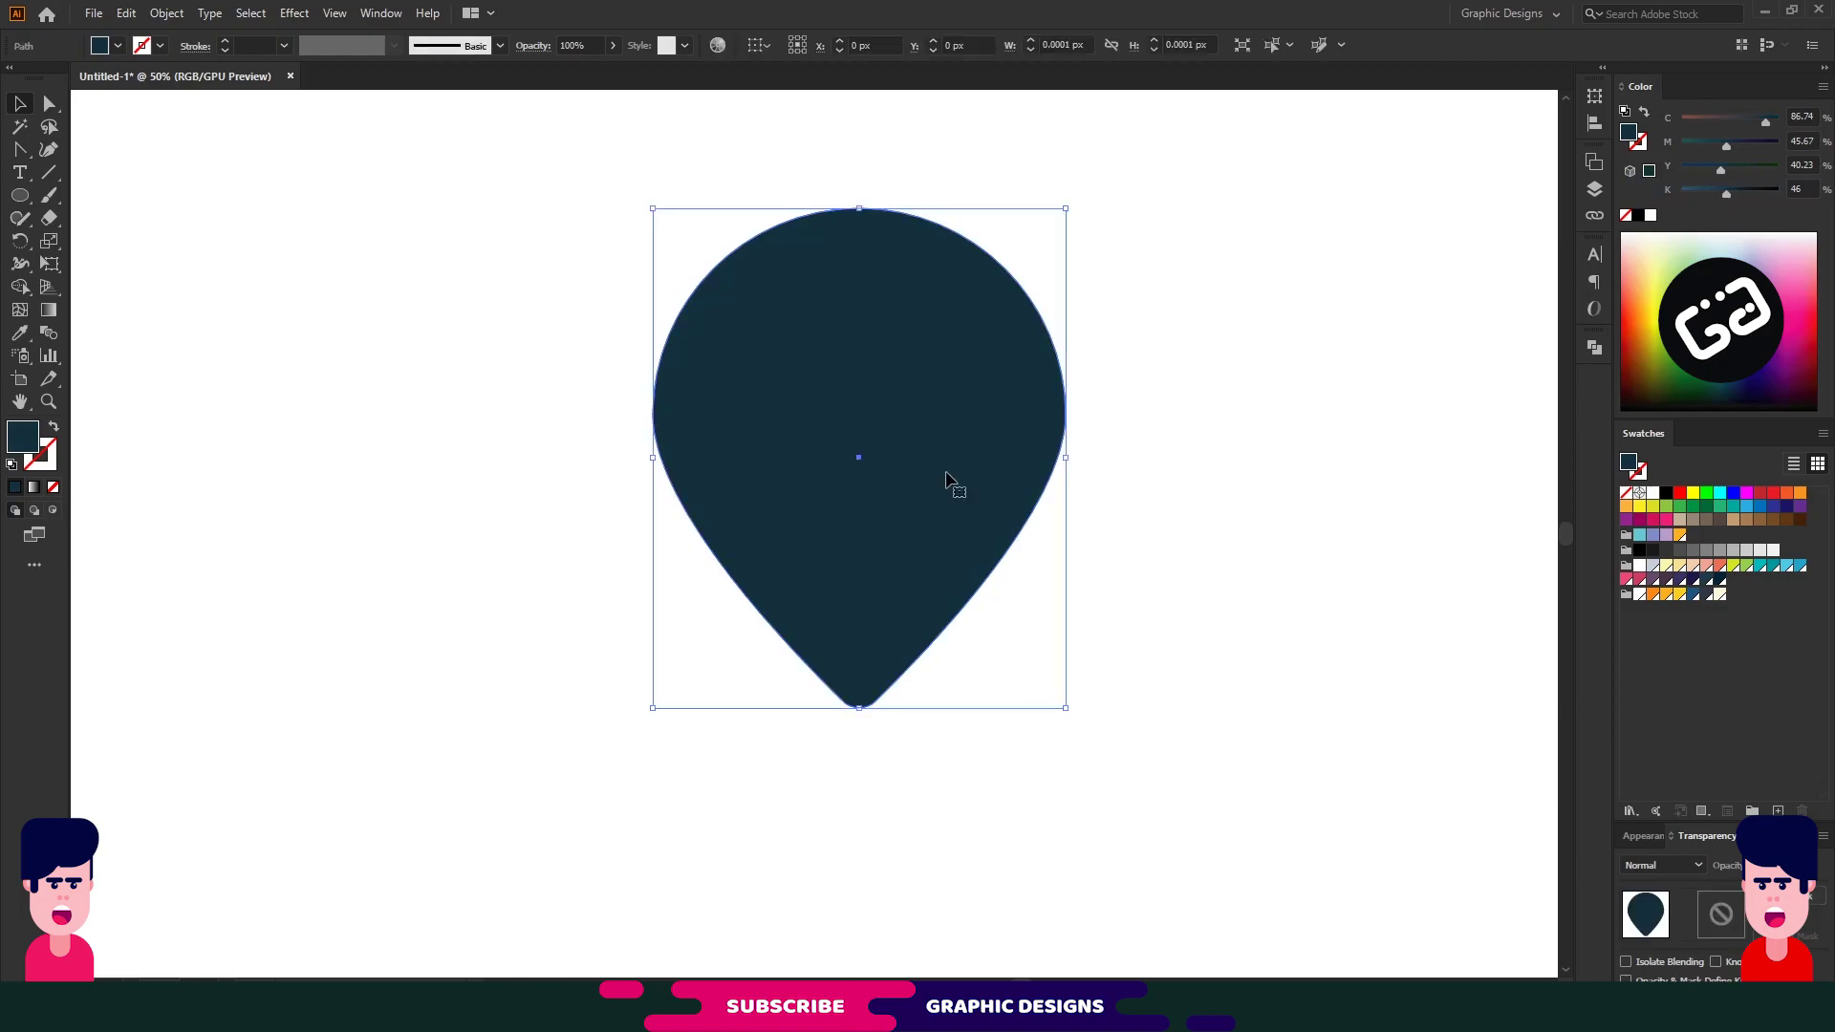
Draw a rectangle over the pin's lower half and divide the pin with it using Pathfinder Divide
left_click(19, 198)
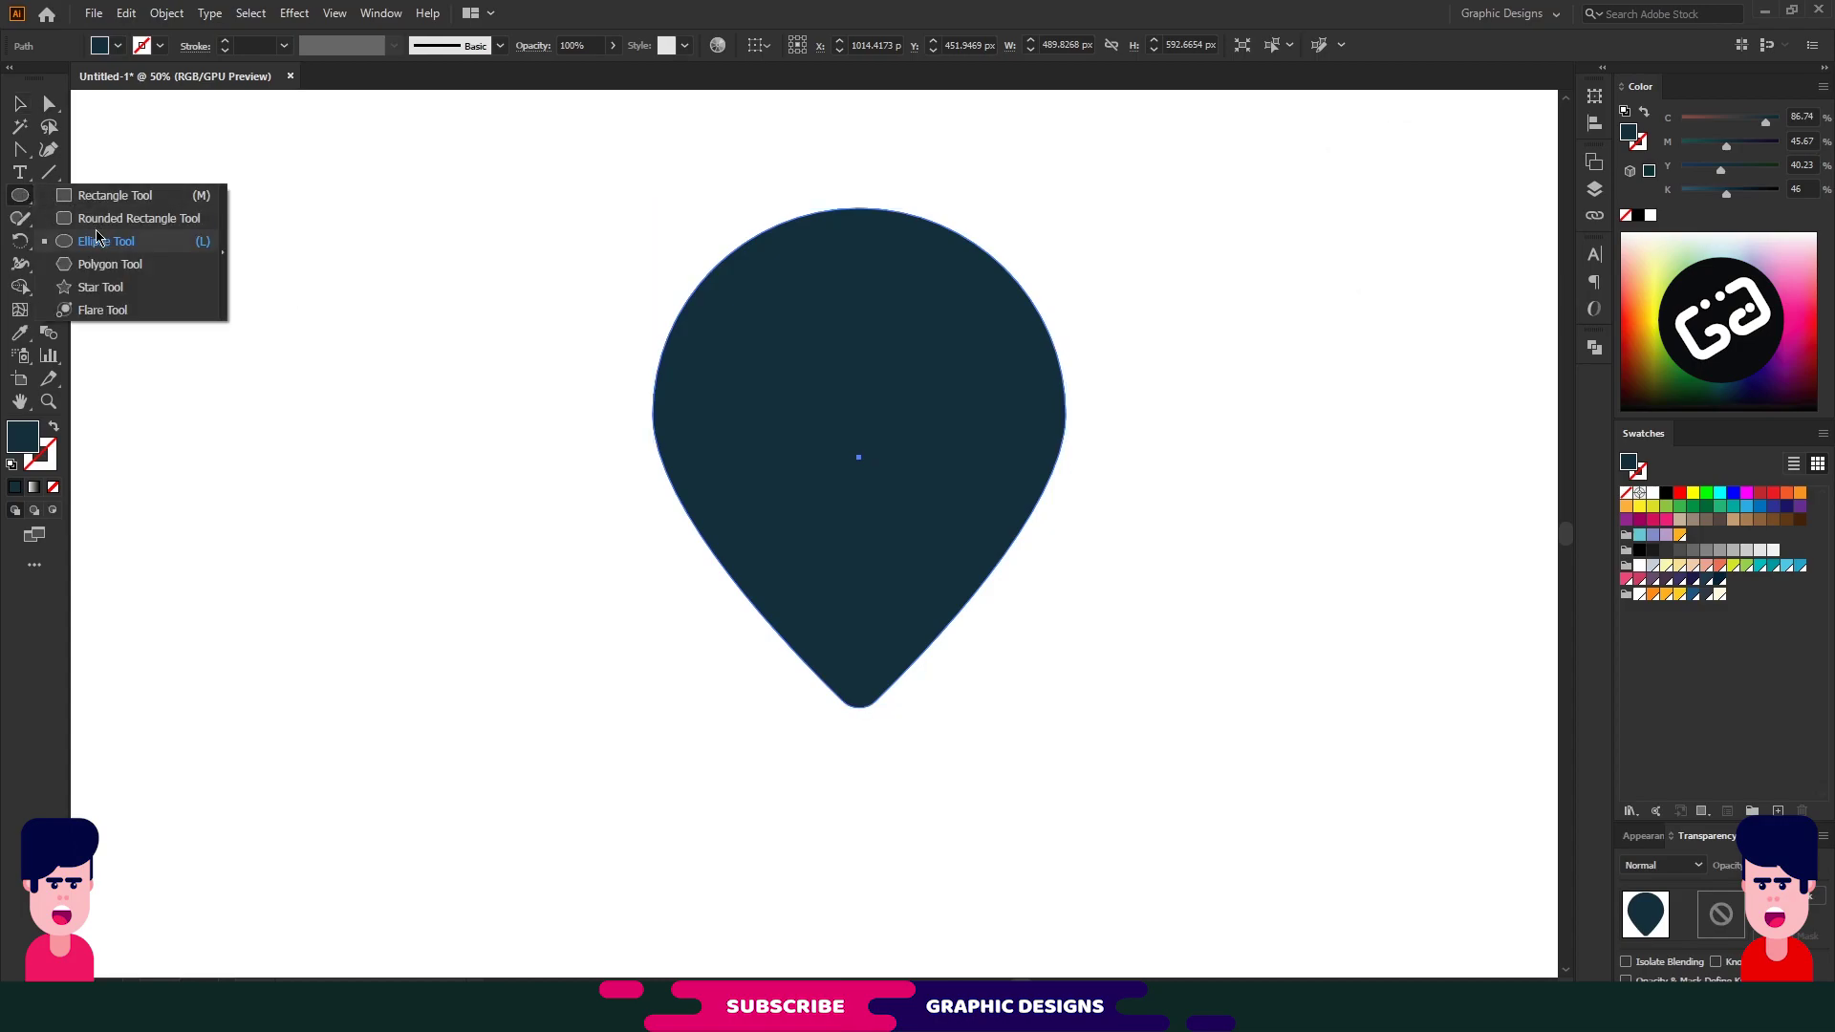
left_click(115, 195)
mouse_move(633, 444)
left_mouse_down()
mouse_move(882, 446)
mouse_move(1108, 758)
left_mouse_up()
key("v")
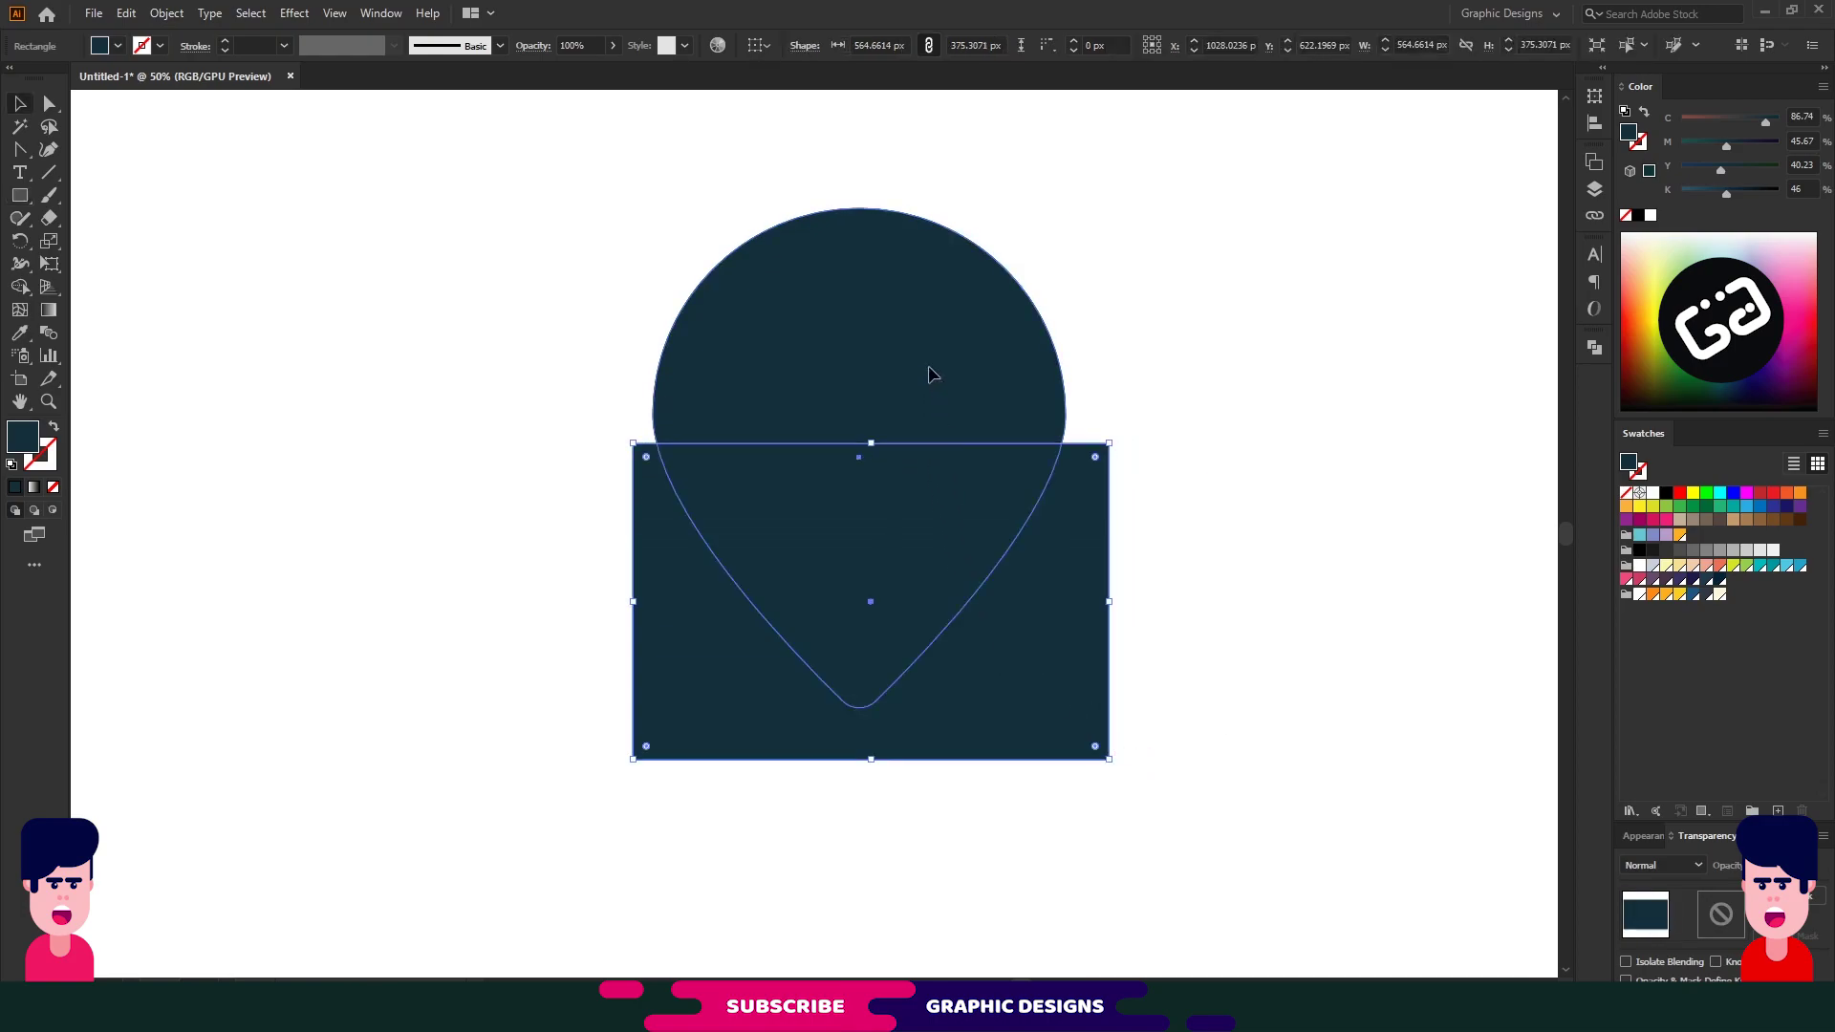
left_click(933, 376, "shift")
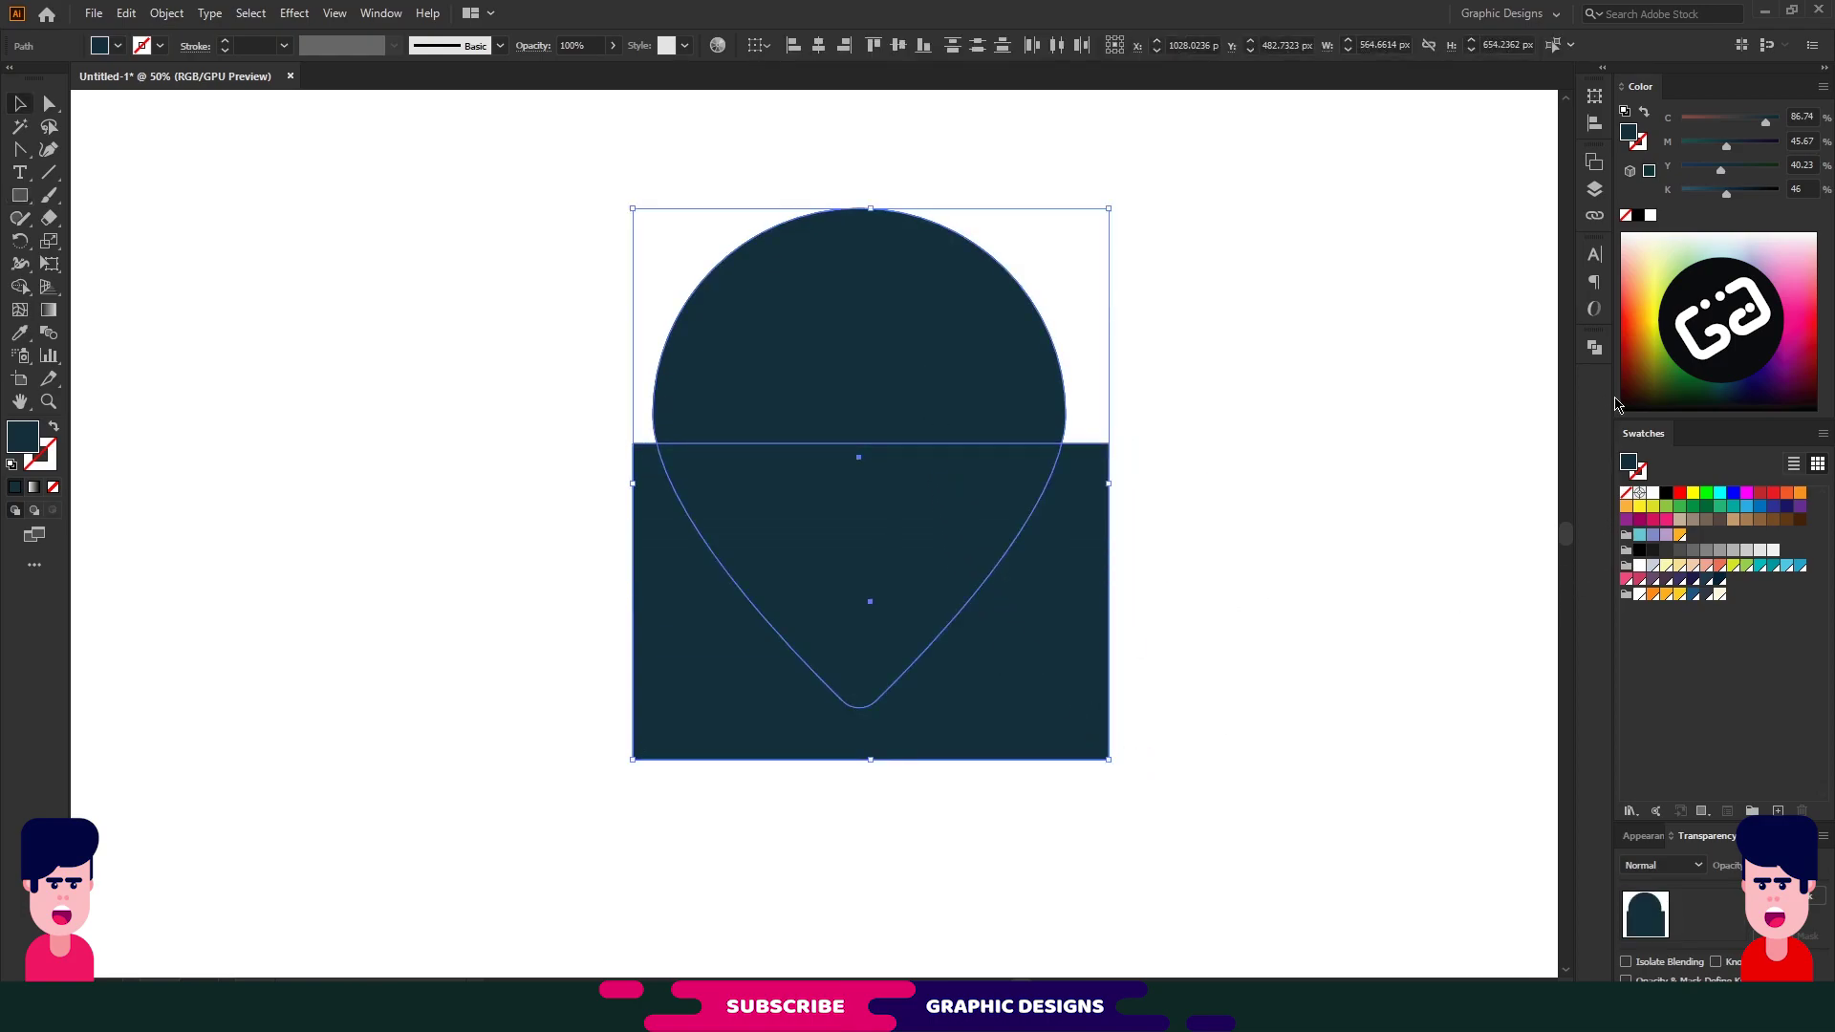
left_click(1597, 347)
left_click(1374, 440)
Ungroup the divided pieces and delete the leftover rectangle, leaving top and bottom halves
right_click(1027, 540)
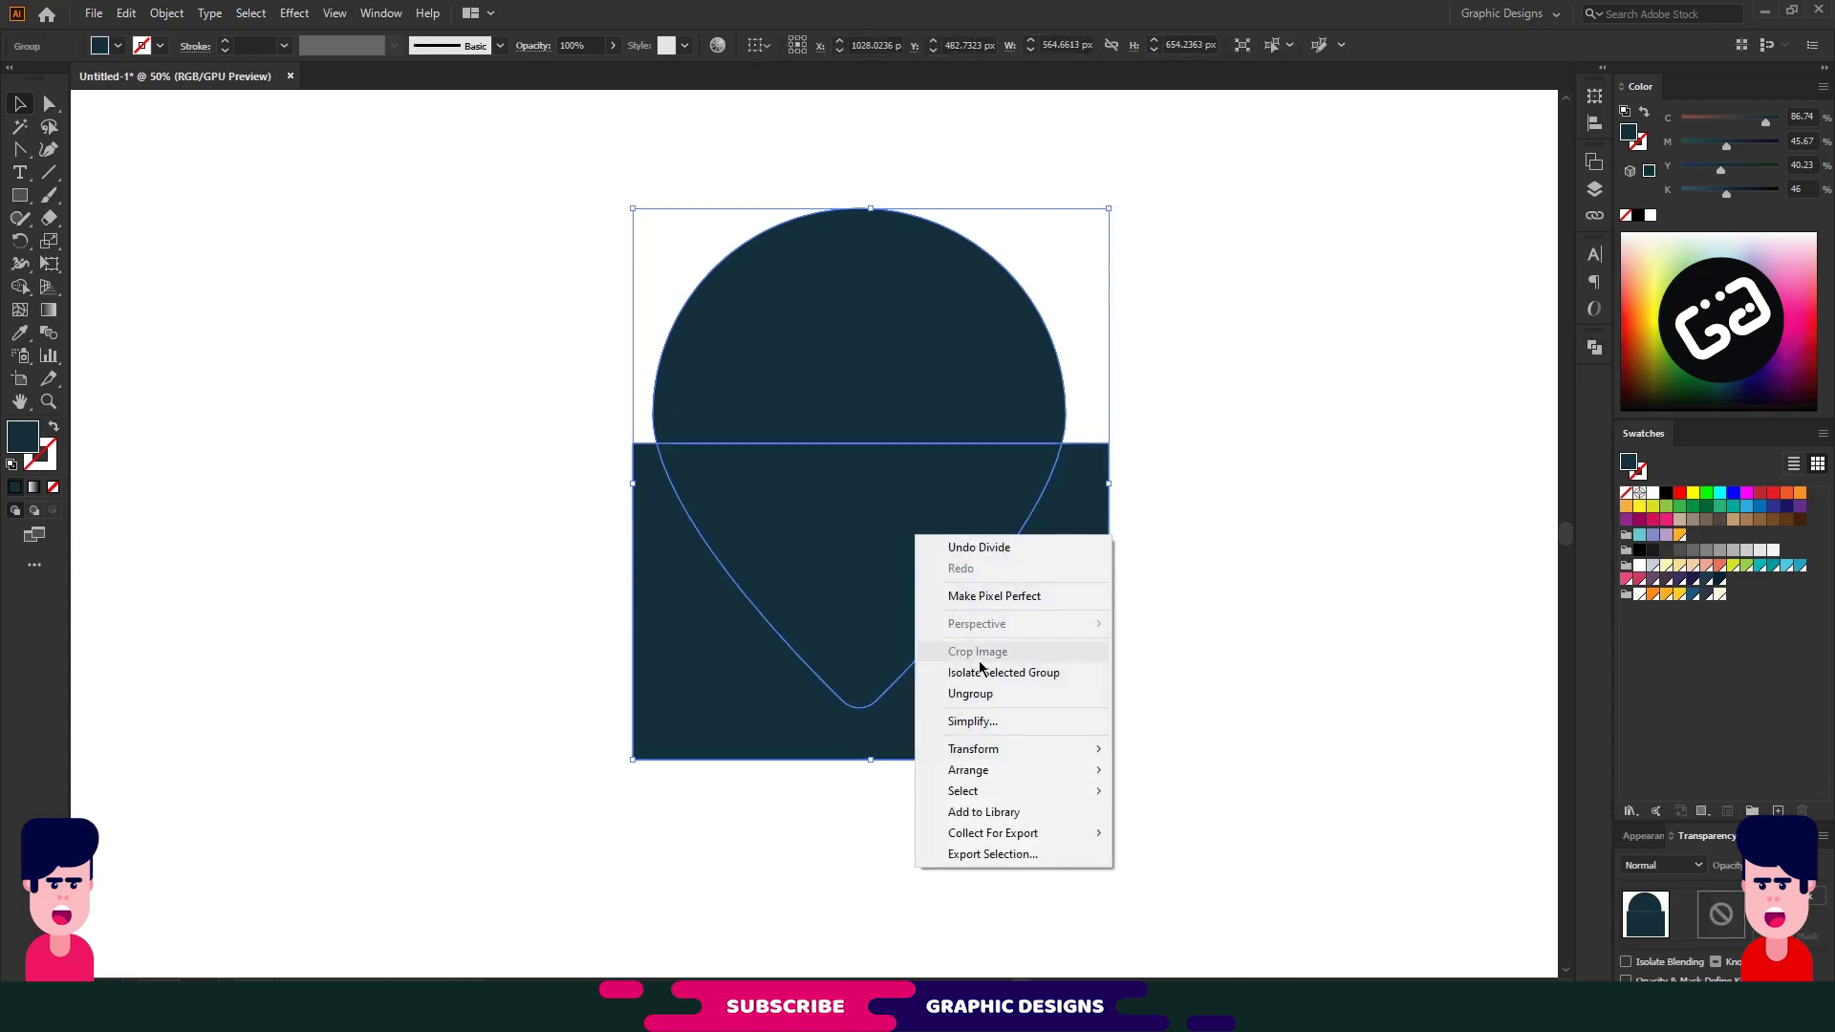
left_click(990, 697)
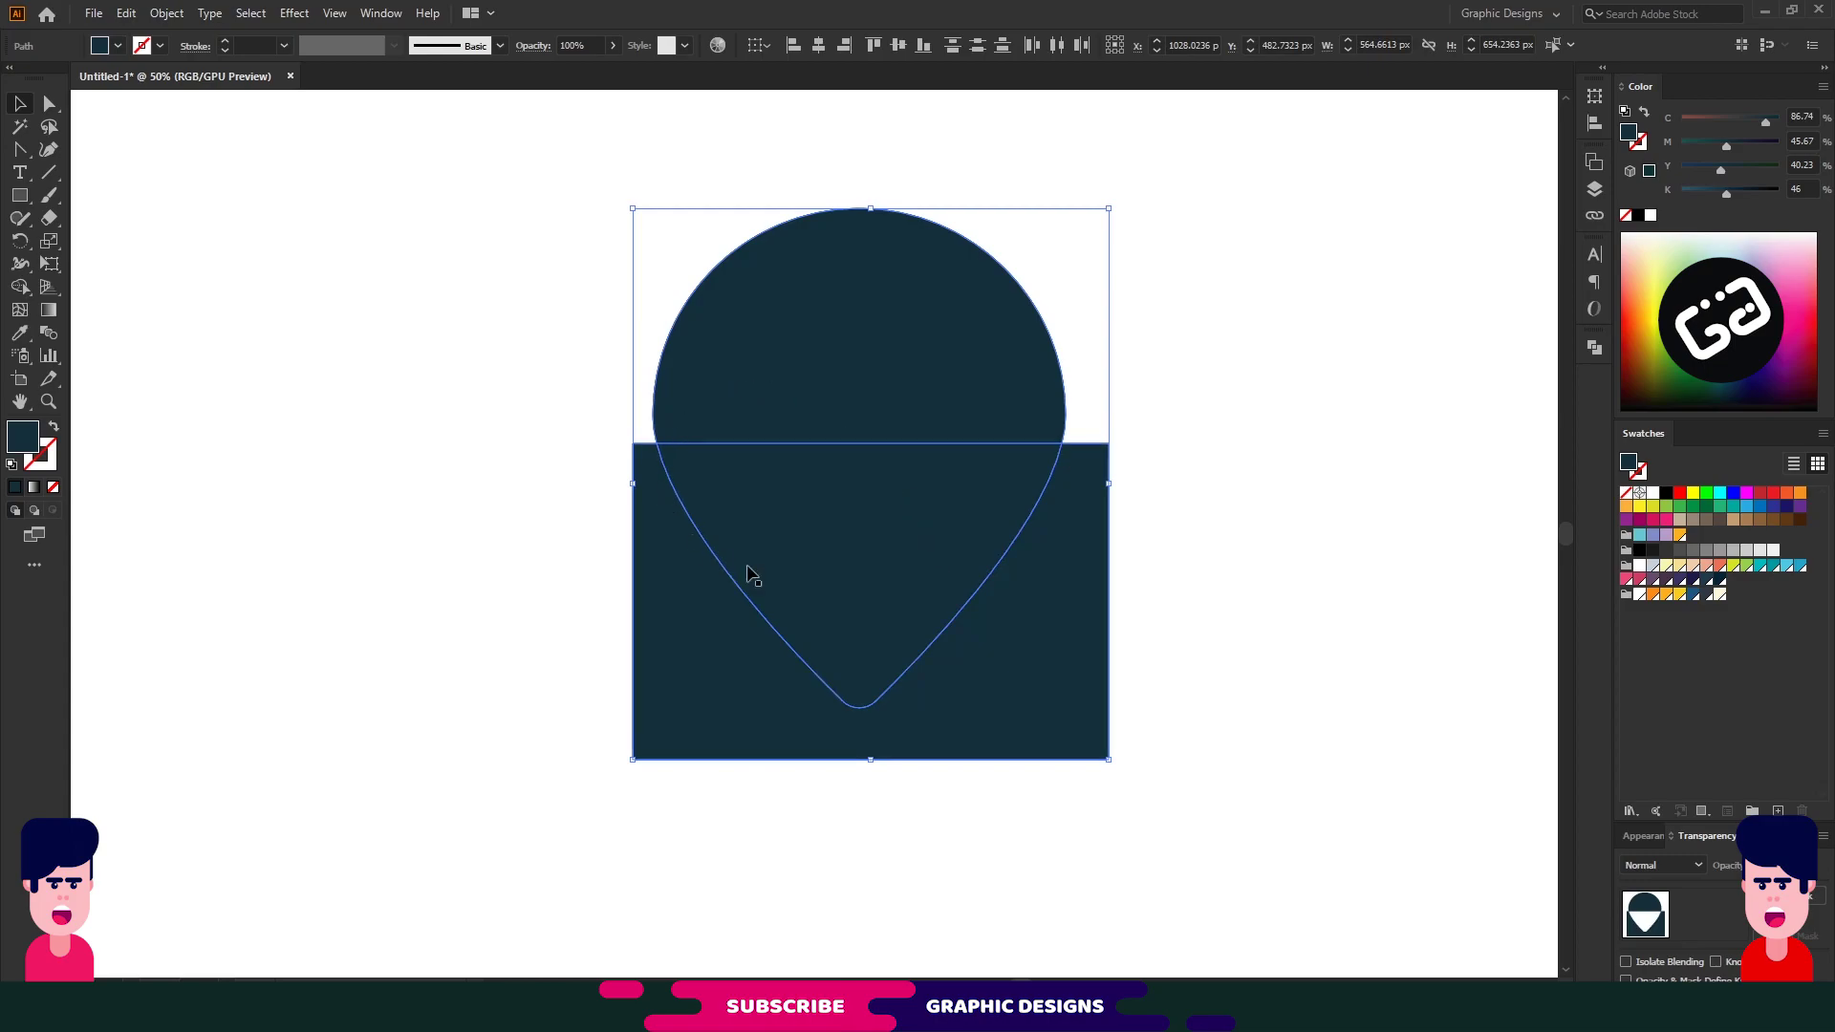
left_click(913, 385, "shift")
key("Delete")
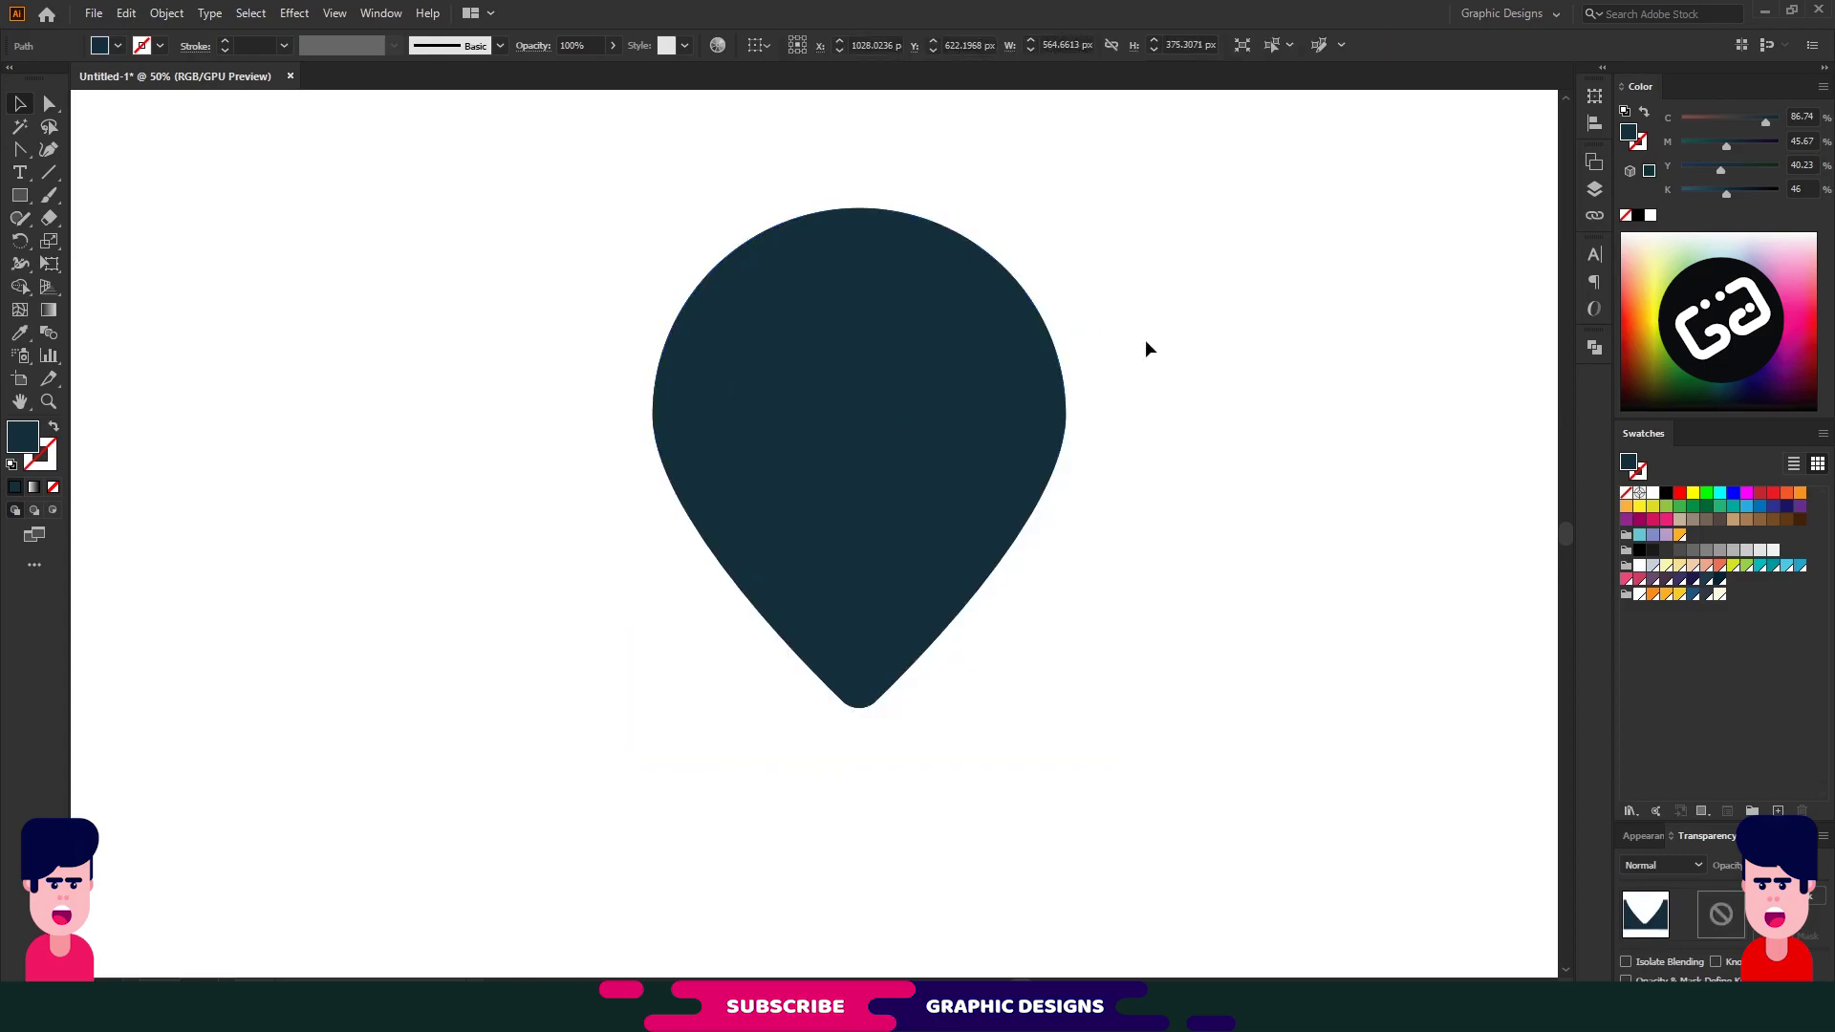
left_click(870, 346)
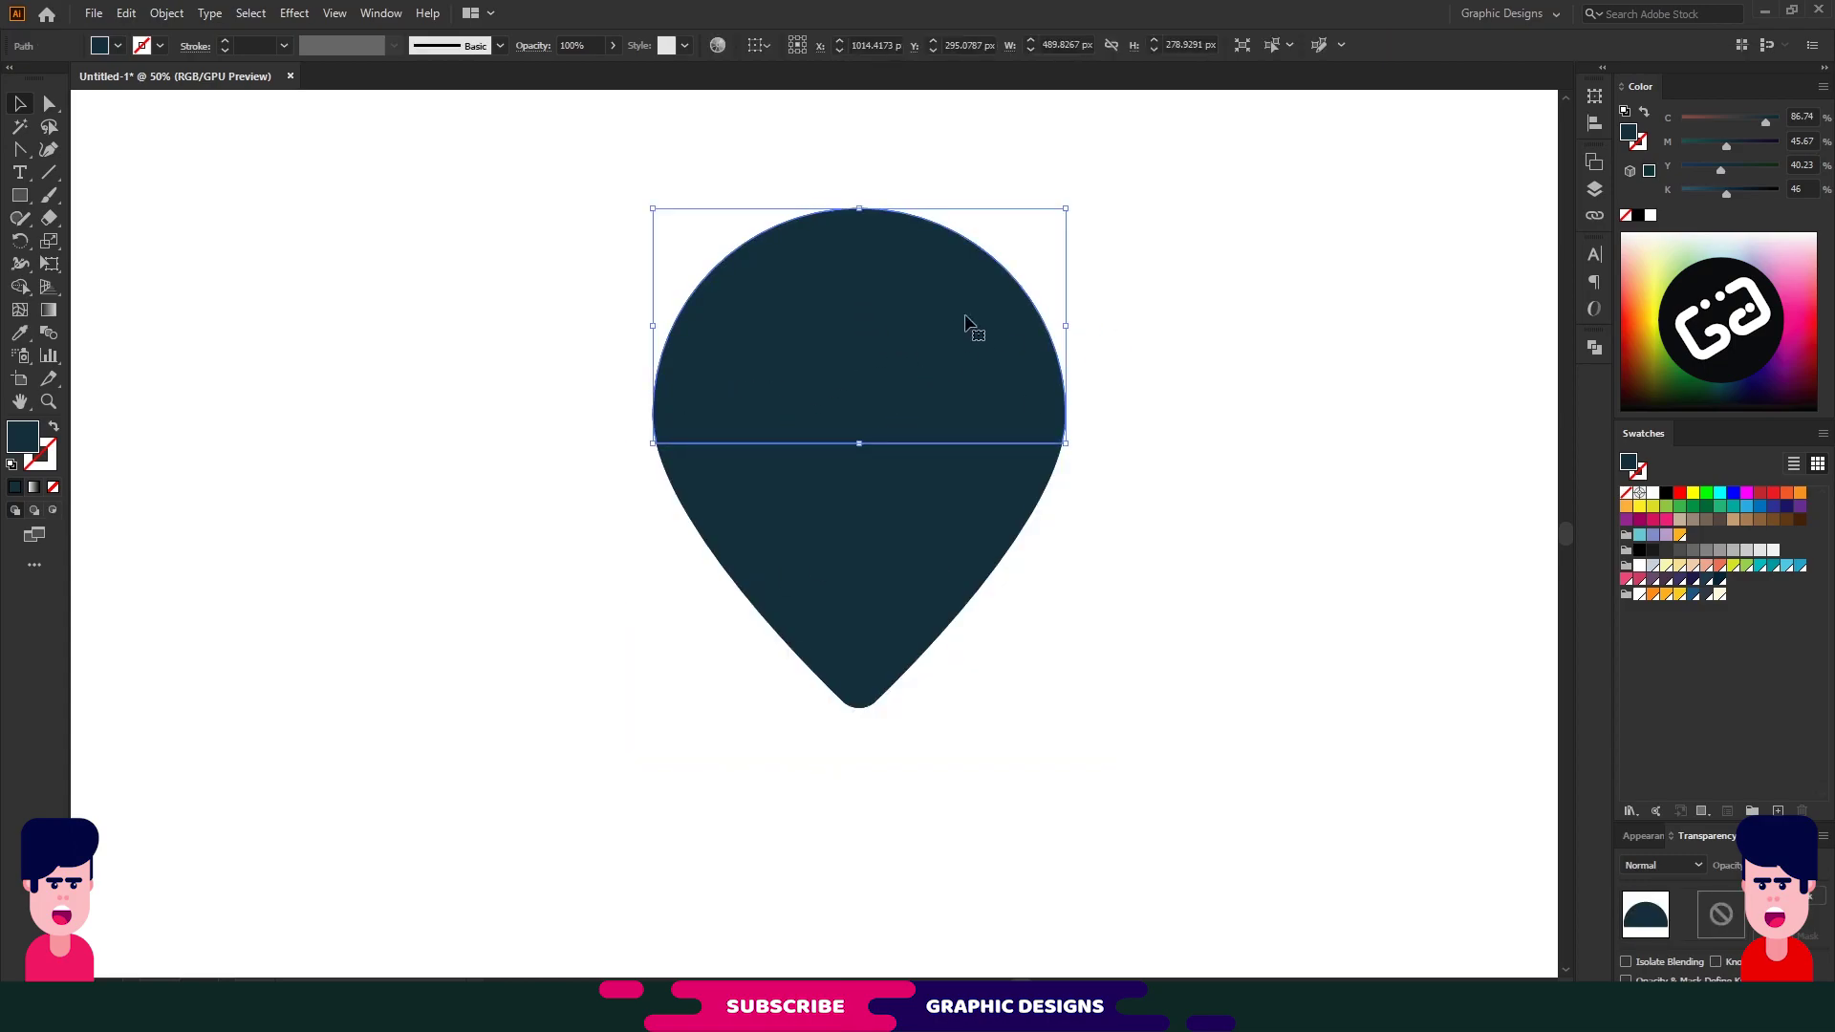
Fill the top half-circle with yellow and lock it in place
left_click(1680, 594)
key("ctrl+2")
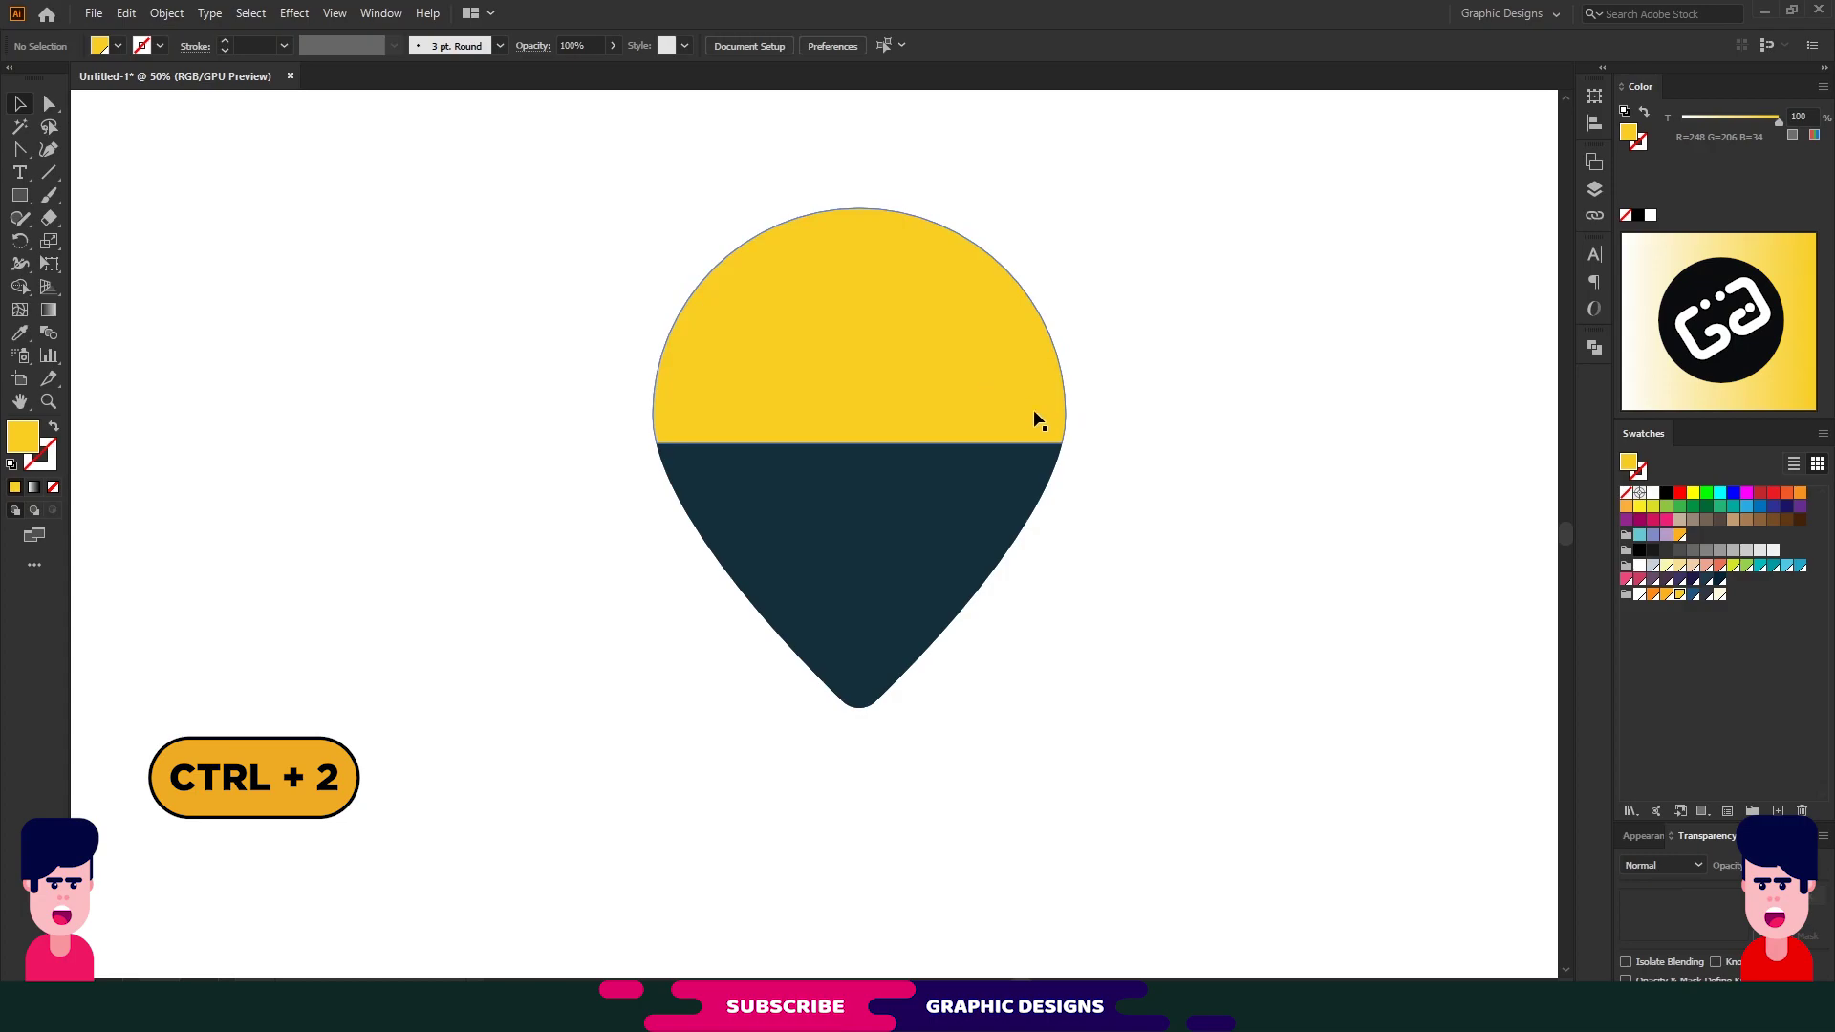
key("ctrl+alt+2")
key("ctrl+shift+b")
left_click(1164, 438)
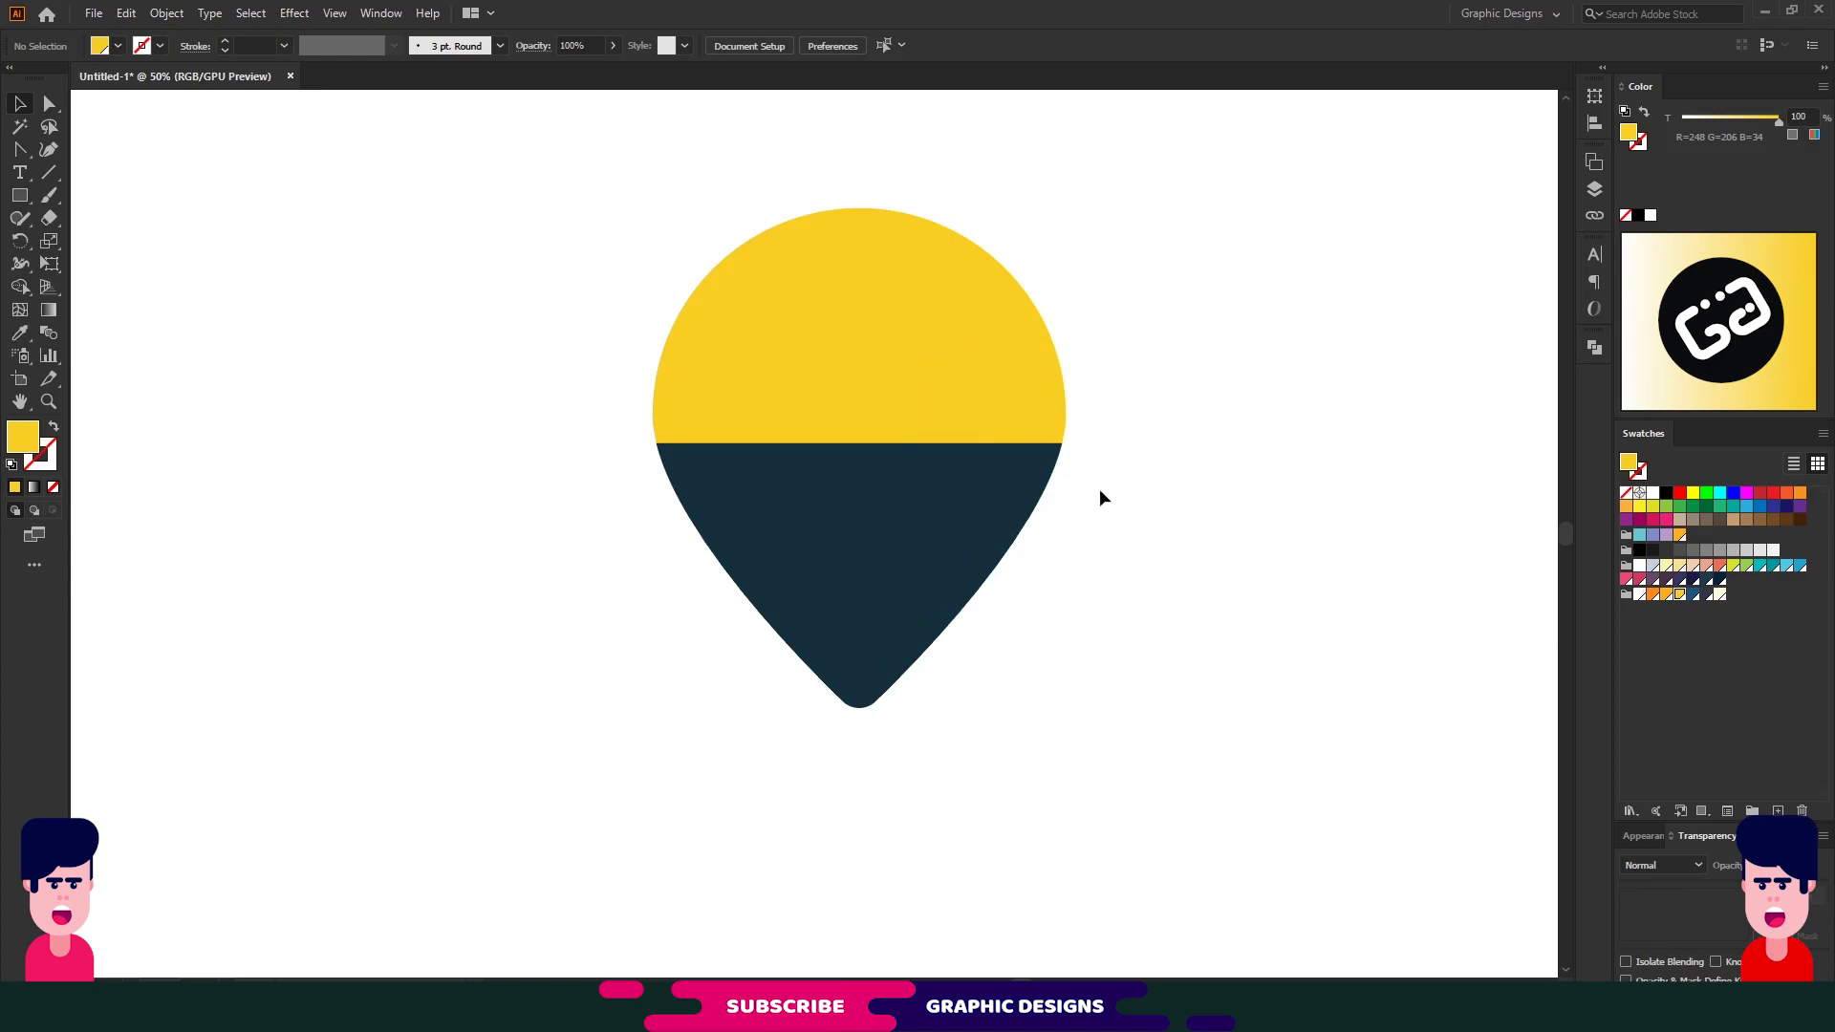
left_click_drag(878, 377, 1261, 663)
Draw a small rectangle over the yellow area, sample the pin's navy fill and tilt it to 315 degrees
left_click(21, 195)
left_click_drag(723, 356, 791, 470)
key("i")
left_click(892, 509)
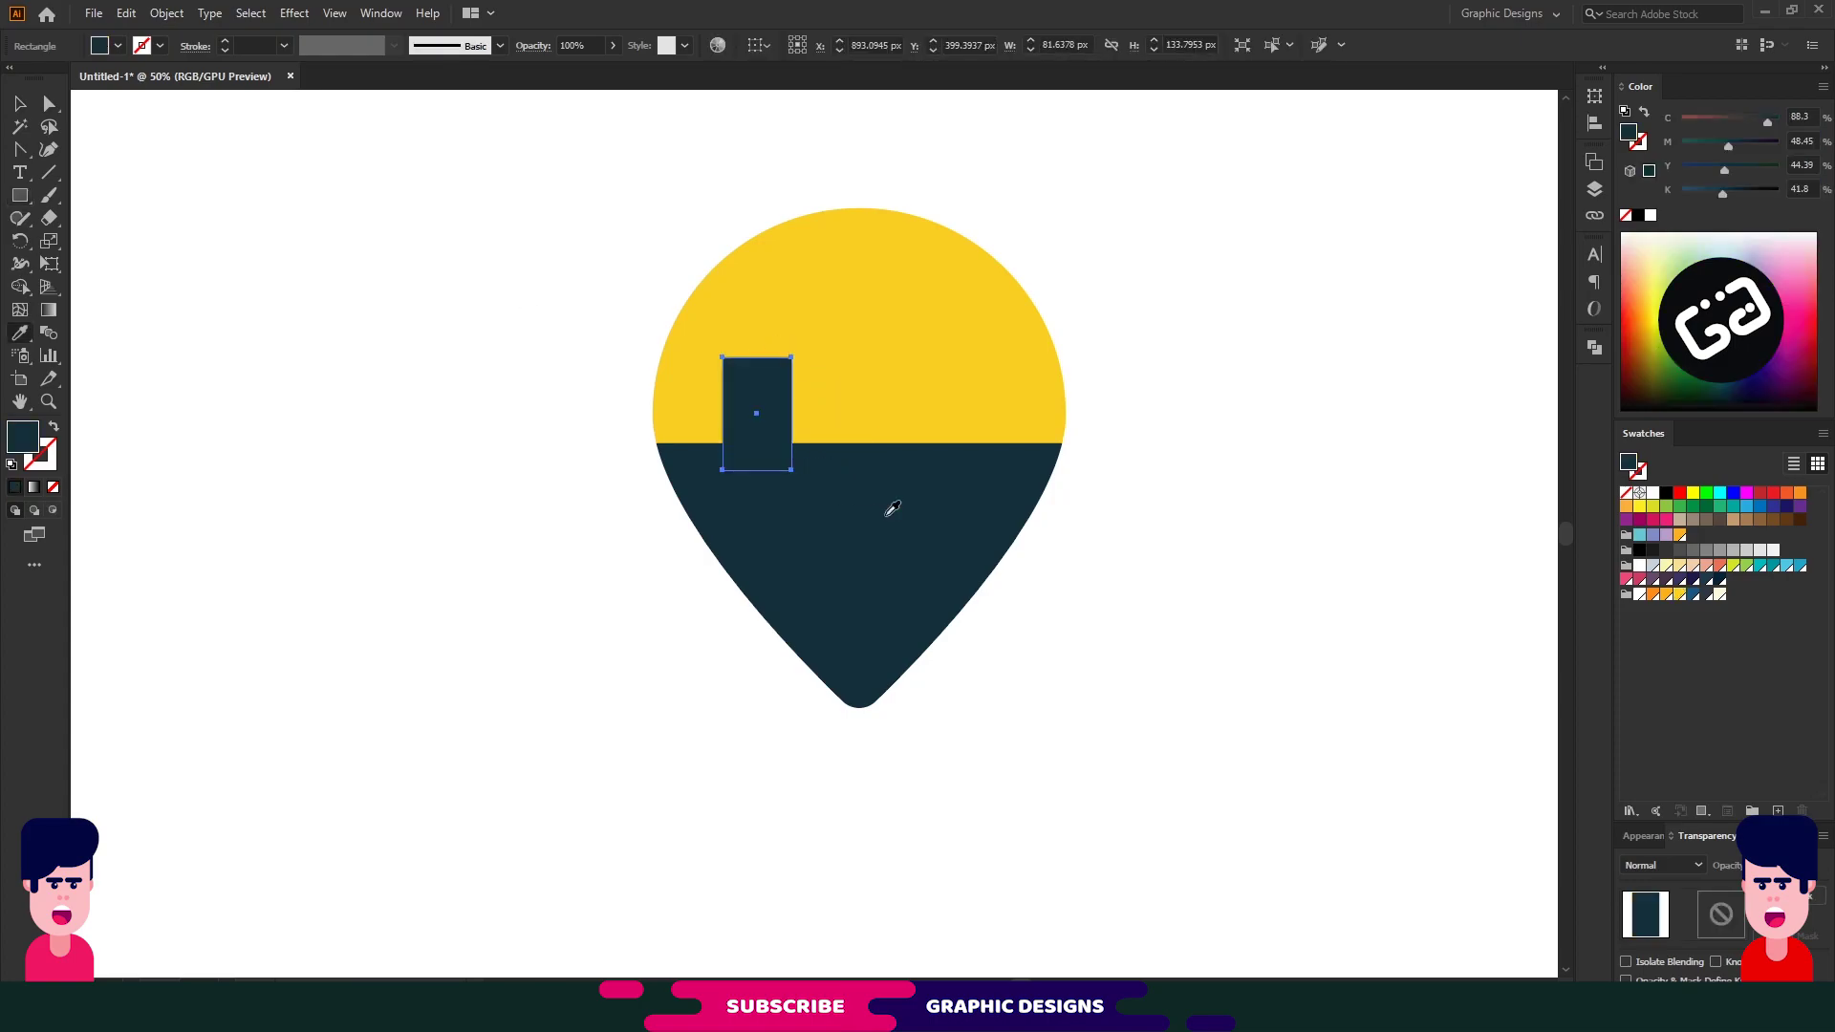
key("v")
left_click_drag(786, 358, 797, 390)
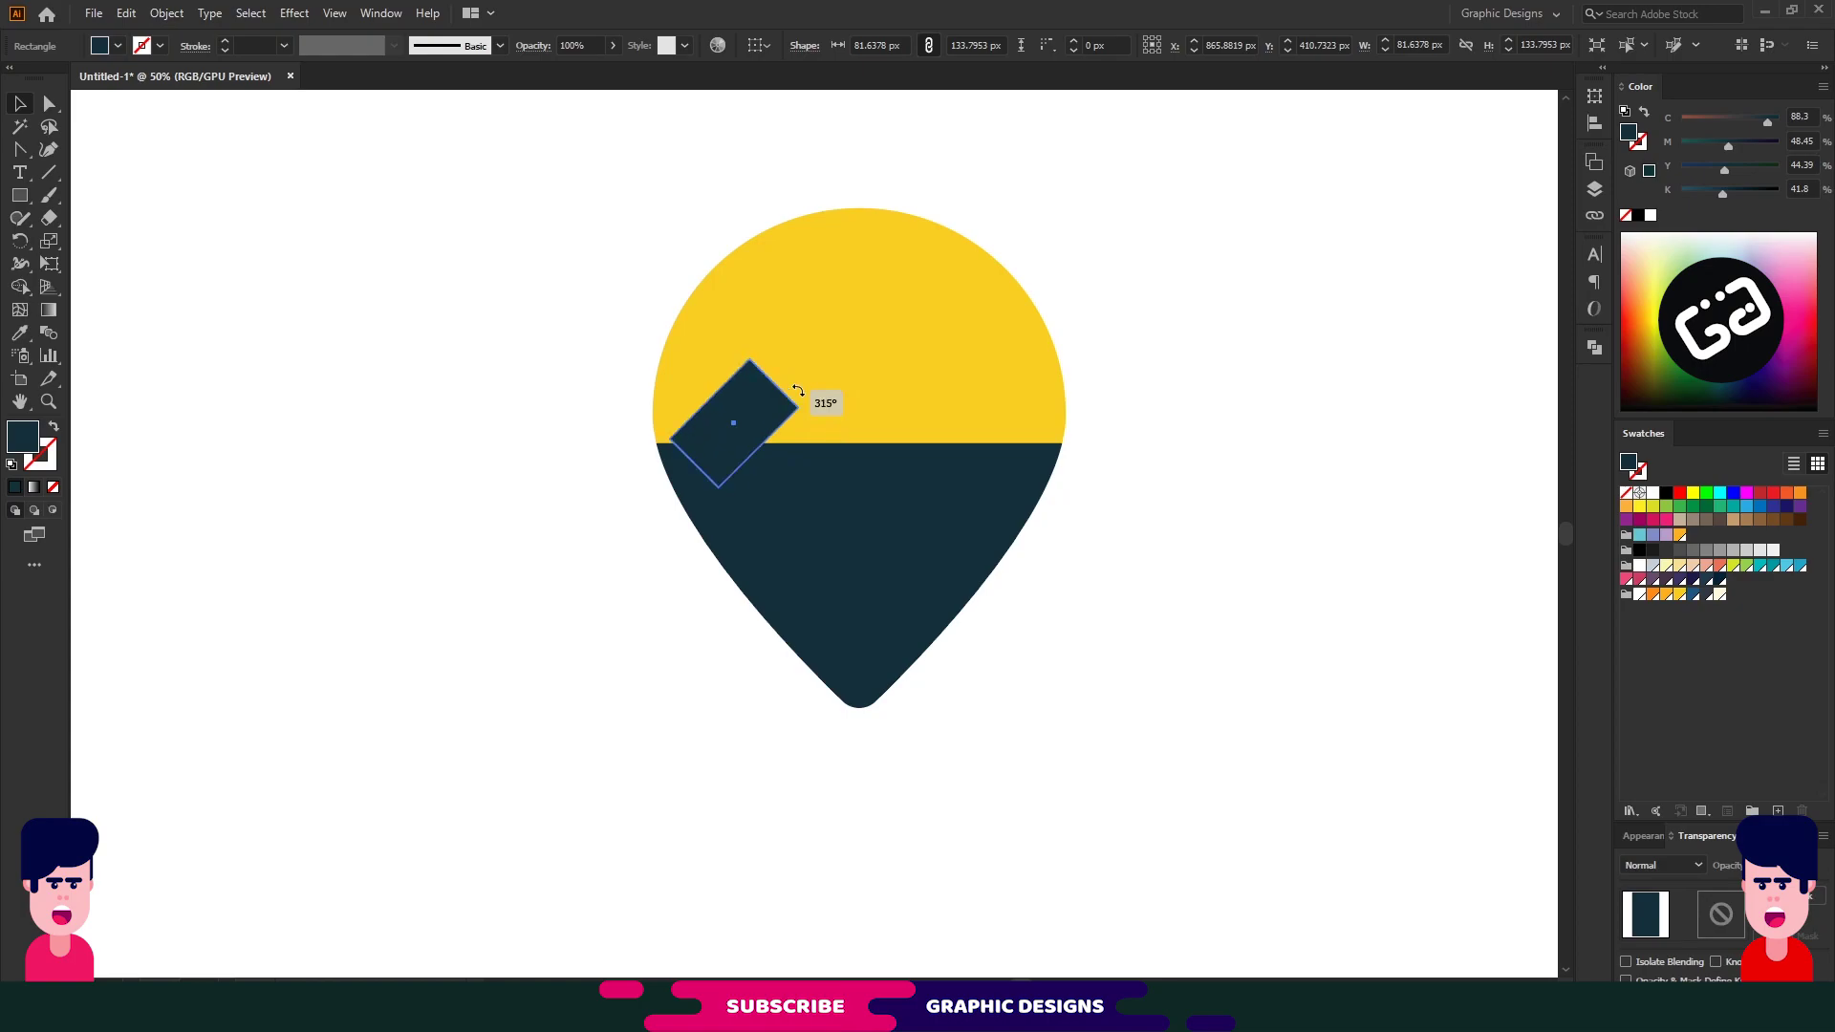
mouse_move(798, 391)
left_mouse_down()
mouse_move(804, 375)
mouse_move(736, 411)
mouse_move(755, 399)
mouse_move(770, 417)
left_mouse_up()
Place a copy of the rectangle up and right and drag its top anchor into a peak
key("a")
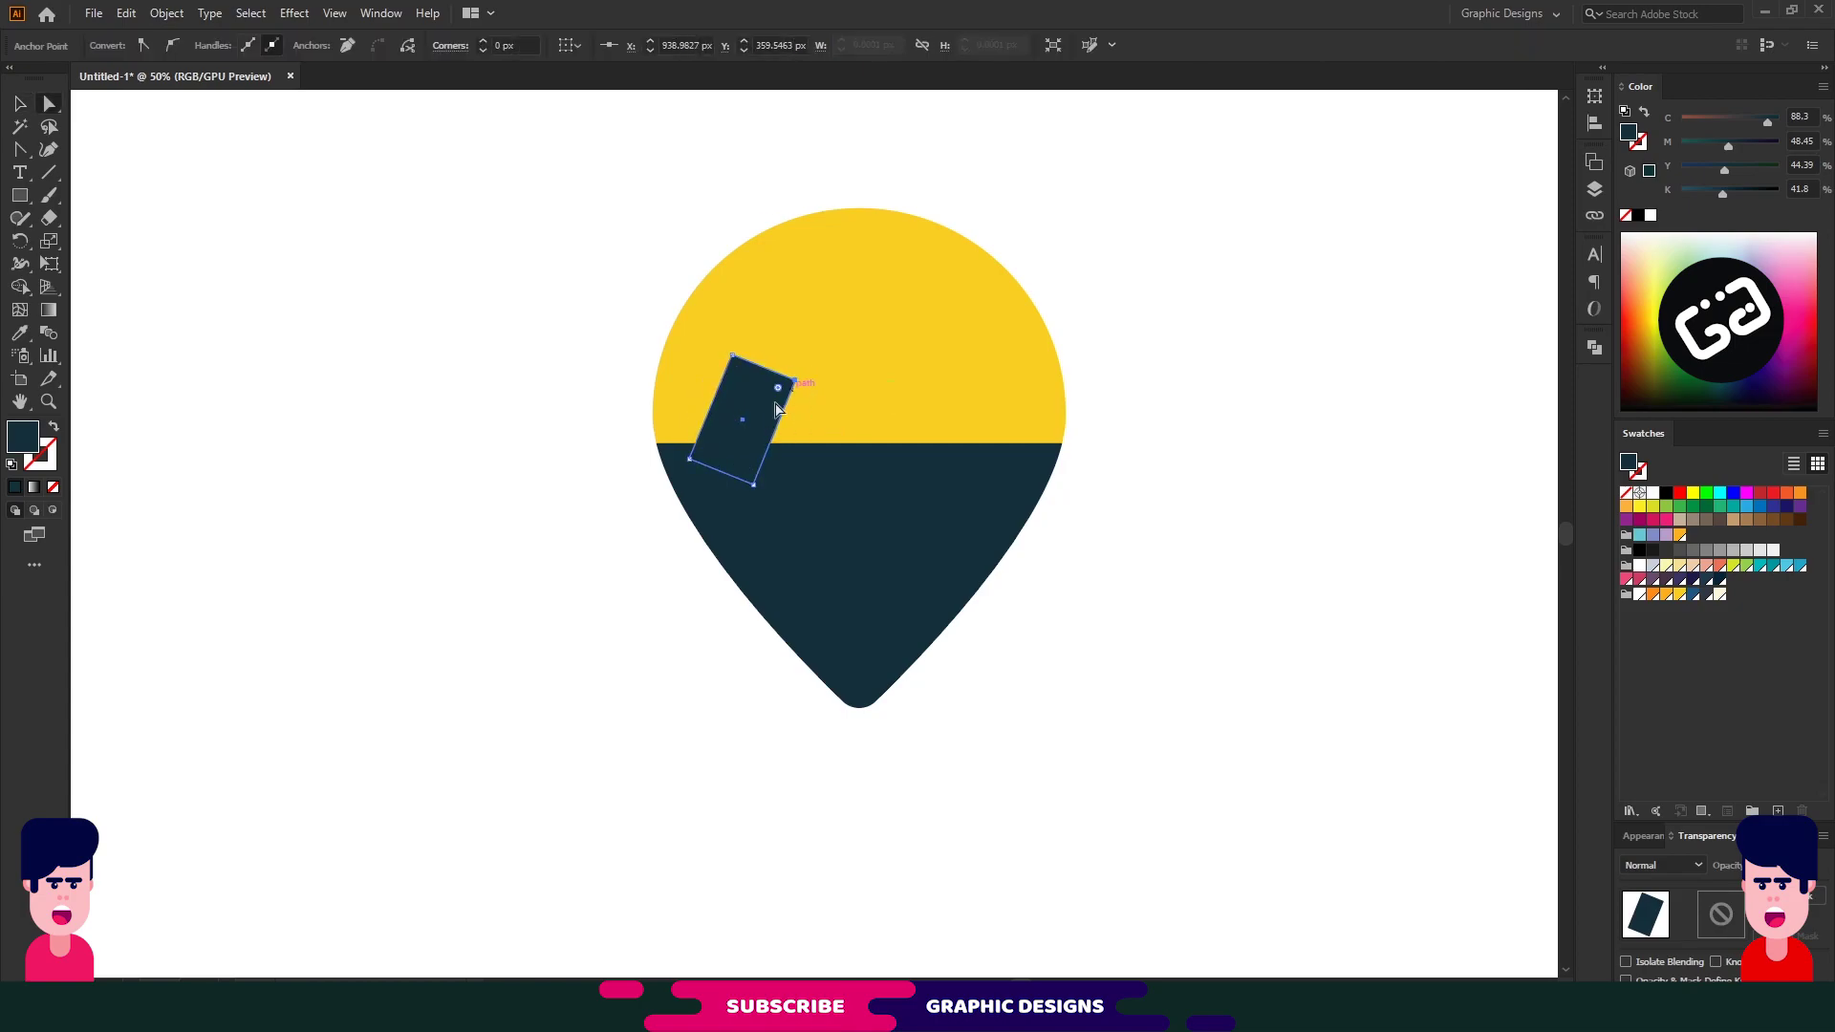
key("v")
mouse_move(757, 415)
left_mouse_down()
mouse_move(798, 390)
mouse_move(801, 310)
left_mouse_up()
key("a")
mouse_move(740, 447)
left_mouse_down()
mouse_move(731, 477)
mouse_move(811, 498)
left_mouse_up()
key("v")
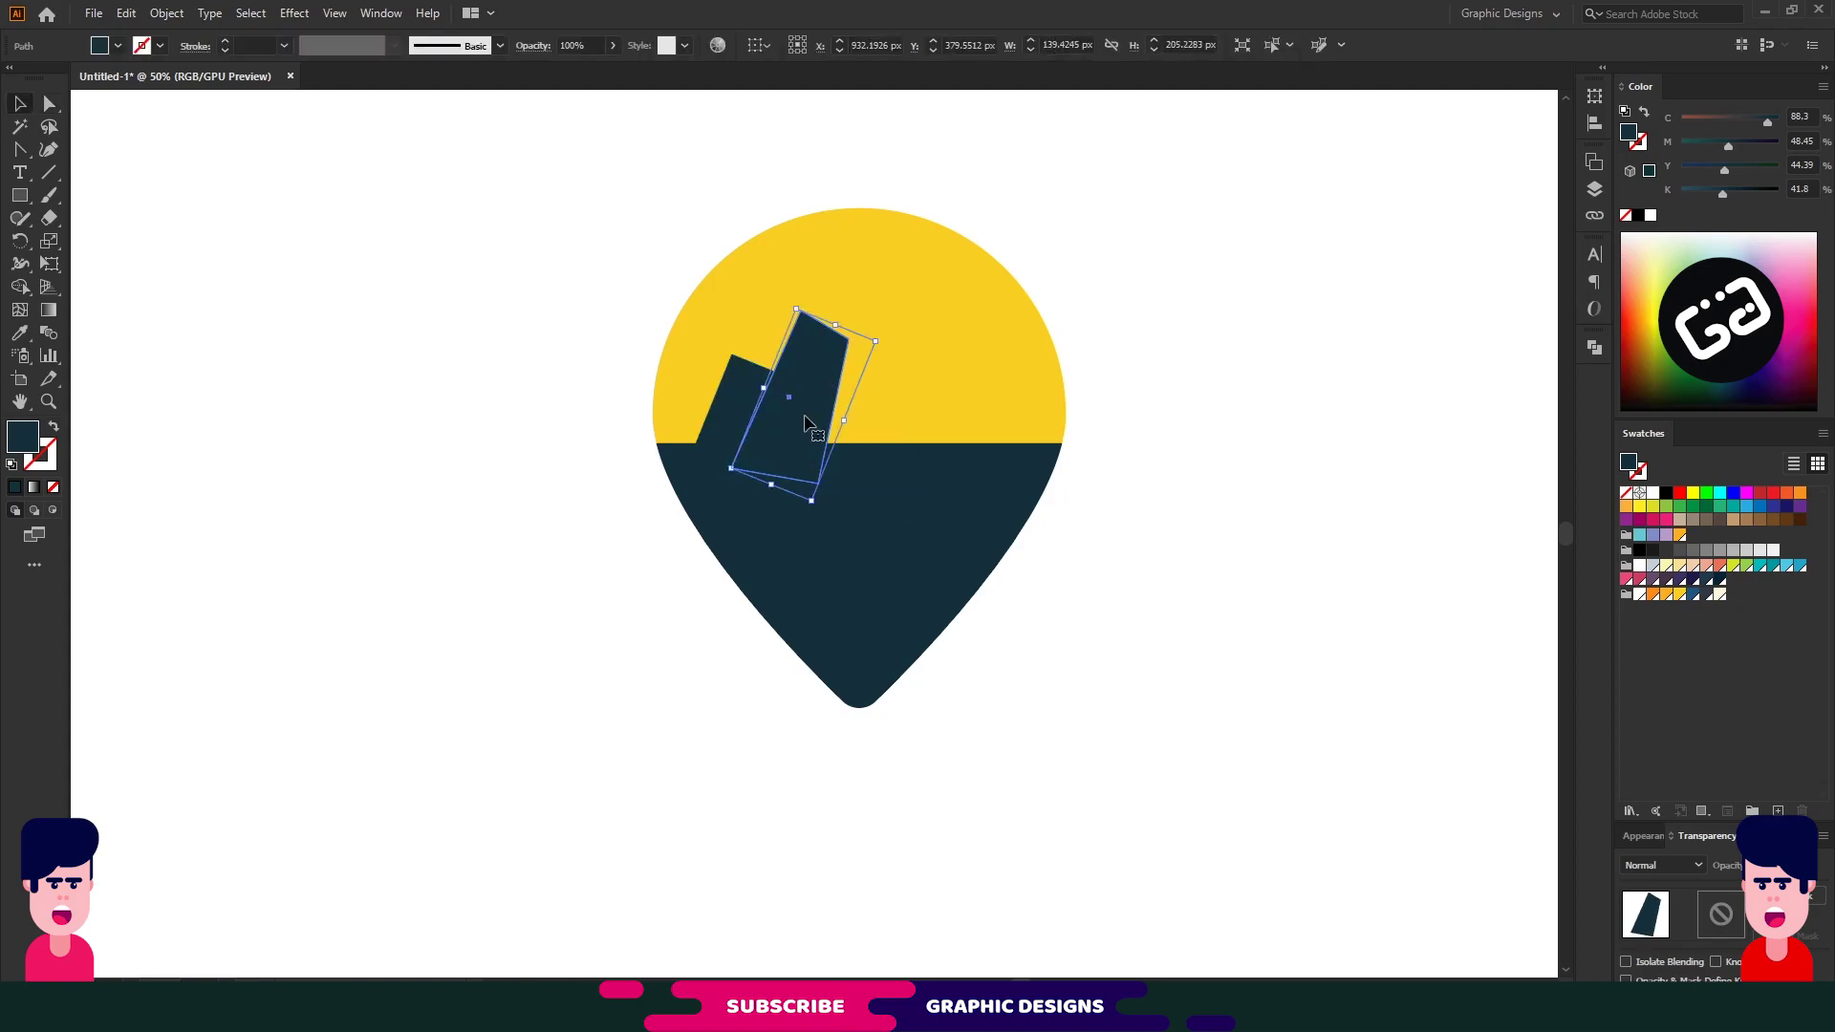
left_click(1189, 388)
Copy the peak rectangle and pull its top-right corner out to reshape the second peak
key("a")
key("ctrl+c")
left_click(846, 345)
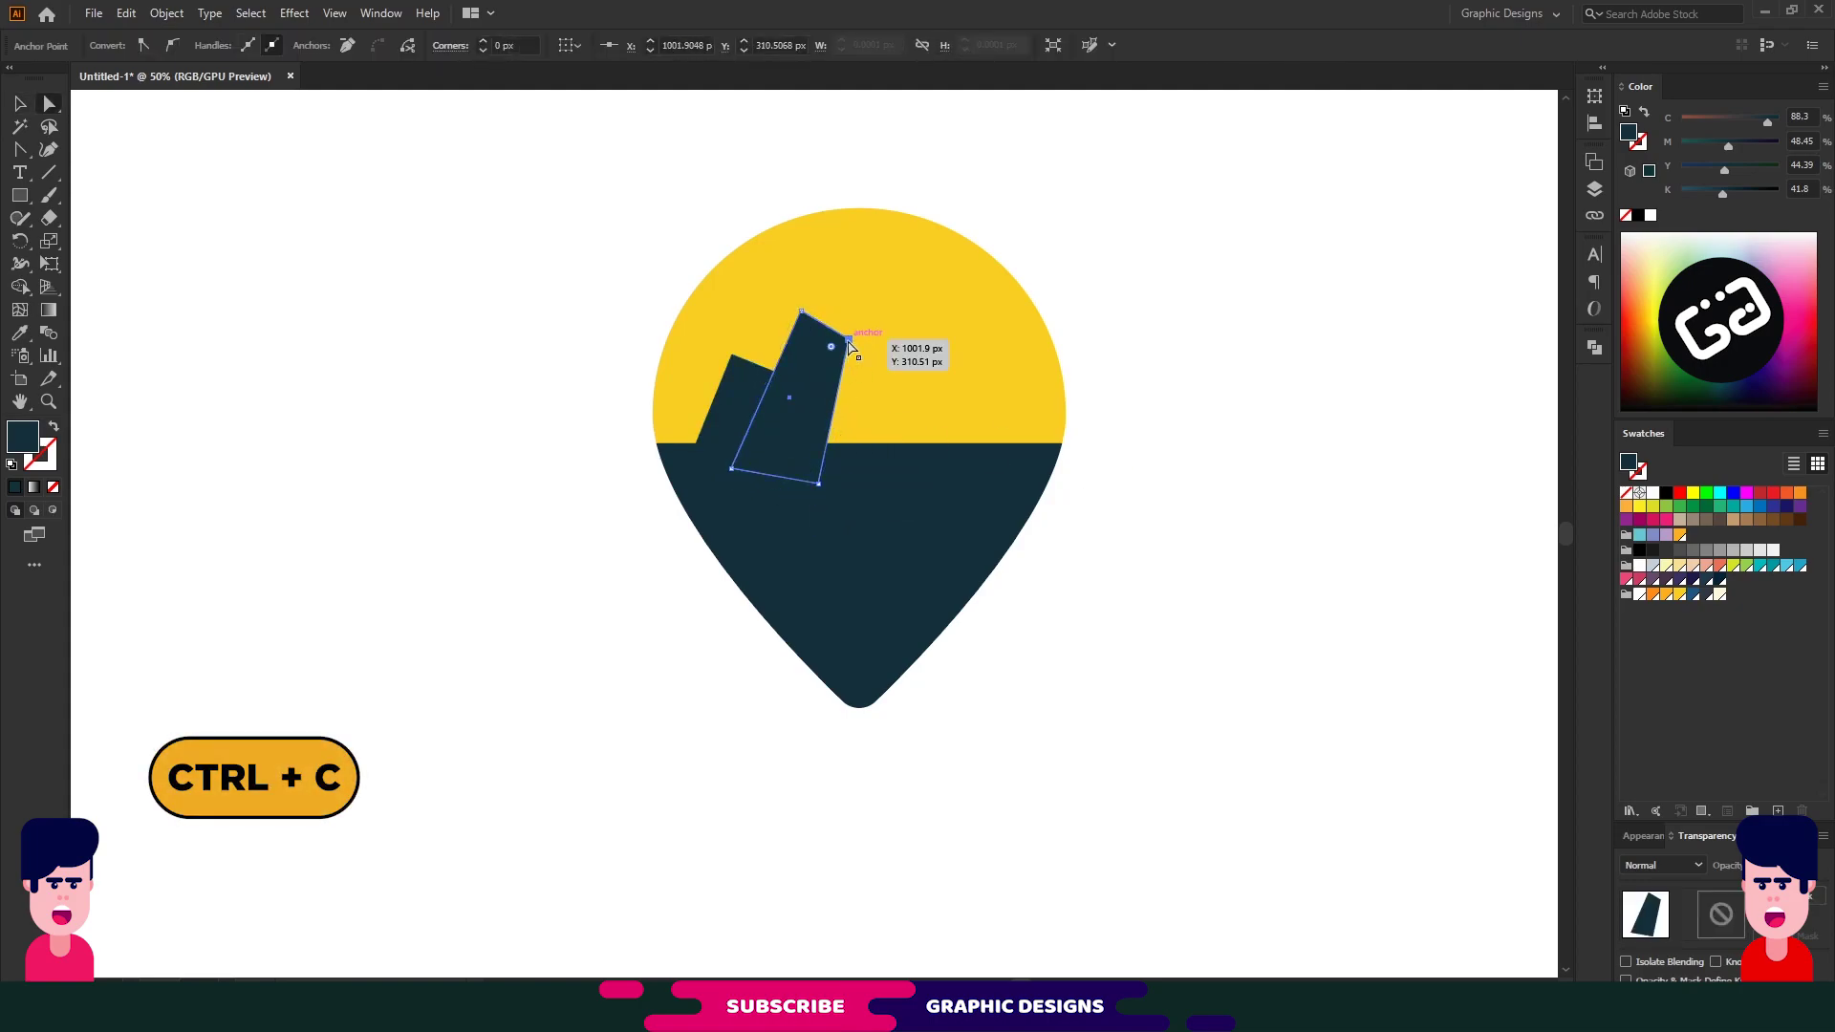
left_click_drag(848, 345, 976, 450)
key("v")
Paste the copy in front, rotate it onto the slope and stretch a corner into a third peak
key("ctrl+f")
mouse_move(819, 409)
left_mouse_down()
mouse_move(739, 417)
mouse_move(966, 388)
left_mouse_up()
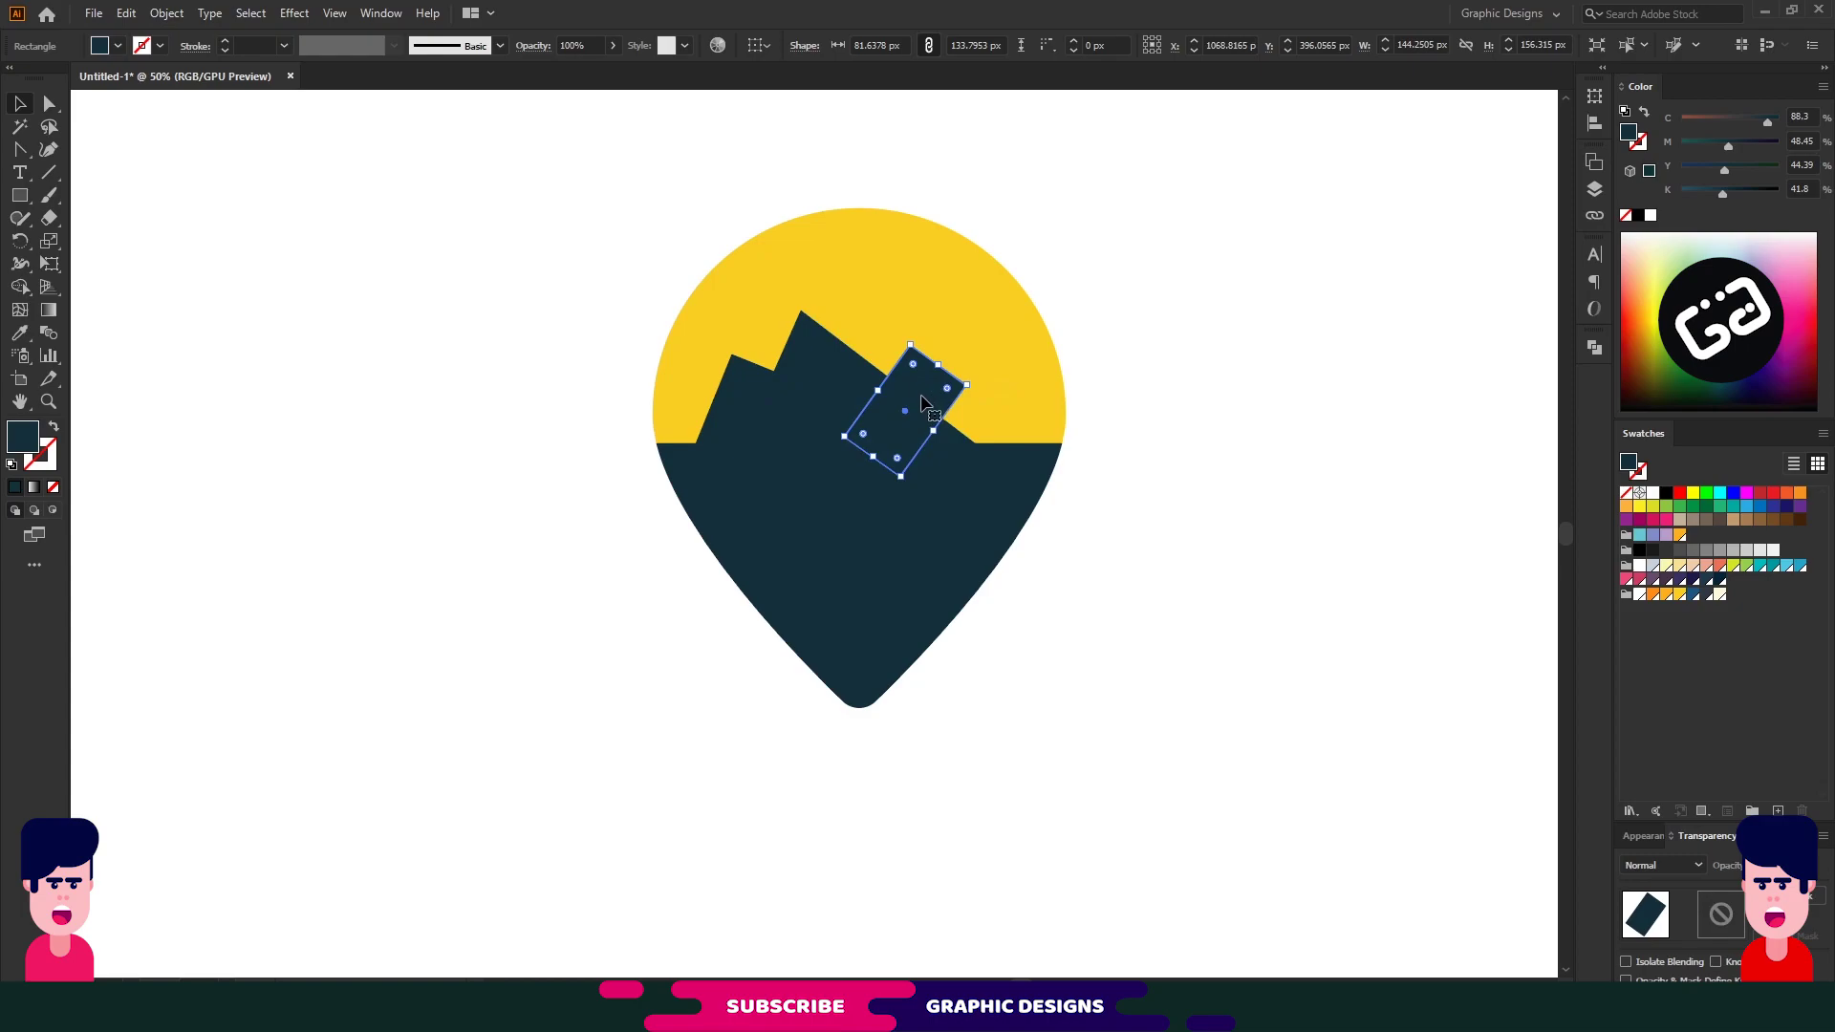
left_click_drag(920, 403, 940, 414)
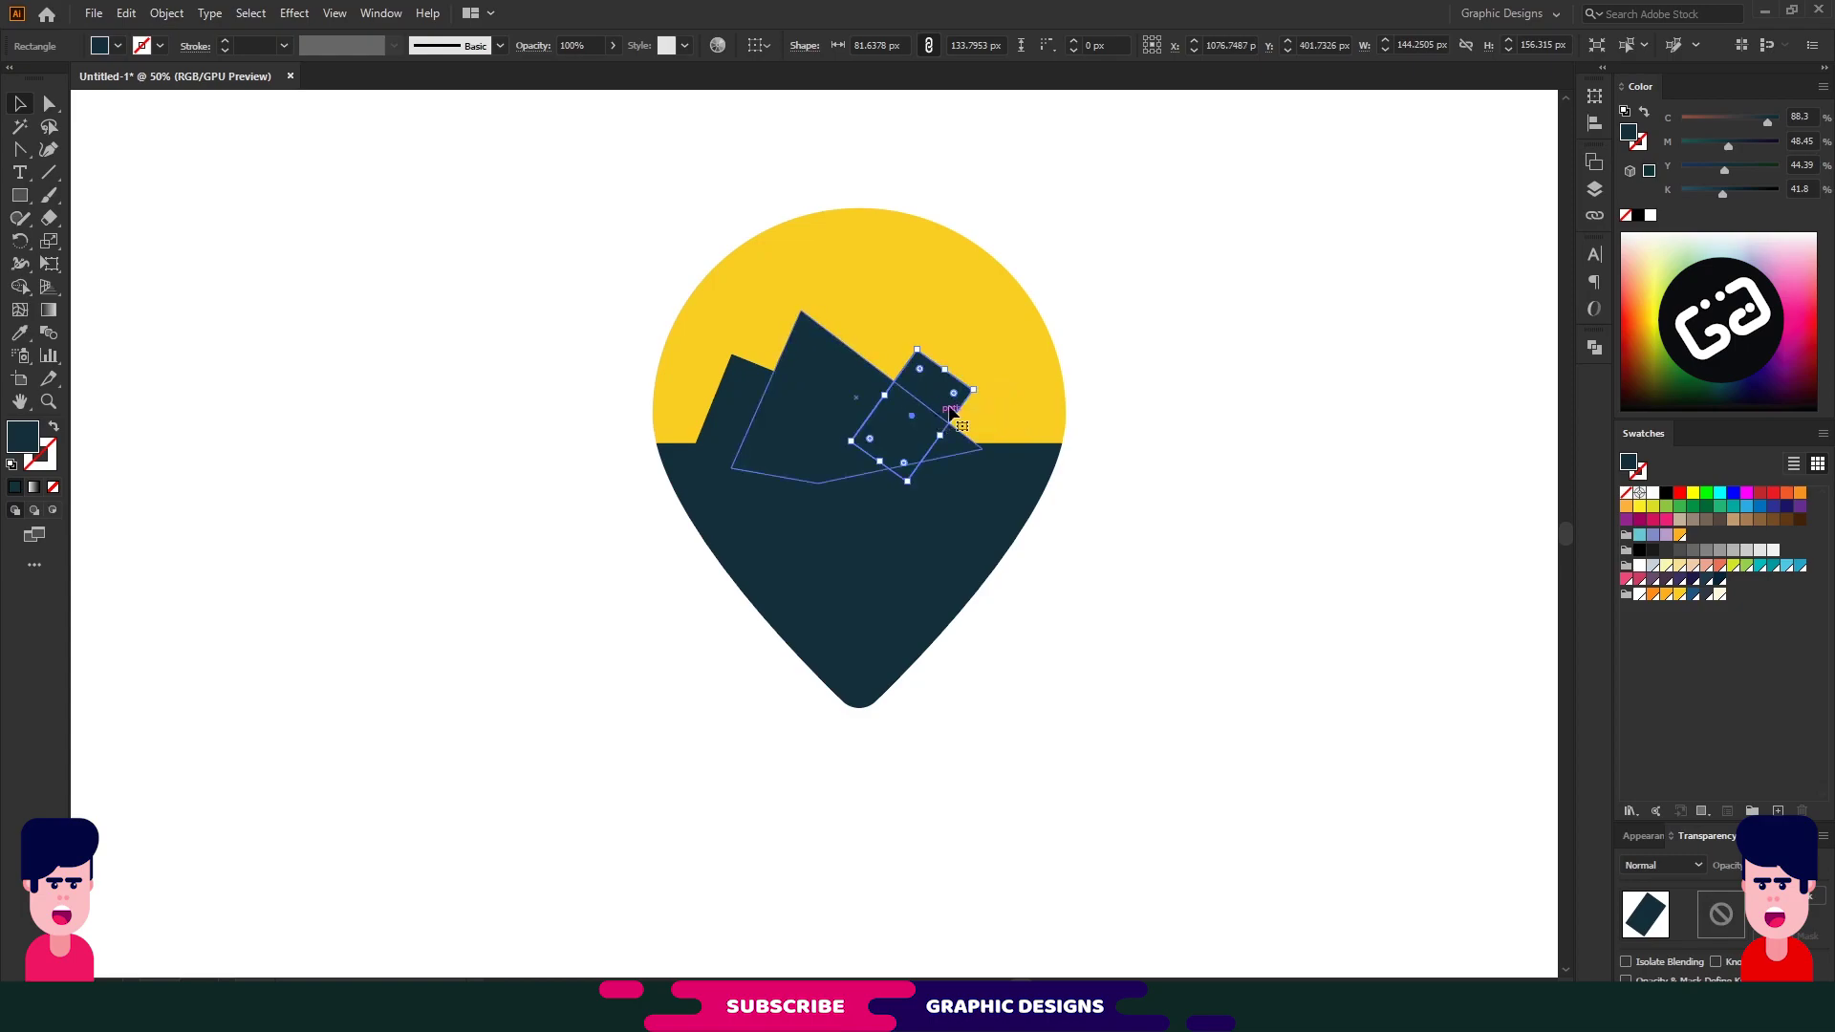
key("a")
mouse_move(973, 396)
left_mouse_down()
mouse_move(915, 421)
mouse_move(980, 449)
mouse_move(990, 422)
mouse_move(1055, 482)
left_mouse_up()
Select all three peak pieces and merge them into one ridge shape with Pathfinder Unite
left_click(1135, 395)
left_click(738, 410)
left_click(903, 409, "shift")
left_click(1003, 425, "shift")
left_click(1597, 349)
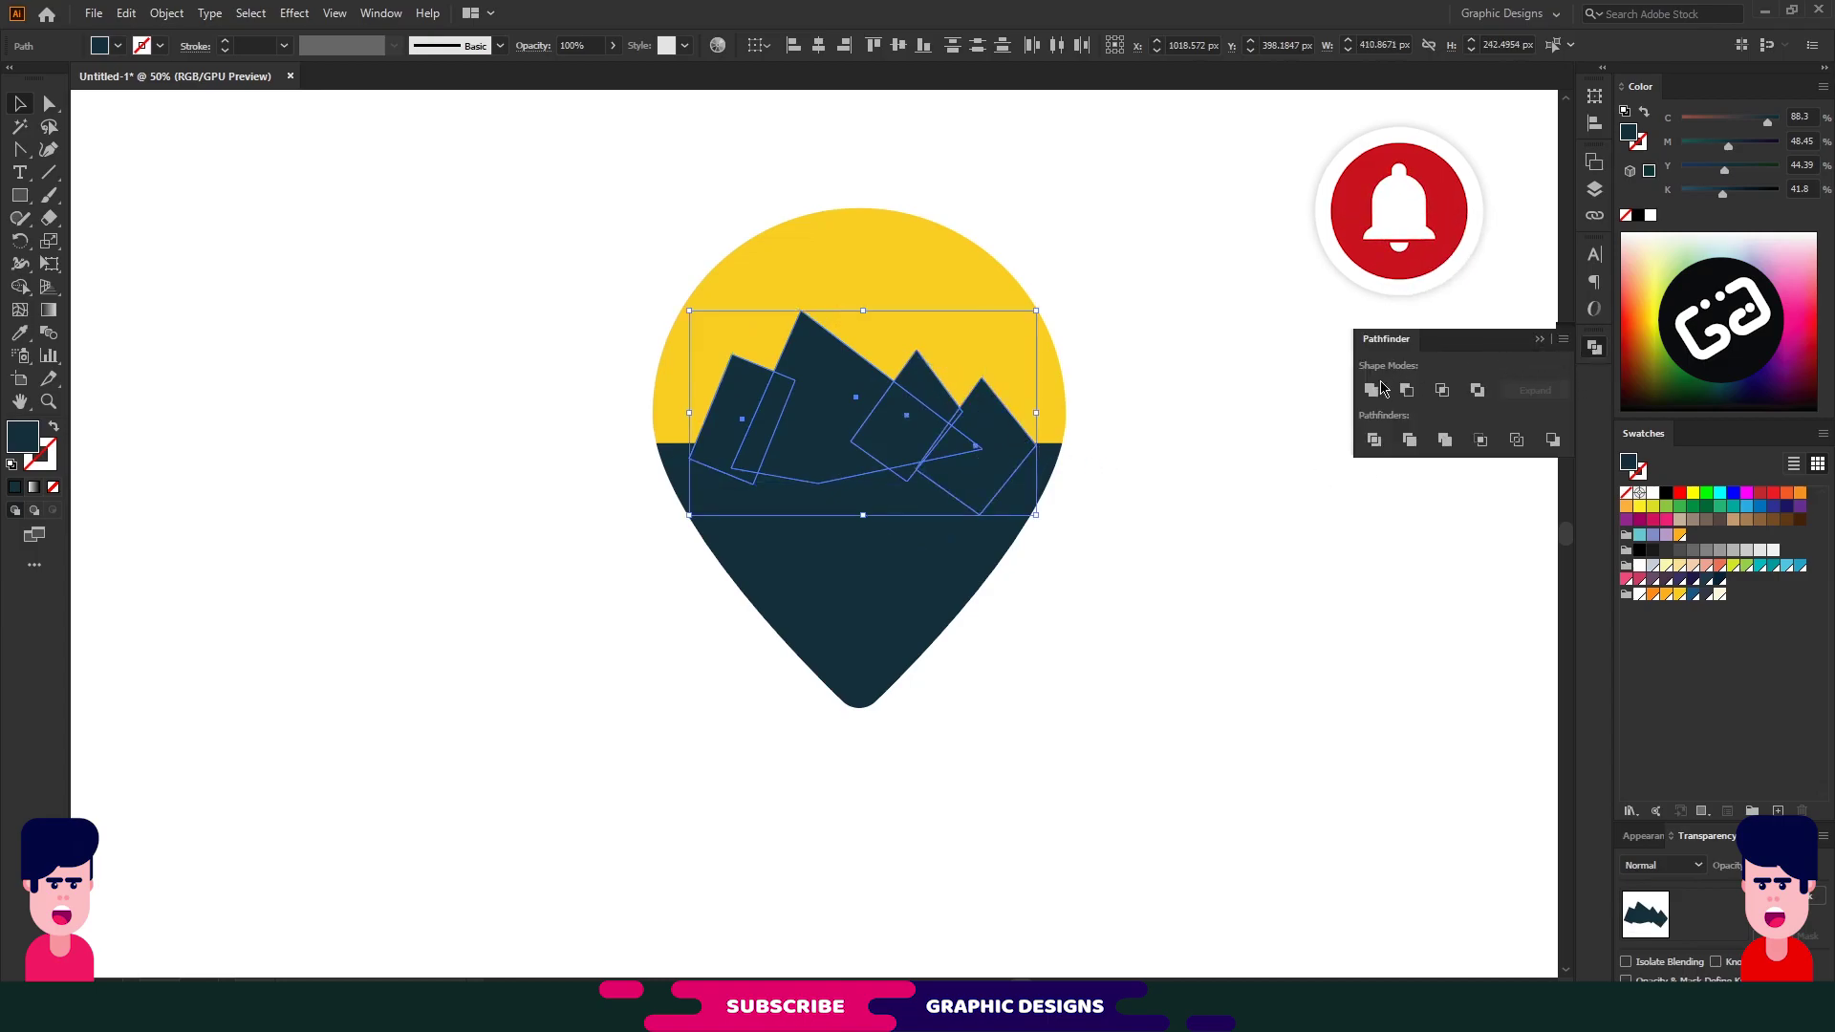
left_click(1370, 388)
left_click(1539, 338)
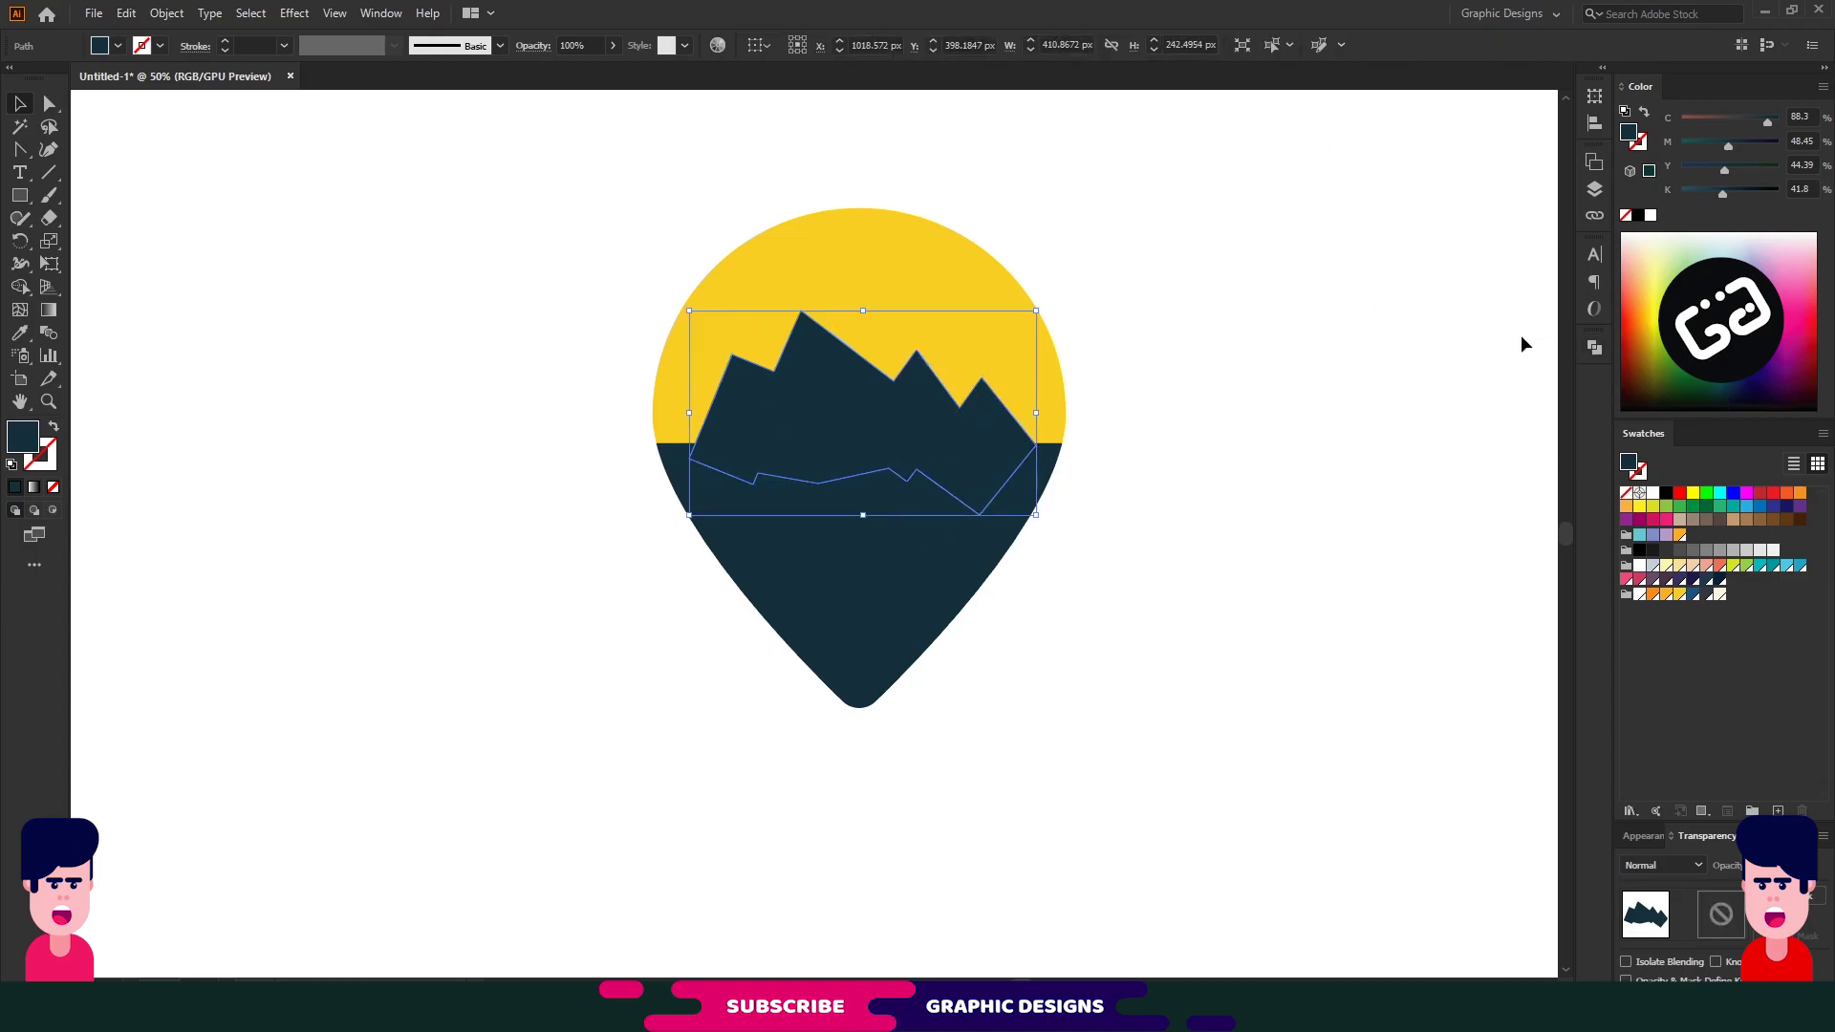
Copy the mountain shape and paste the duplicate in front, directly on top of the original
key("a")
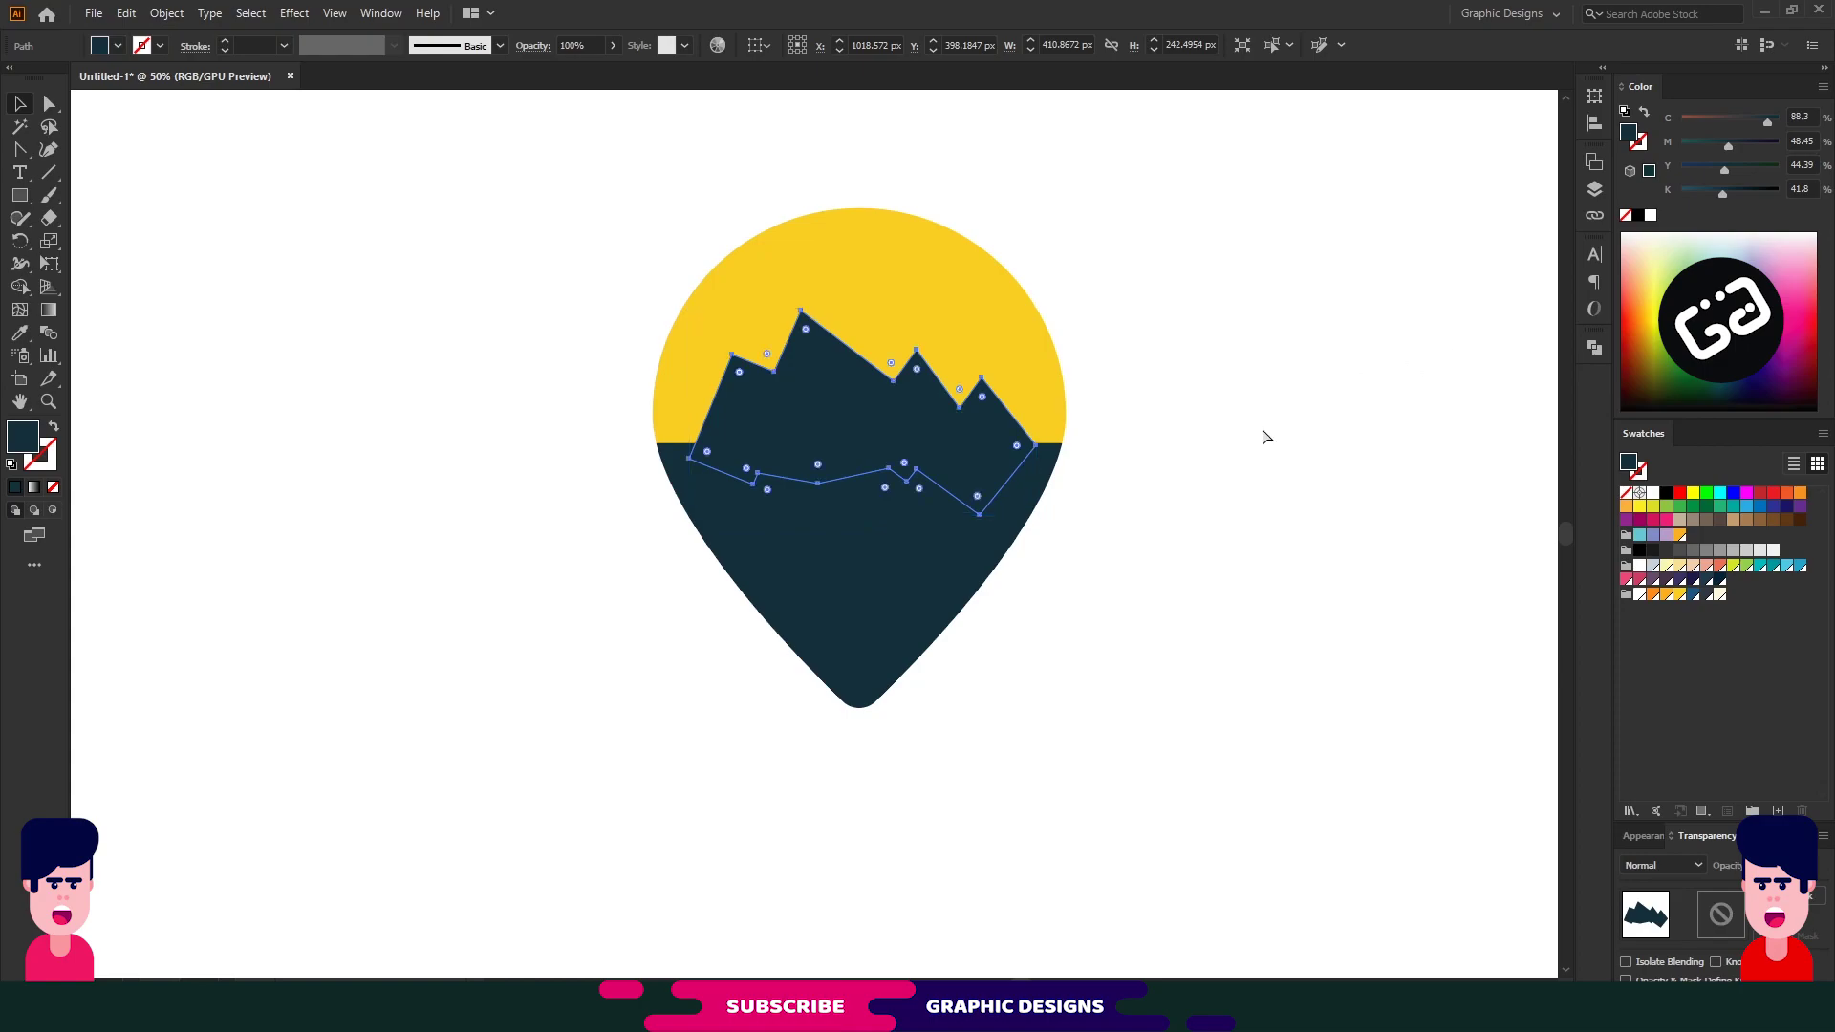
key("ctrl+c")
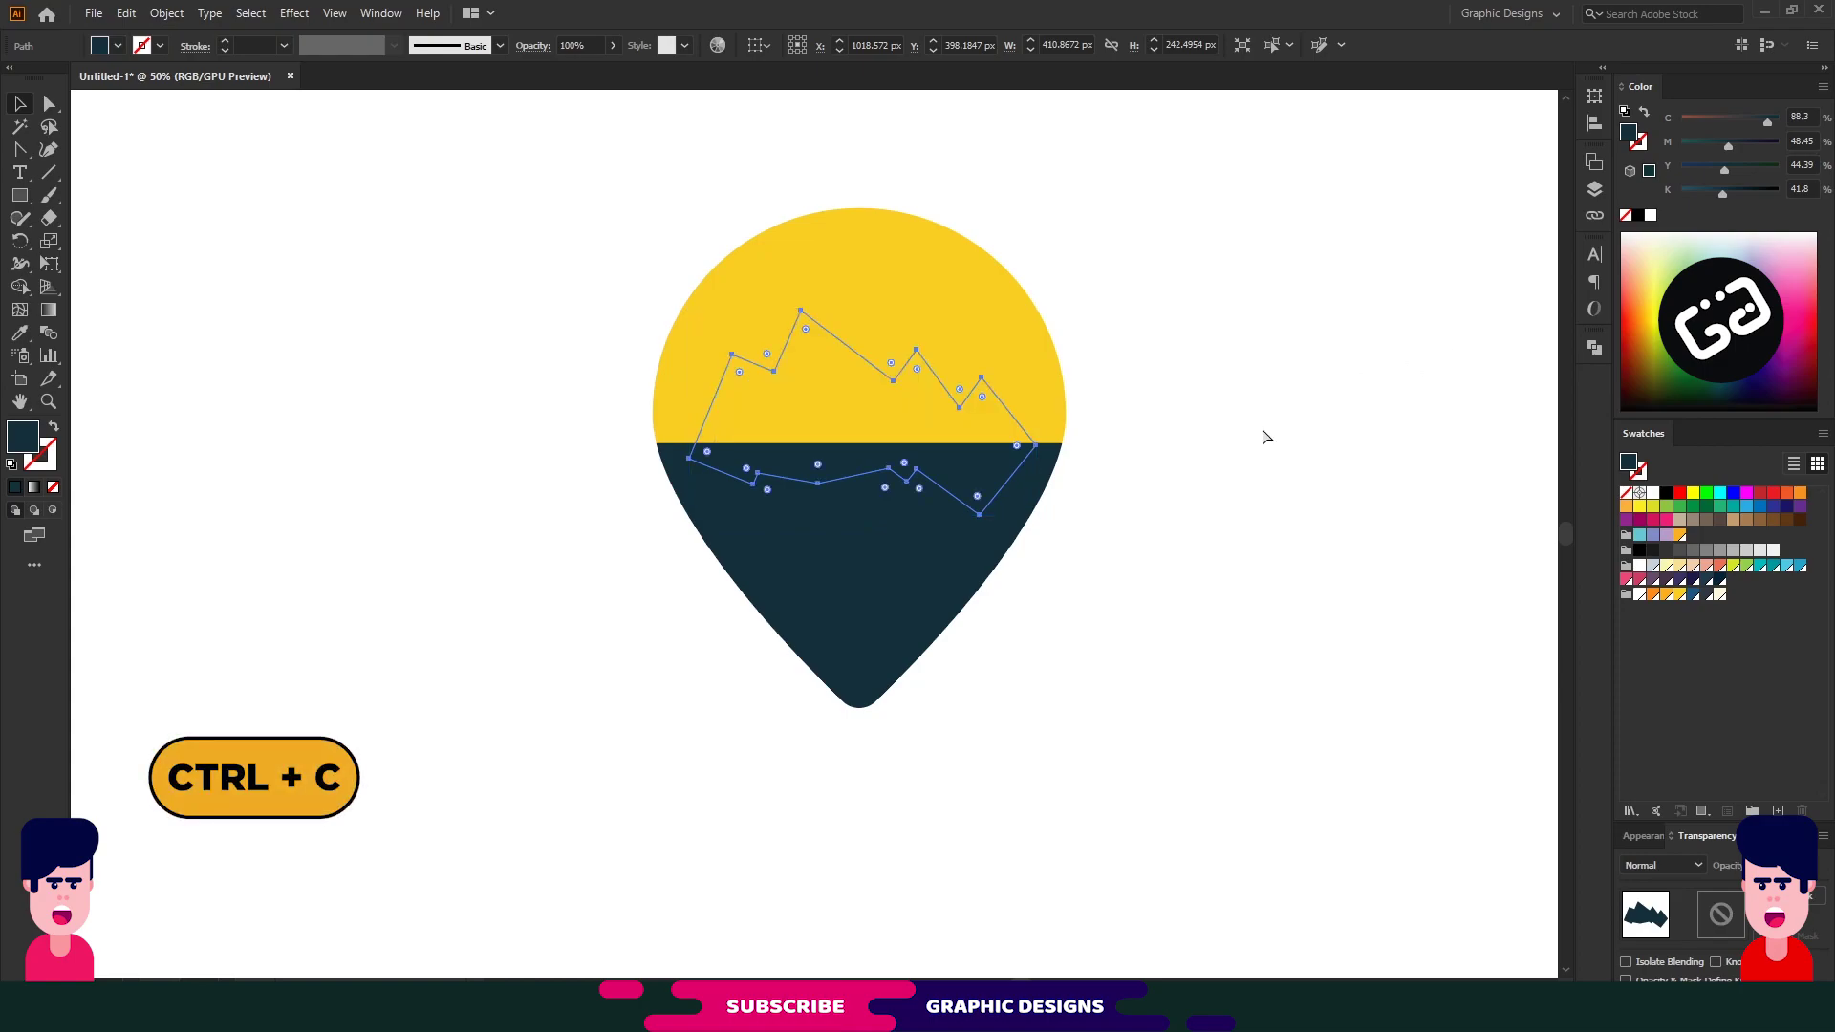
key("ctrl+f")
left_click(1209, 409)
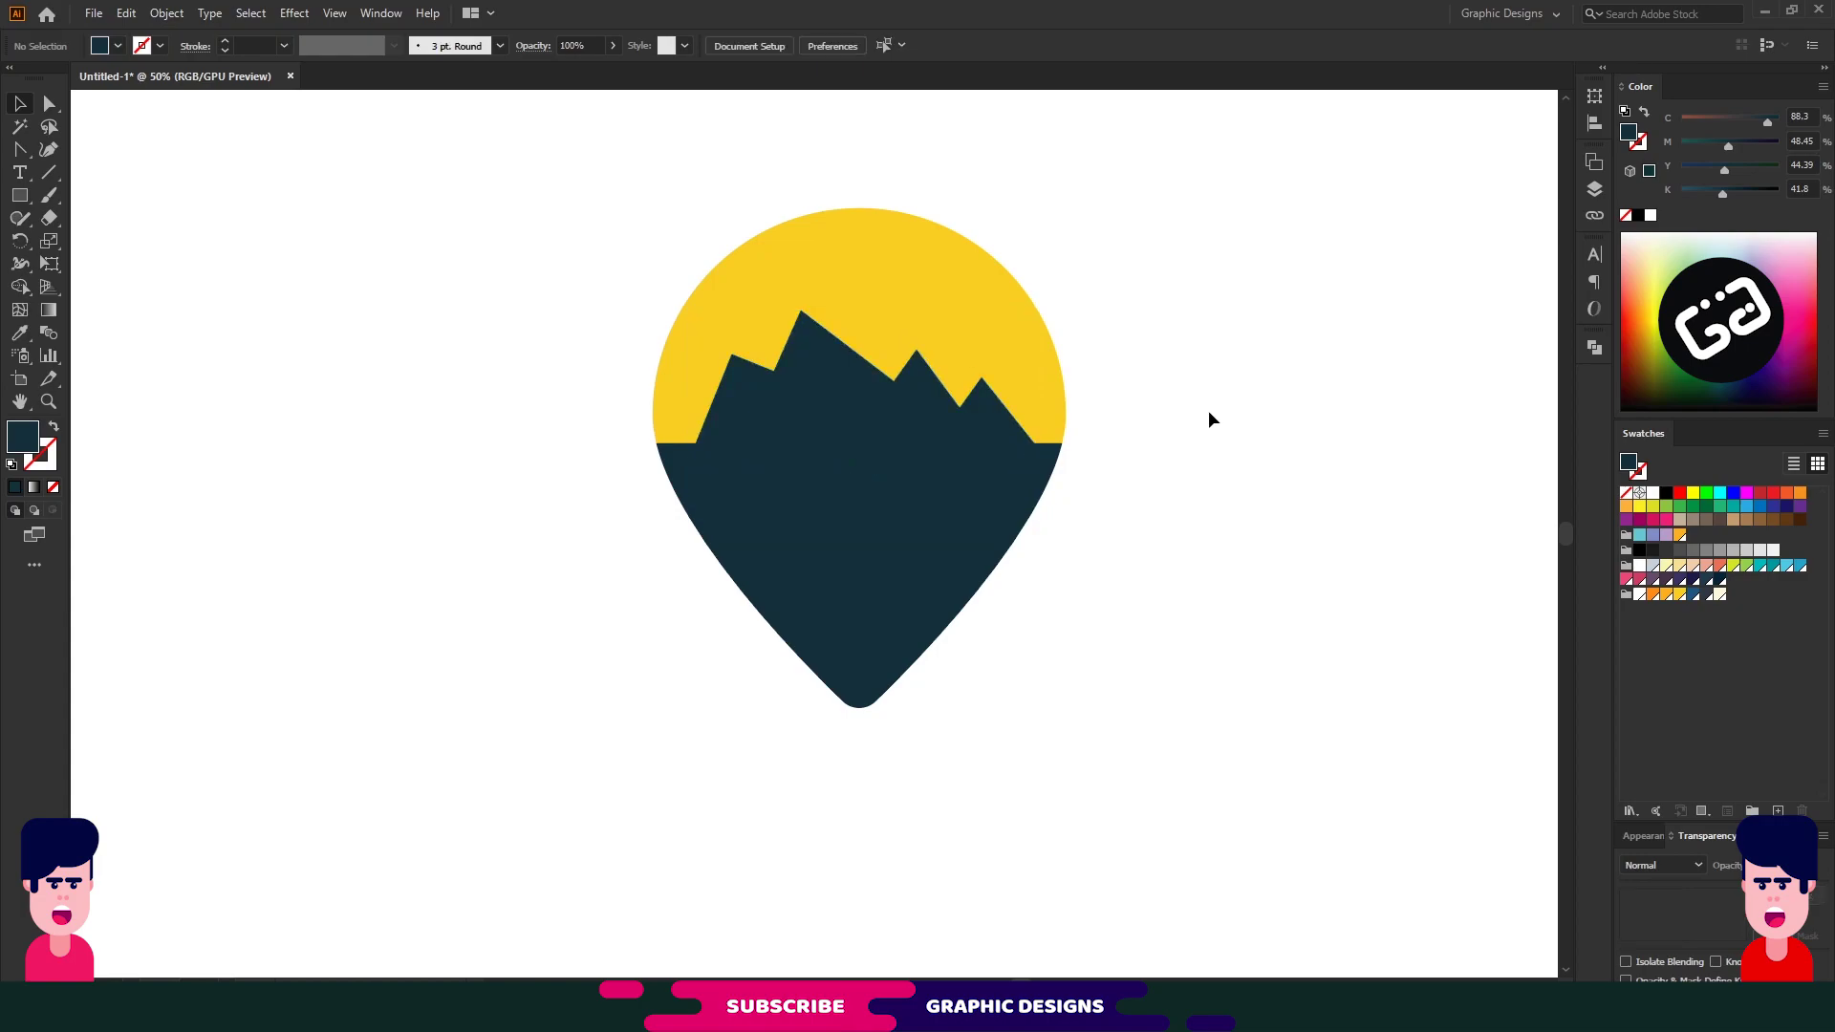
left_click(849, 434)
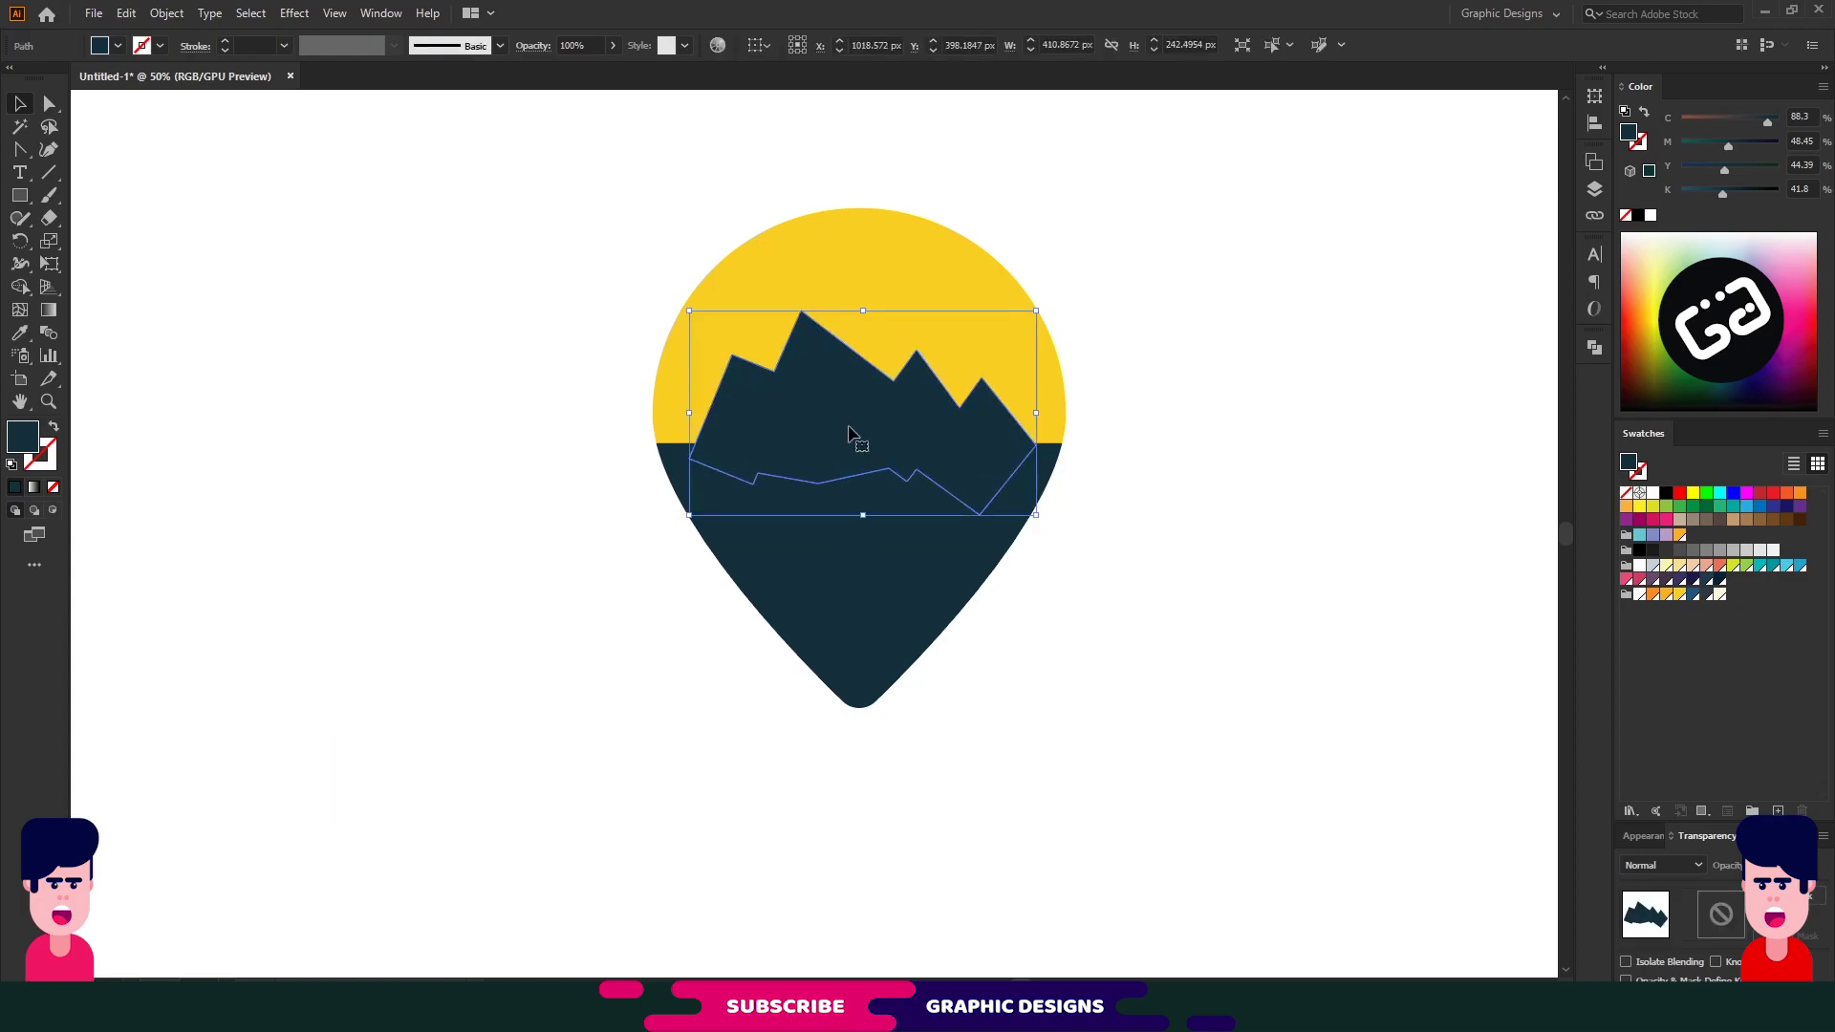
key("v")
key("a")
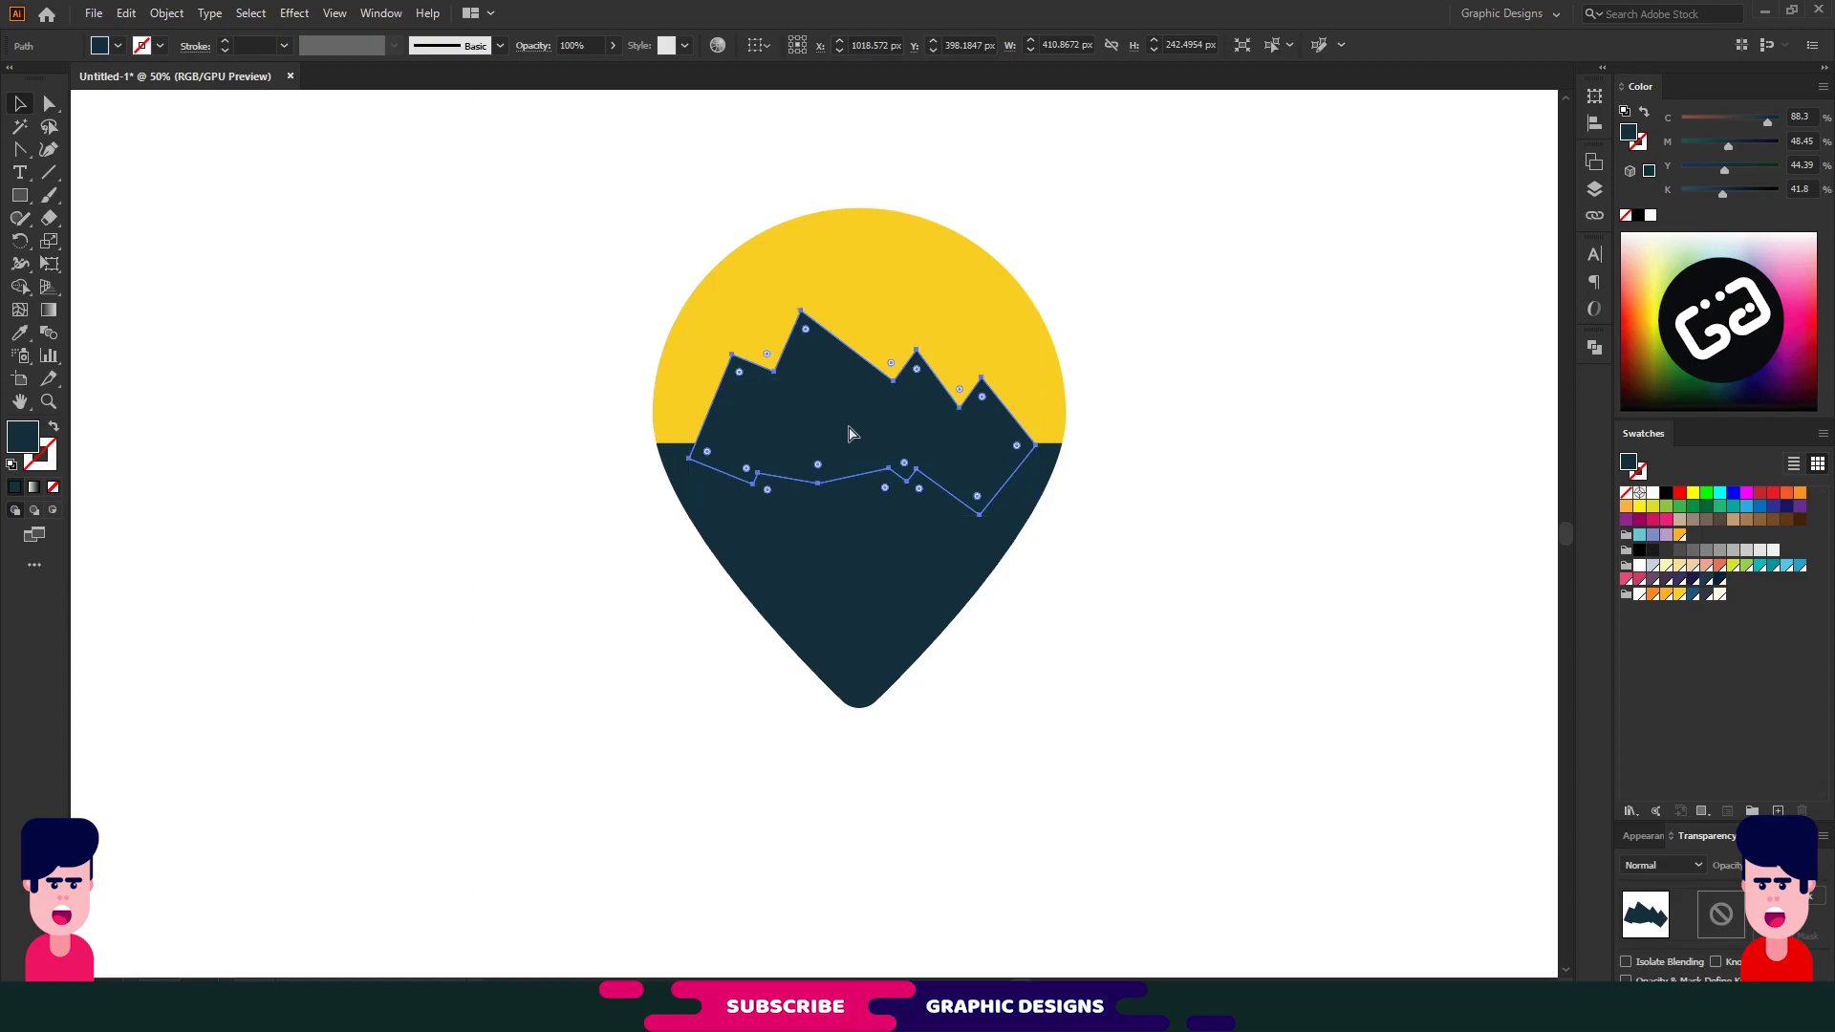
key("v")
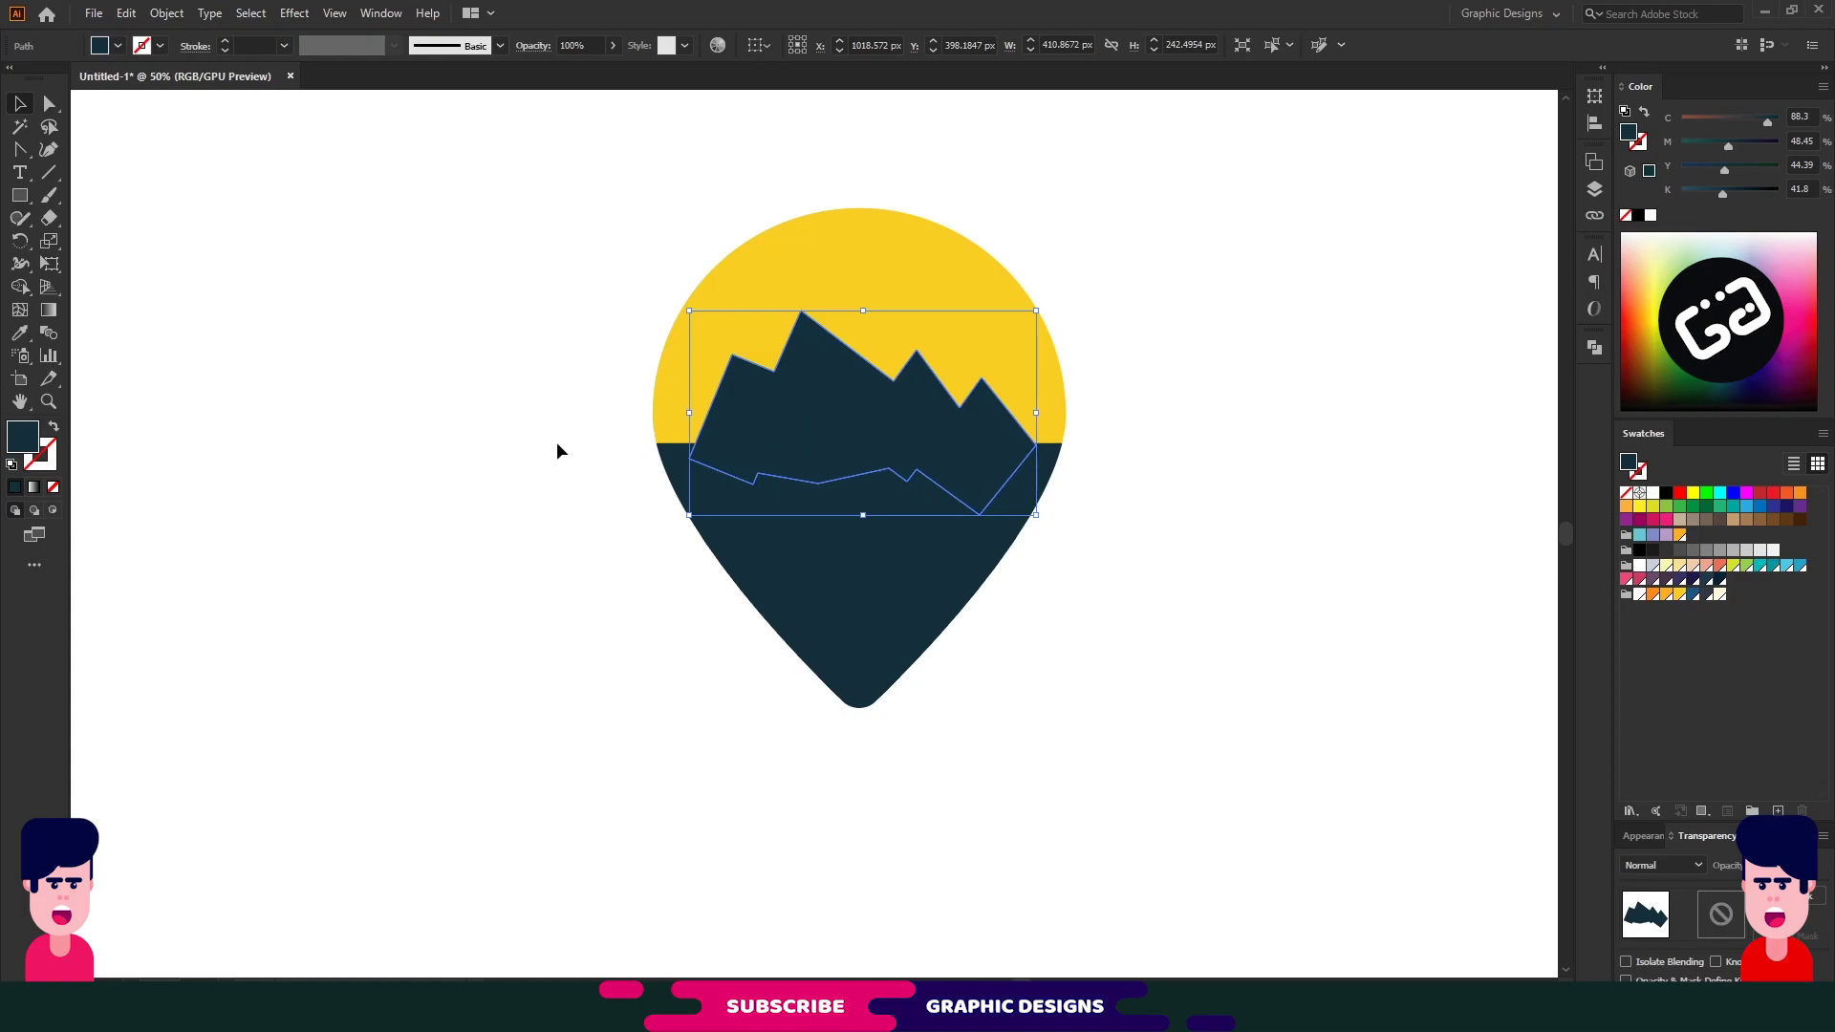
left_click(21, 195)
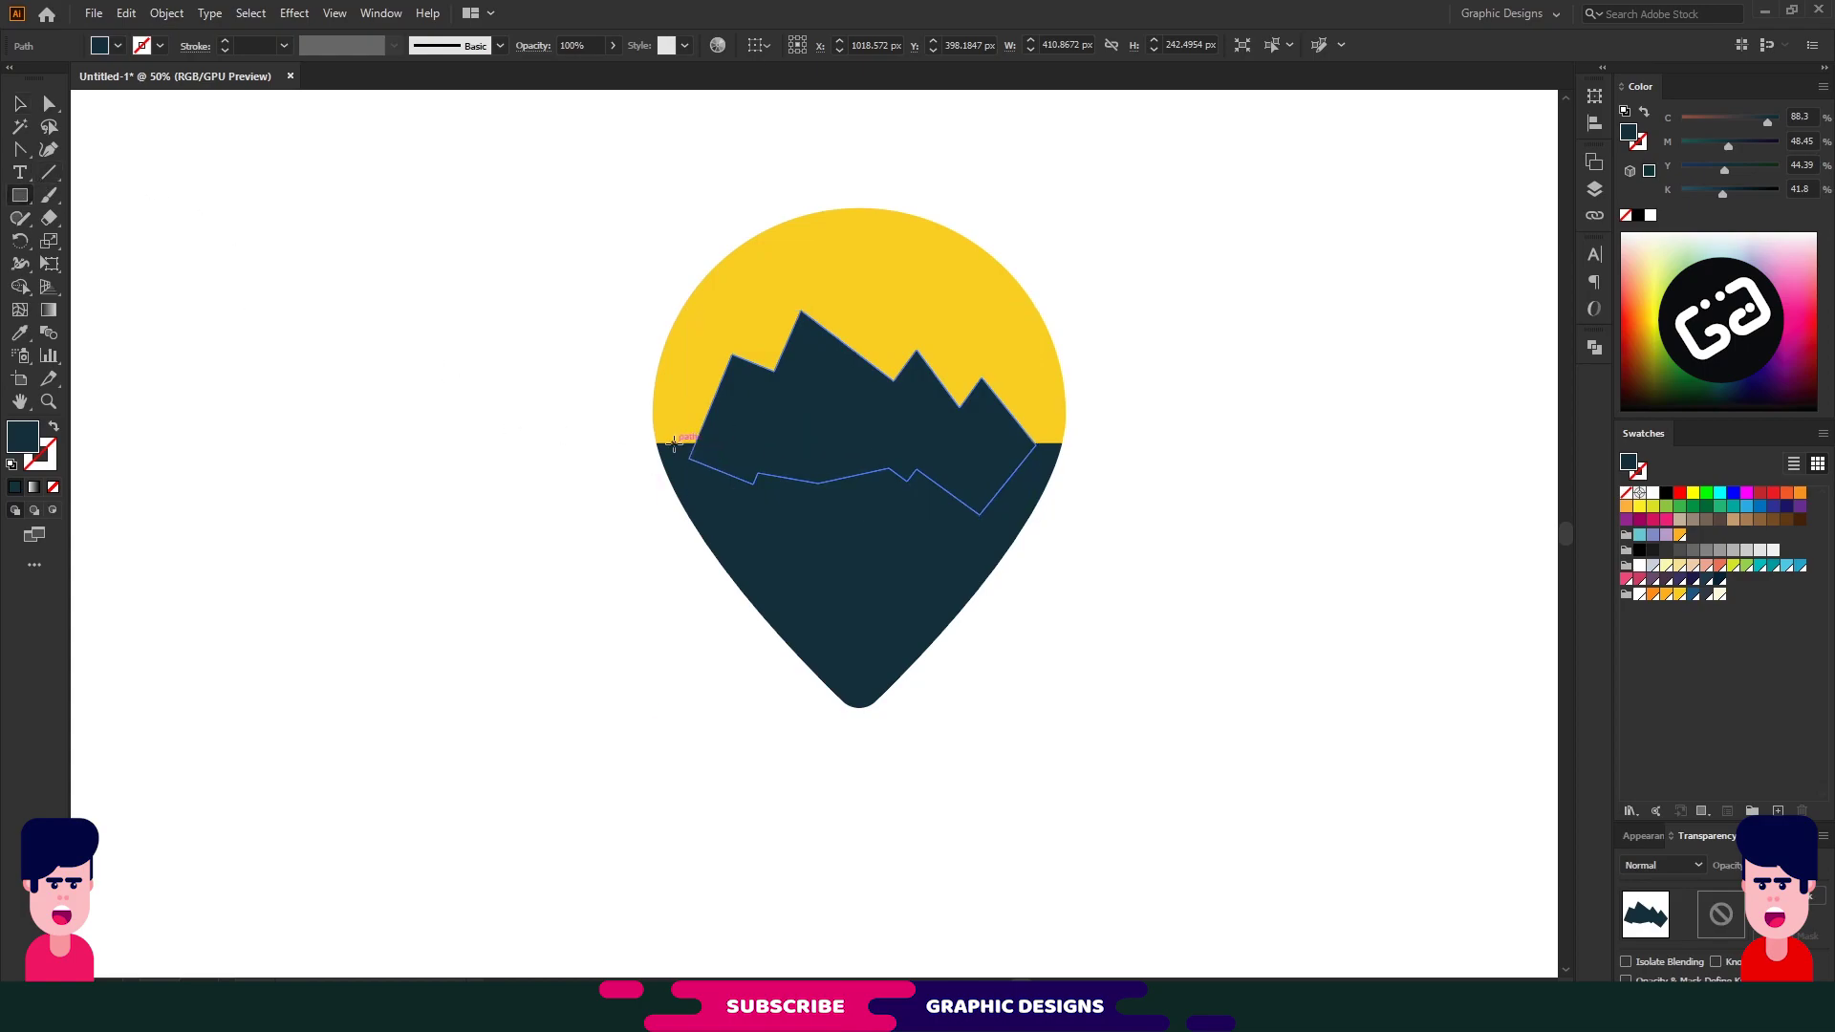
Draw a rectangle across the horizon band, nudge it up and select it with the mountain copy
mouse_move(673, 443)
left_mouse_down()
mouse_move(1043, 492)
mouse_move(1045, 515)
left_mouse_up()
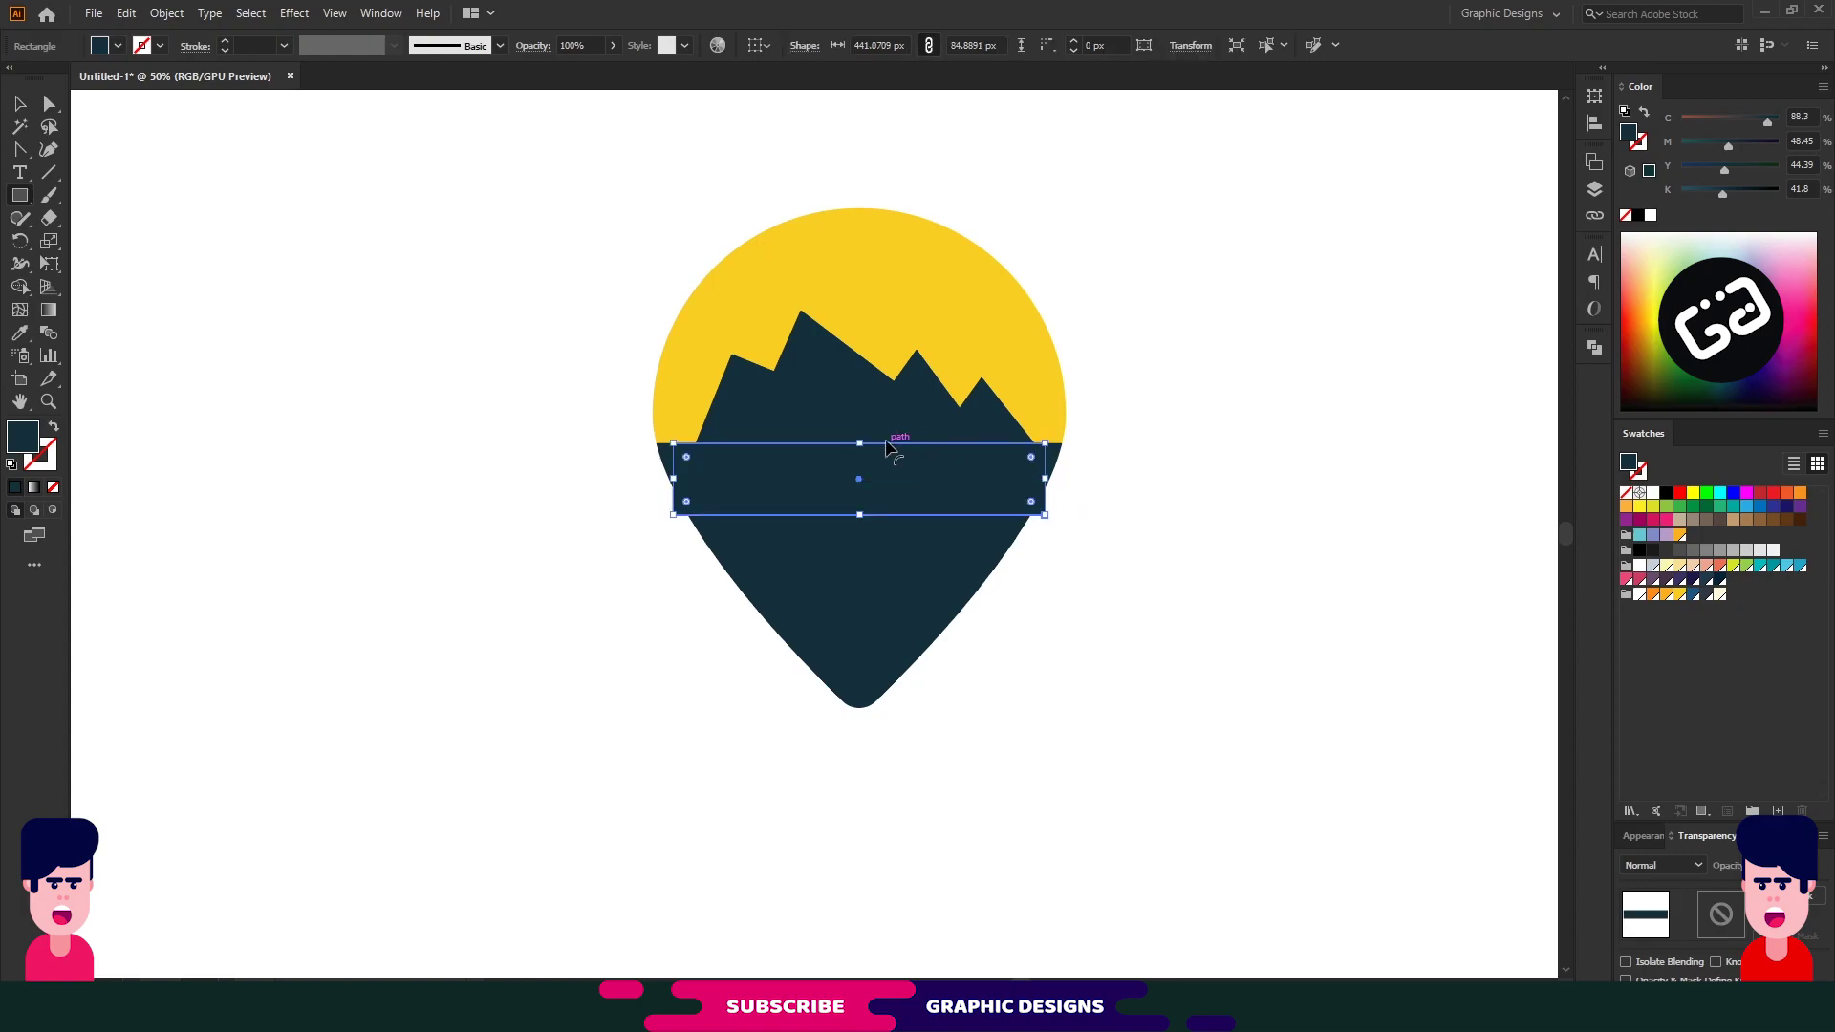
key("v")
left_click_drag(879, 472, 881, 468)
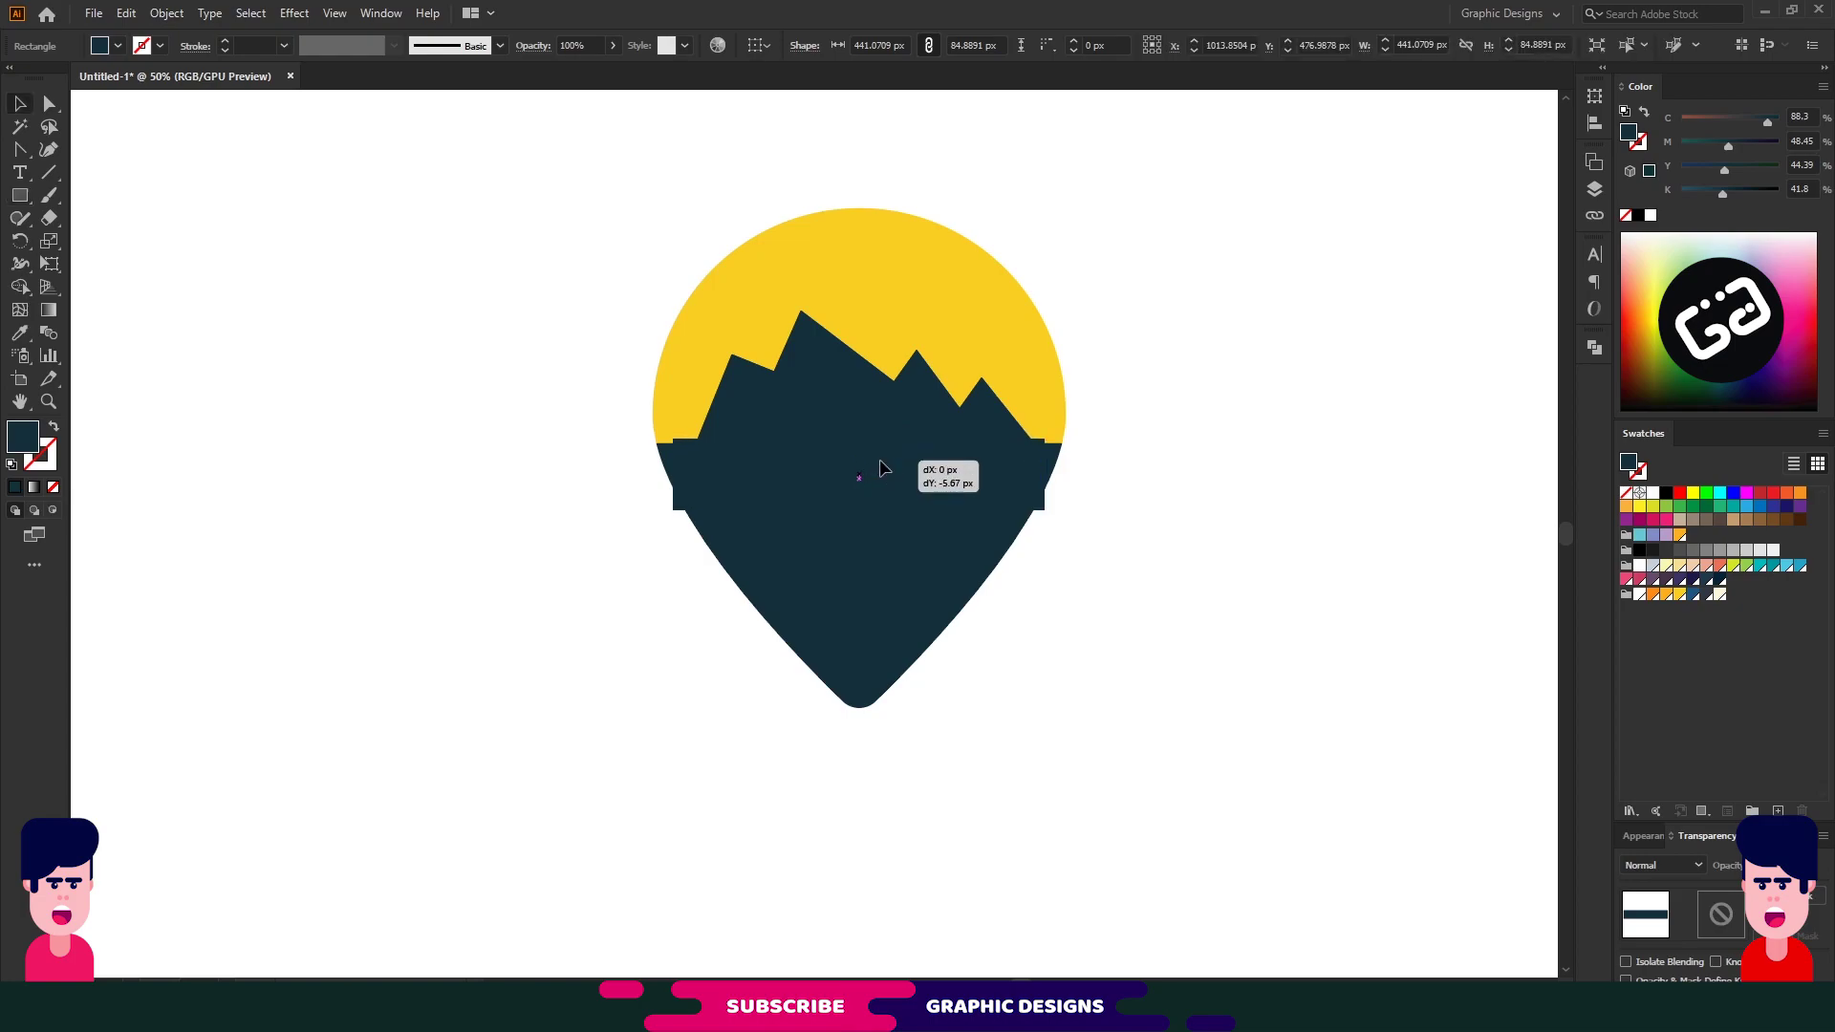
left_click(857, 401)
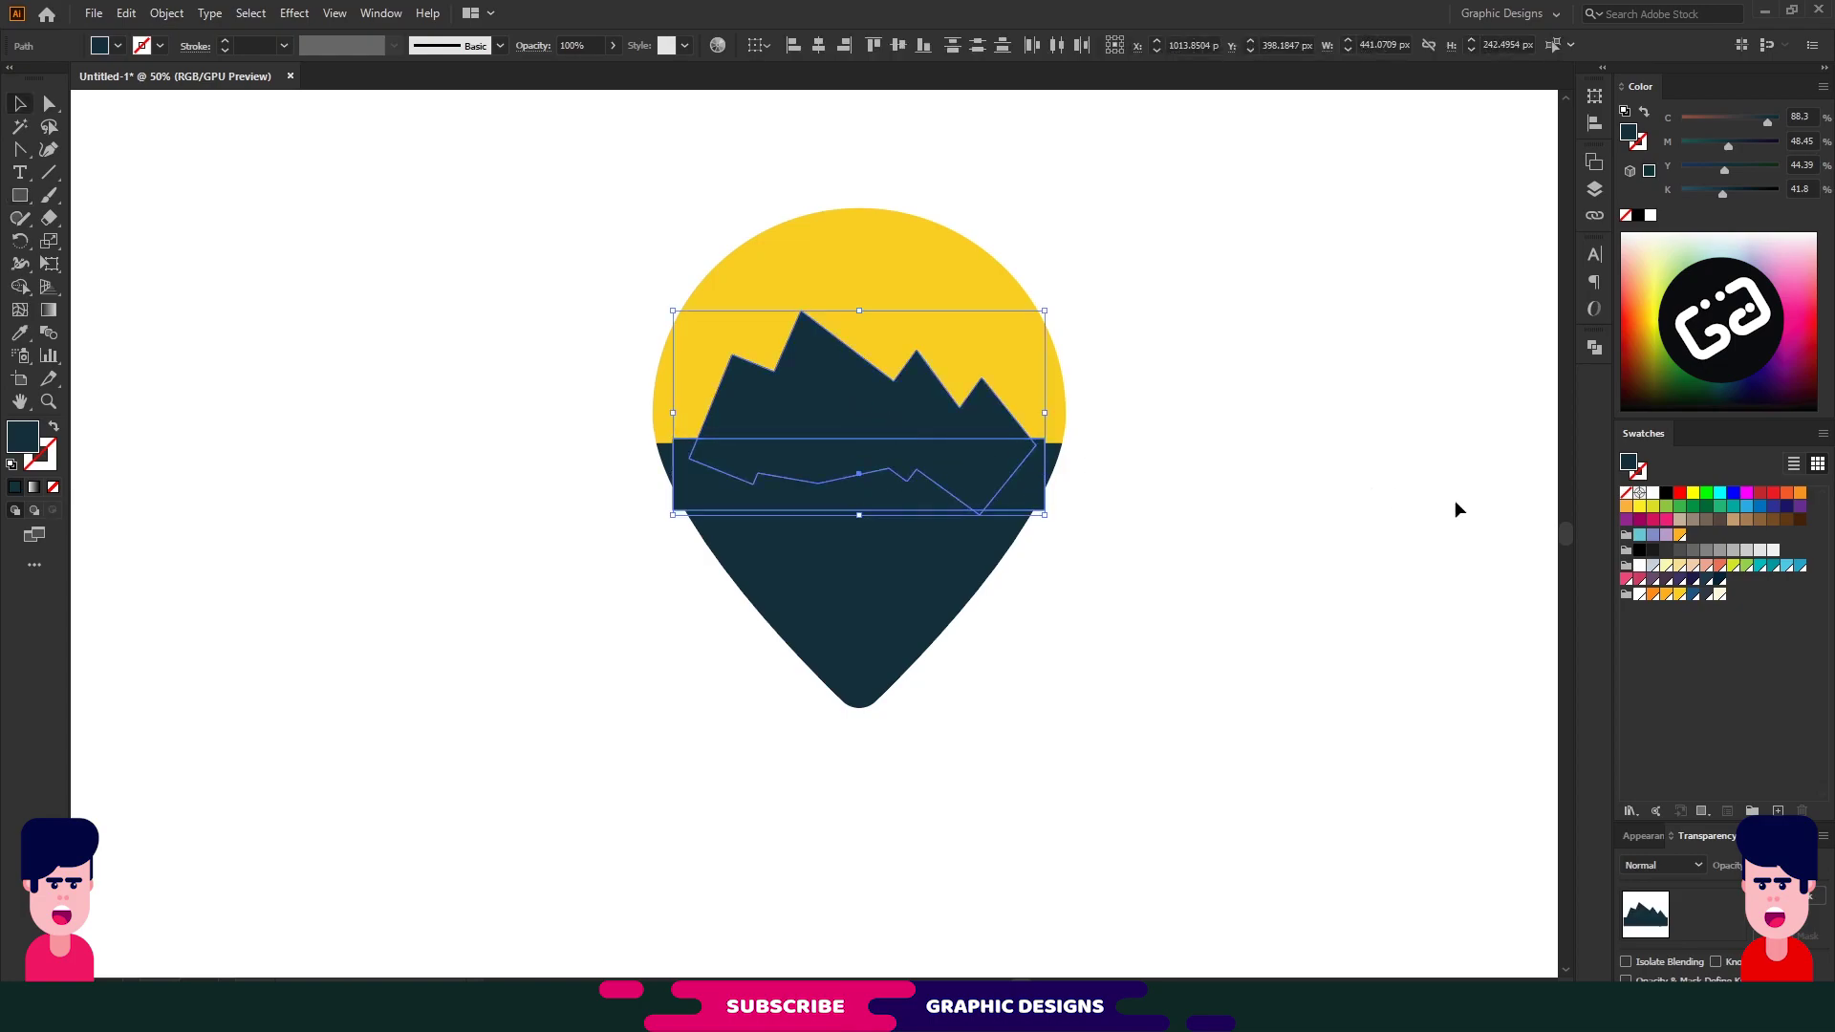
Subtract the front rectangle from the mountain copy with Pathfinder Minus Front
key("ctrl+shift+F9")
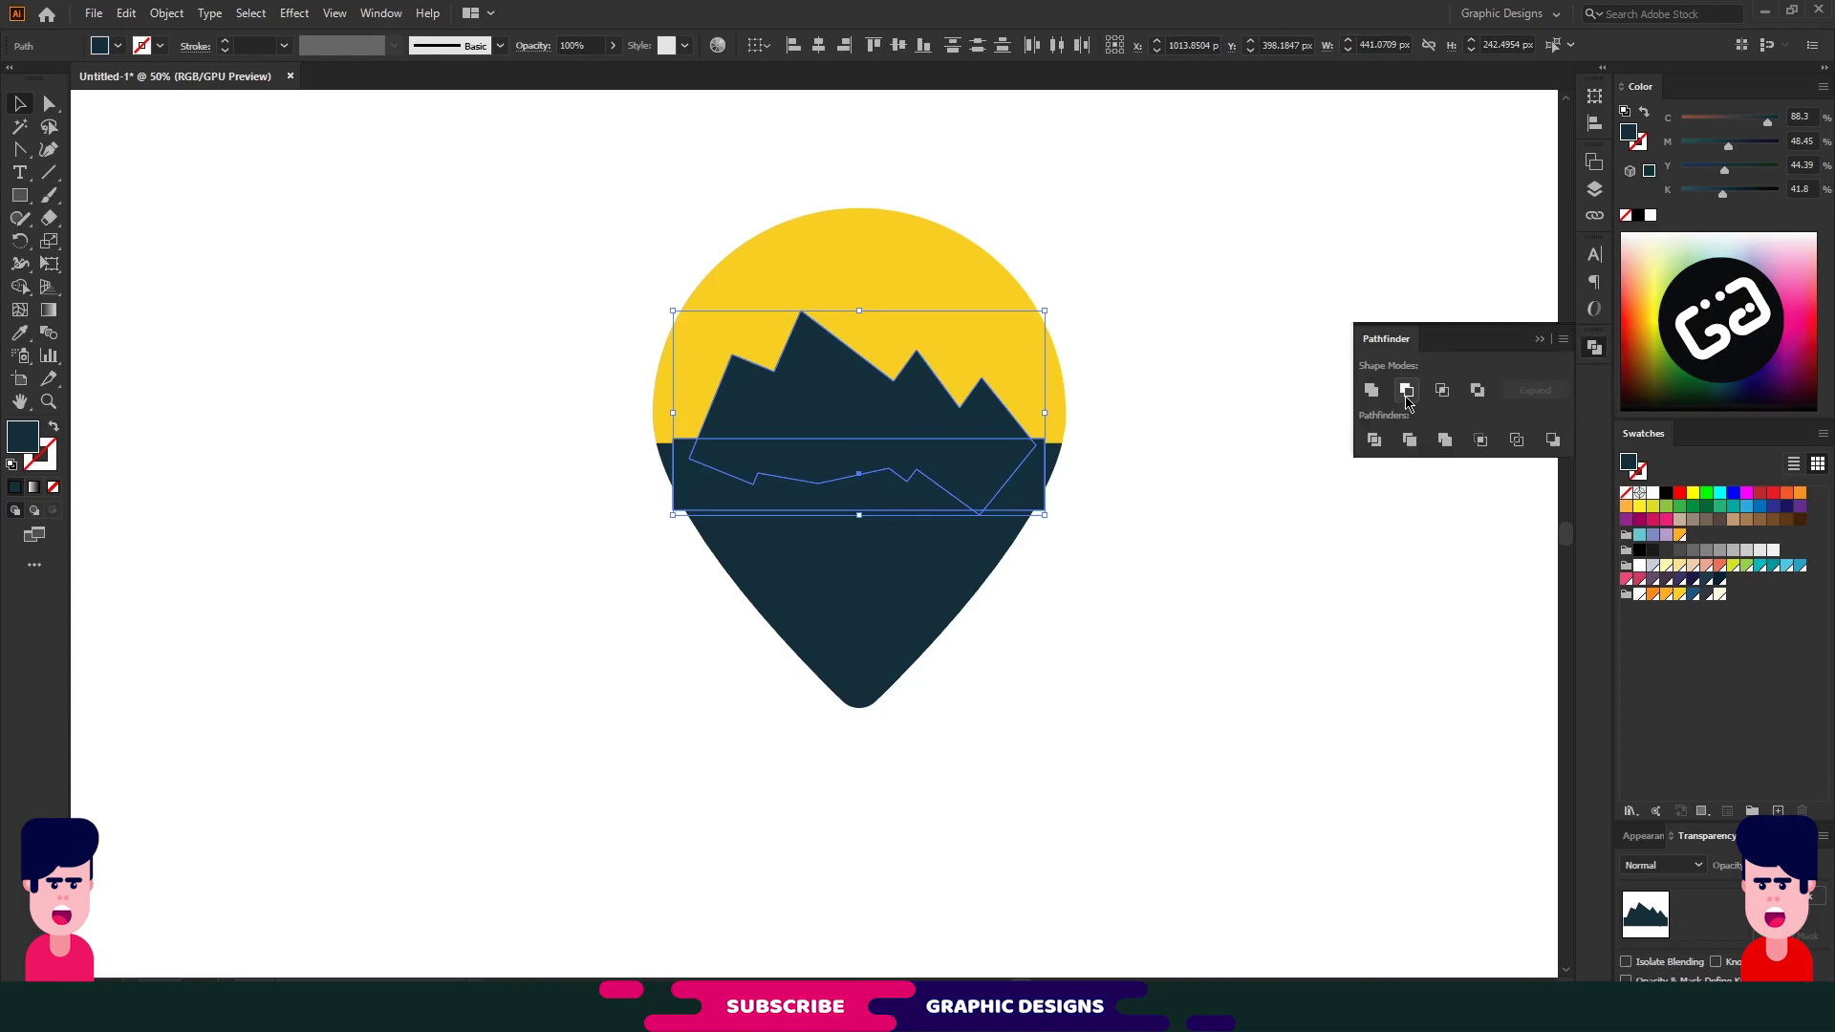
left_click(1406, 397)
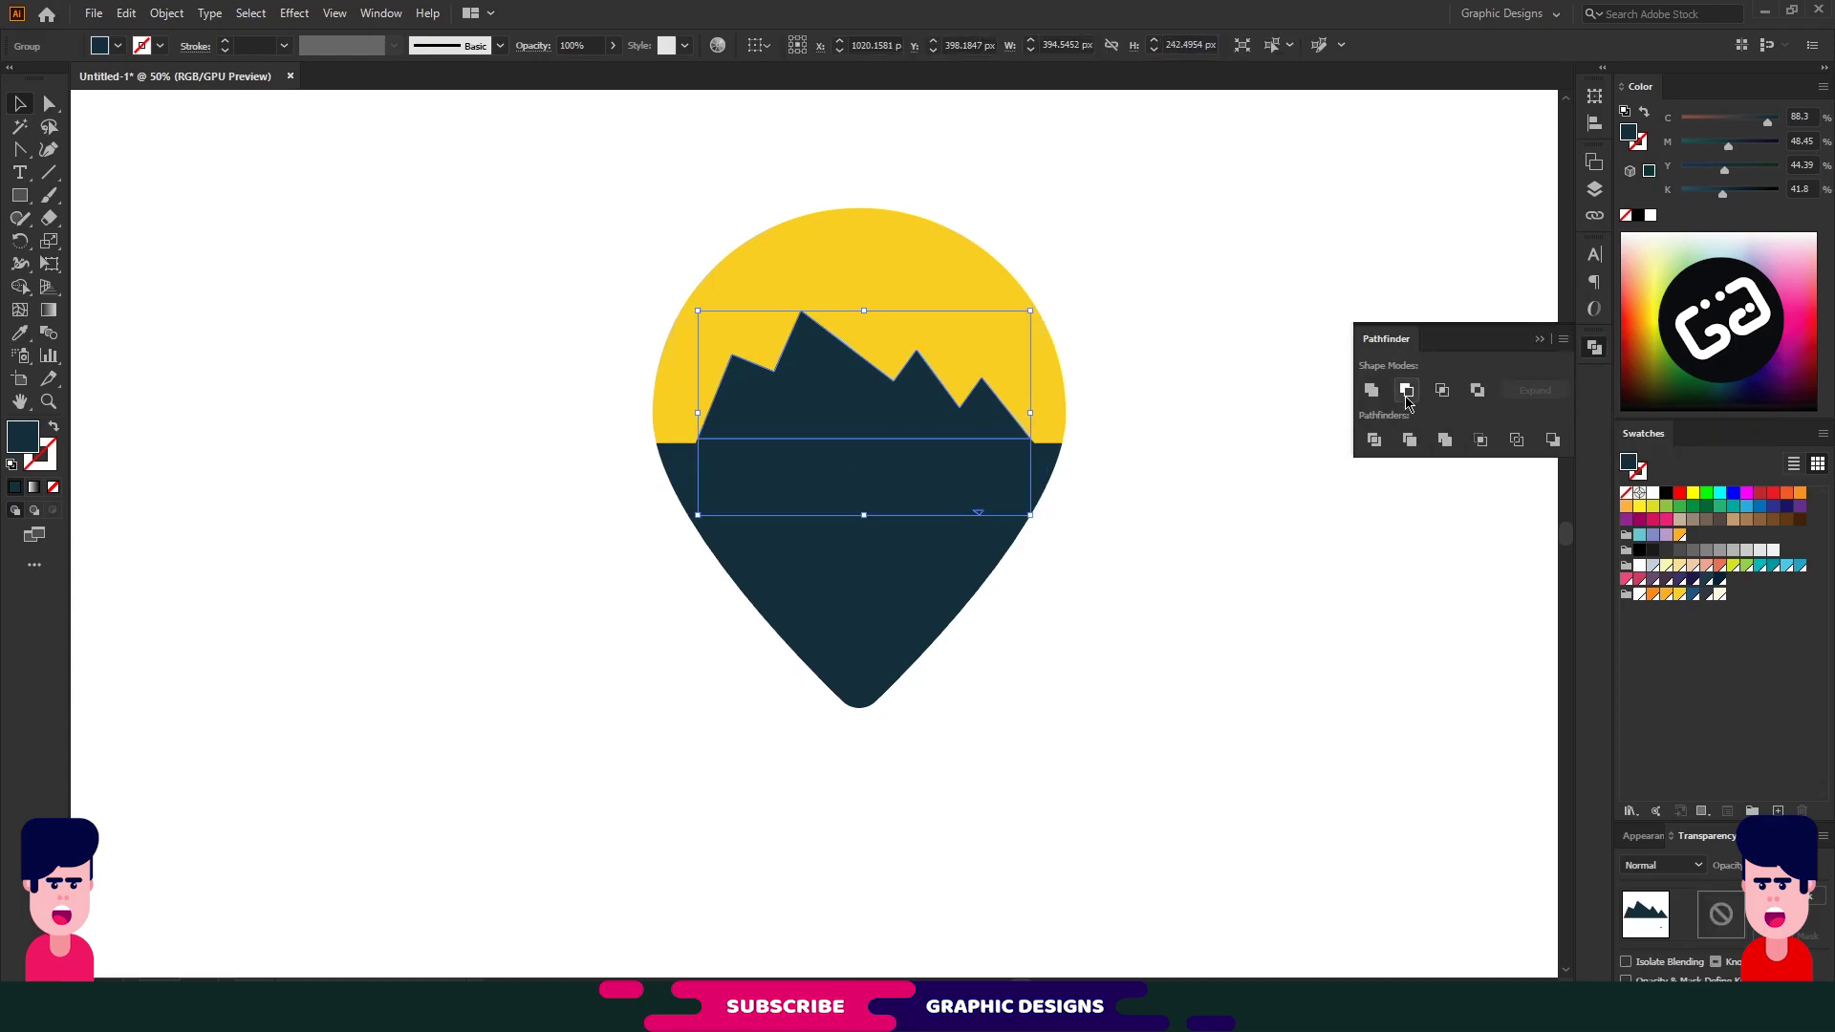
left_click(1534, 341)
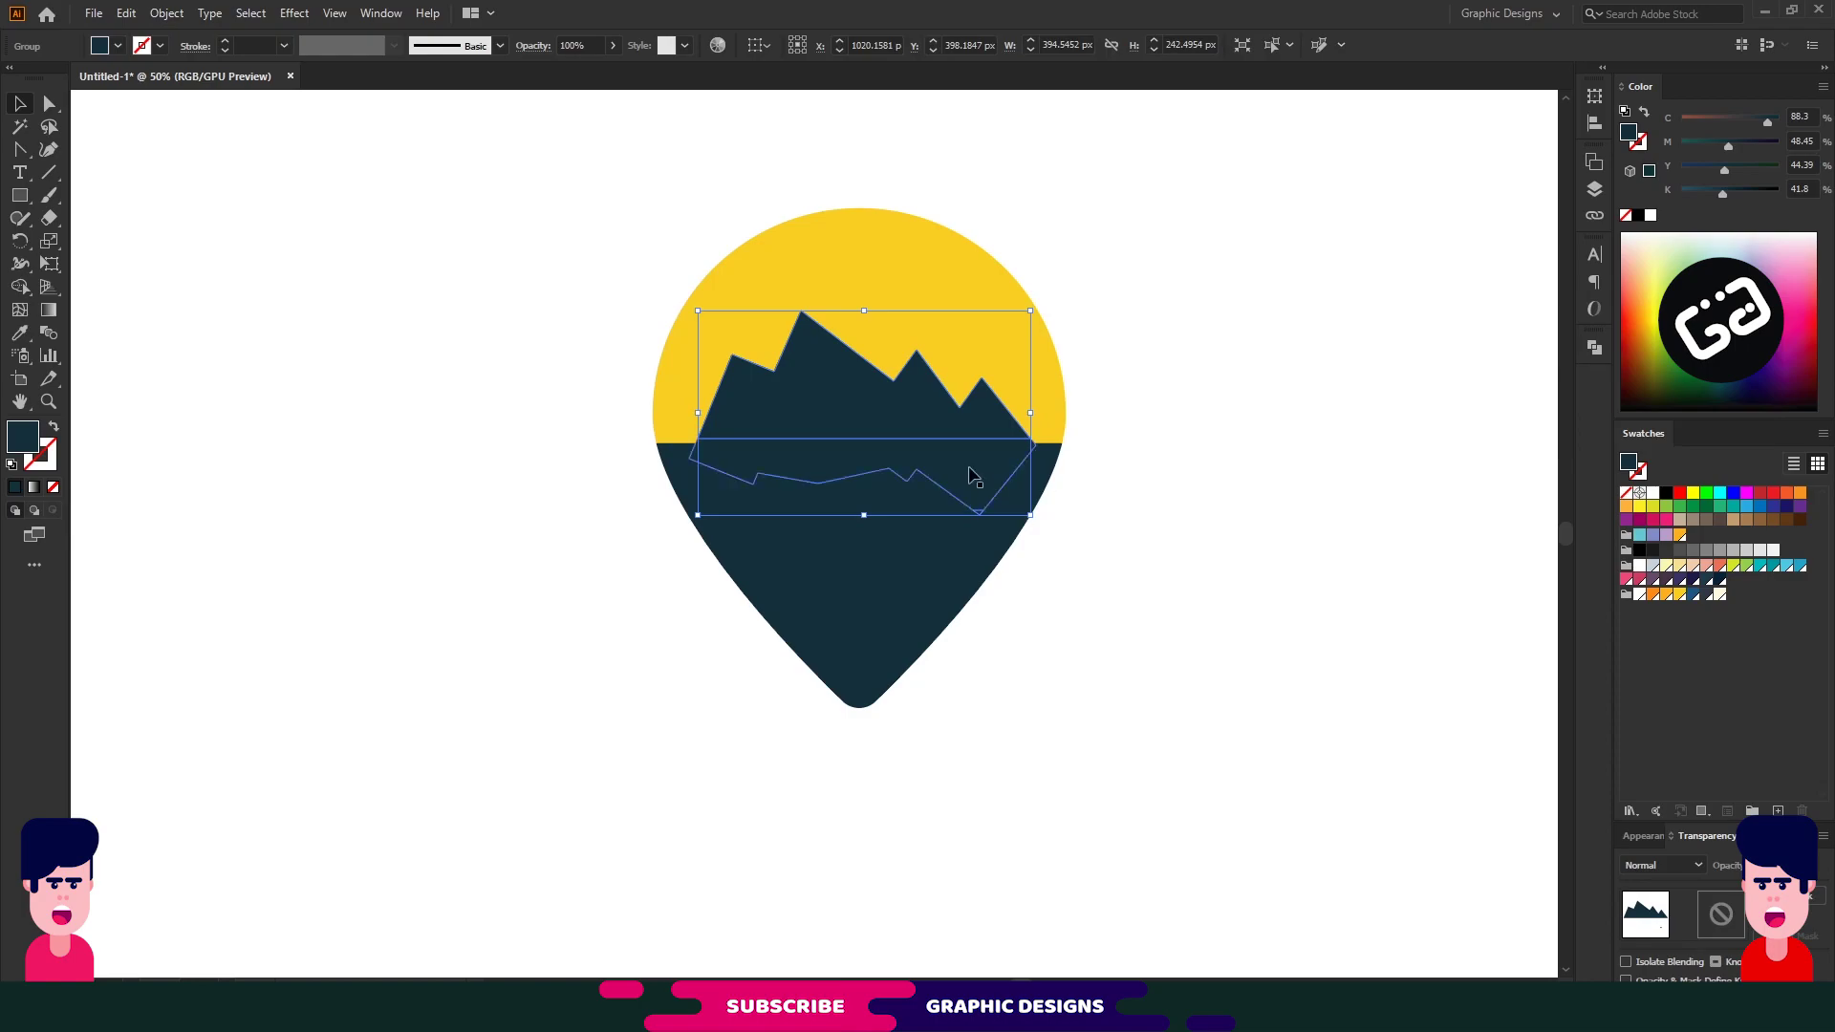
Fill the trimmed mountain with cream and offset it down-right so a navy rim shows along the peaks
left_click_drag(898, 417, 899, 422)
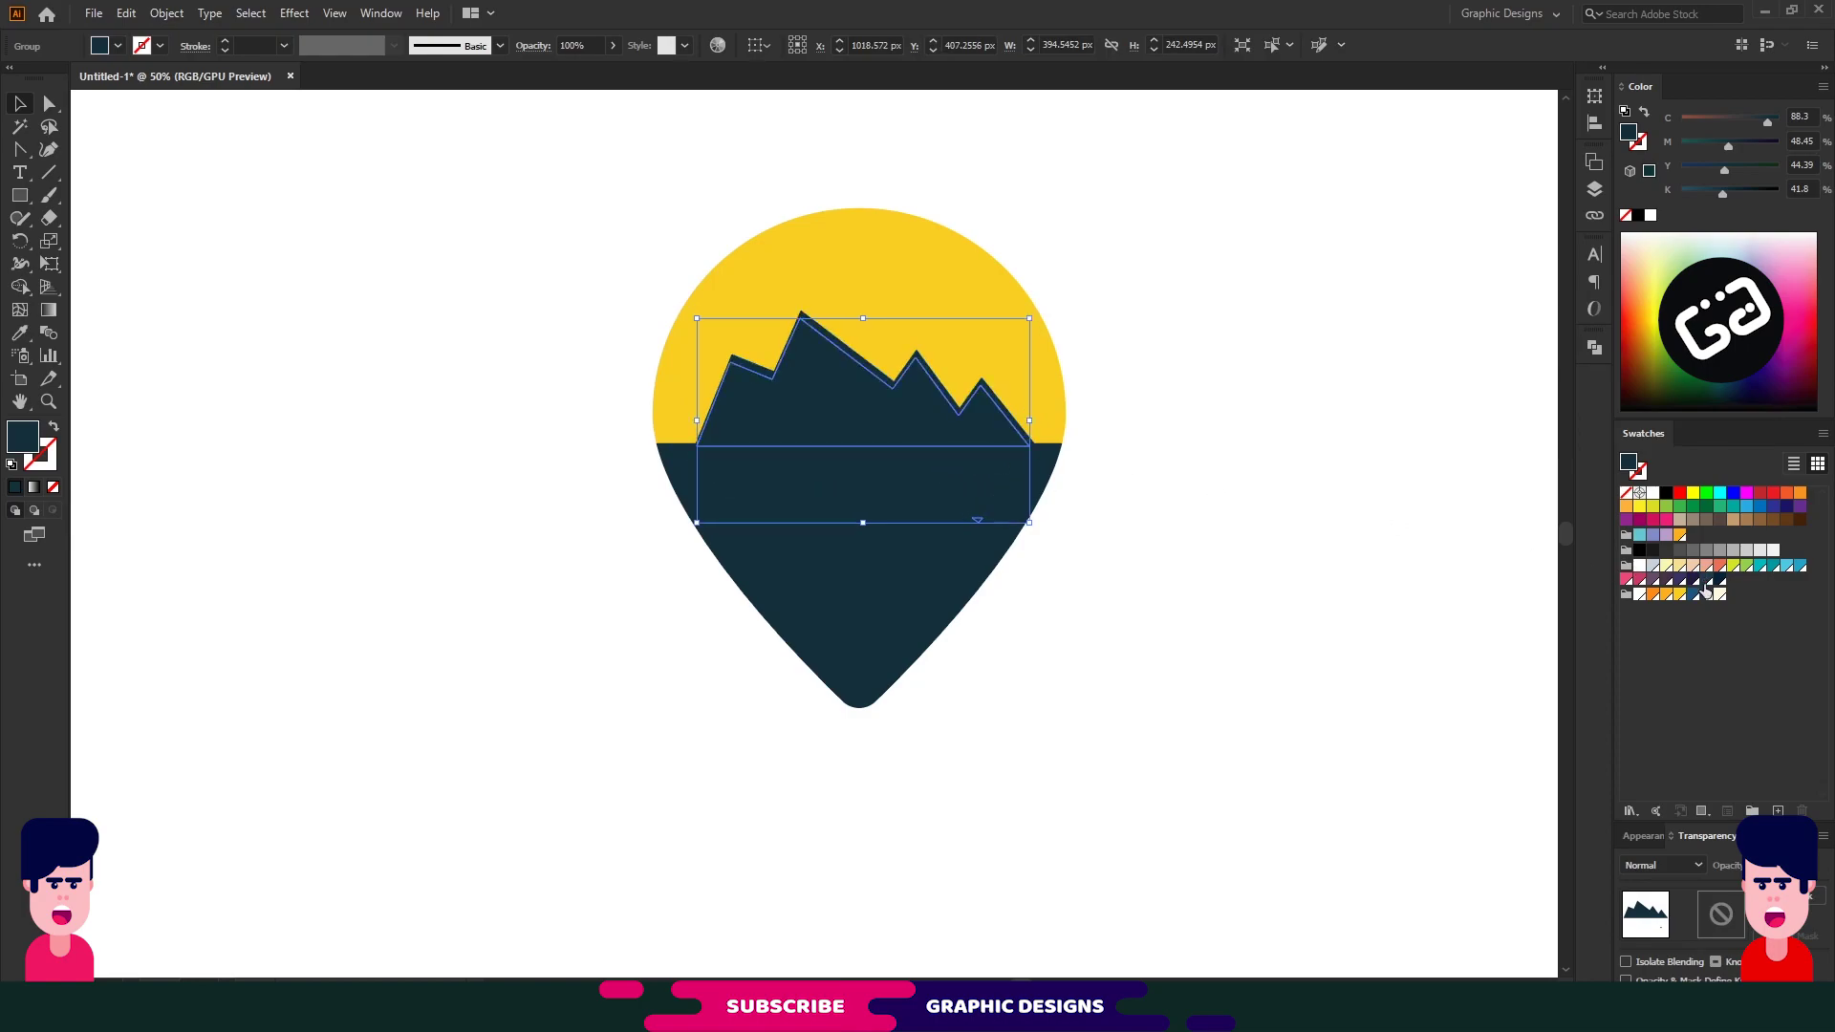
left_click(1647, 591)
left_click(1166, 528)
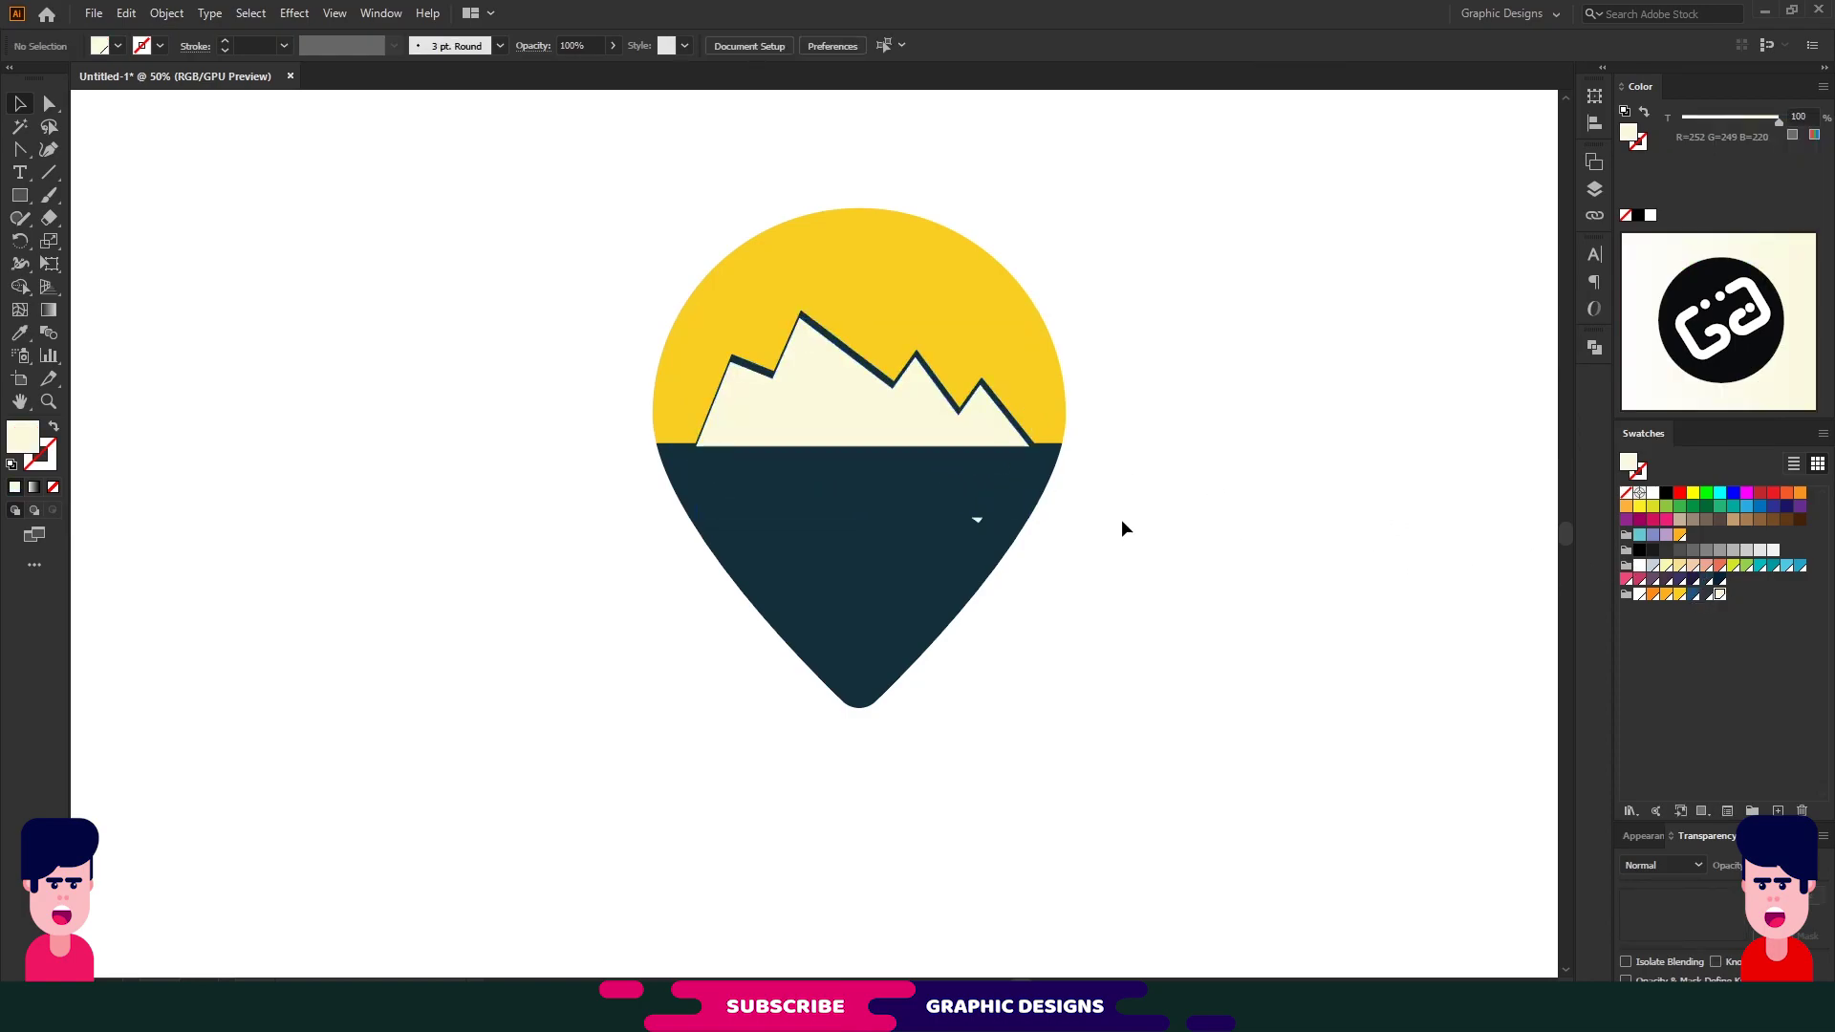
left_click_drag(857, 407, 864, 415)
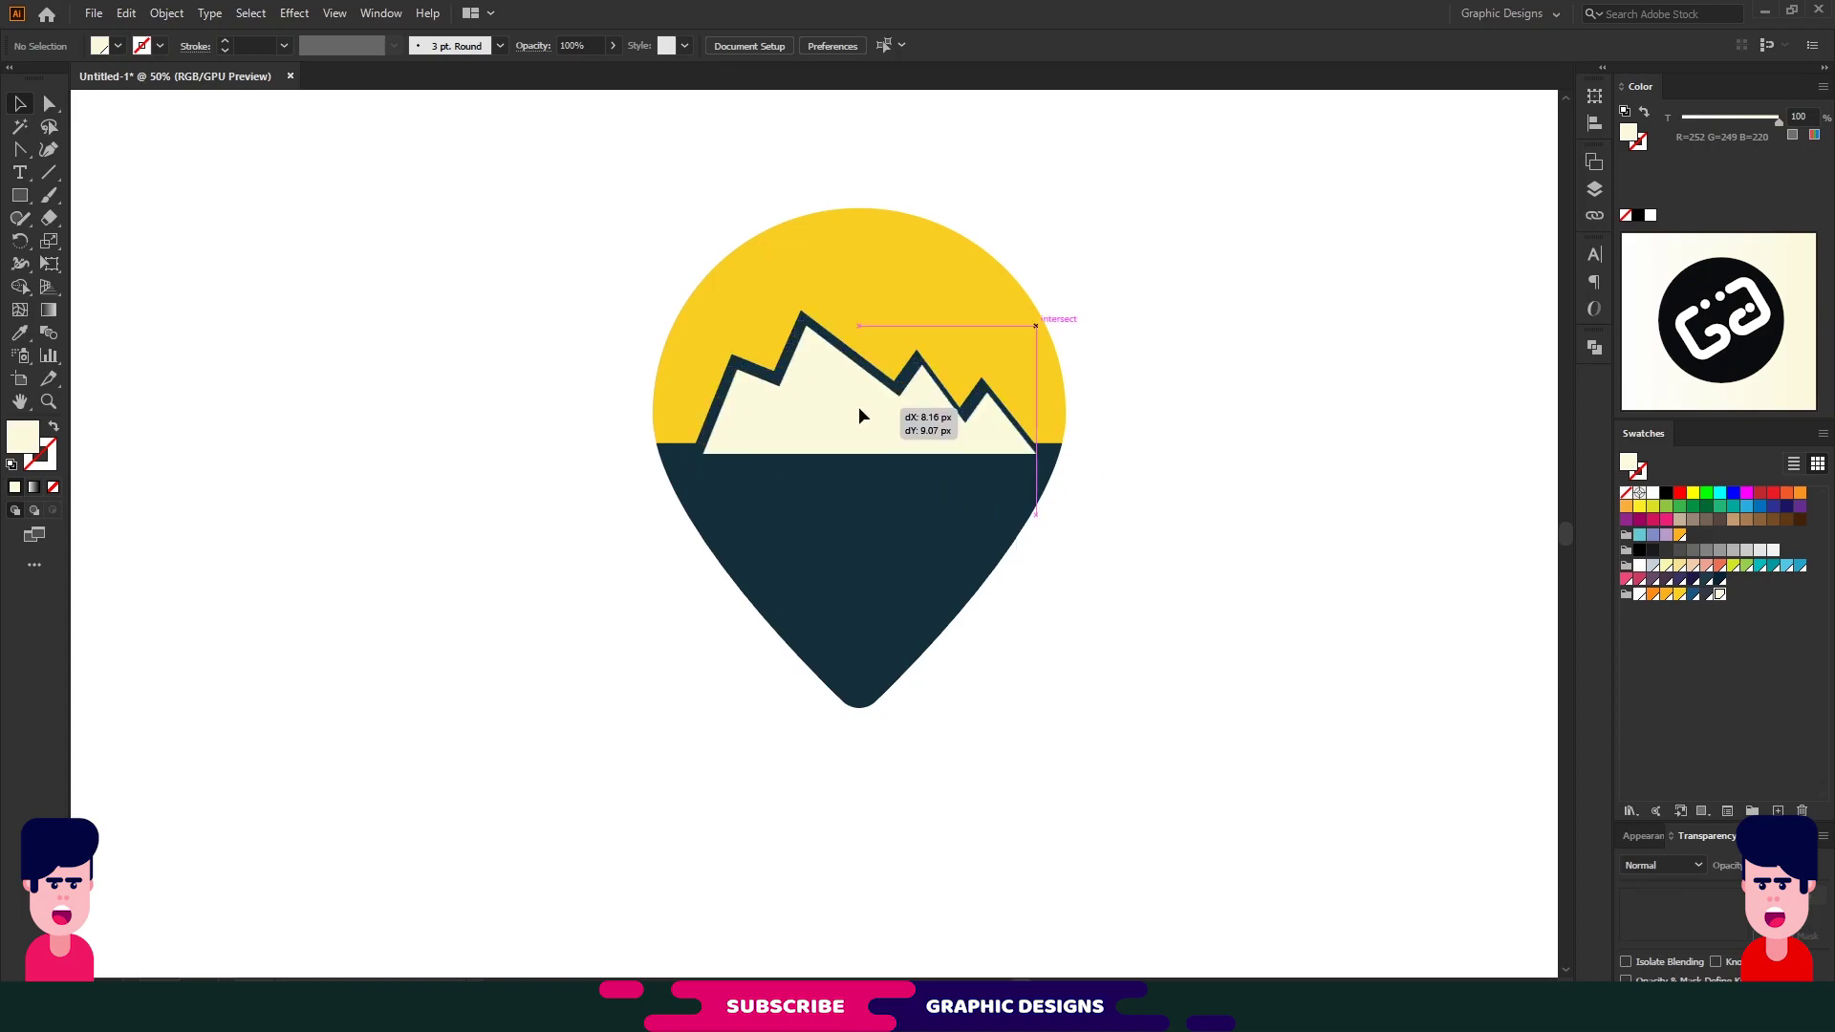
left_click_drag(858, 407, 865, 407)
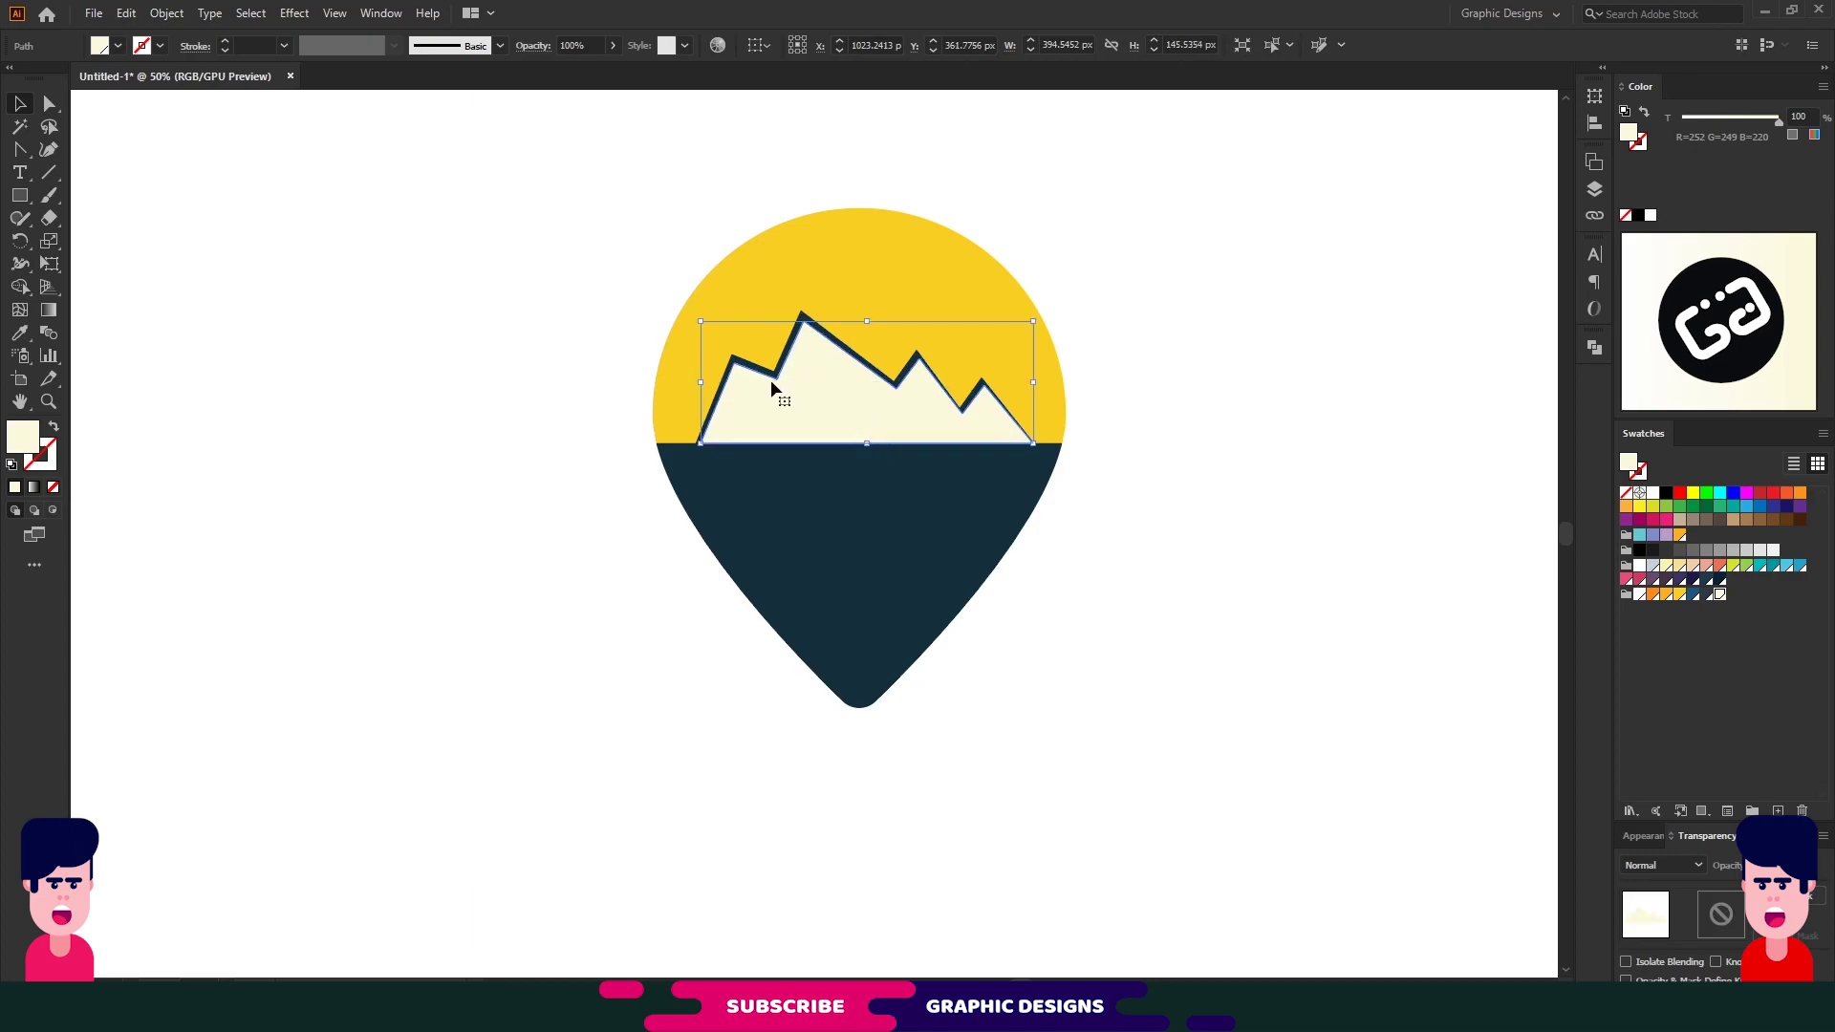
Add two anchors on the cream mountain's left slope and pull them down into jagged notches
key("p")
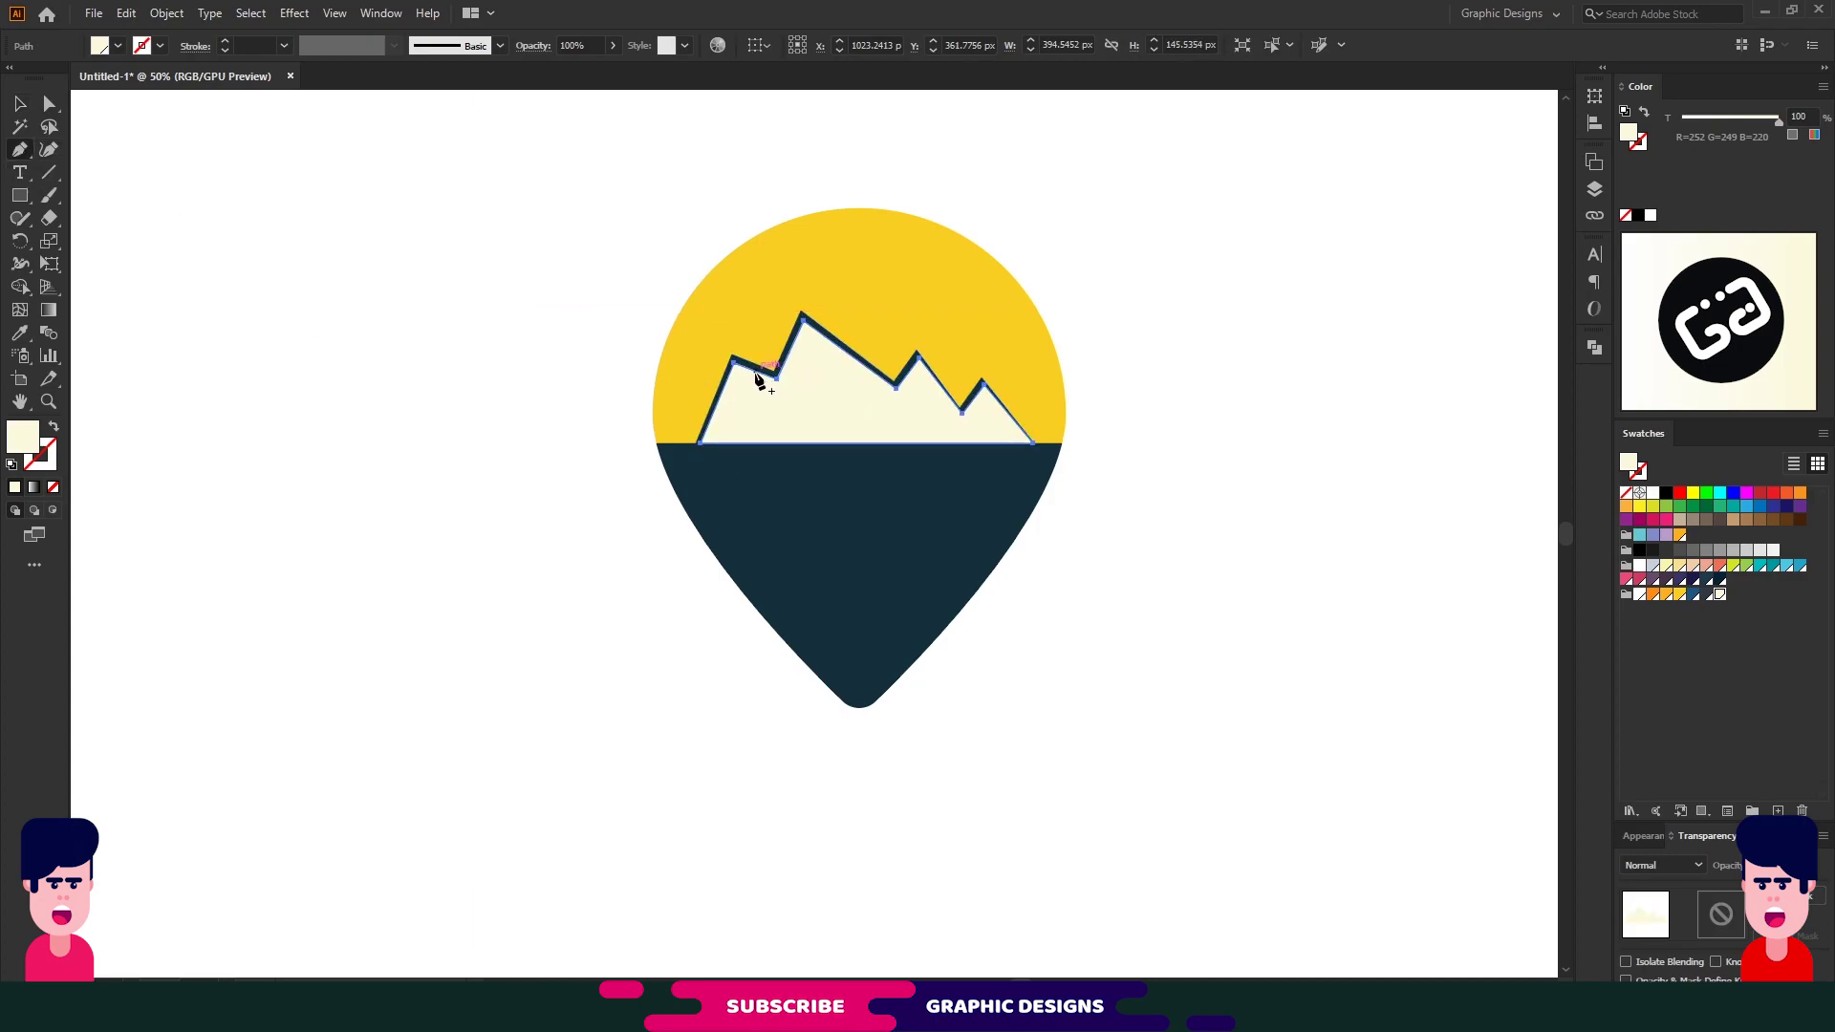
left_click(759, 373)
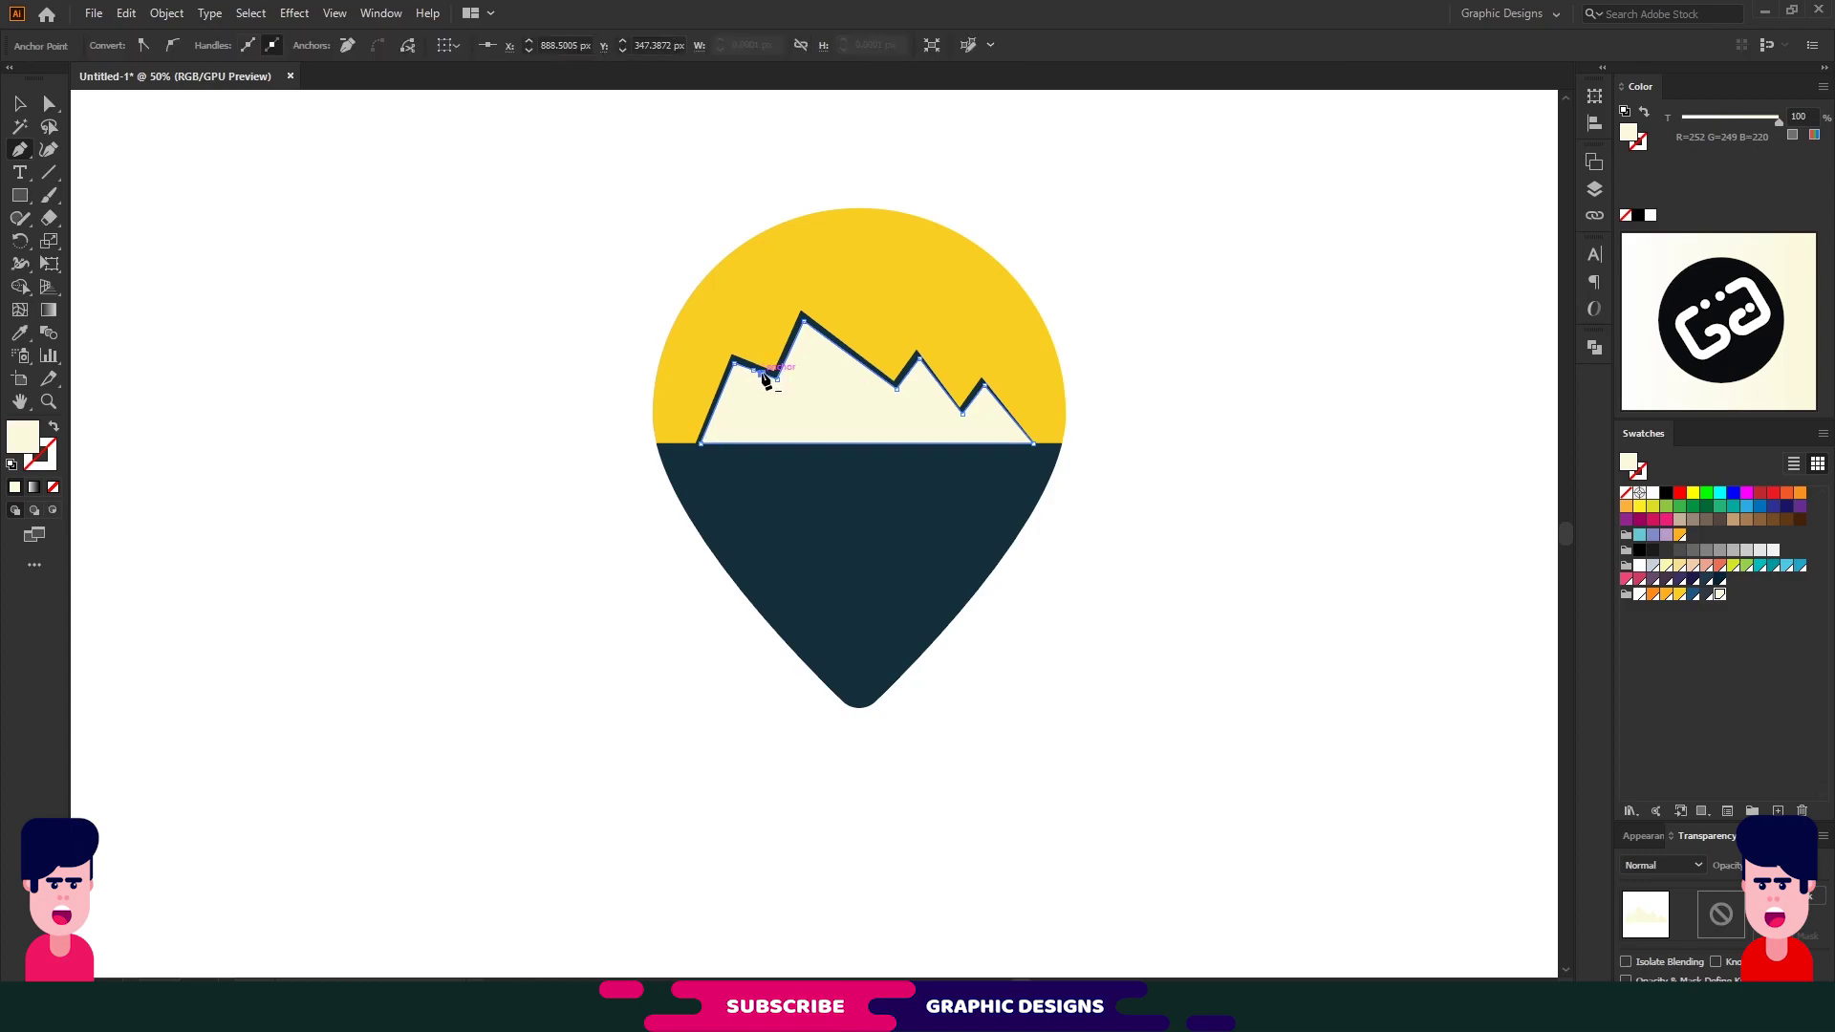
key("a")
mouse_move(762, 376)
left_mouse_down()
mouse_move(768, 408)
mouse_move(789, 411)
mouse_move(786, 376)
left_mouse_up()
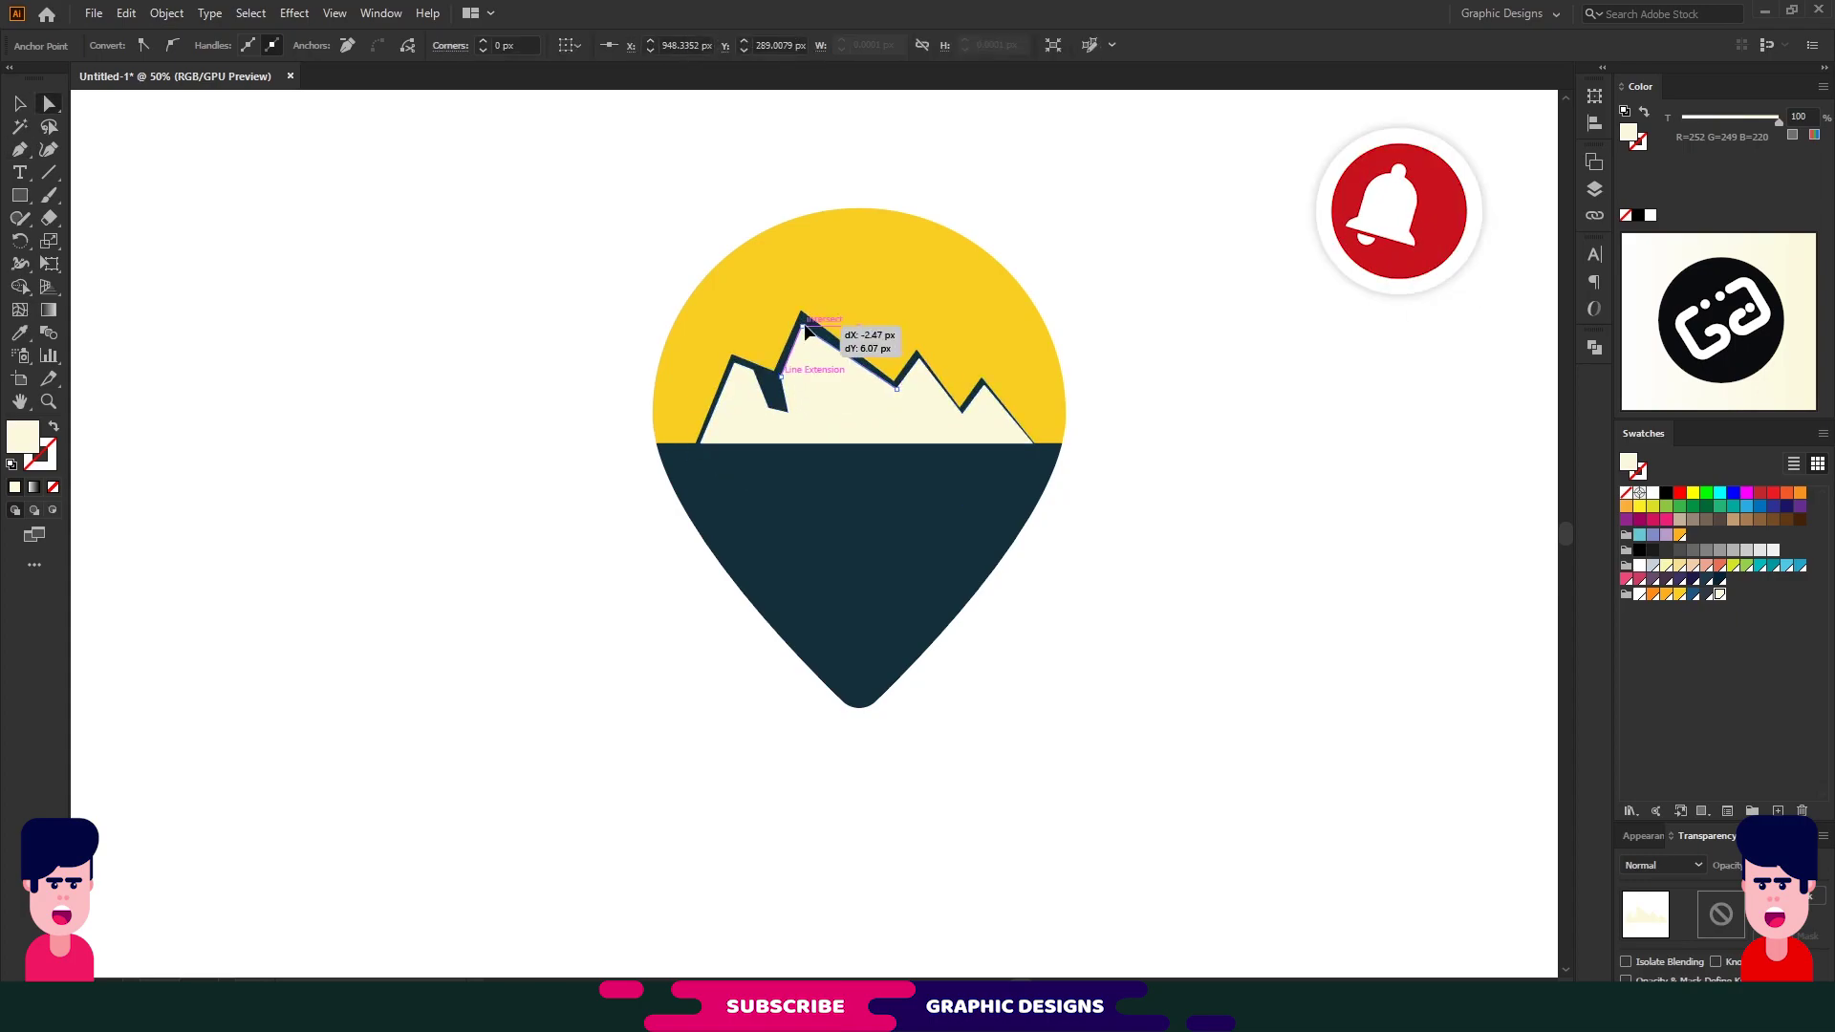
key("p")
left_click(826, 345)
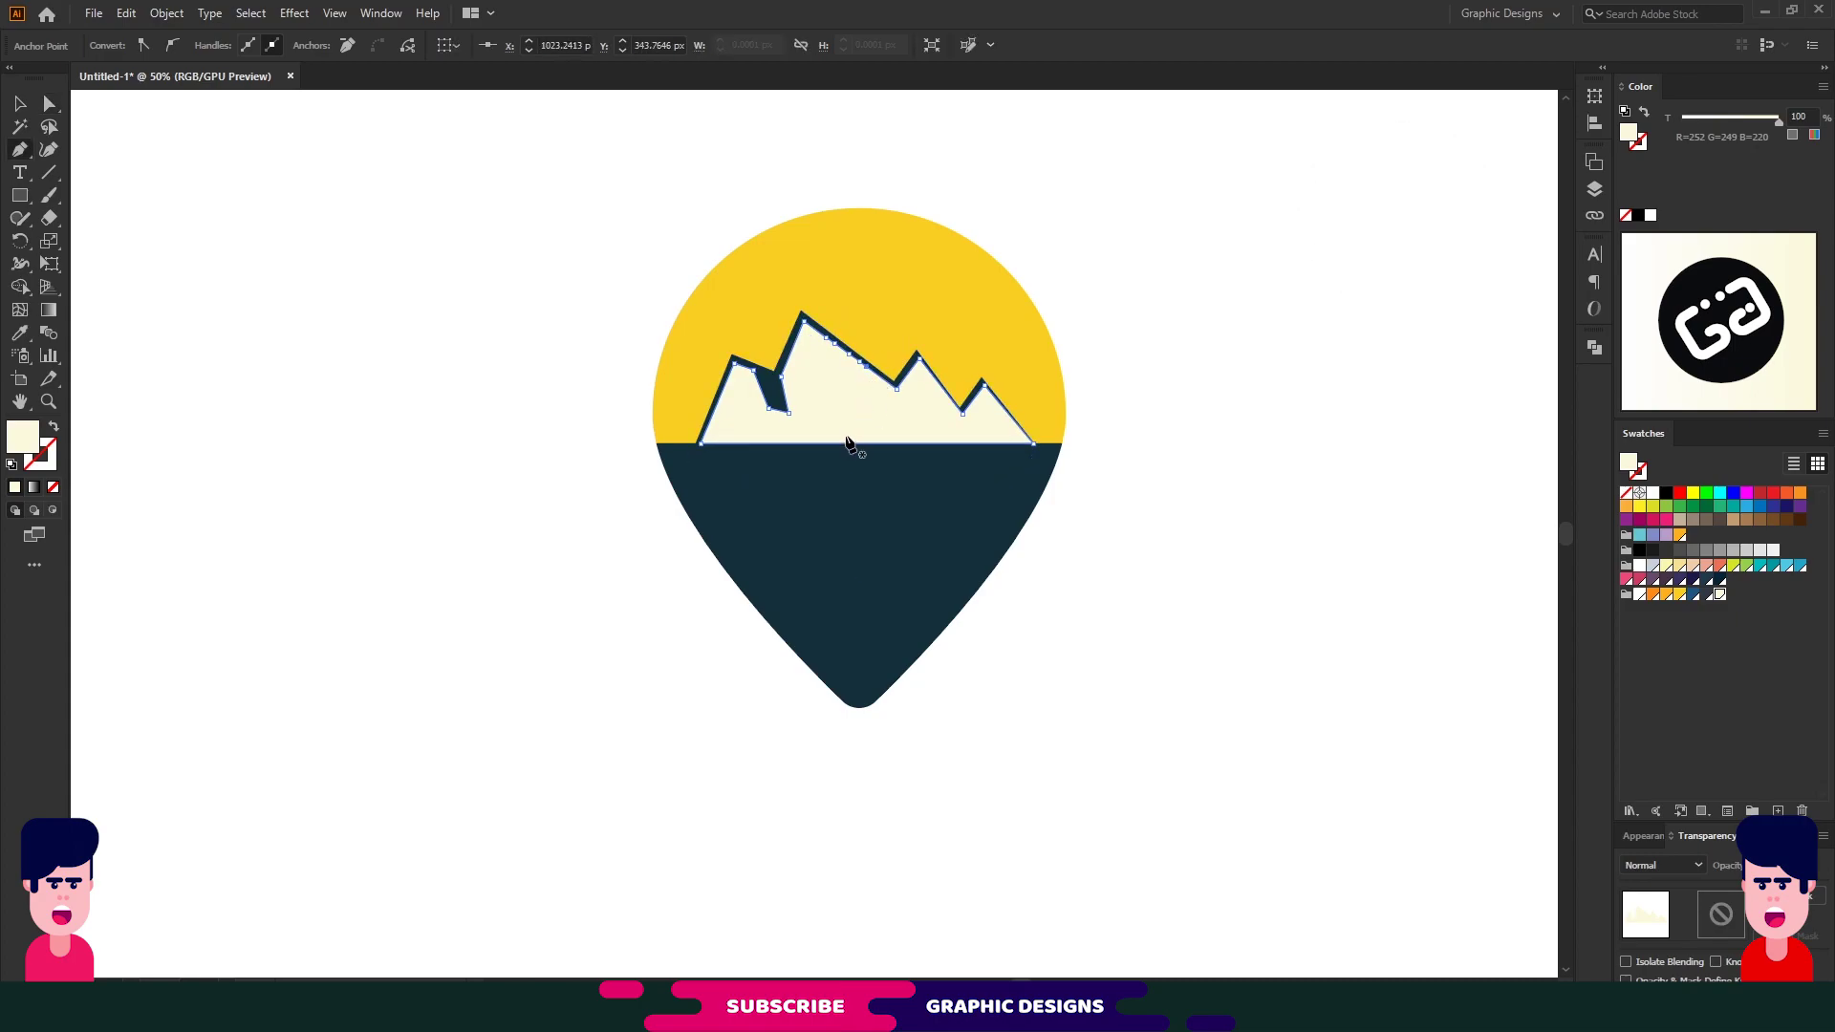
key("a")
mouse_move(830, 345)
left_mouse_down()
mouse_move(826, 371)
mouse_move(846, 359)
mouse_move(886, 430)
left_mouse_up()
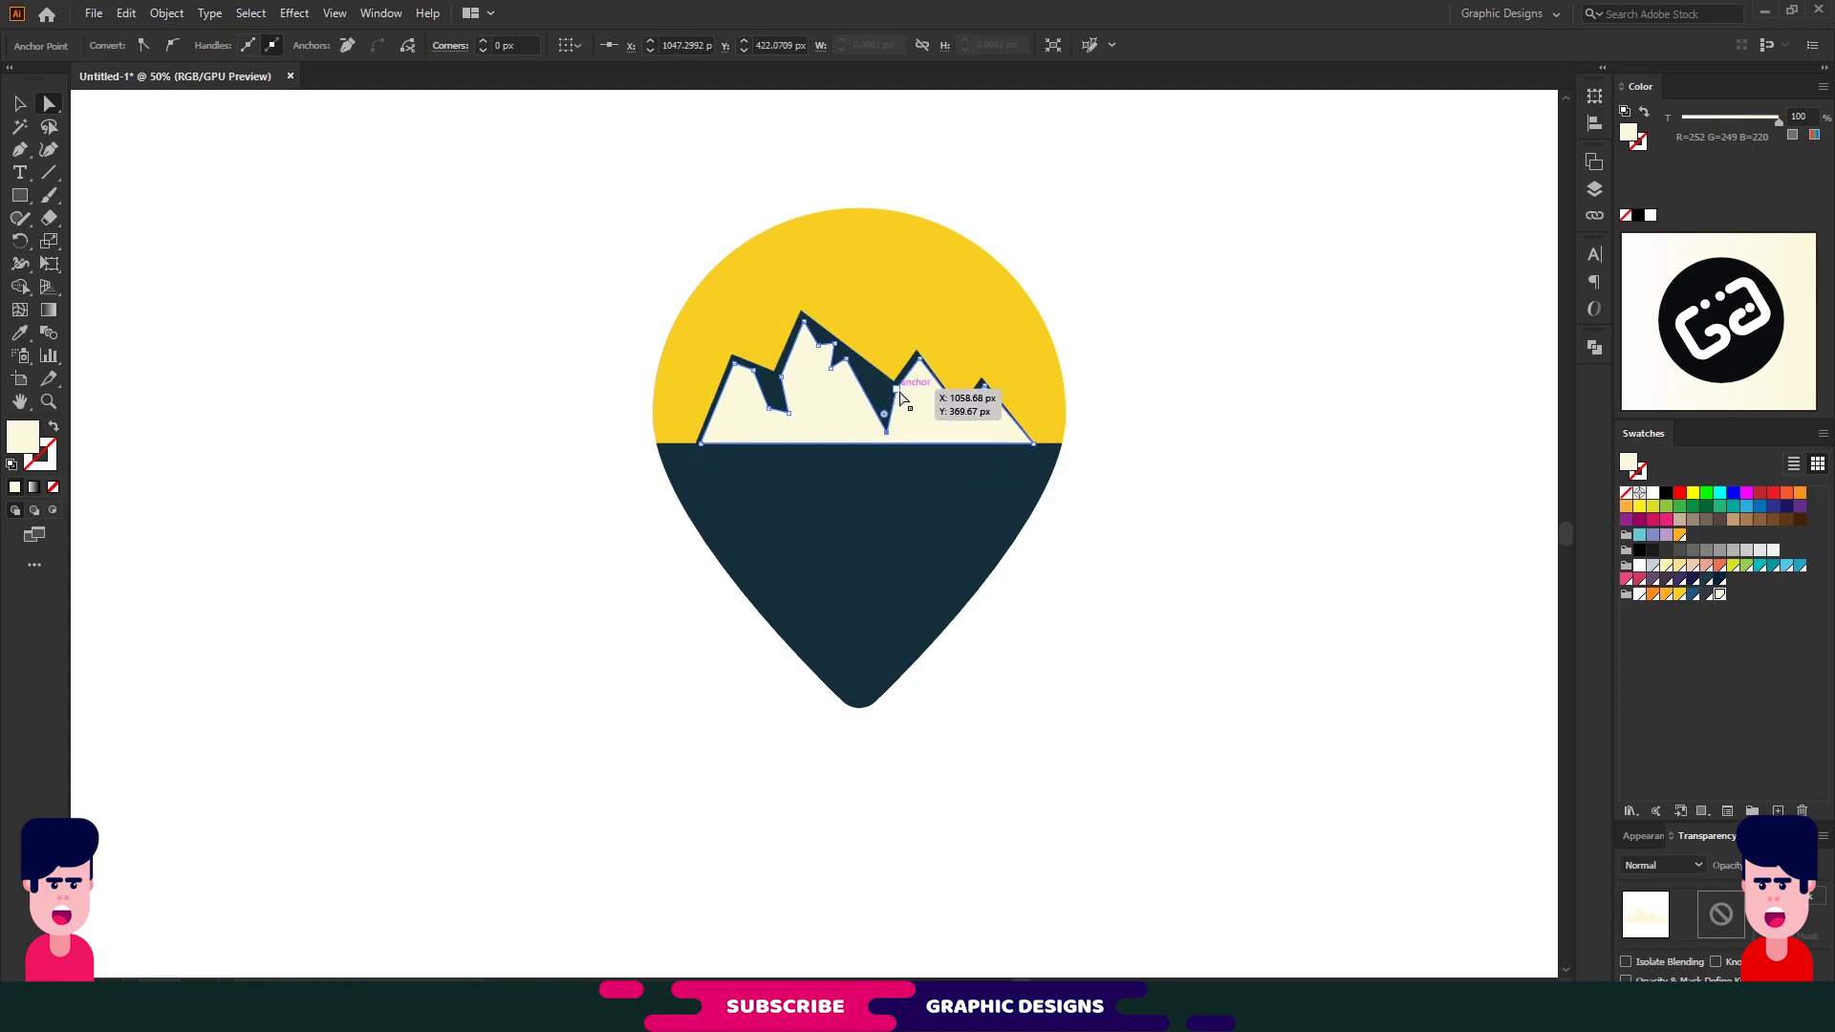
Lower the right peak slightly and reposition the right valley point for a cleaner outline
left_click_drag(919, 361, 921, 373)
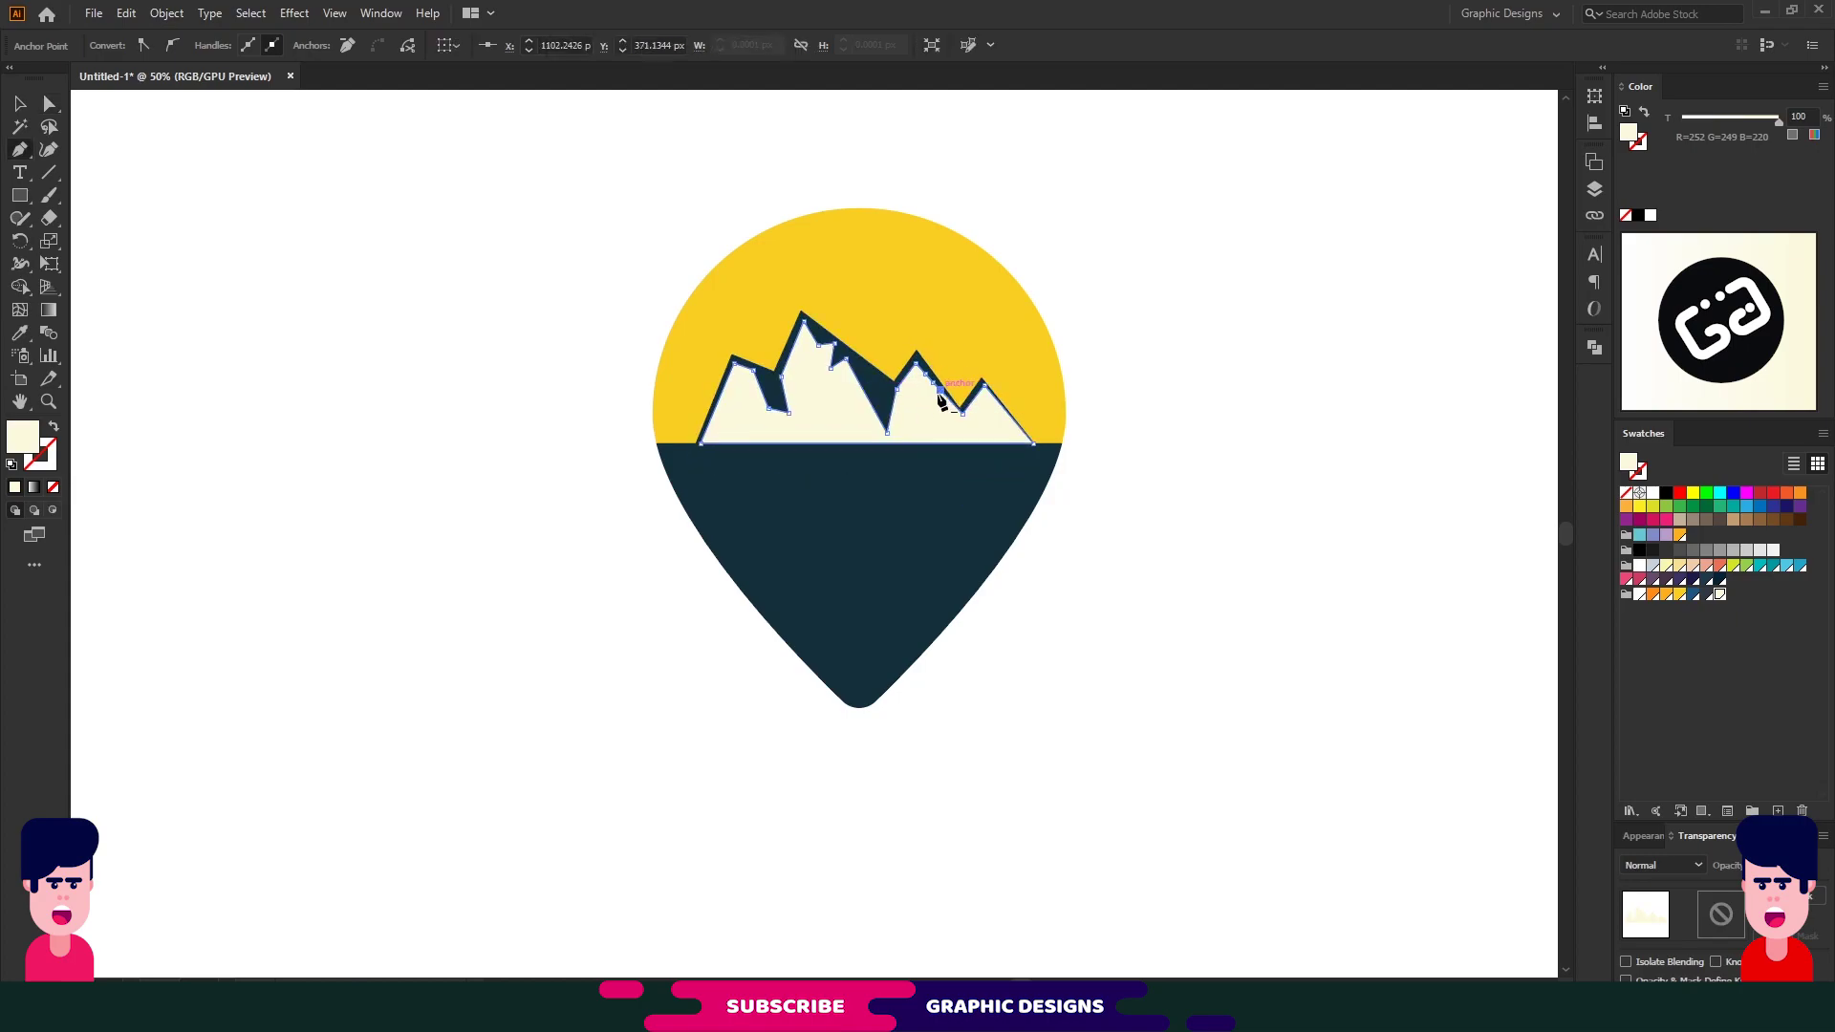
key("a")
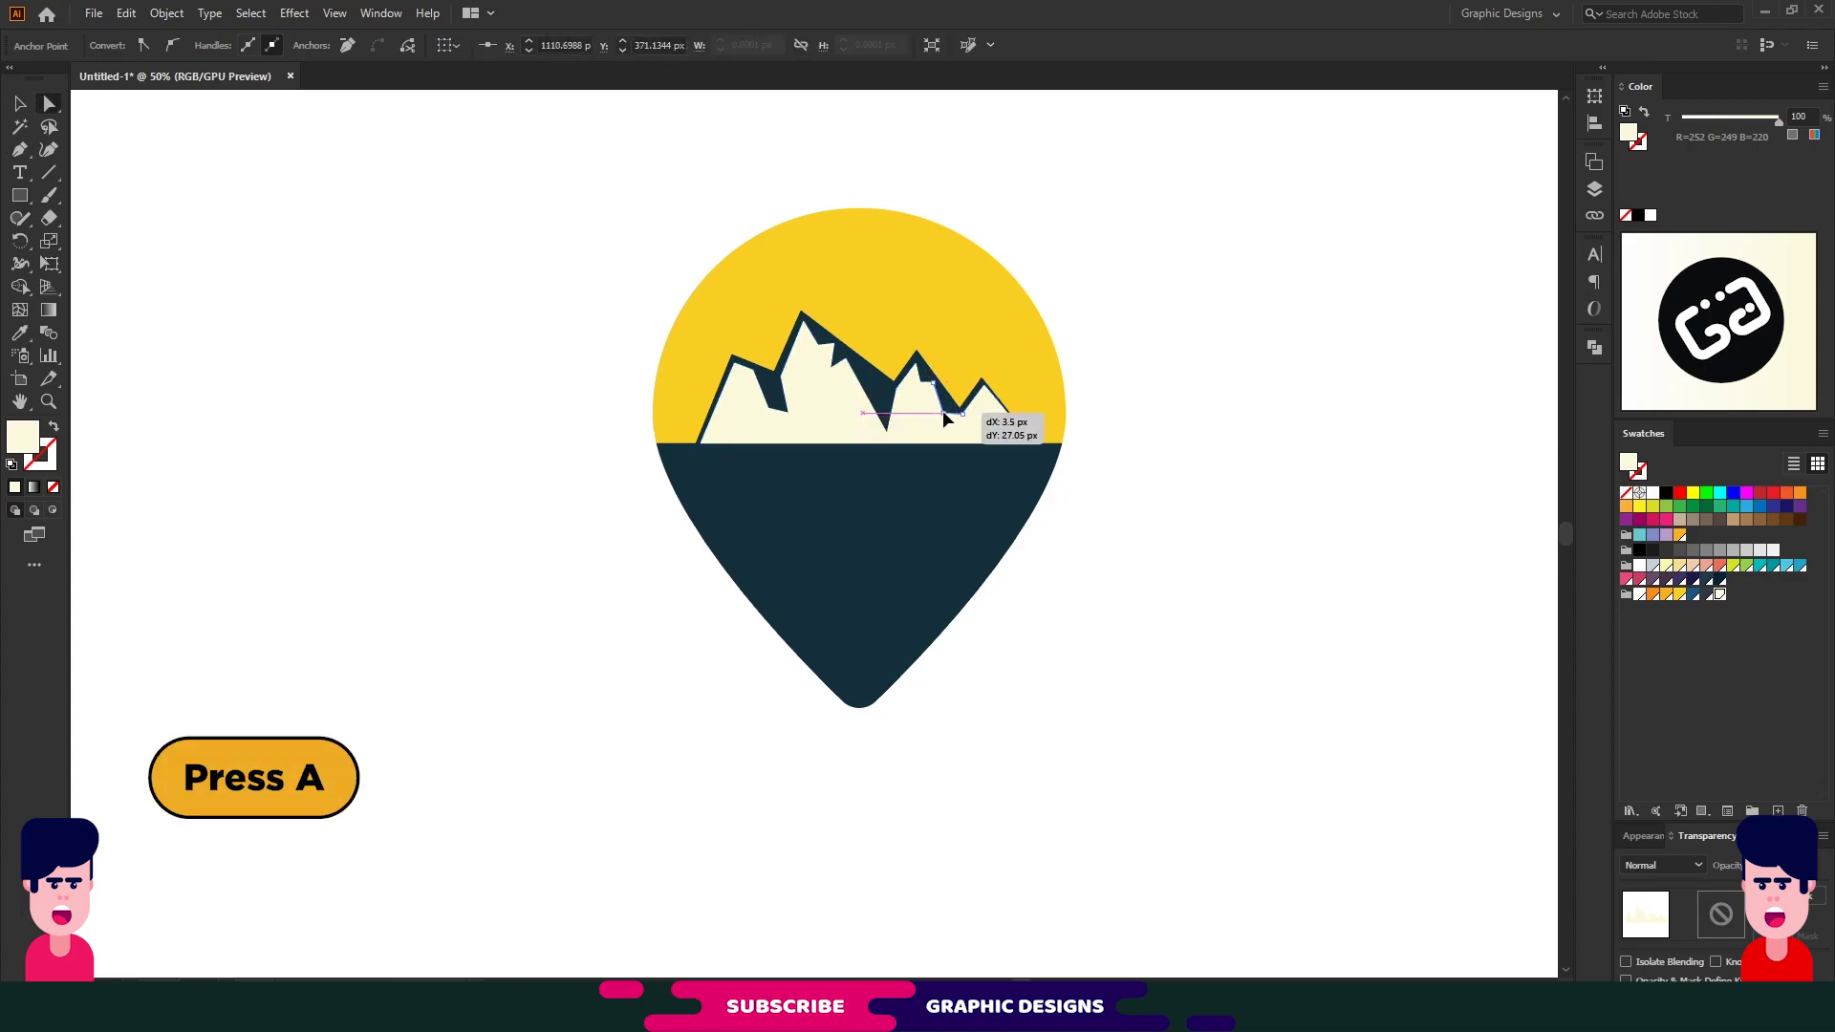
left_click_drag(940, 391, 969, 431)
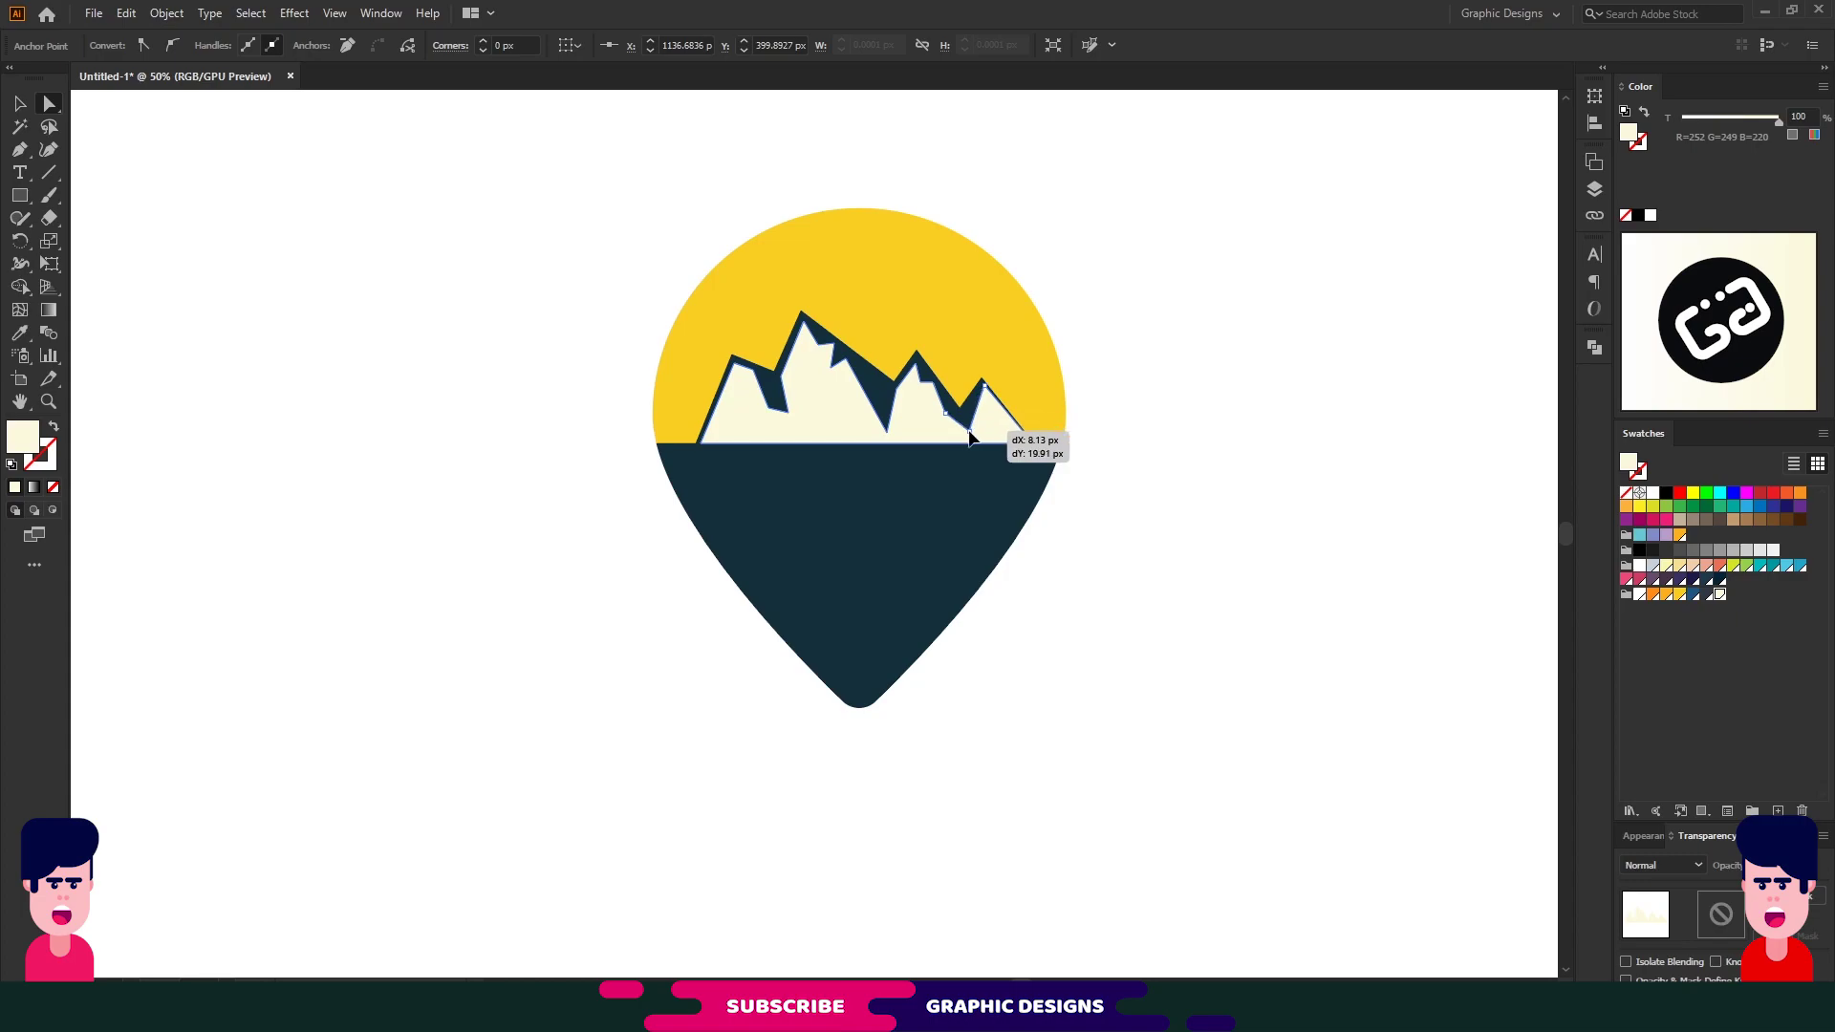
mouse_move(969, 437)
left_mouse_down()
mouse_move(951, 415)
mouse_move(982, 387)
left_mouse_up()
left_click(1138, 326)
Adjust the mountain's bottom-right and bottom-left corner anchors, then deselect
left_click_drag(1036, 444, 1024, 447)
left_click_drag(701, 446, 705, 454)
left_click(1162, 366)
key("v")
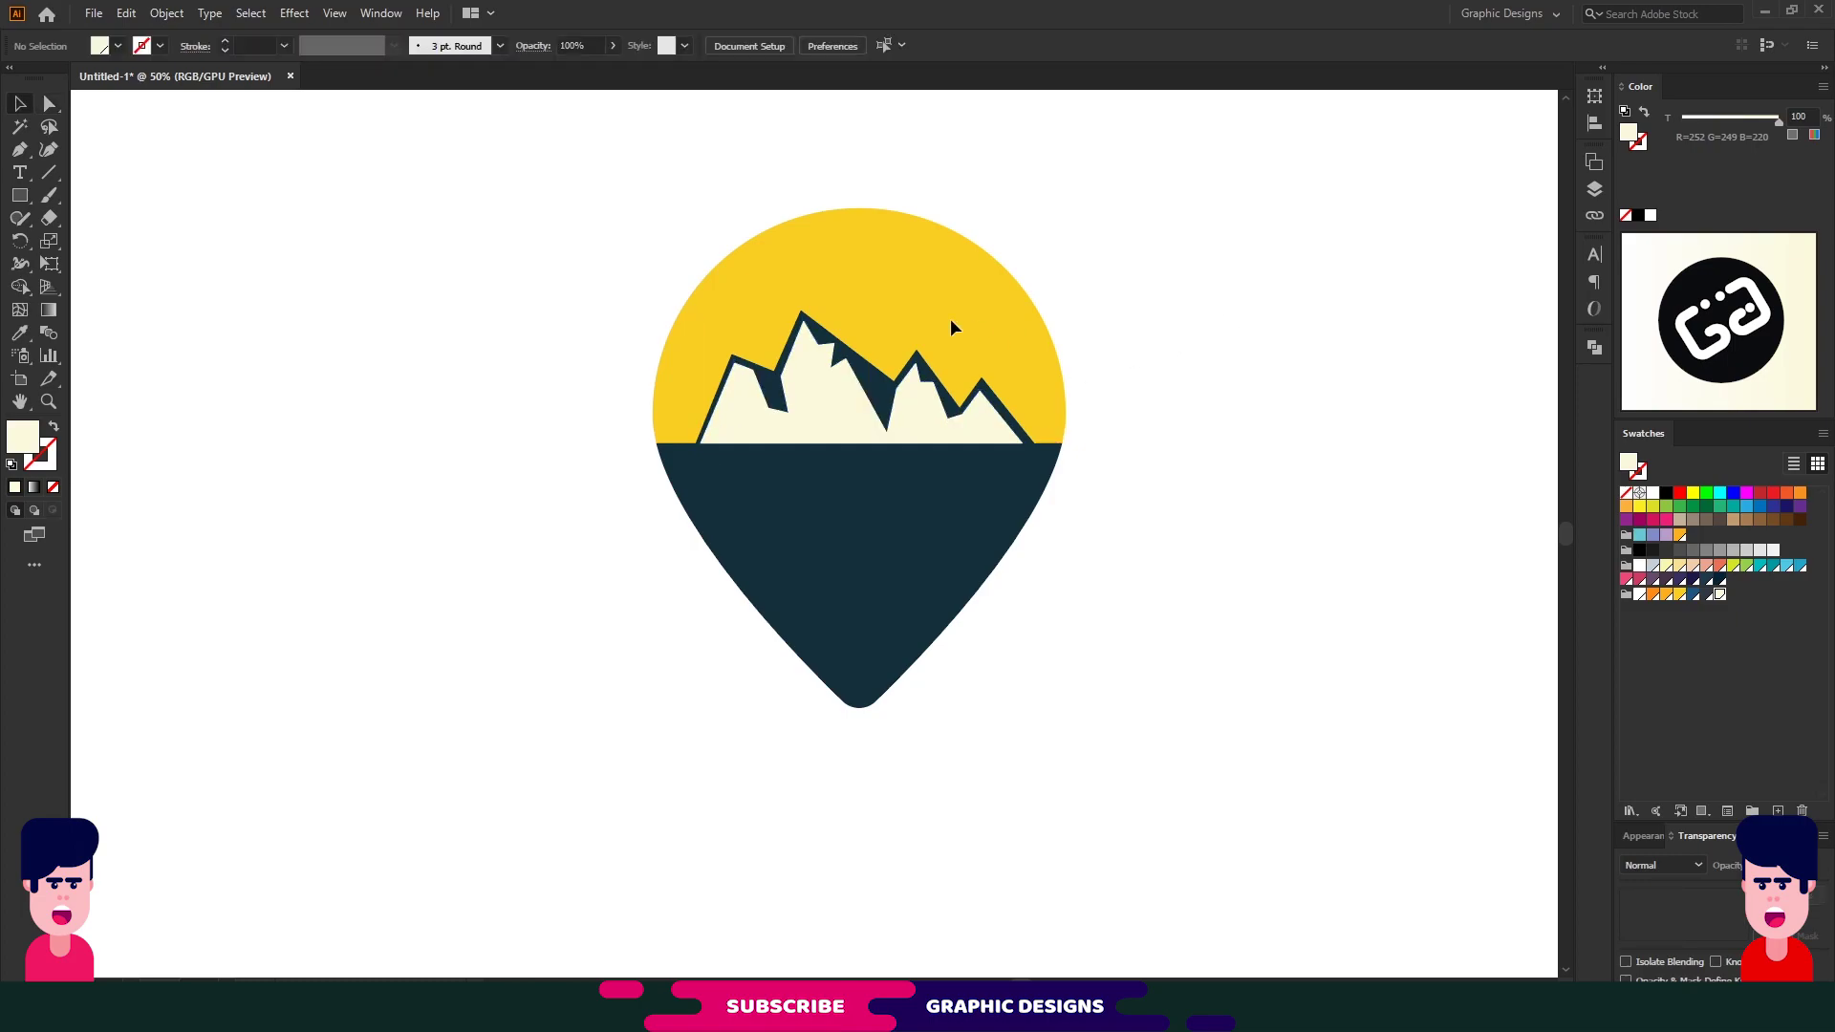
Duplicate the yellow sky semicircle in front, shrink it, fill it orange and align its bottom to the horizon
key("ctrl+alt+2")
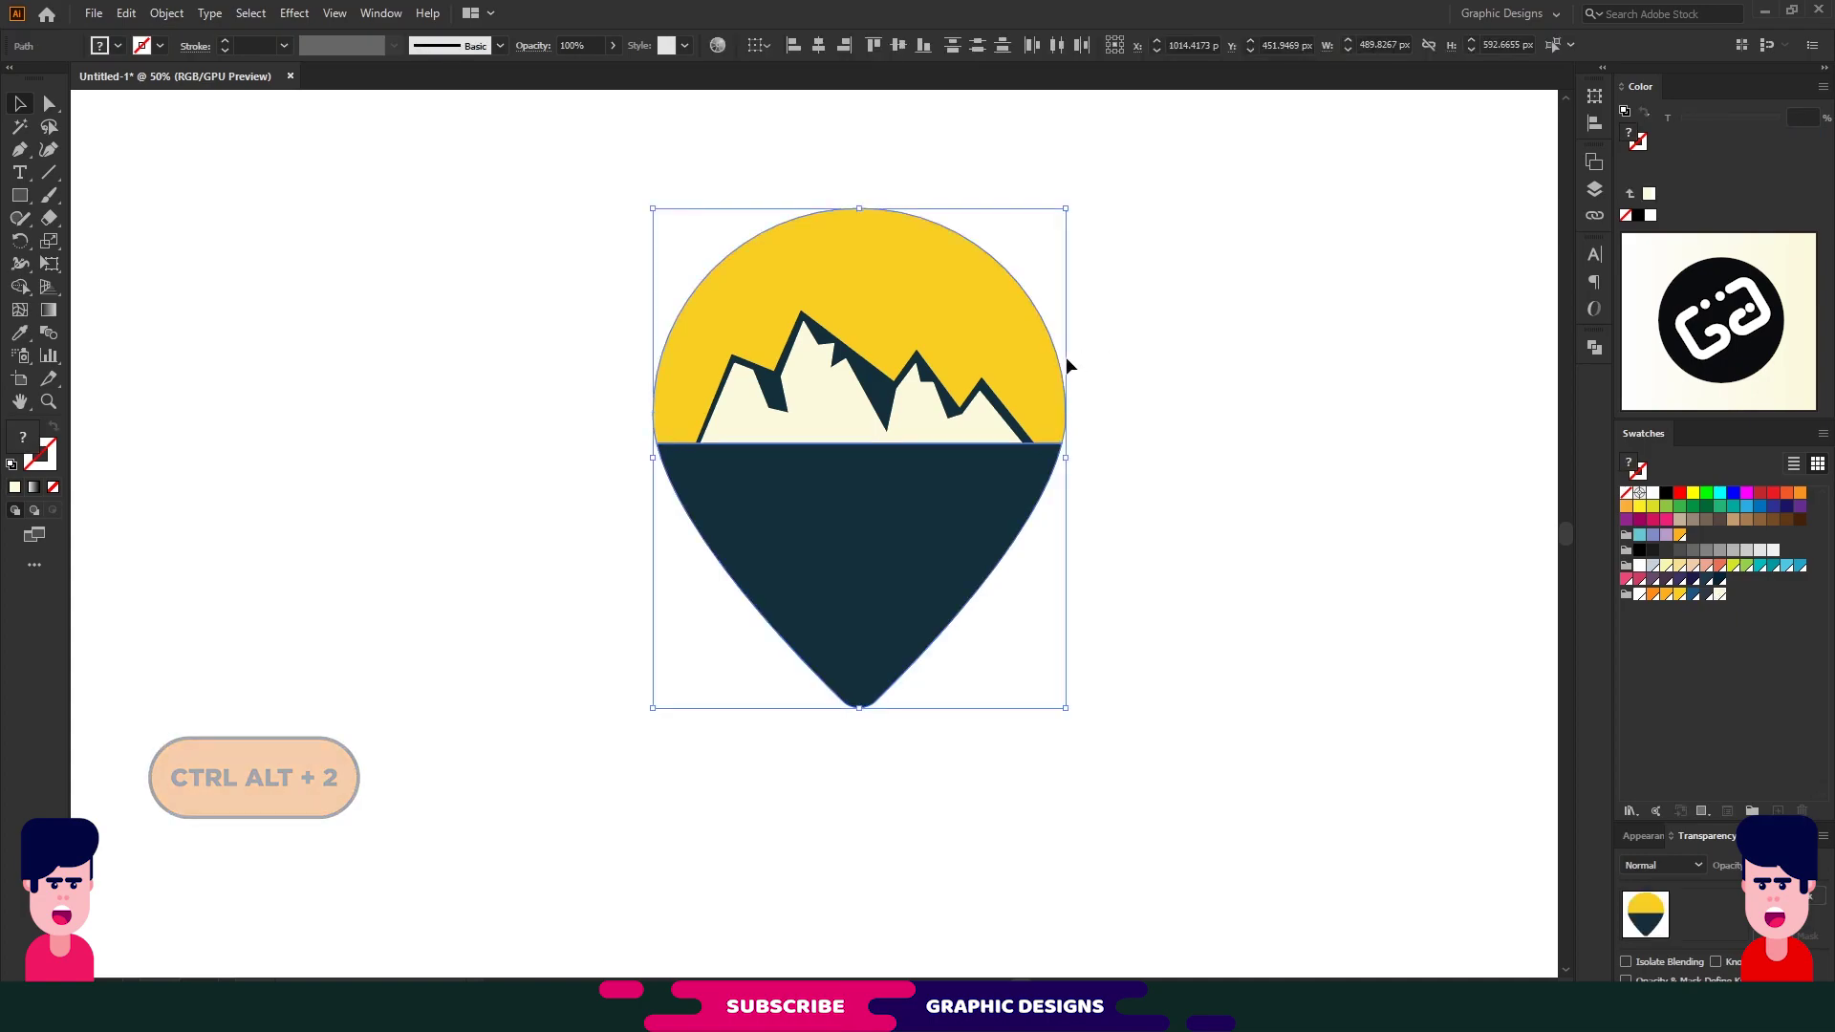
left_click(1244, 337)
left_click(967, 316)
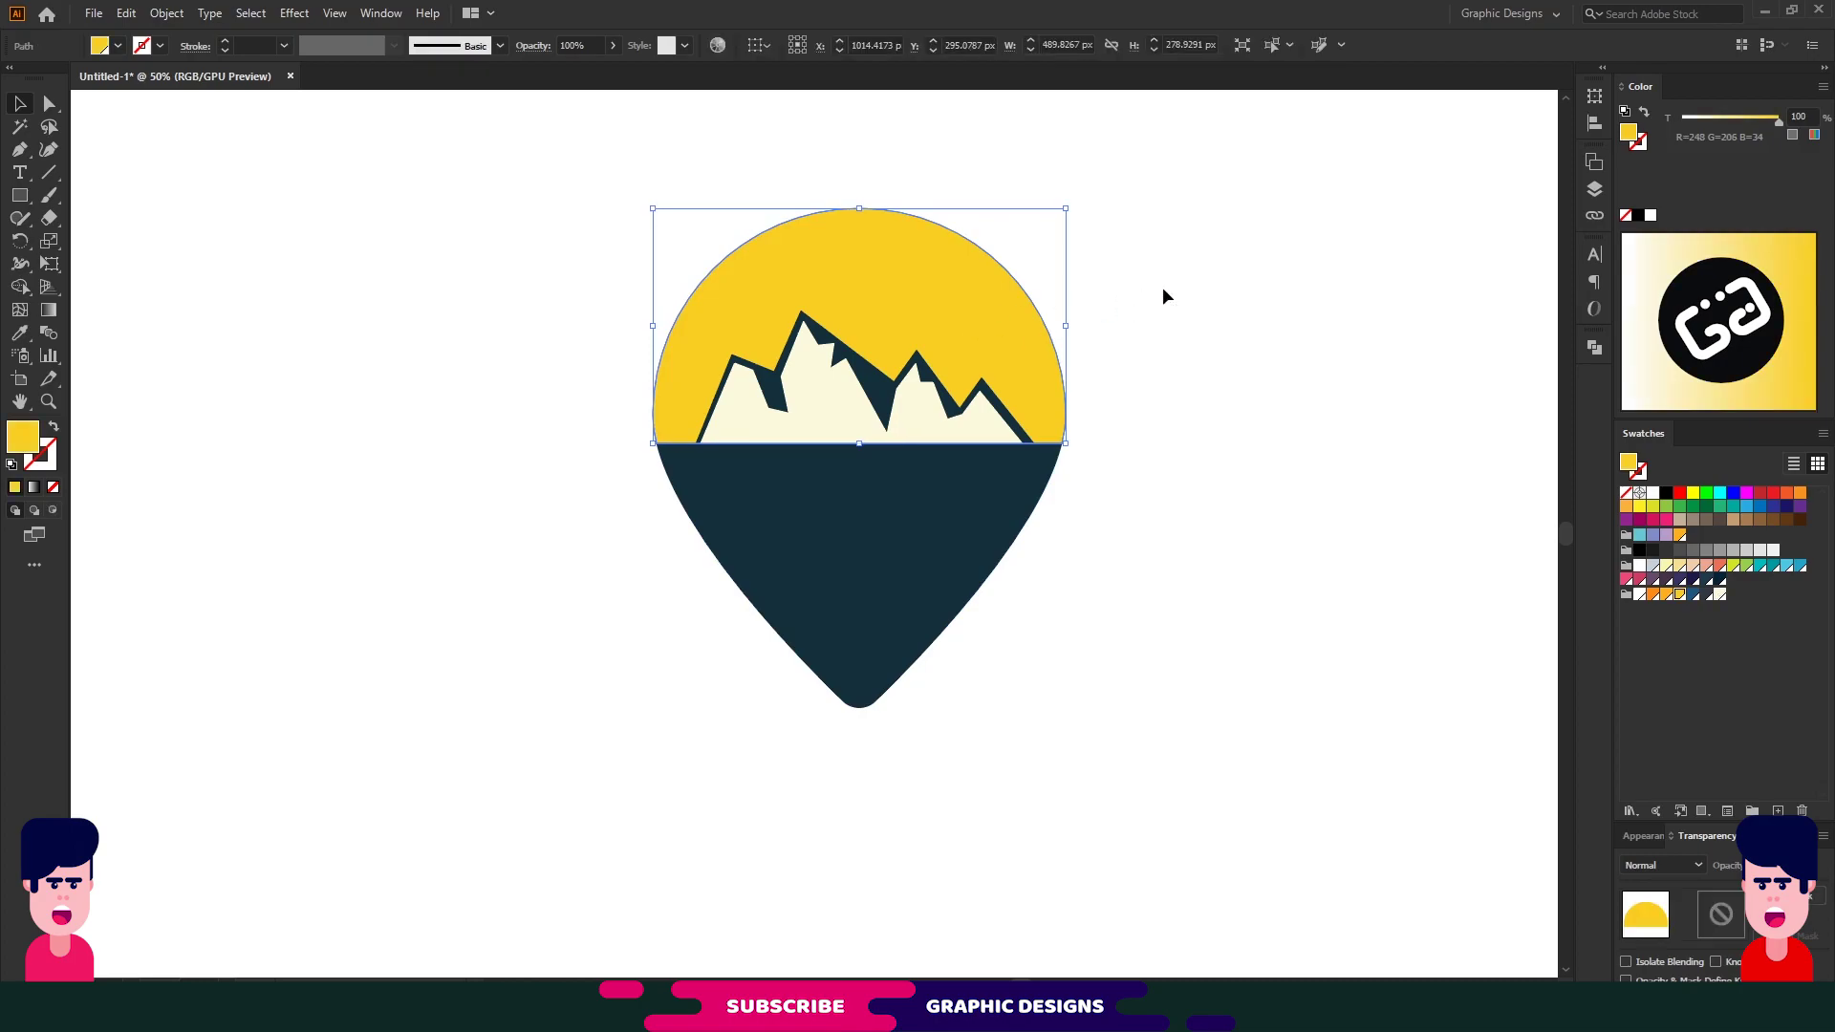
key("ctrl+c")
left_click(1667, 593)
key("ctrl+f")
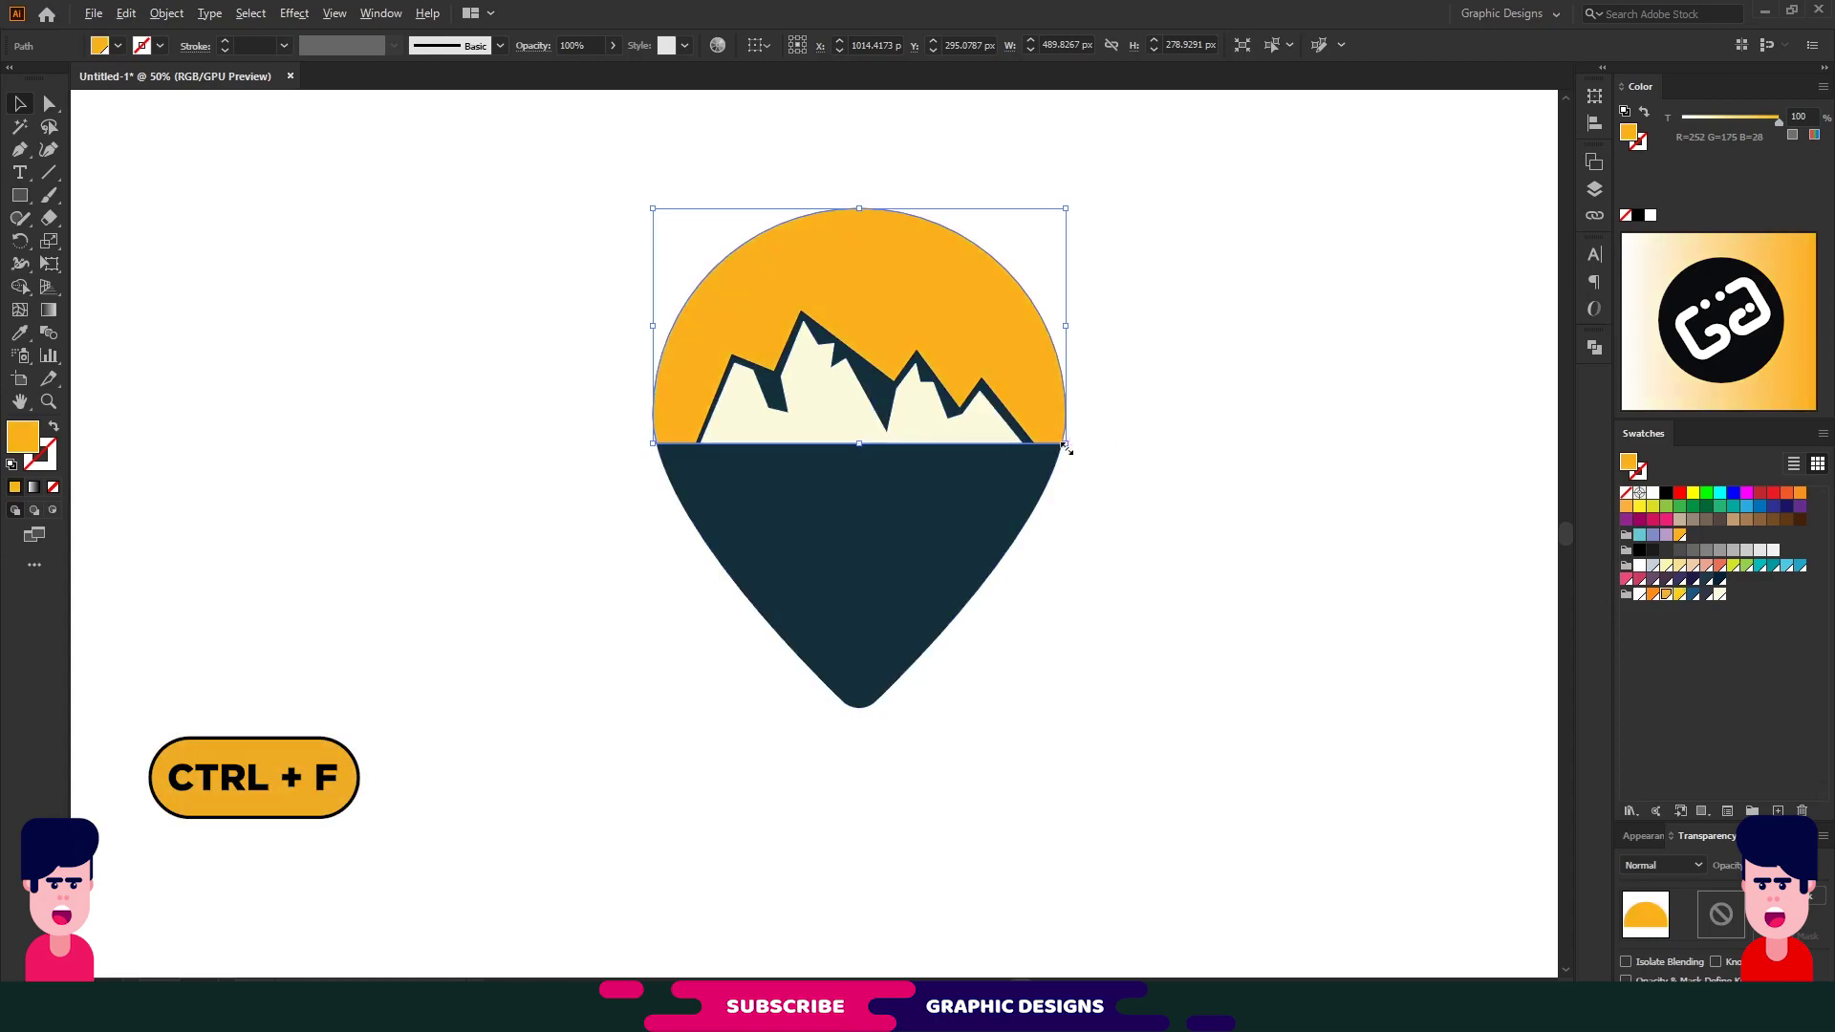
mouse_move(1064, 443)
left_mouse_down()
mouse_move(1012, 413)
mouse_move(1030, 424)
left_mouse_up()
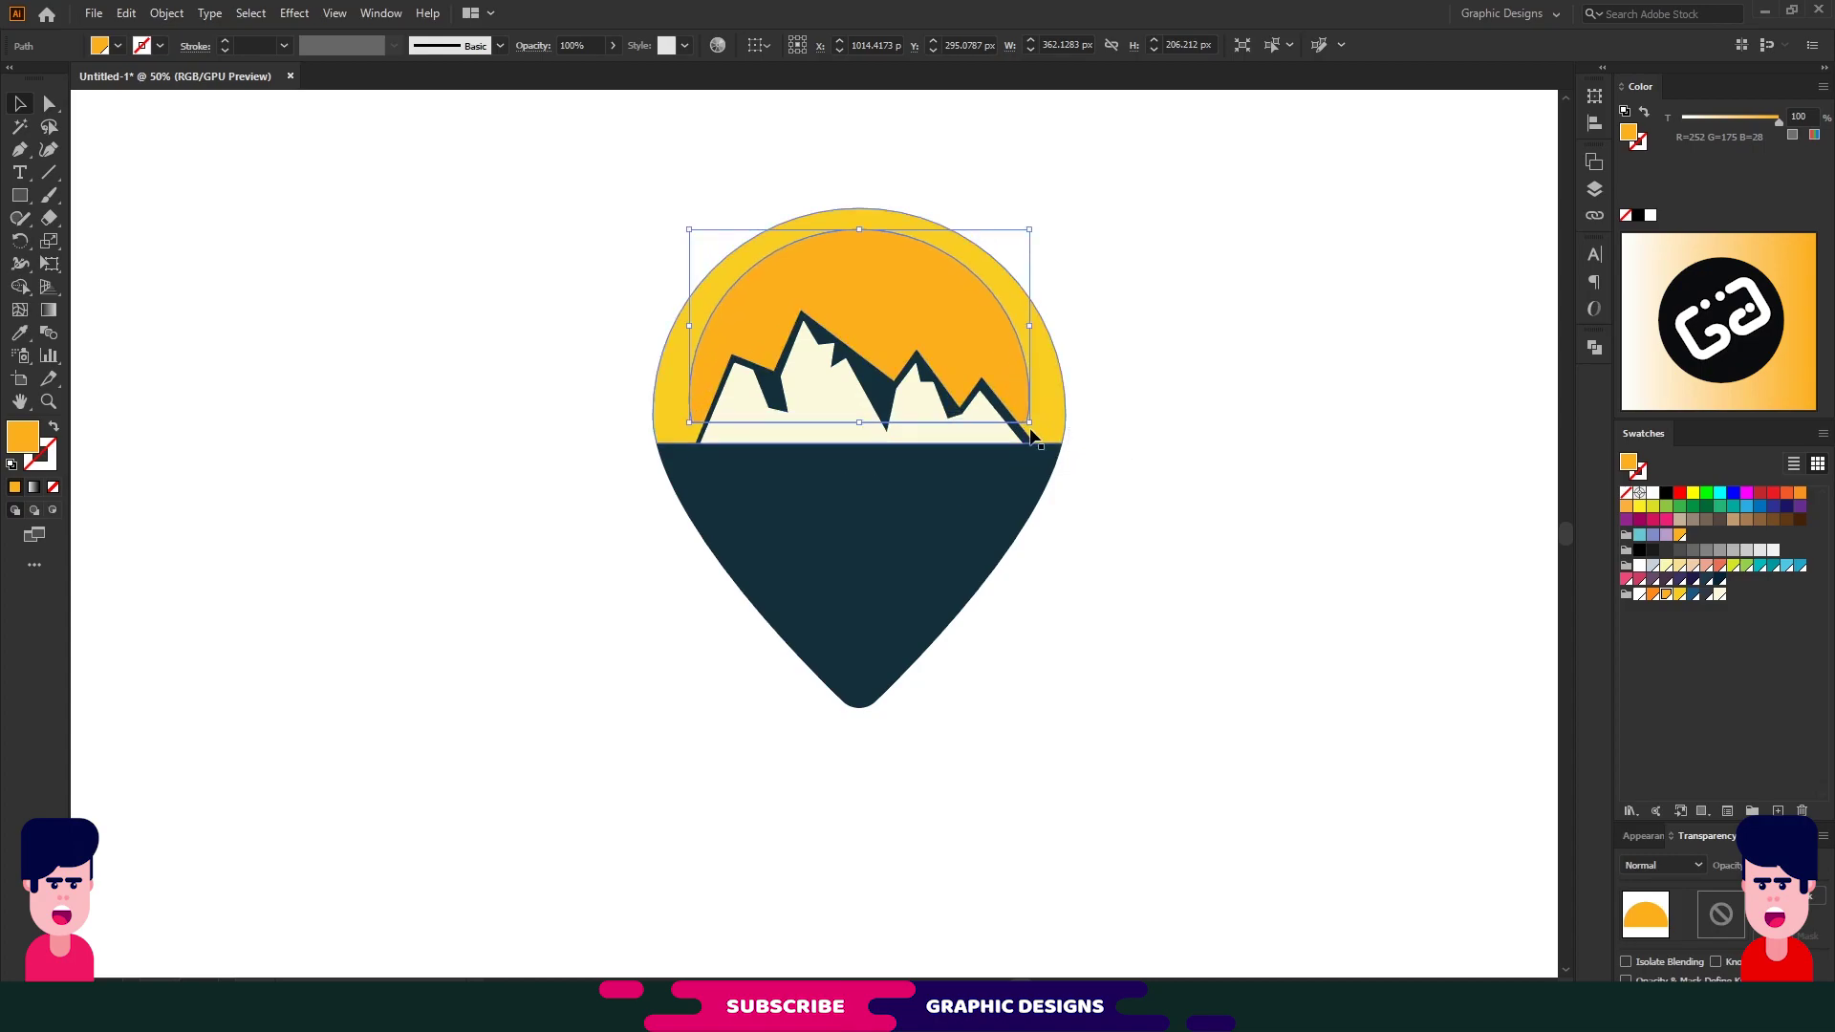
left_click(673, 390, "shift")
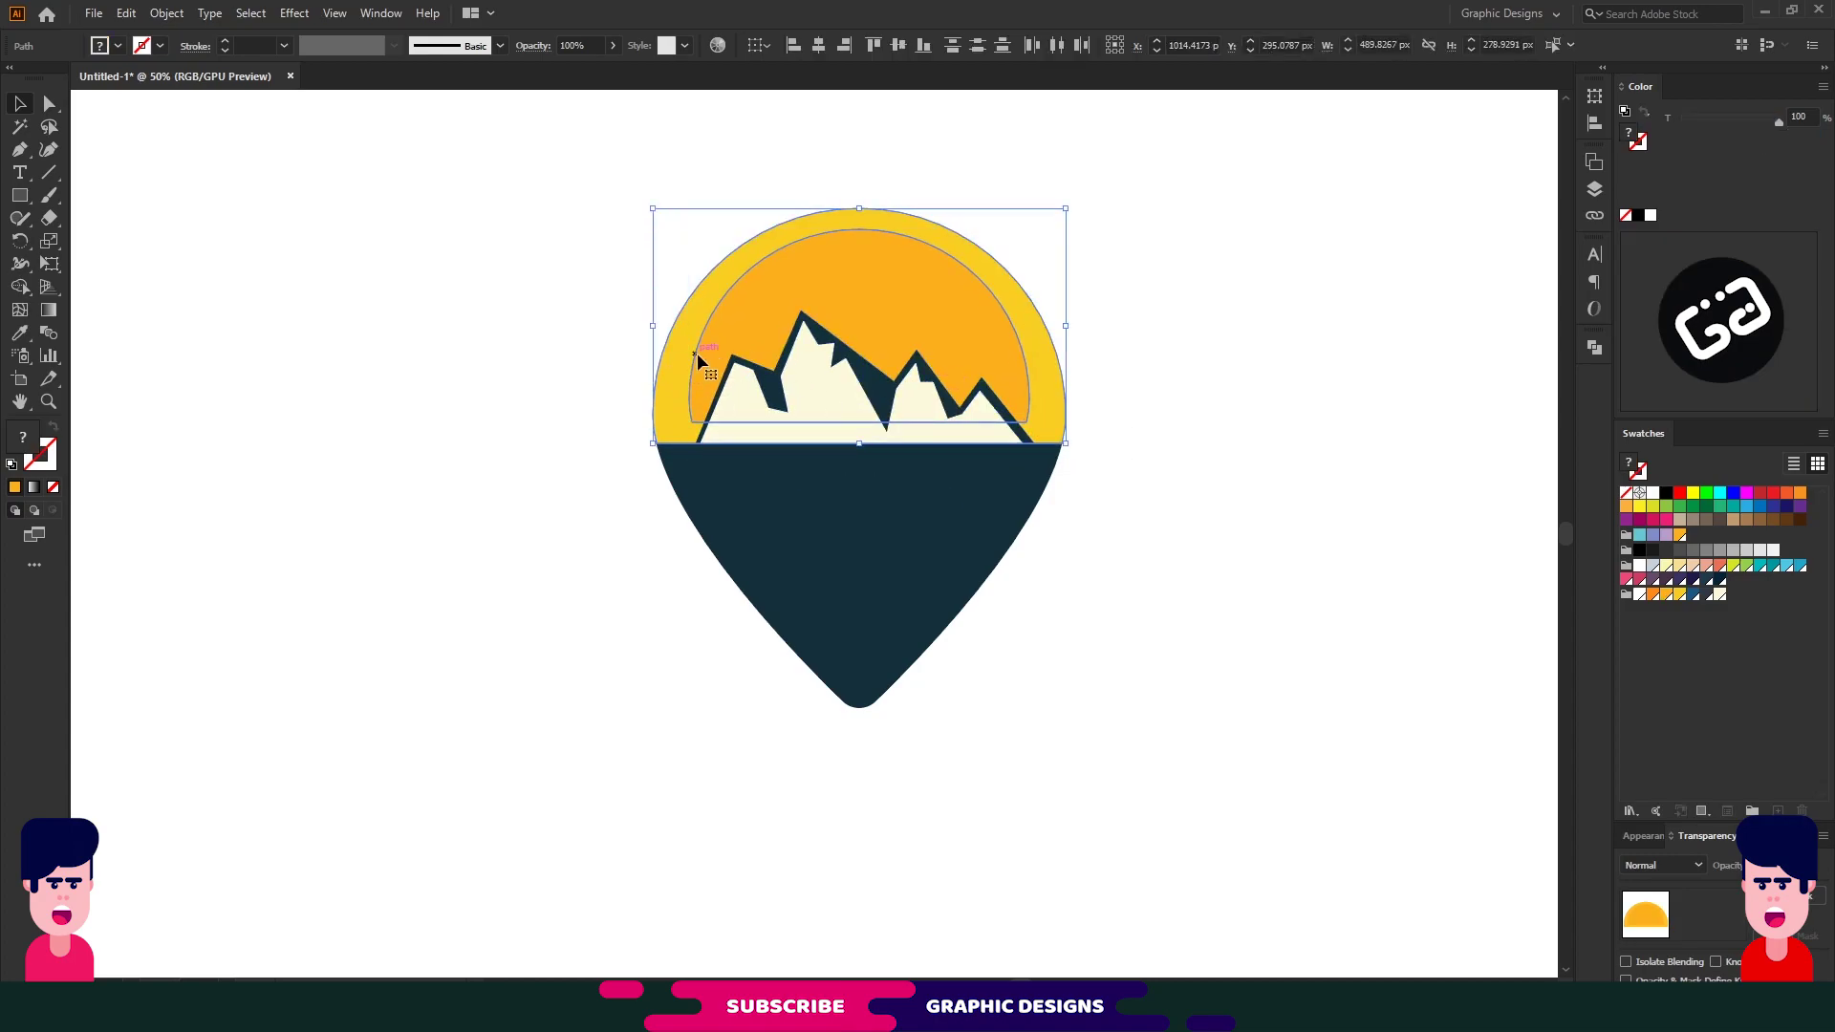
left_click(924, 44)
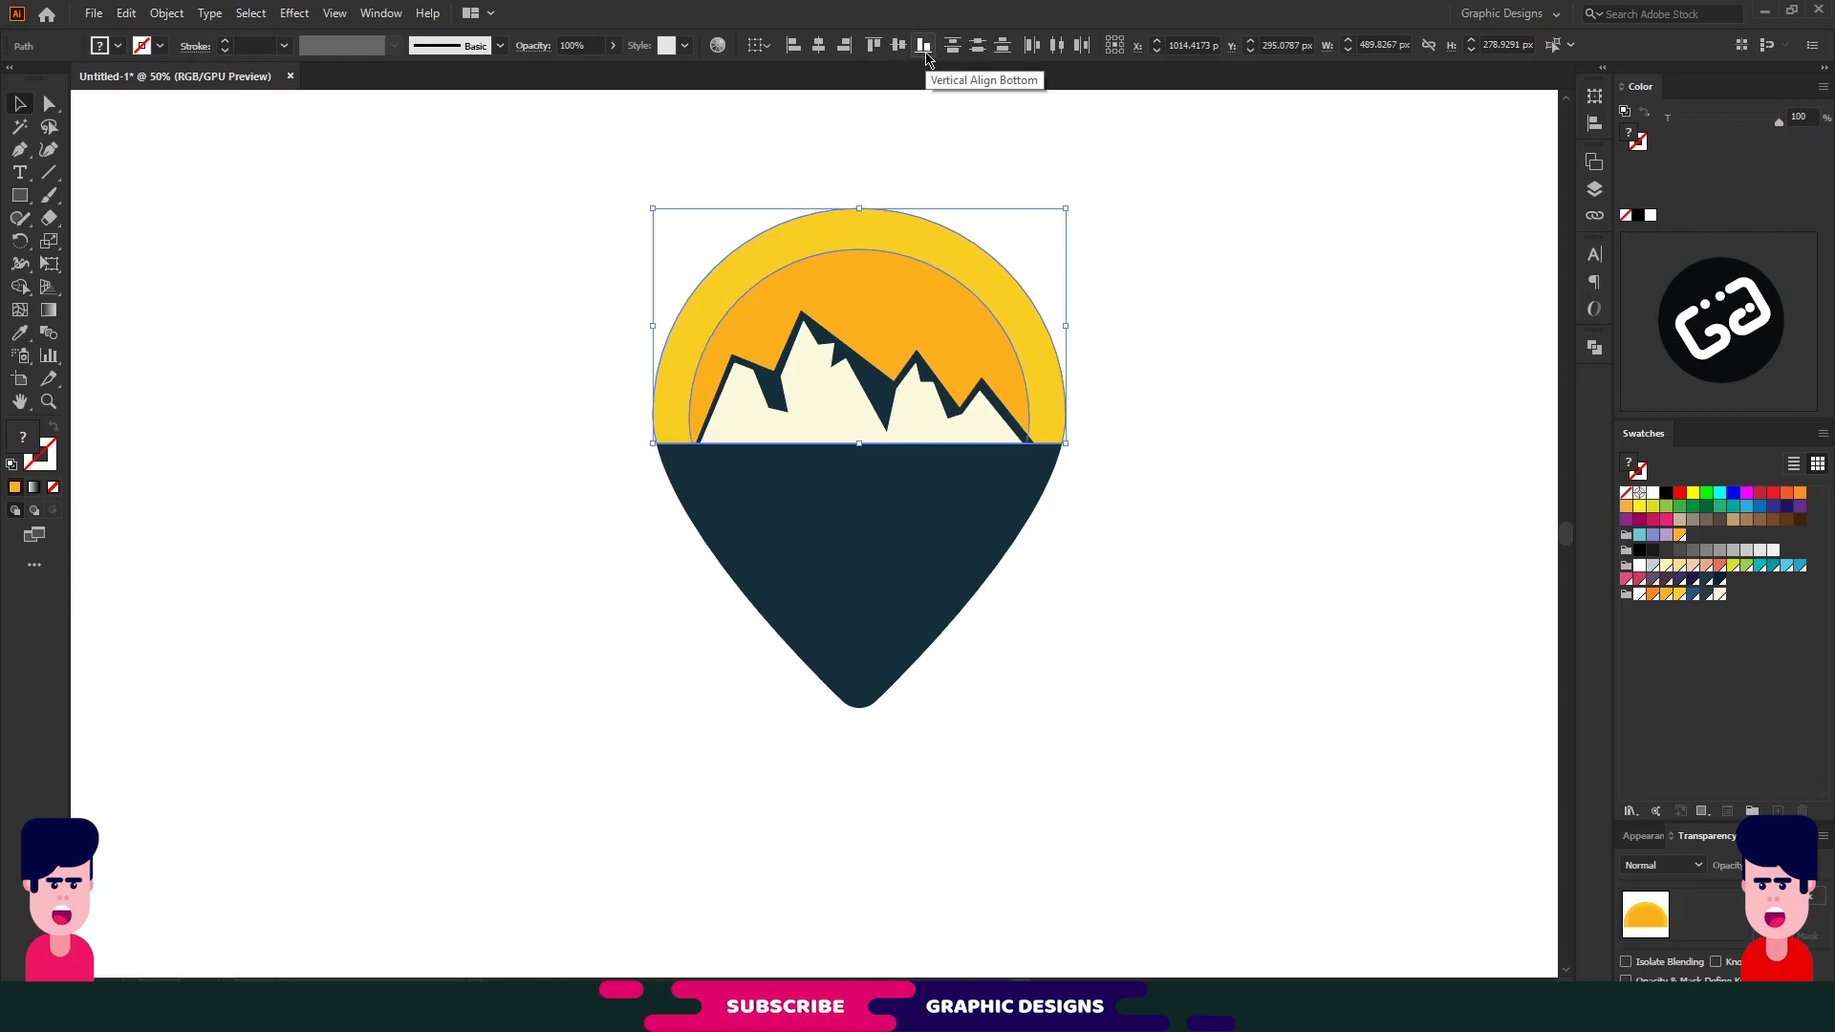
Duplicate the orange semicircle smaller in deeper orange, aligned bottom on the horizon
left_click(927, 345)
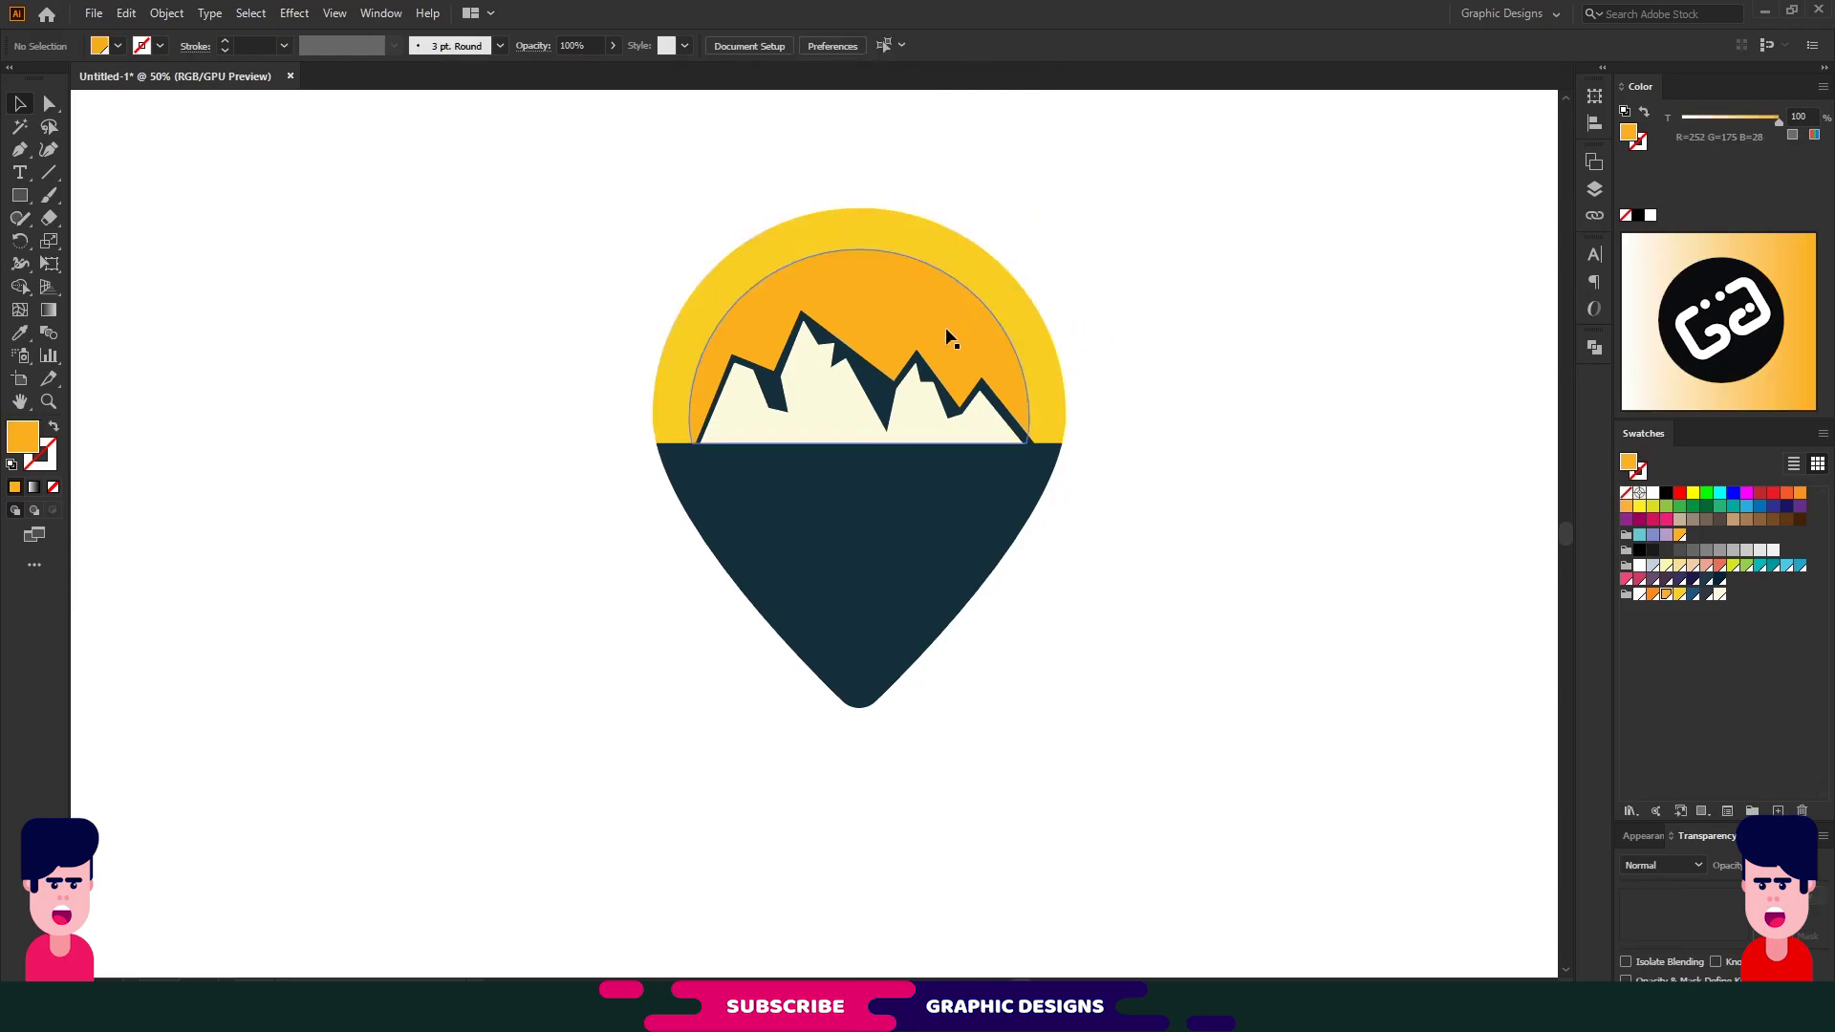
key("ctrl+c")
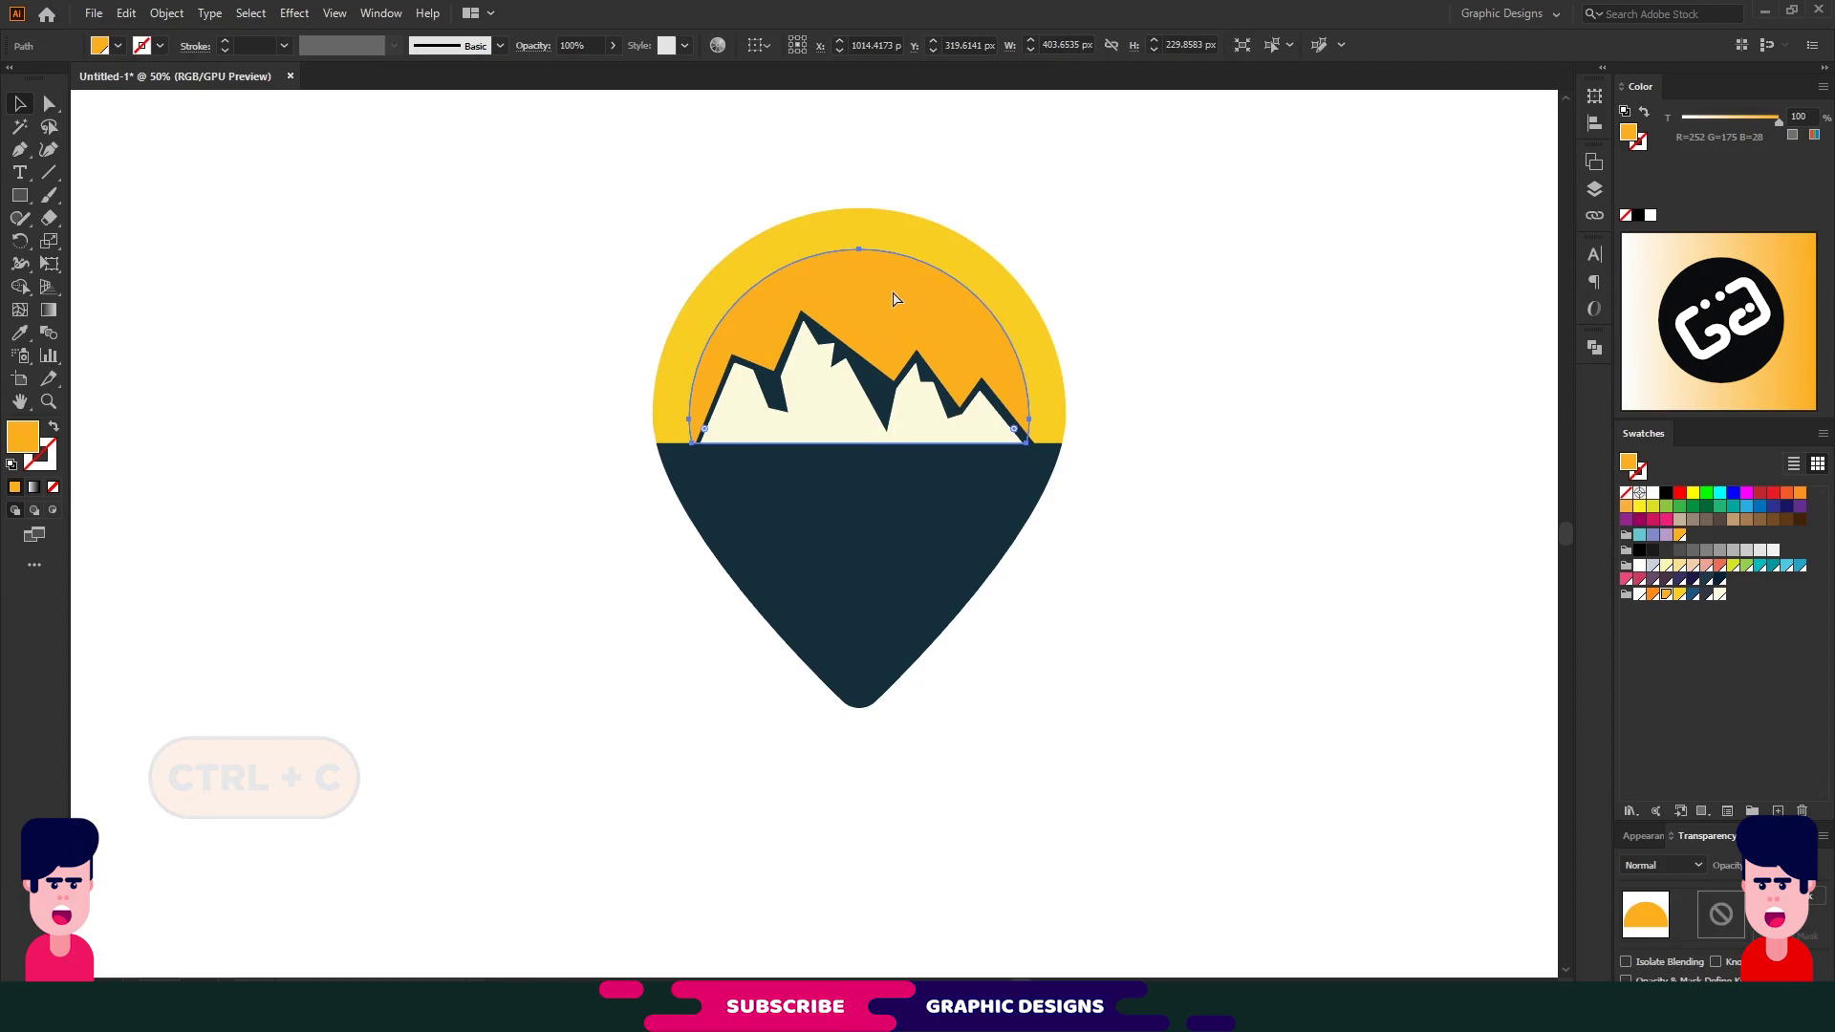
key("ctrl+f")
left_click_drag(1031, 445, 984, 413)
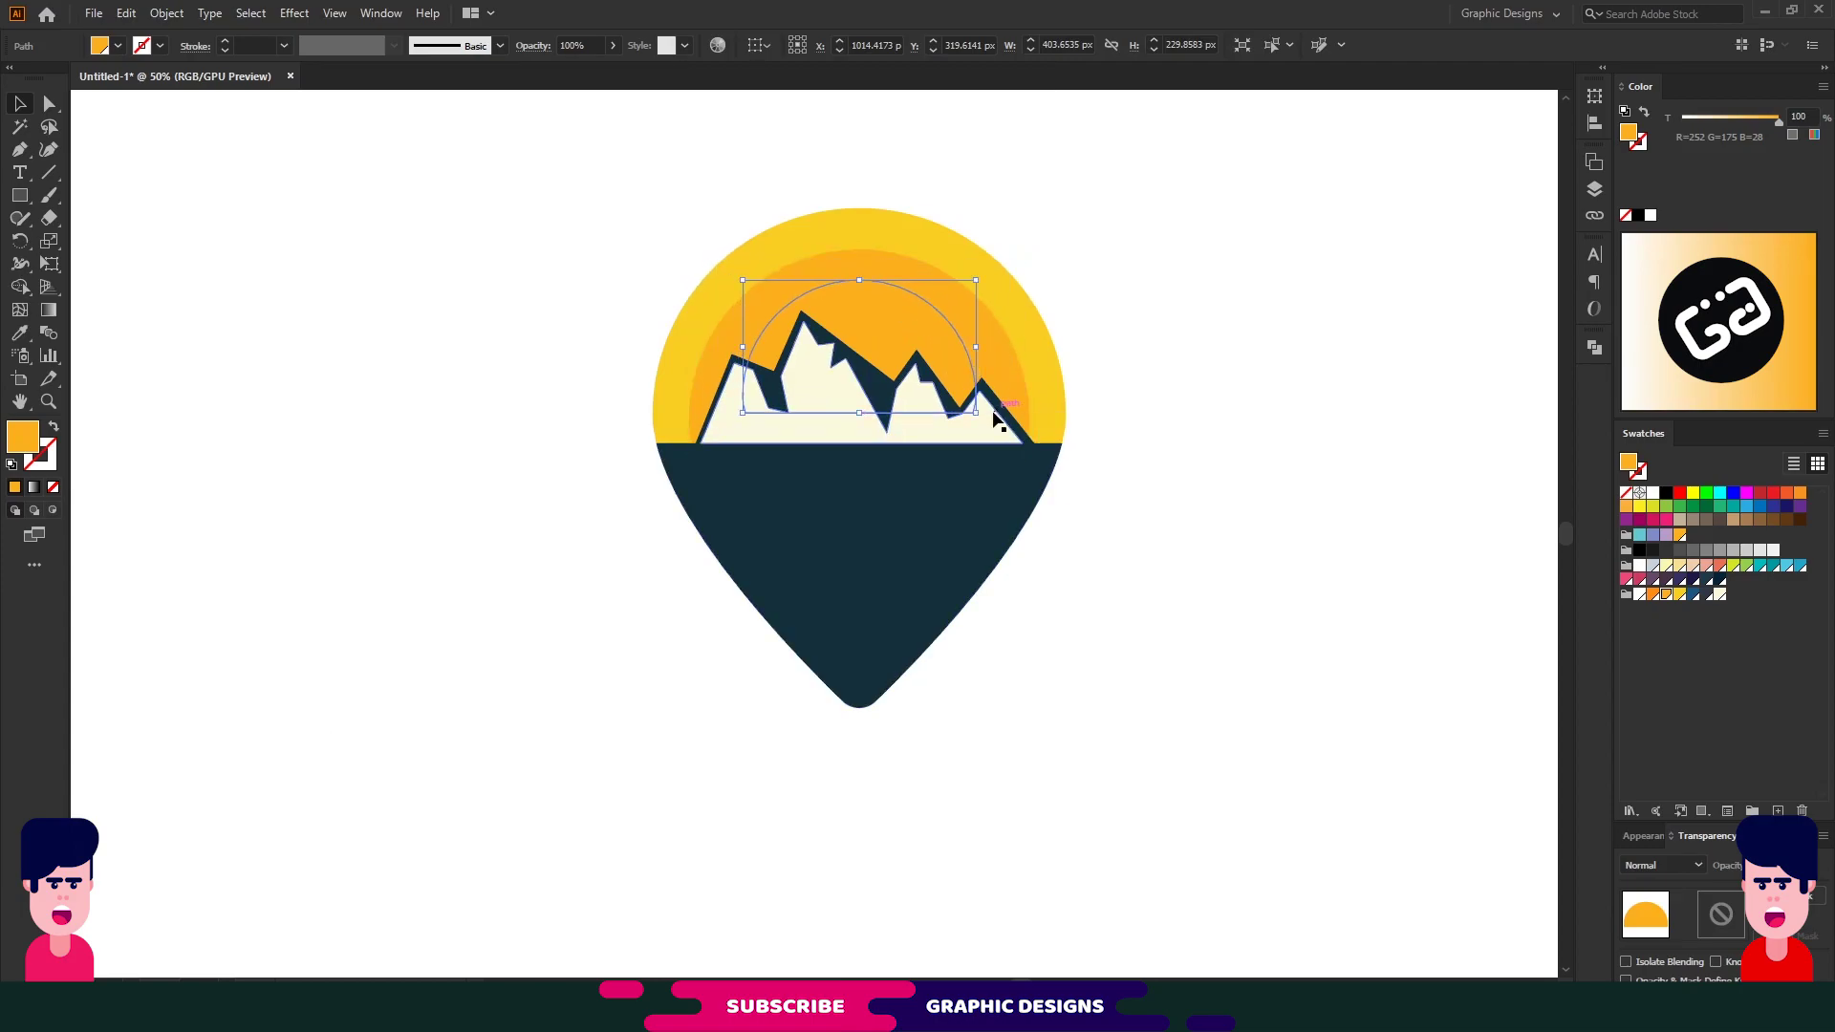
left_click_drag(990, 412, 976, 405)
left_click(1656, 599)
left_click(977, 374, "shift")
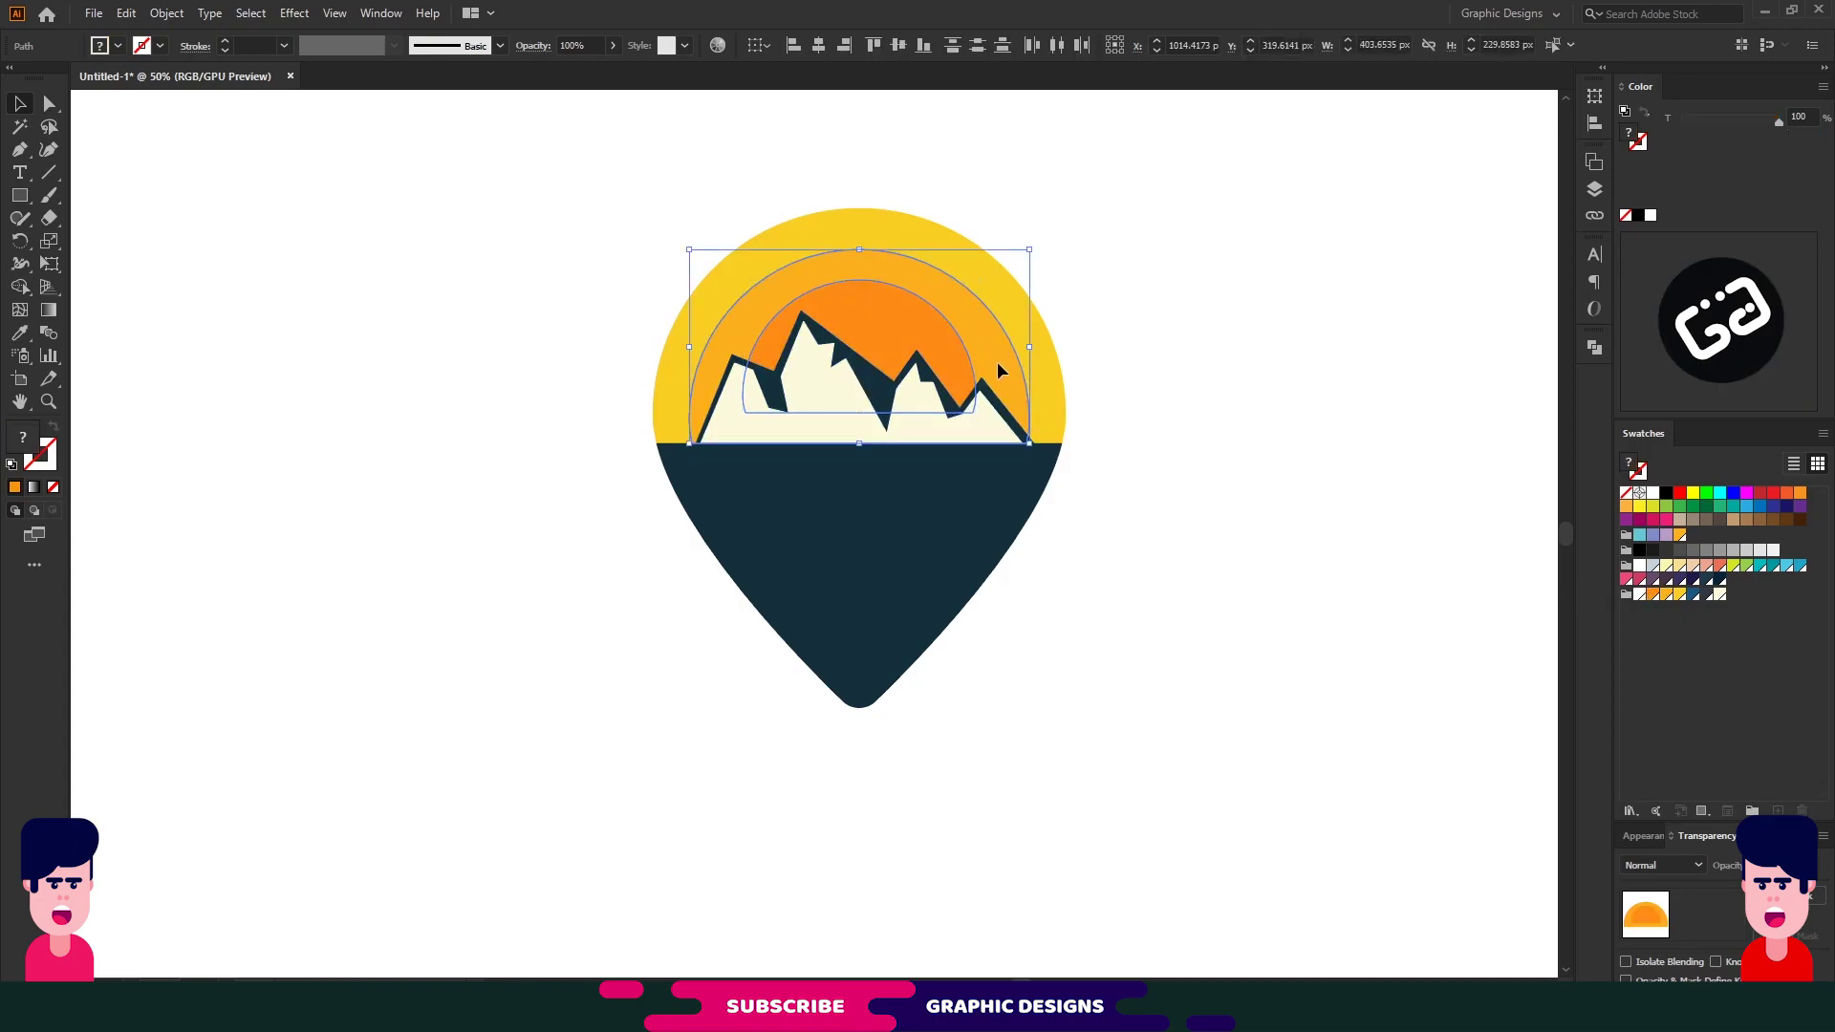
left_click(924, 52)
left_click(1186, 399)
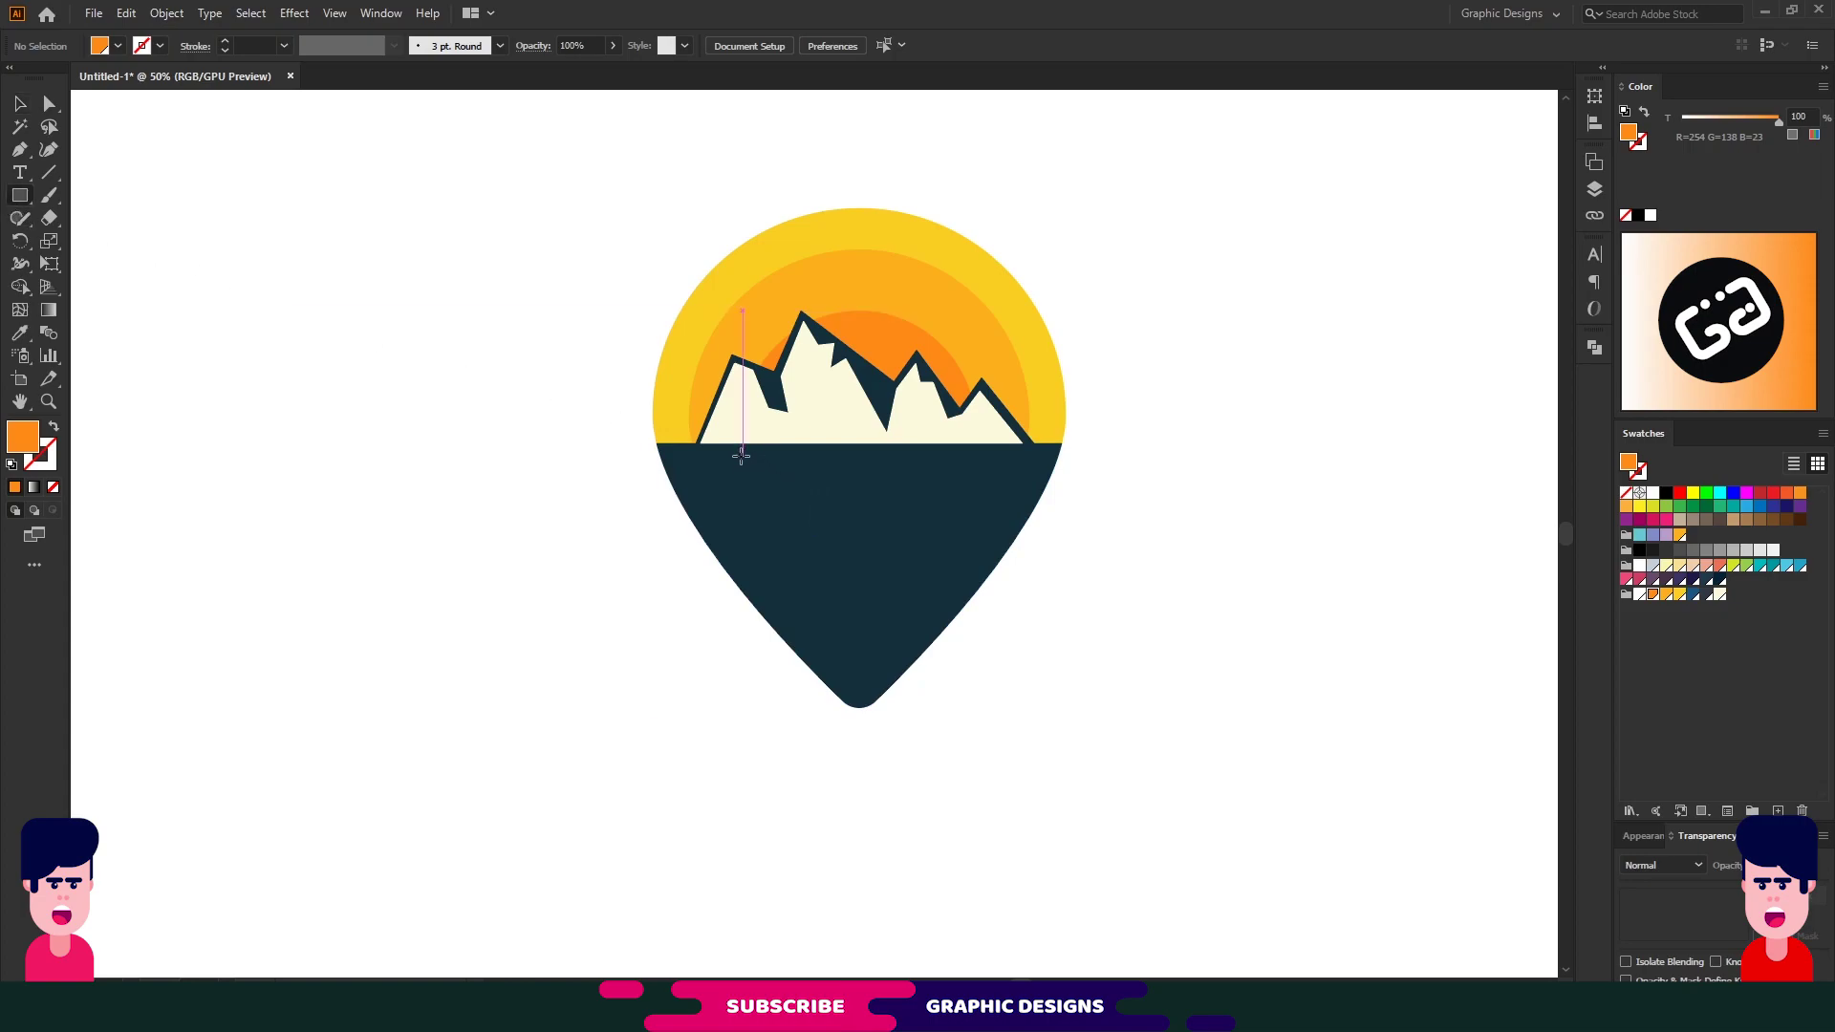
Draw a thin orange bar just below the horizon and centre all artwork horizontally
left_click_drag(741, 455, 999, 459)
key("v")
left_click(674, 574)
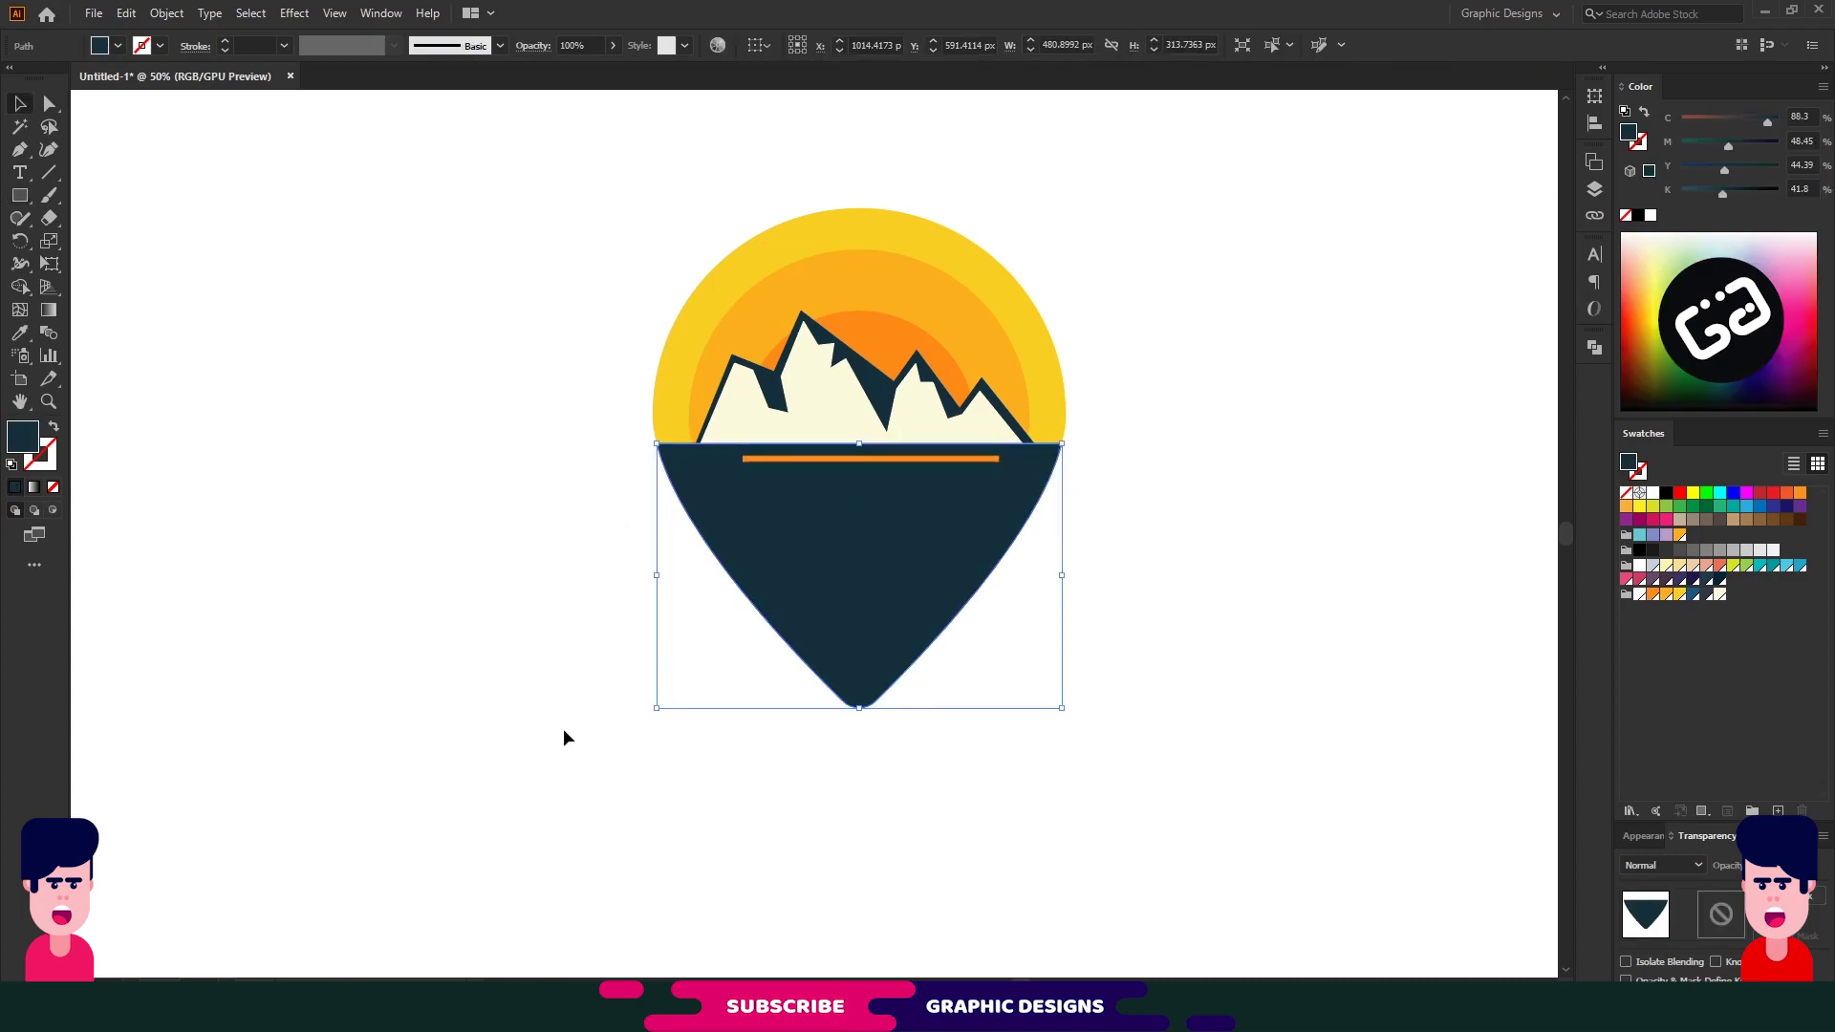
left_click_drag(629, 759, 1085, 164)
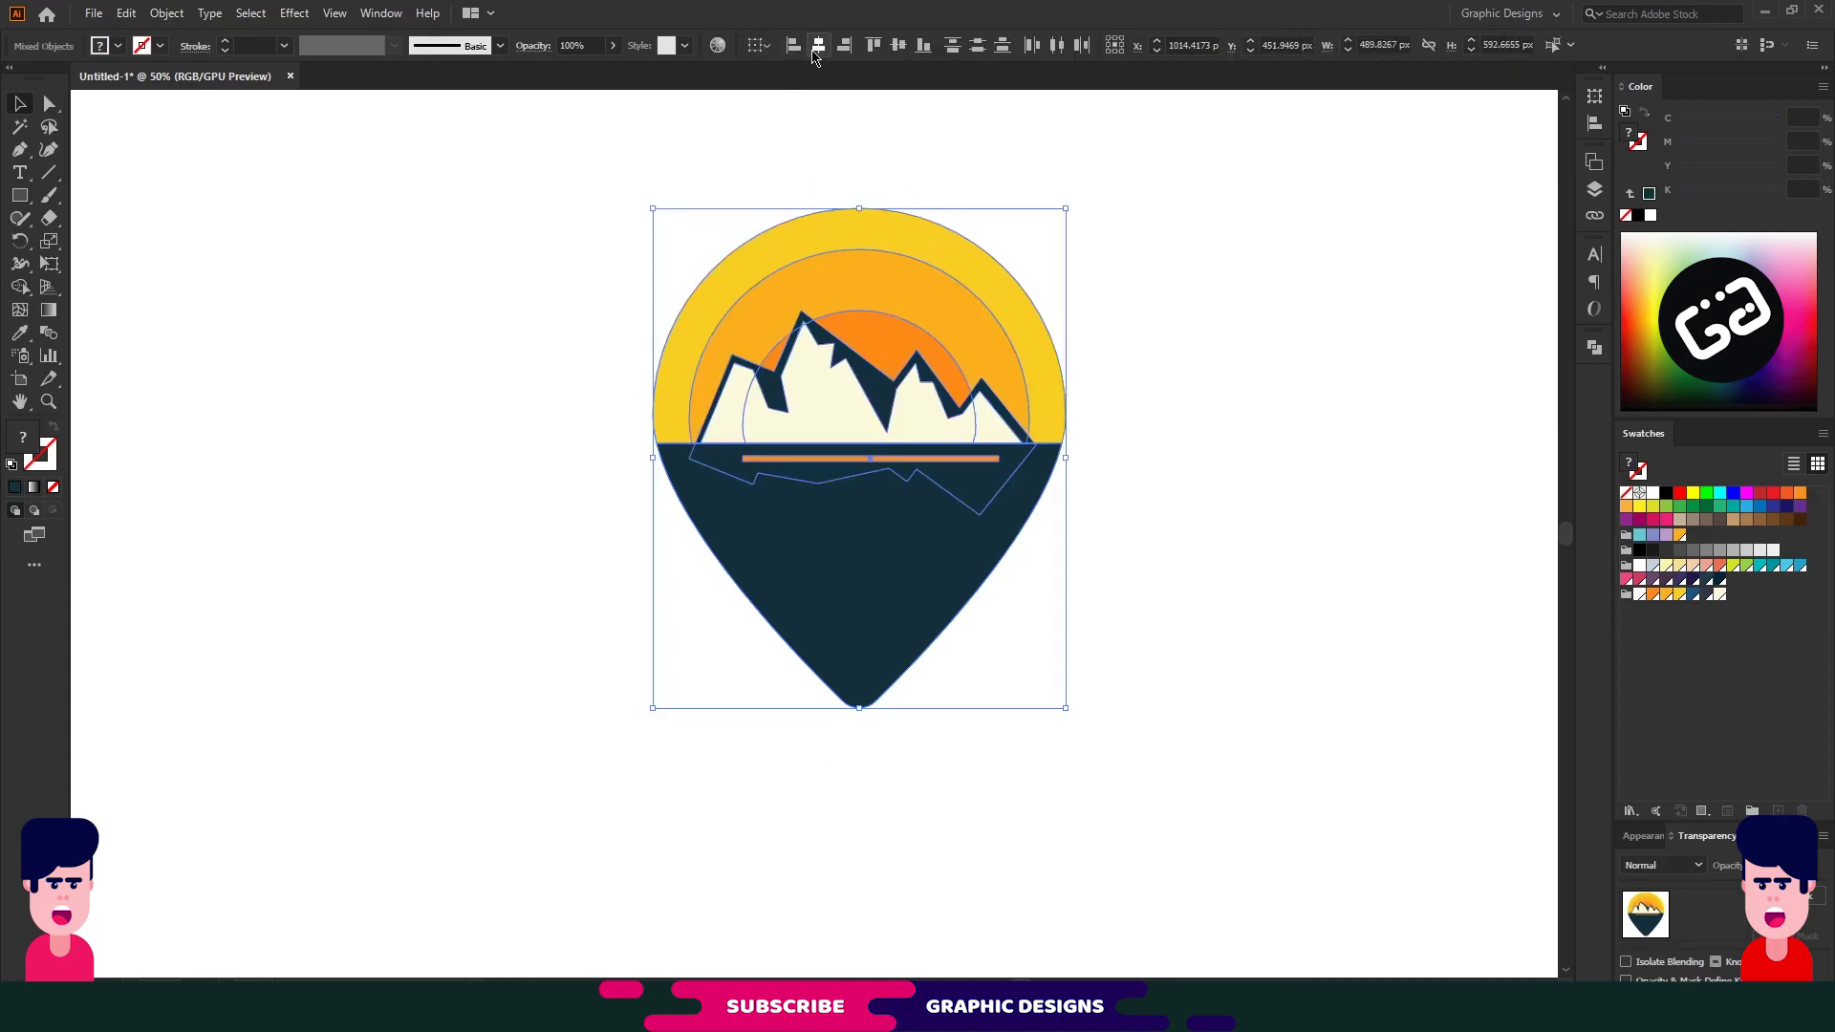
left_click(817, 48)
left_click(1159, 384)
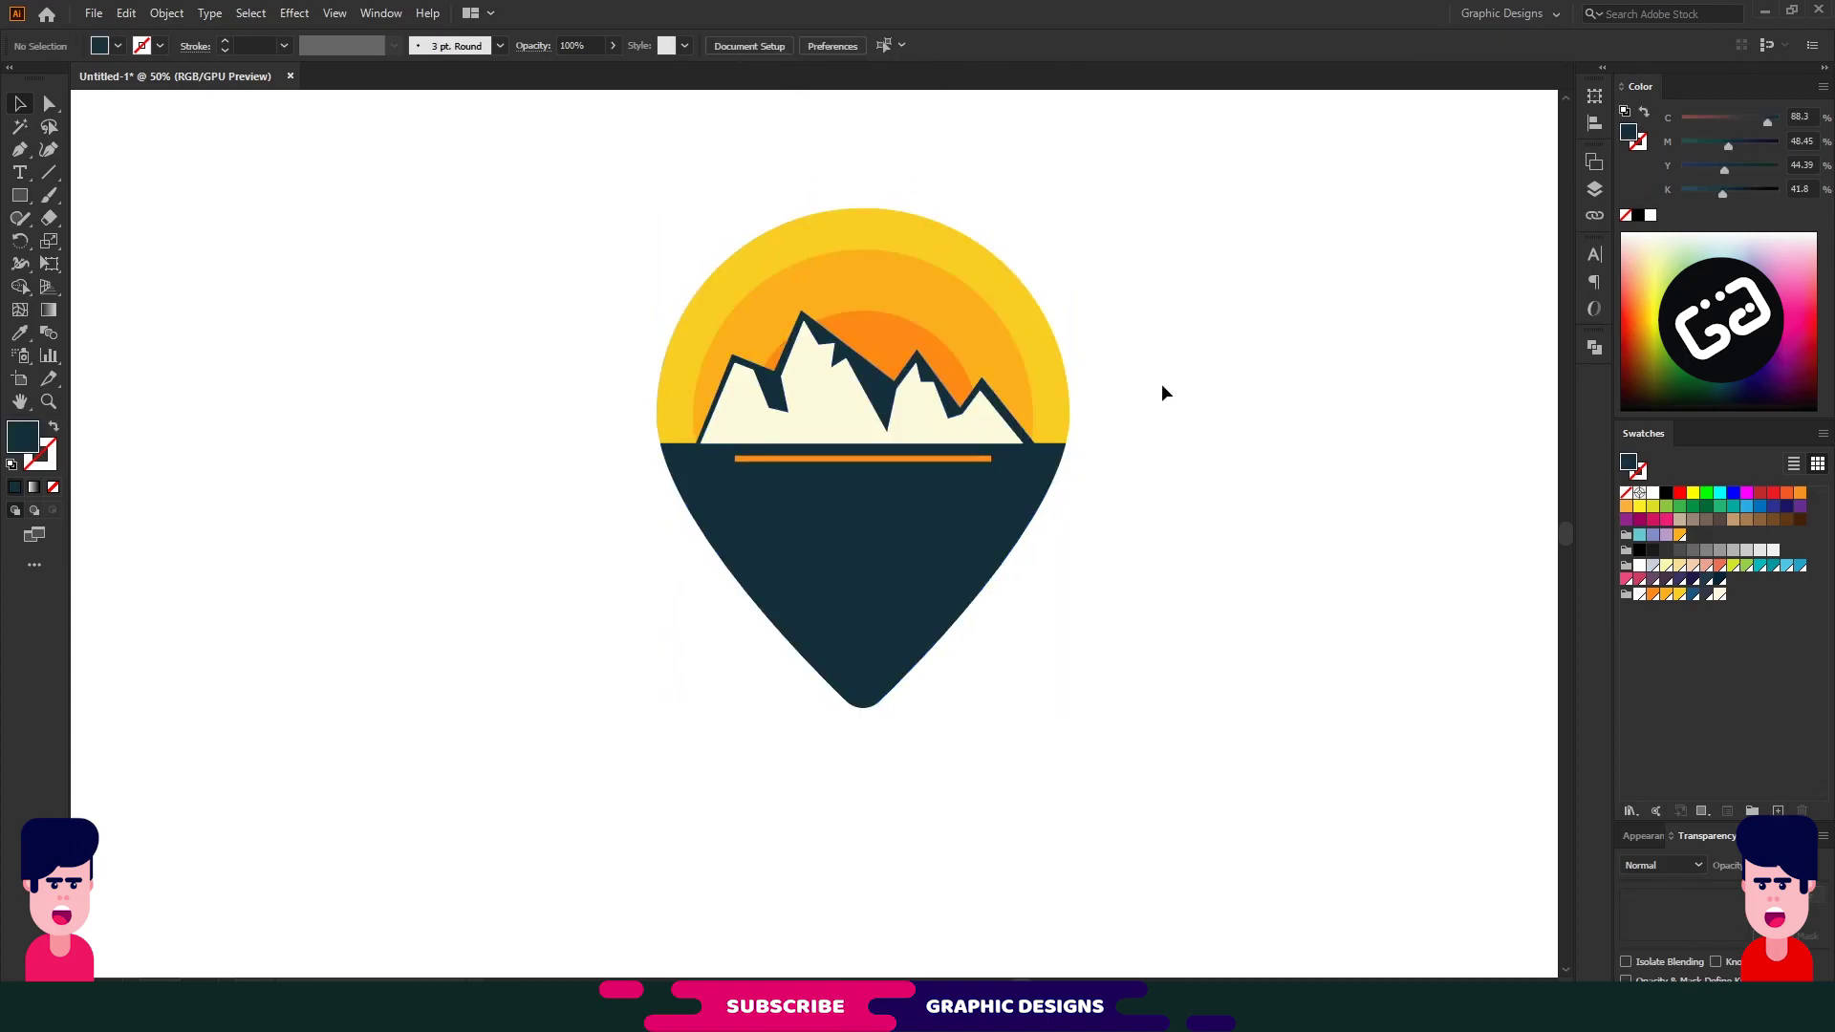
Create cream ADVENTURE text in Intro Bold Caps and place it on the pin below the bar
key("t")
left_click(372, 467)
key("Escape")
left_click_drag(450, 476, 514, 495)
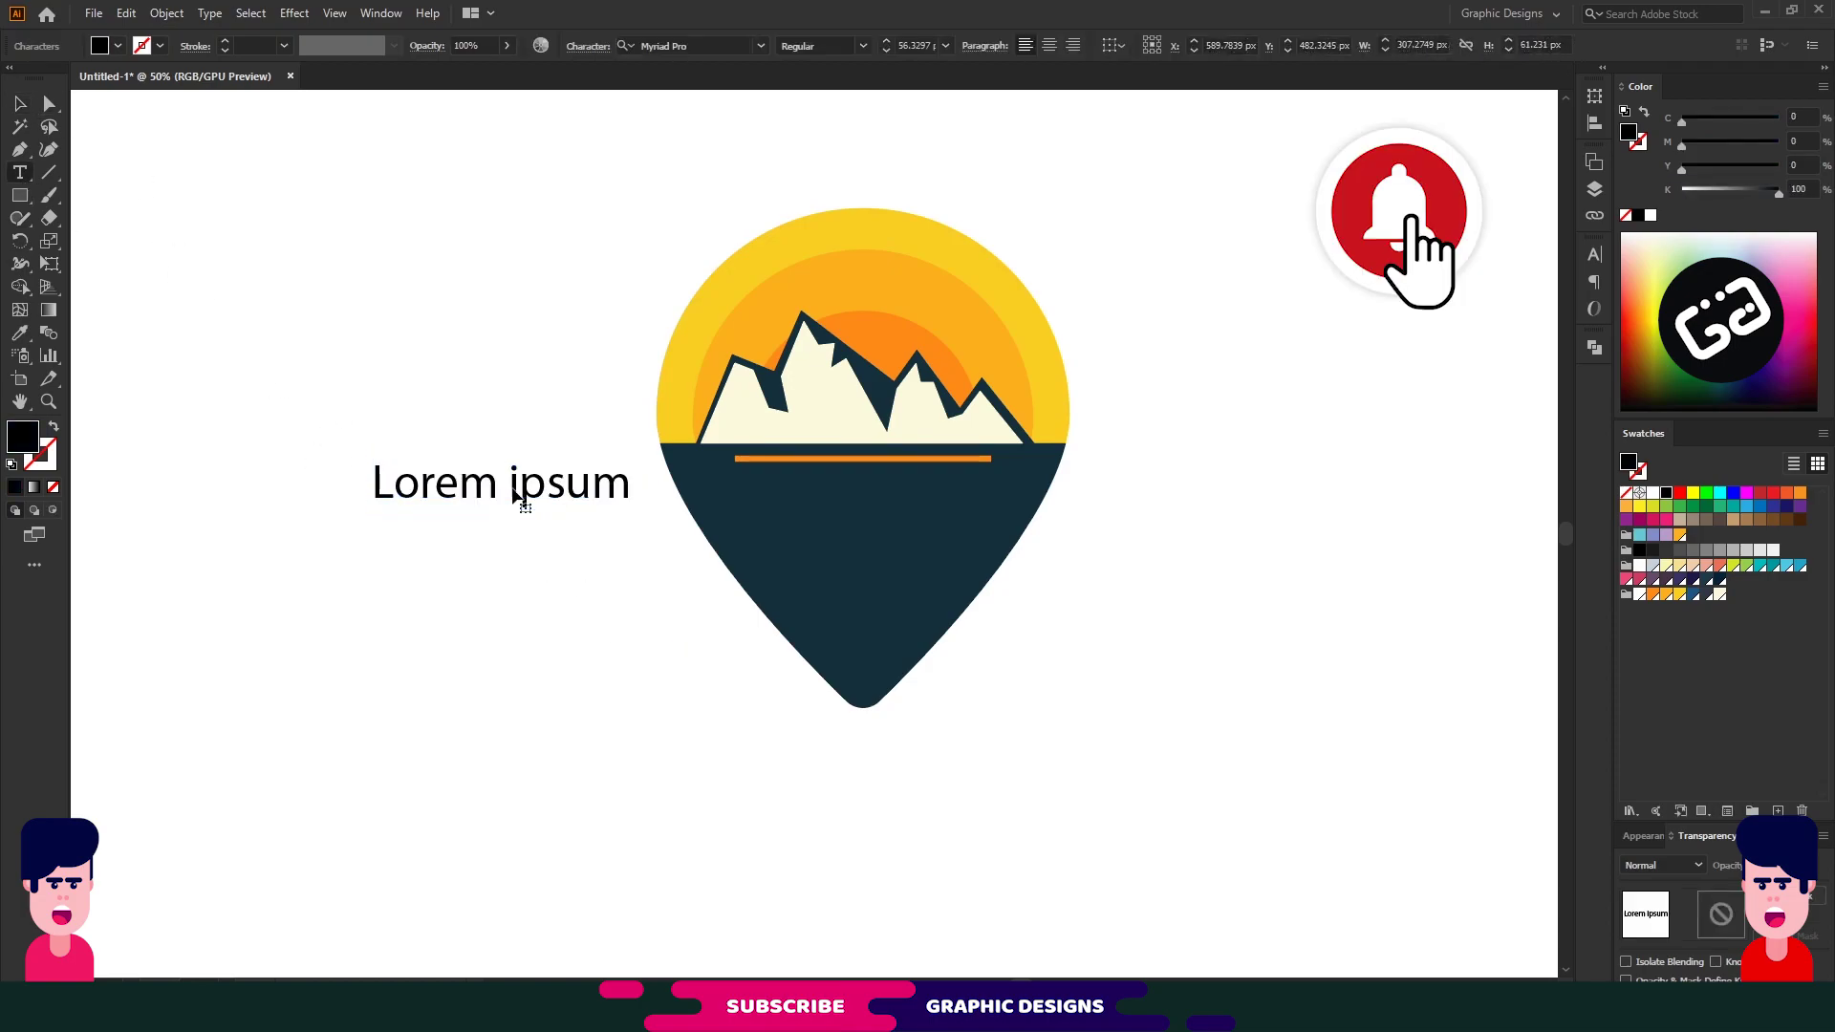
double_click(515, 495)
key("ctrl+a")
type("ADVEN")
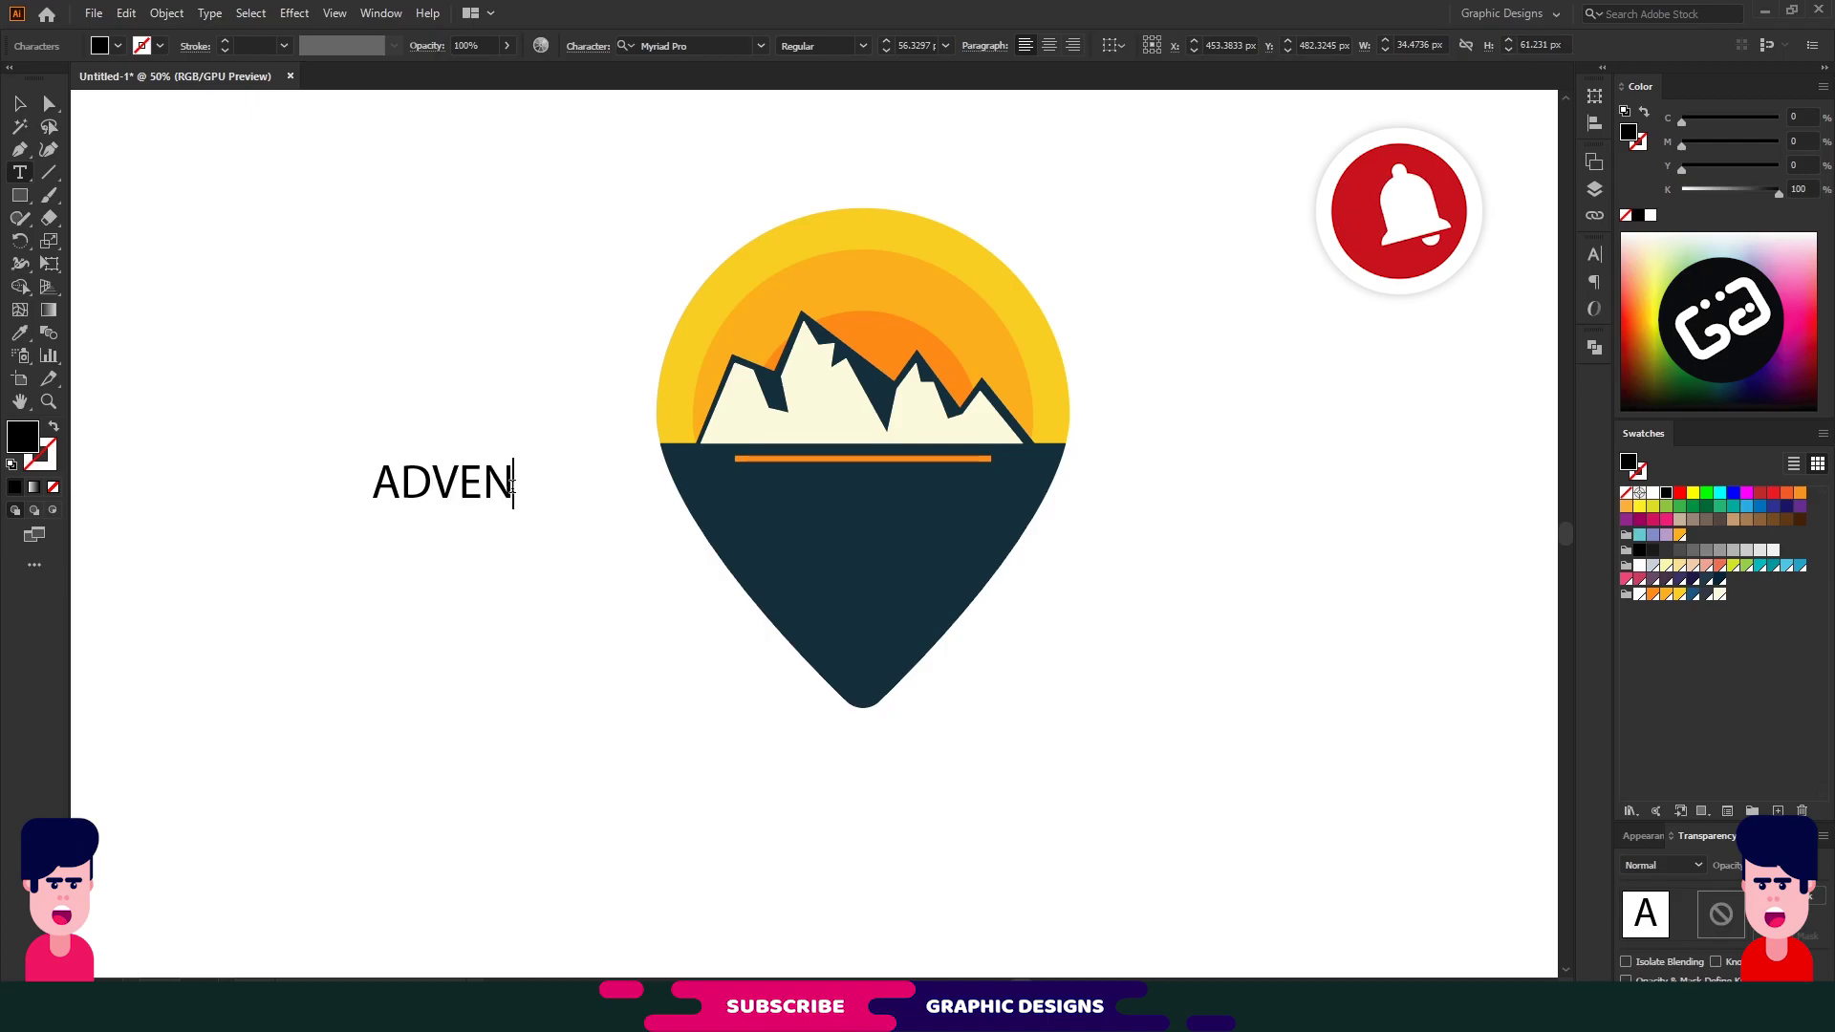
type("TURE")
key("Escape")
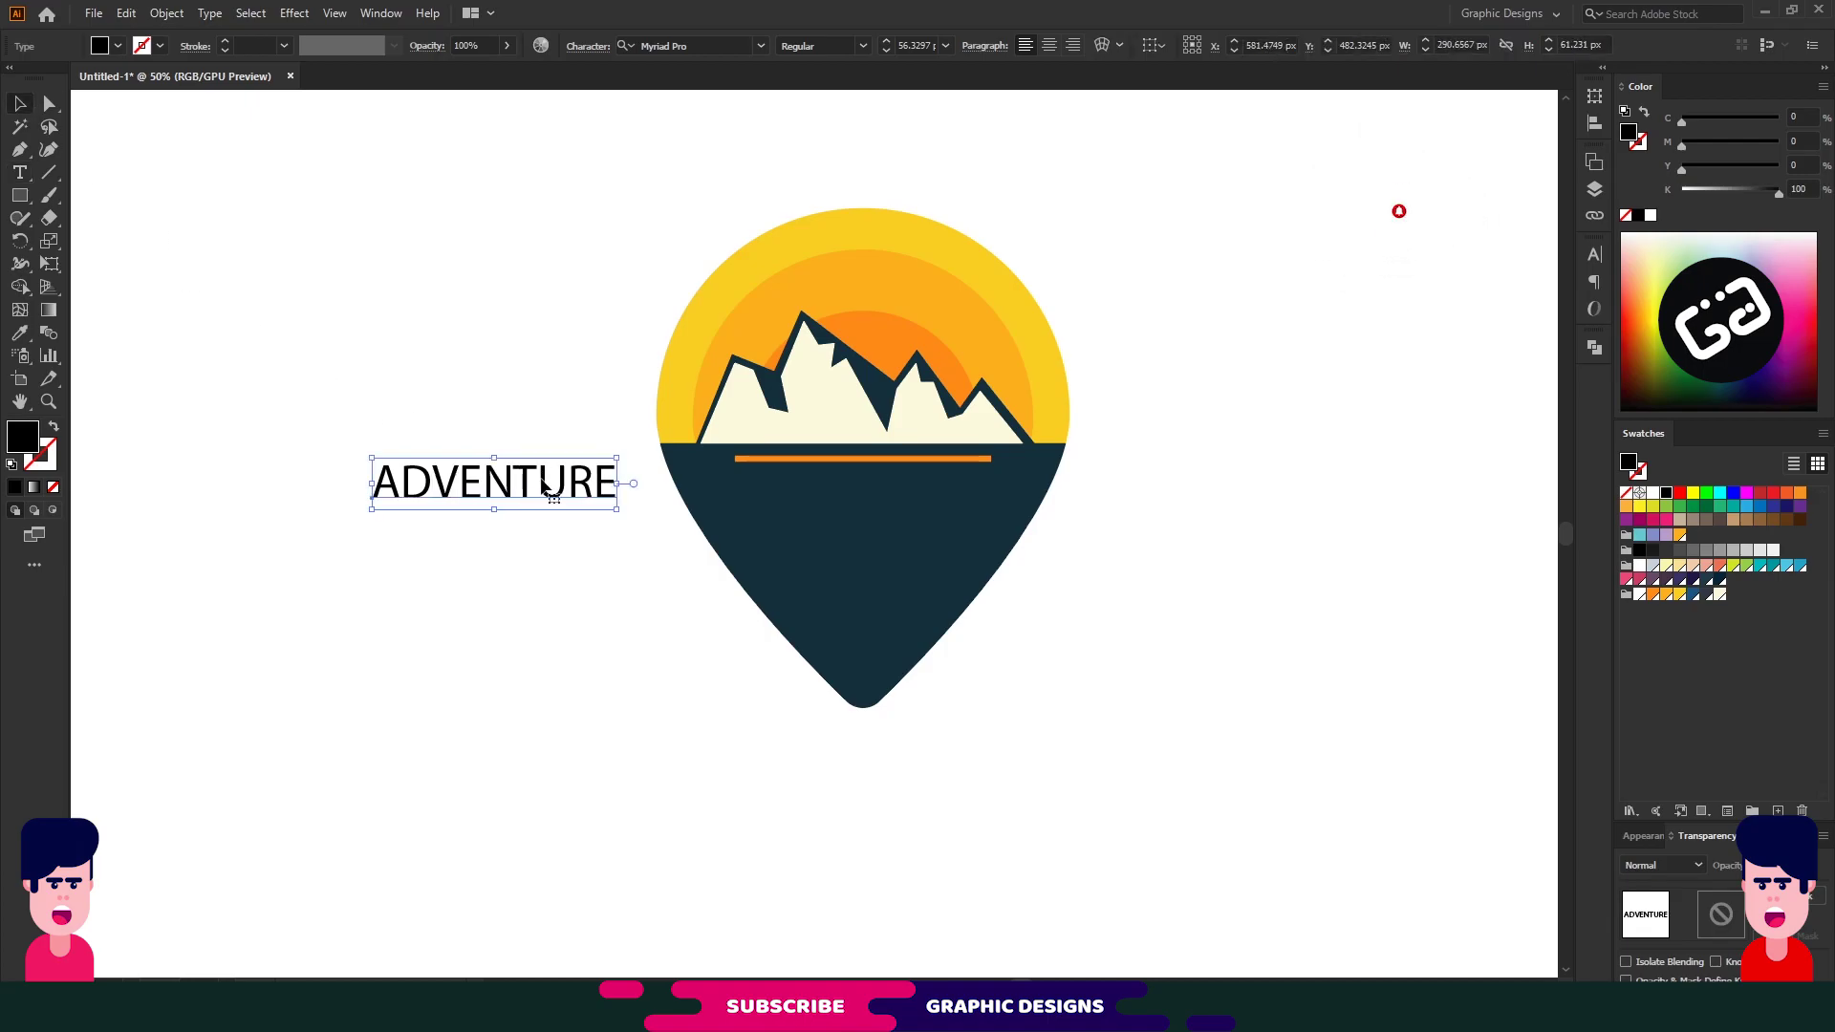
left_click(674, 44)
type("INTRO")
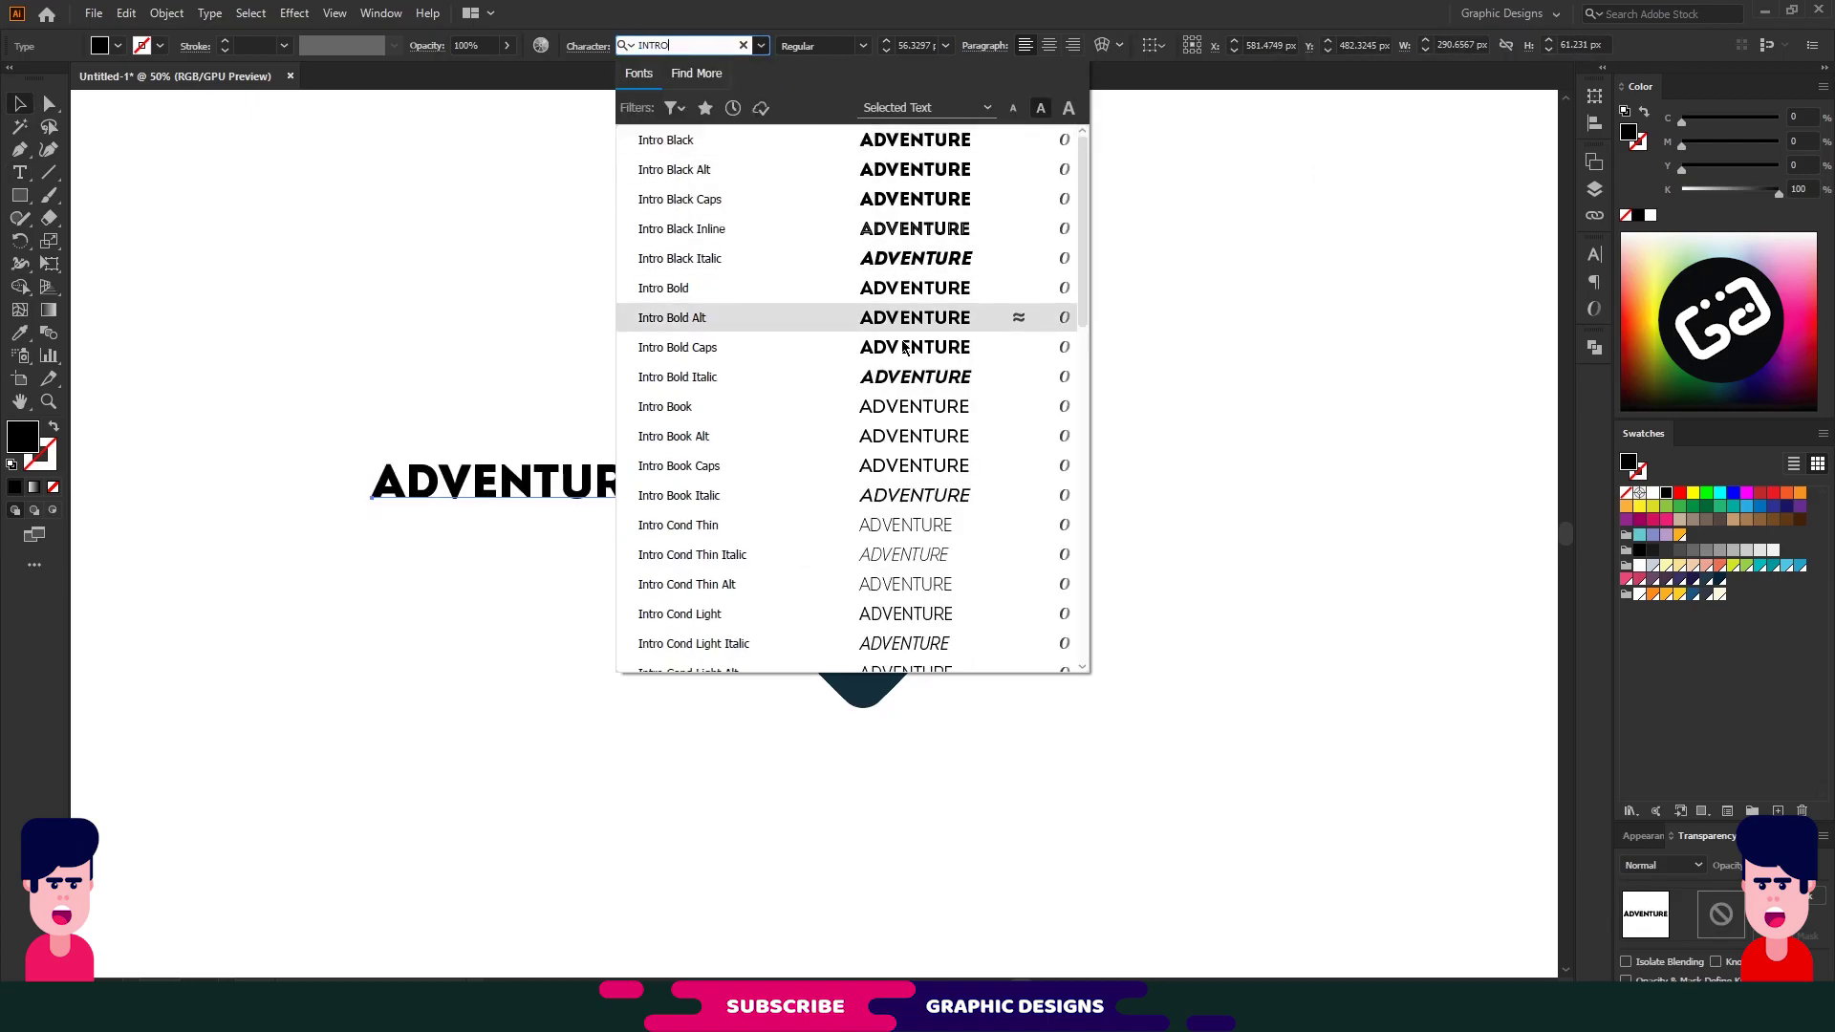
left_click(905, 348)
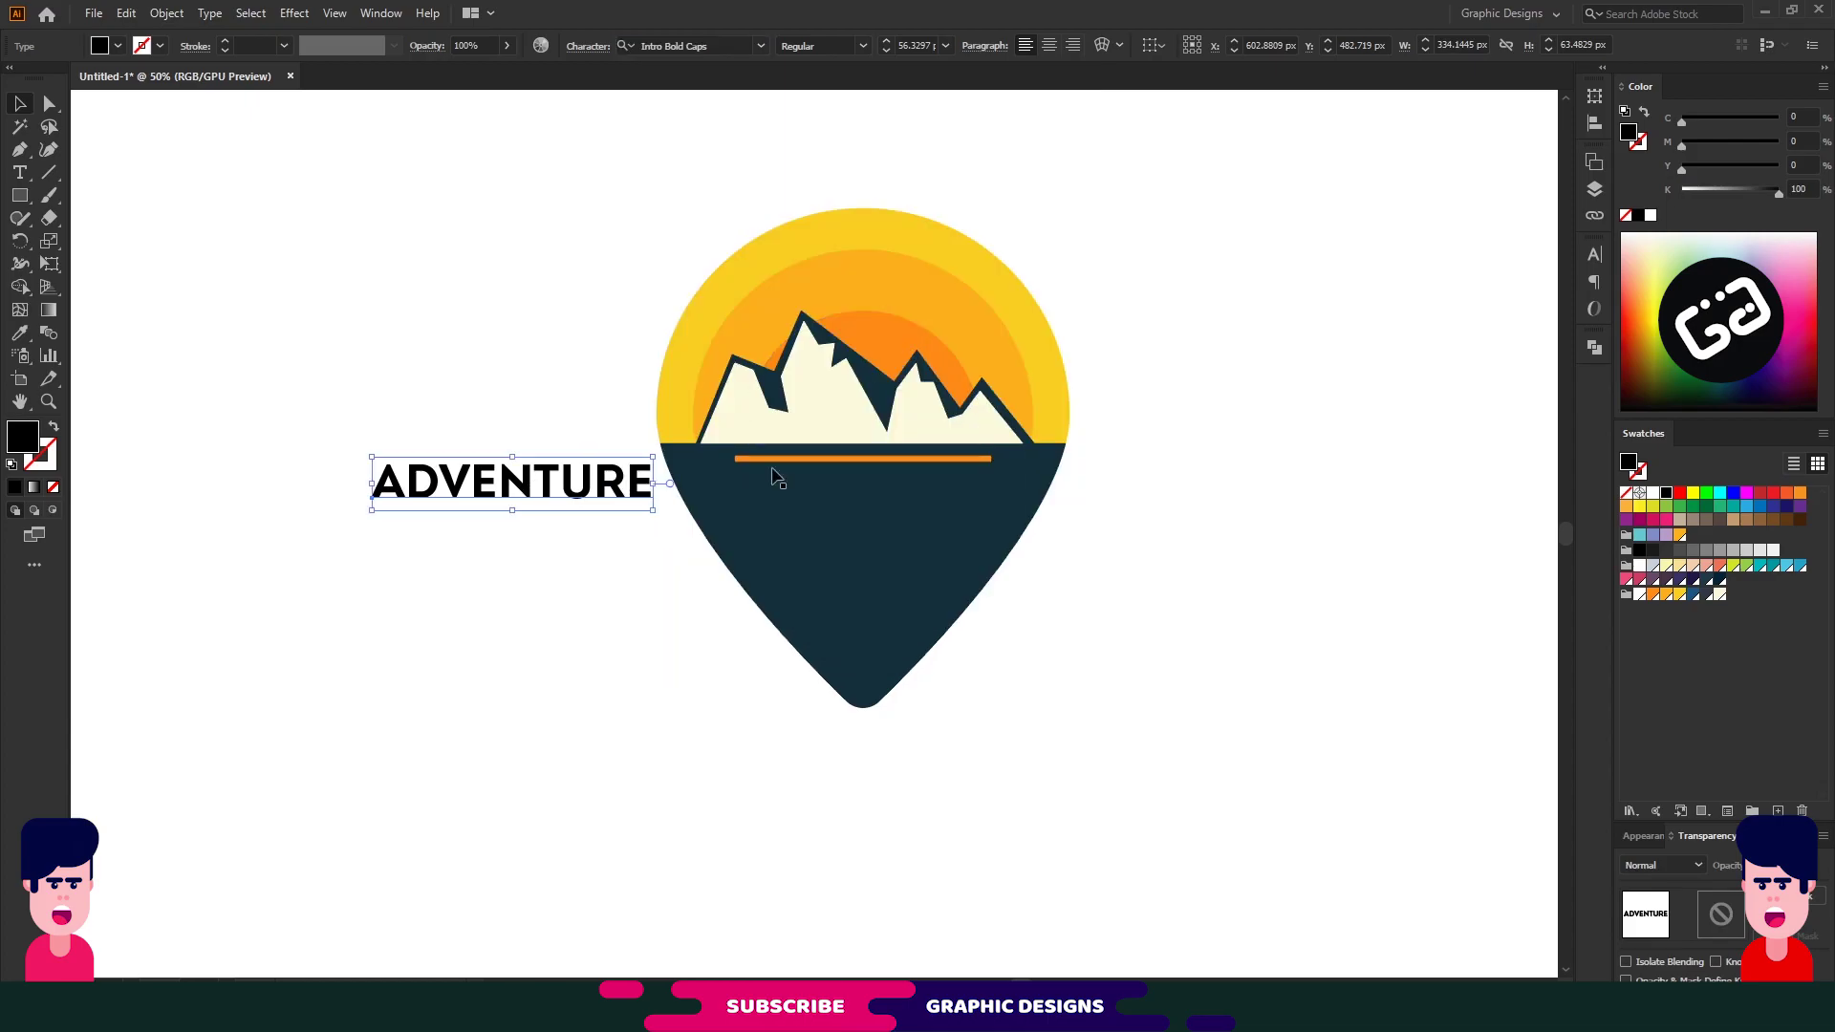
left_click(821, 407)
key("v")
left_click_drag(546, 489, 896, 515)
left_click(1134, 608)
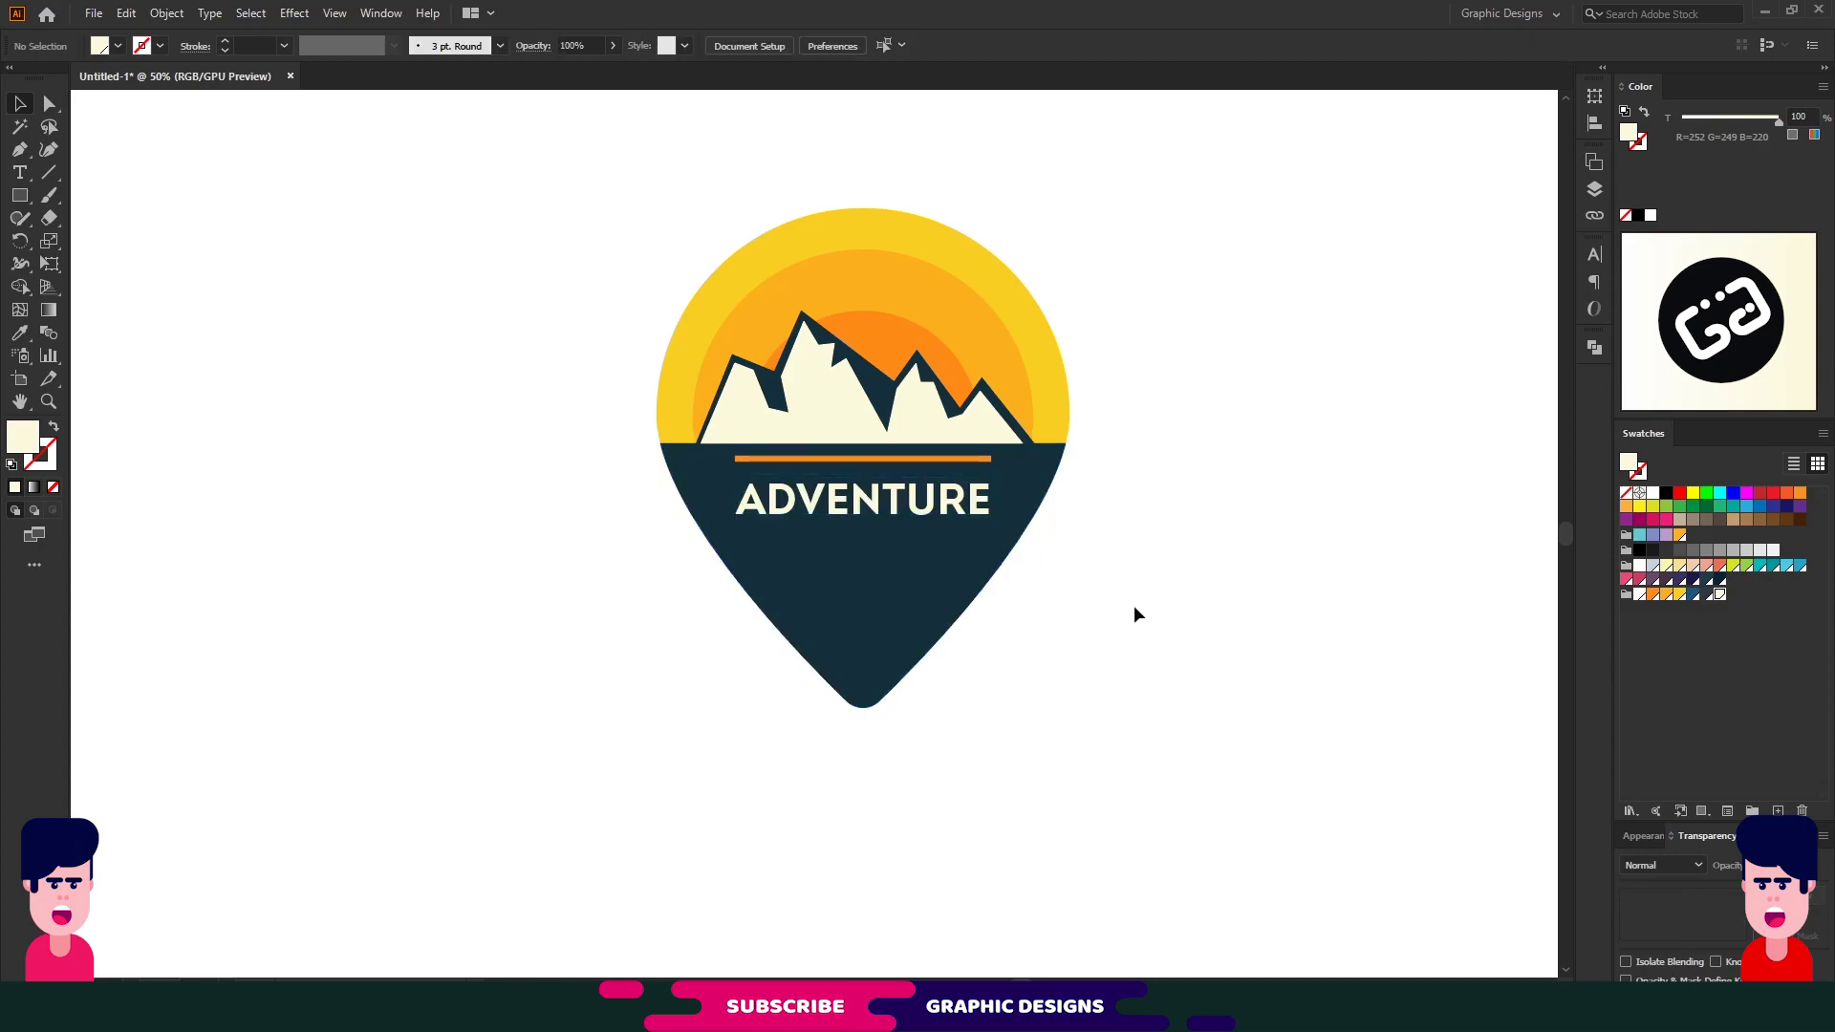
Duplicate the line below as PARK in Intro Book and centre it under ADVENTURE
left_click(895, 502)
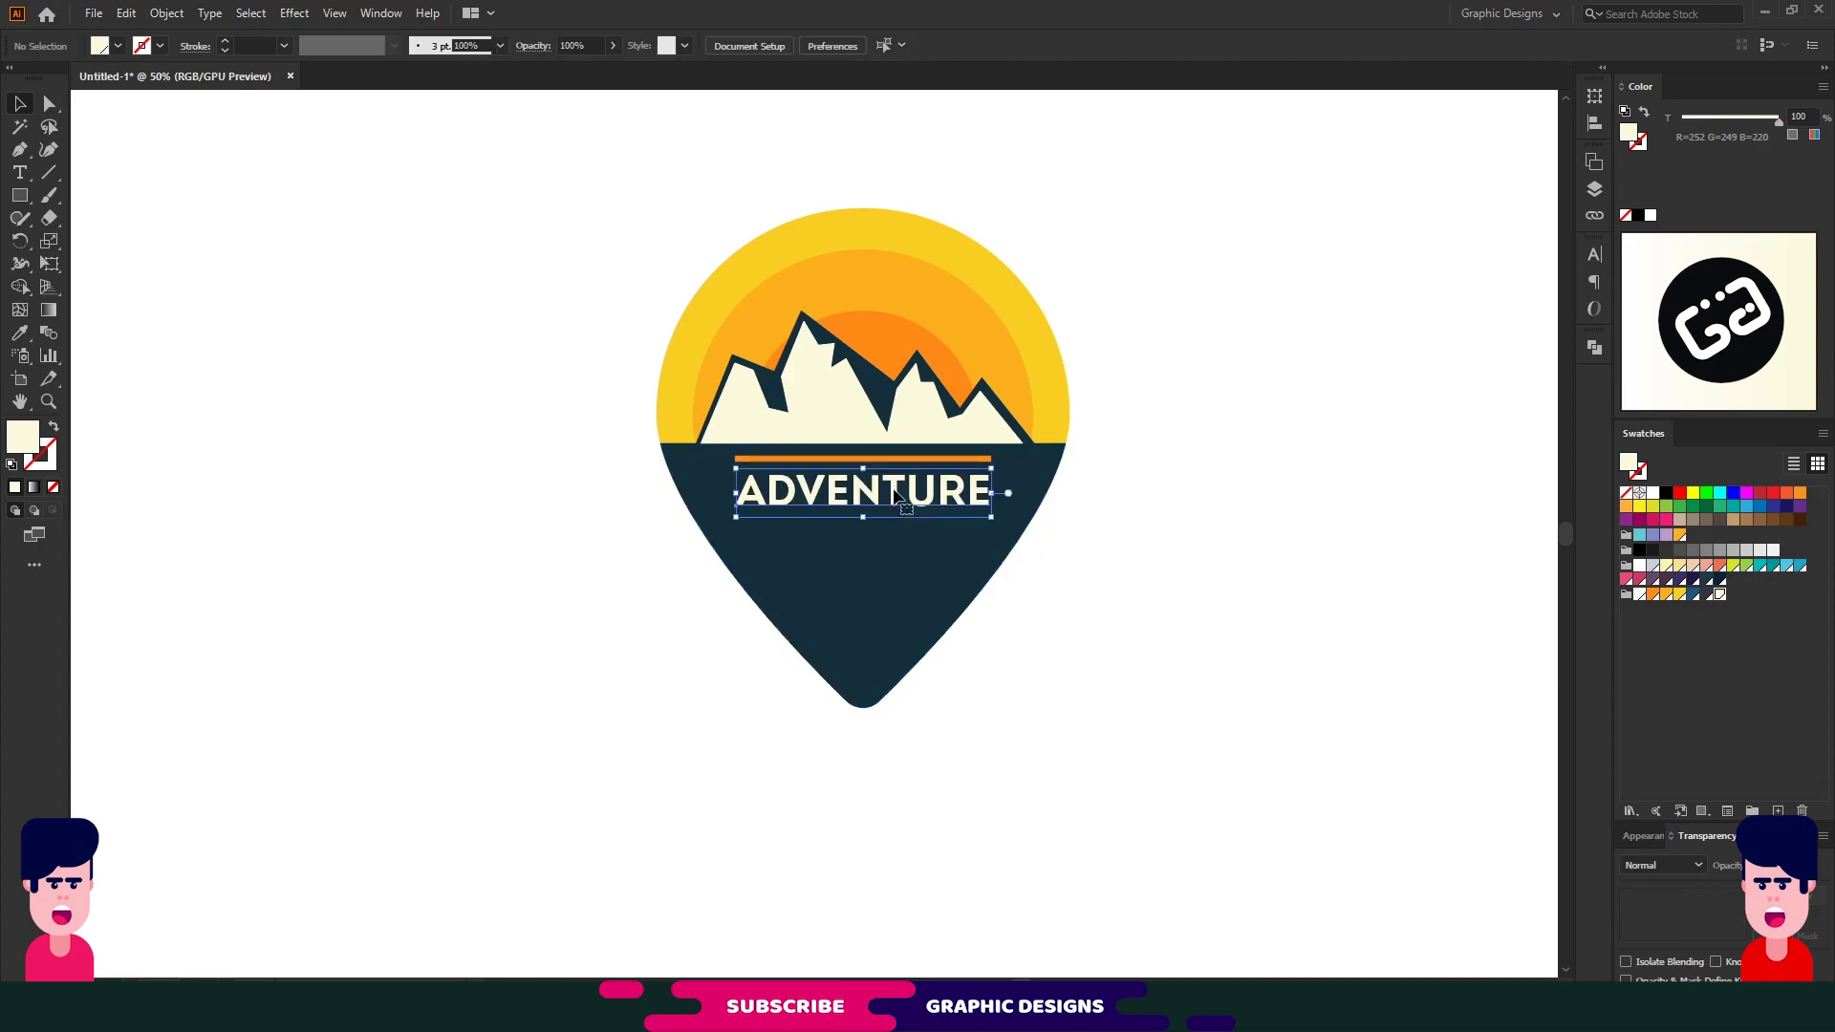
left_click_drag(895, 503, 902, 537, "alt")
double_click(900, 536)
type("PARK")
key("Escape")
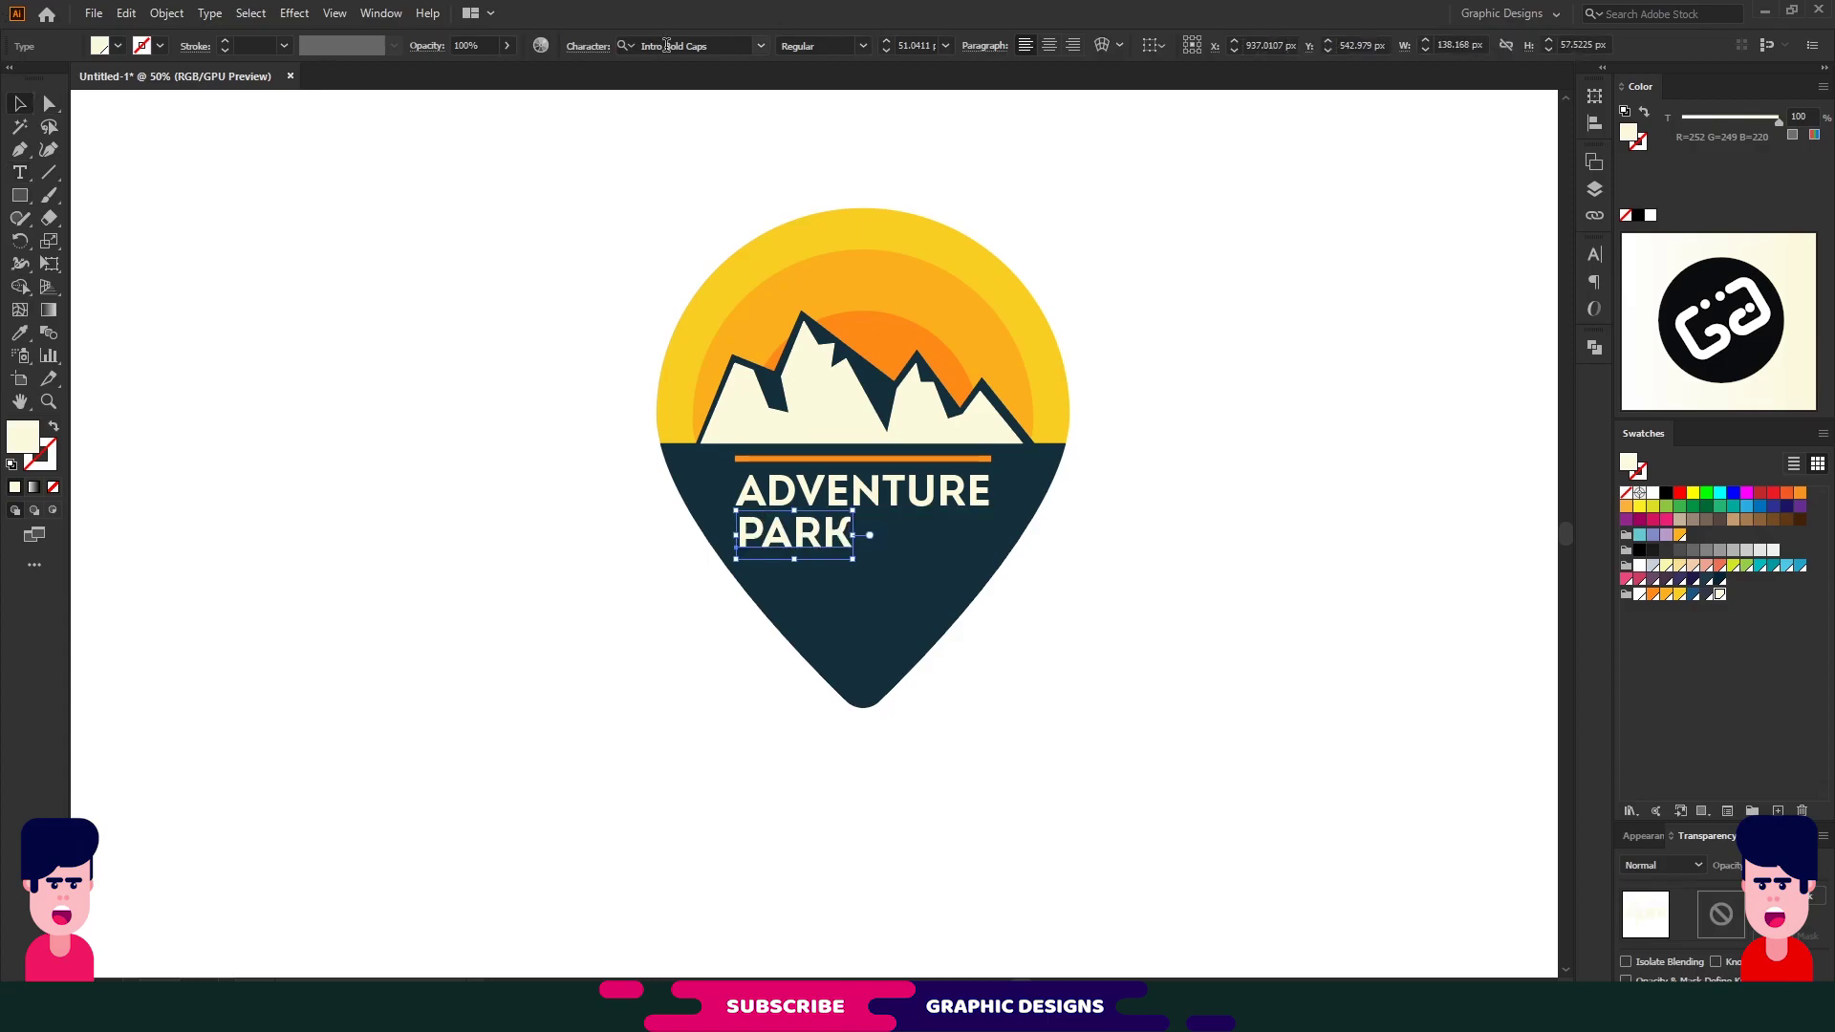
left_click(667, 45)
left_click(760, 44)
type("Intro")
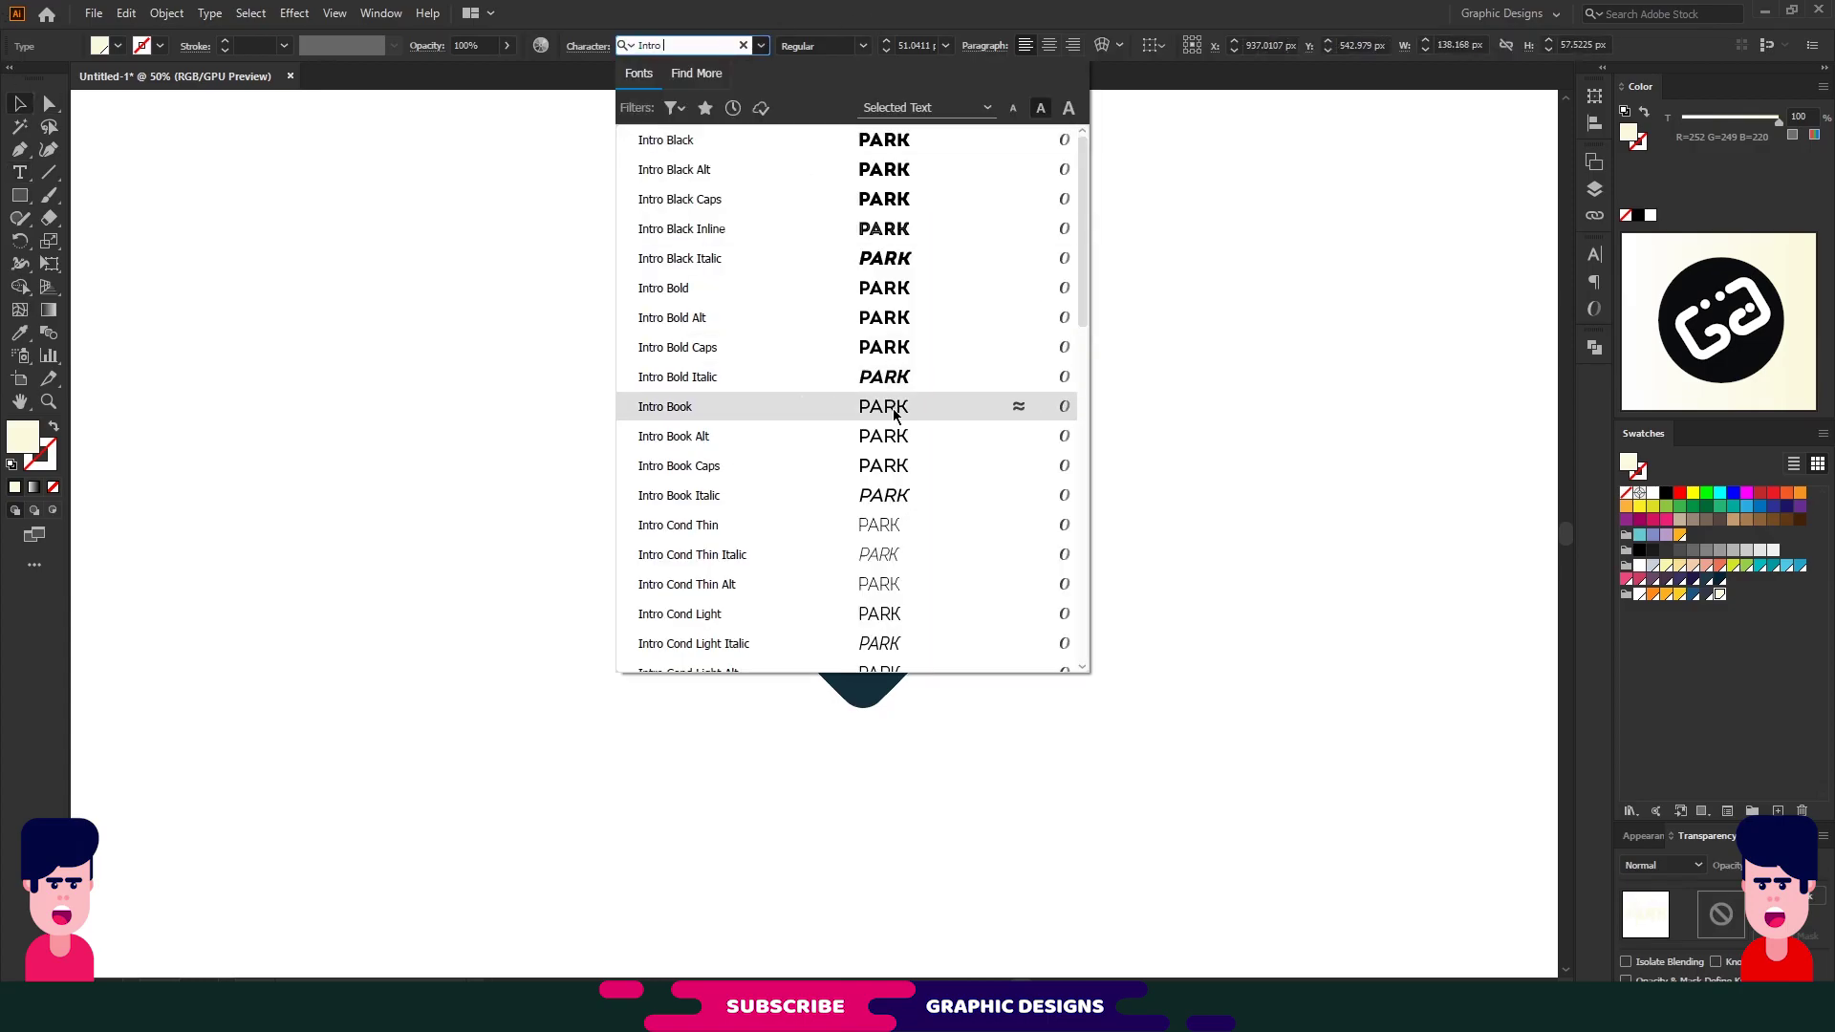
left_click(889, 410)
left_click_drag(814, 553, 883, 552)
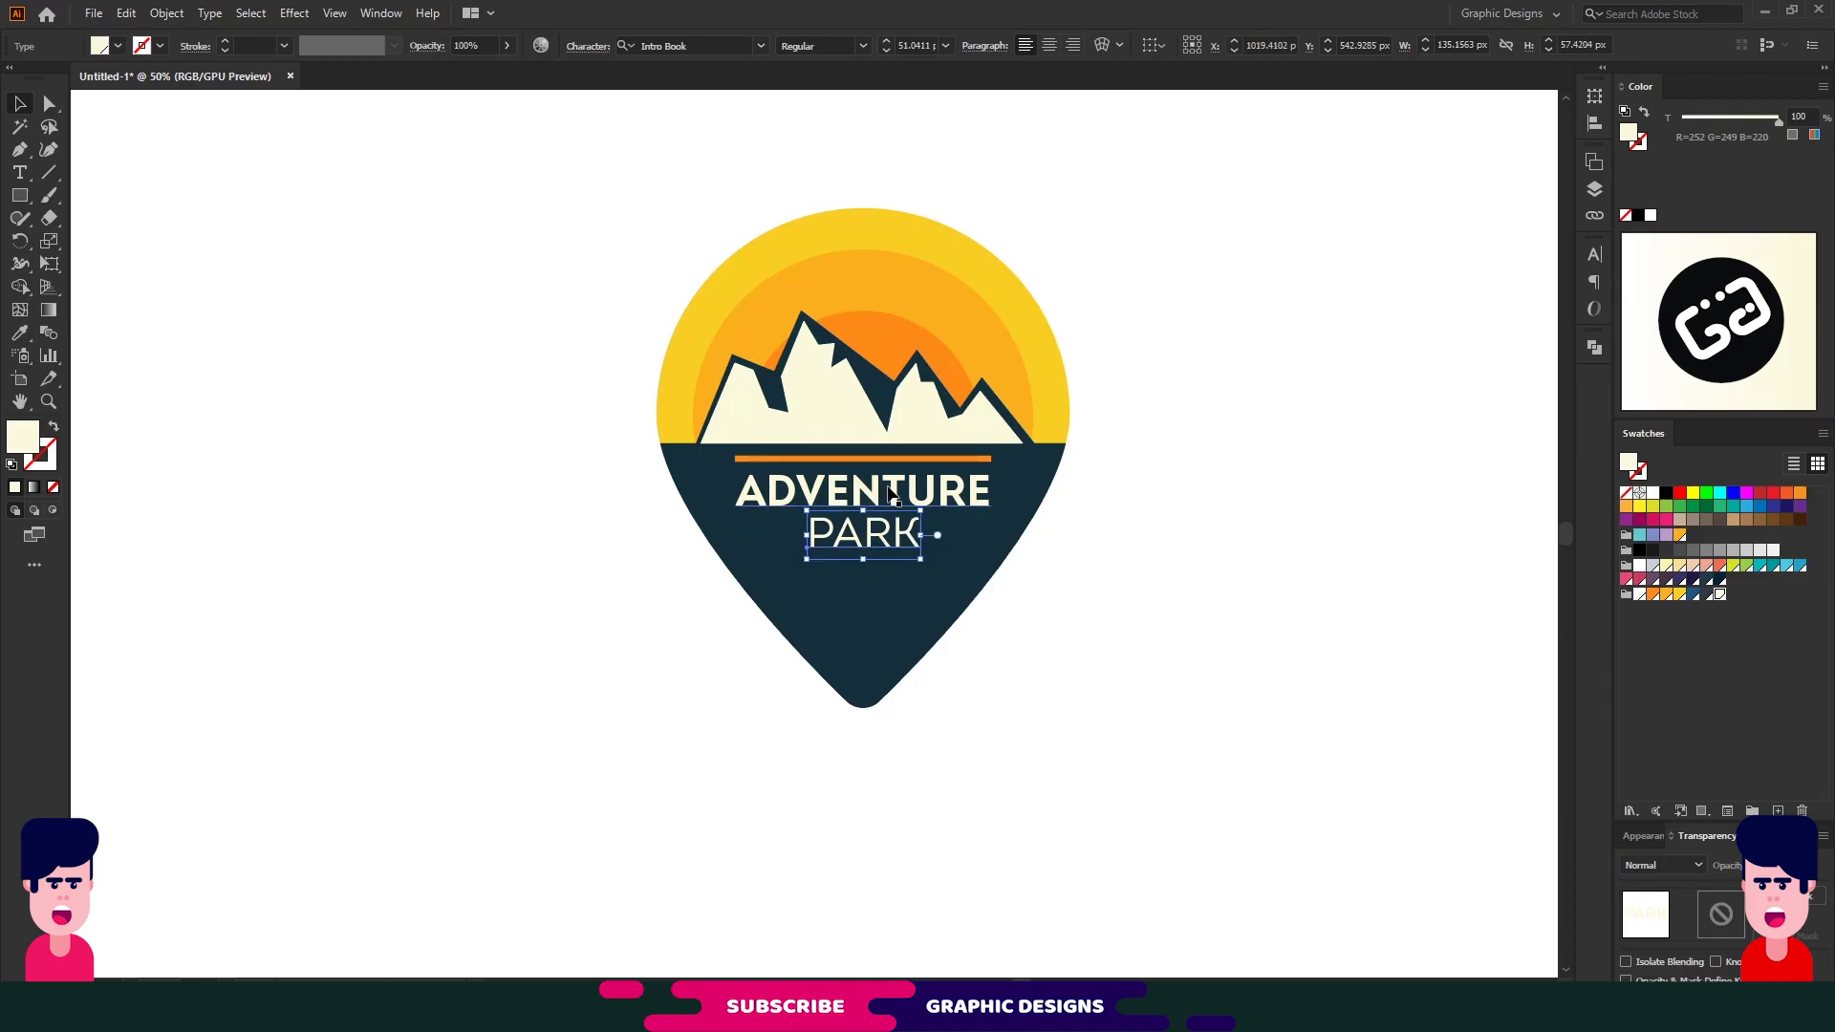
Select the whole logo and align all its pieces on one horizontal centre line
left_click(892, 495, "shift")
left_click(1138, 298)
key("ctrl+a")
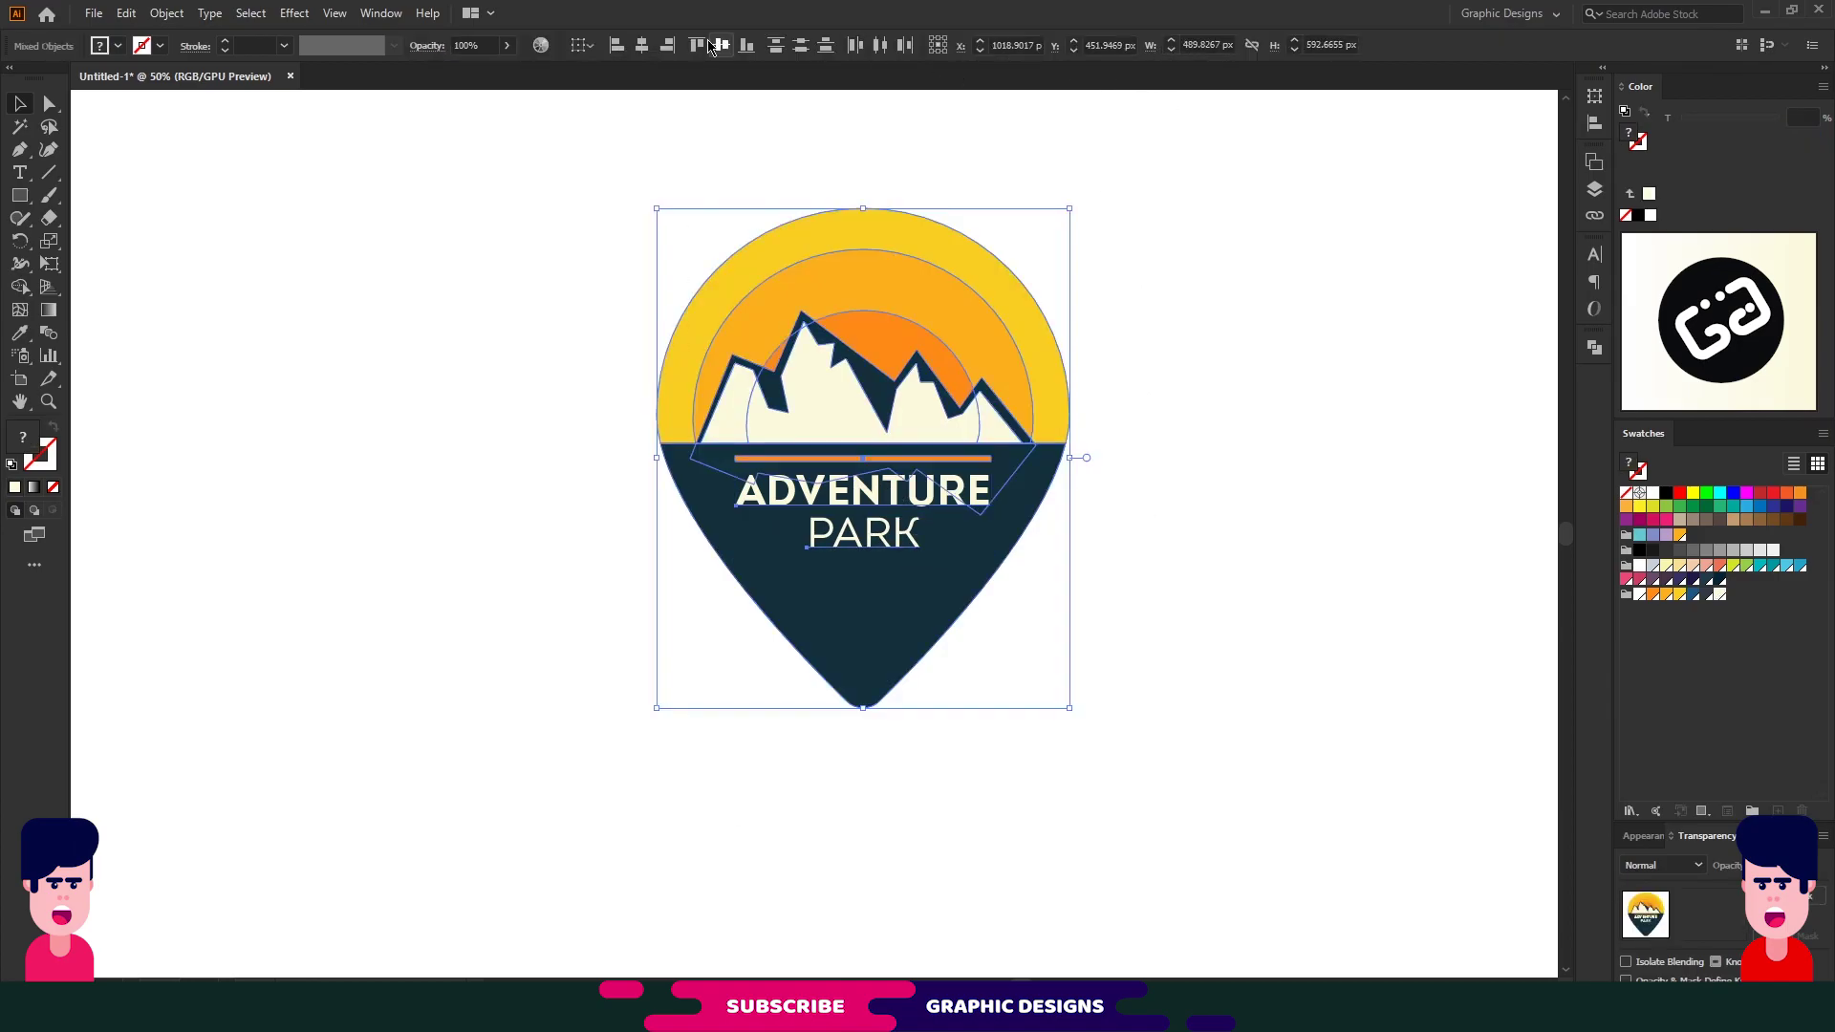
left_click(643, 48)
left_click(535, 615)
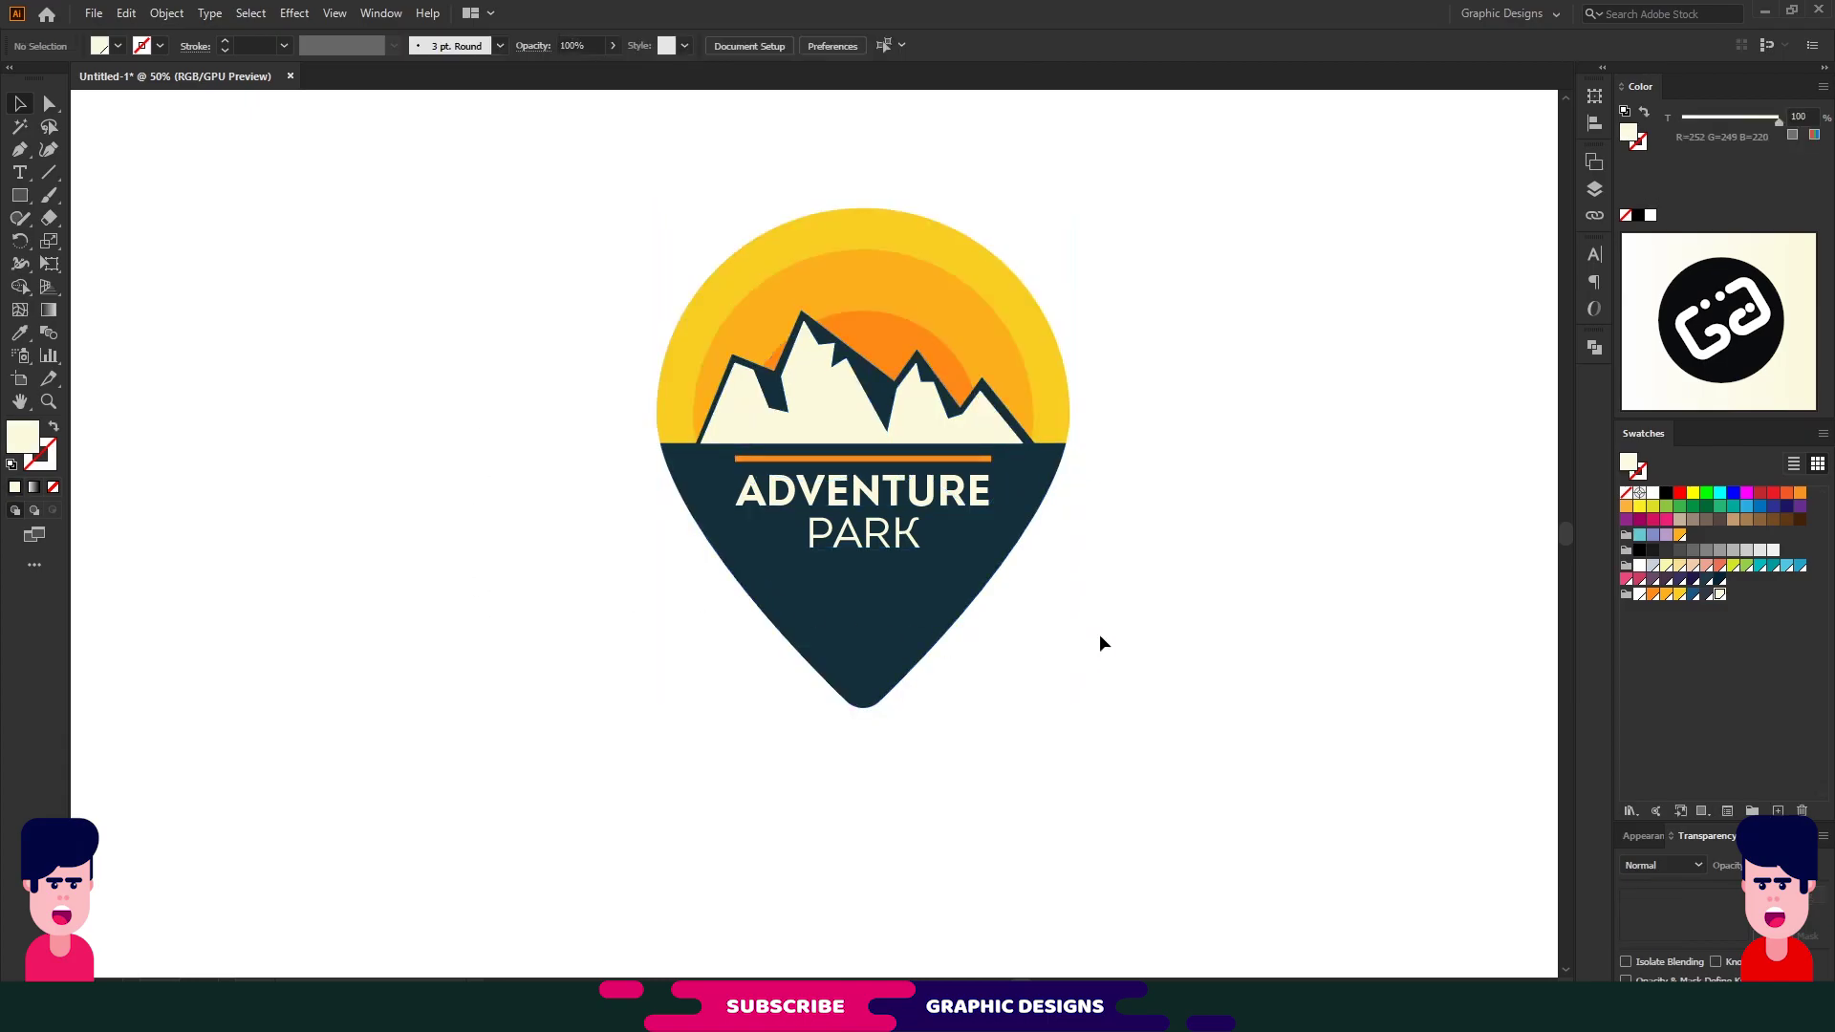
Draw a small cream star left of PARK and drag a copy to its right side
left_click(32, 198)
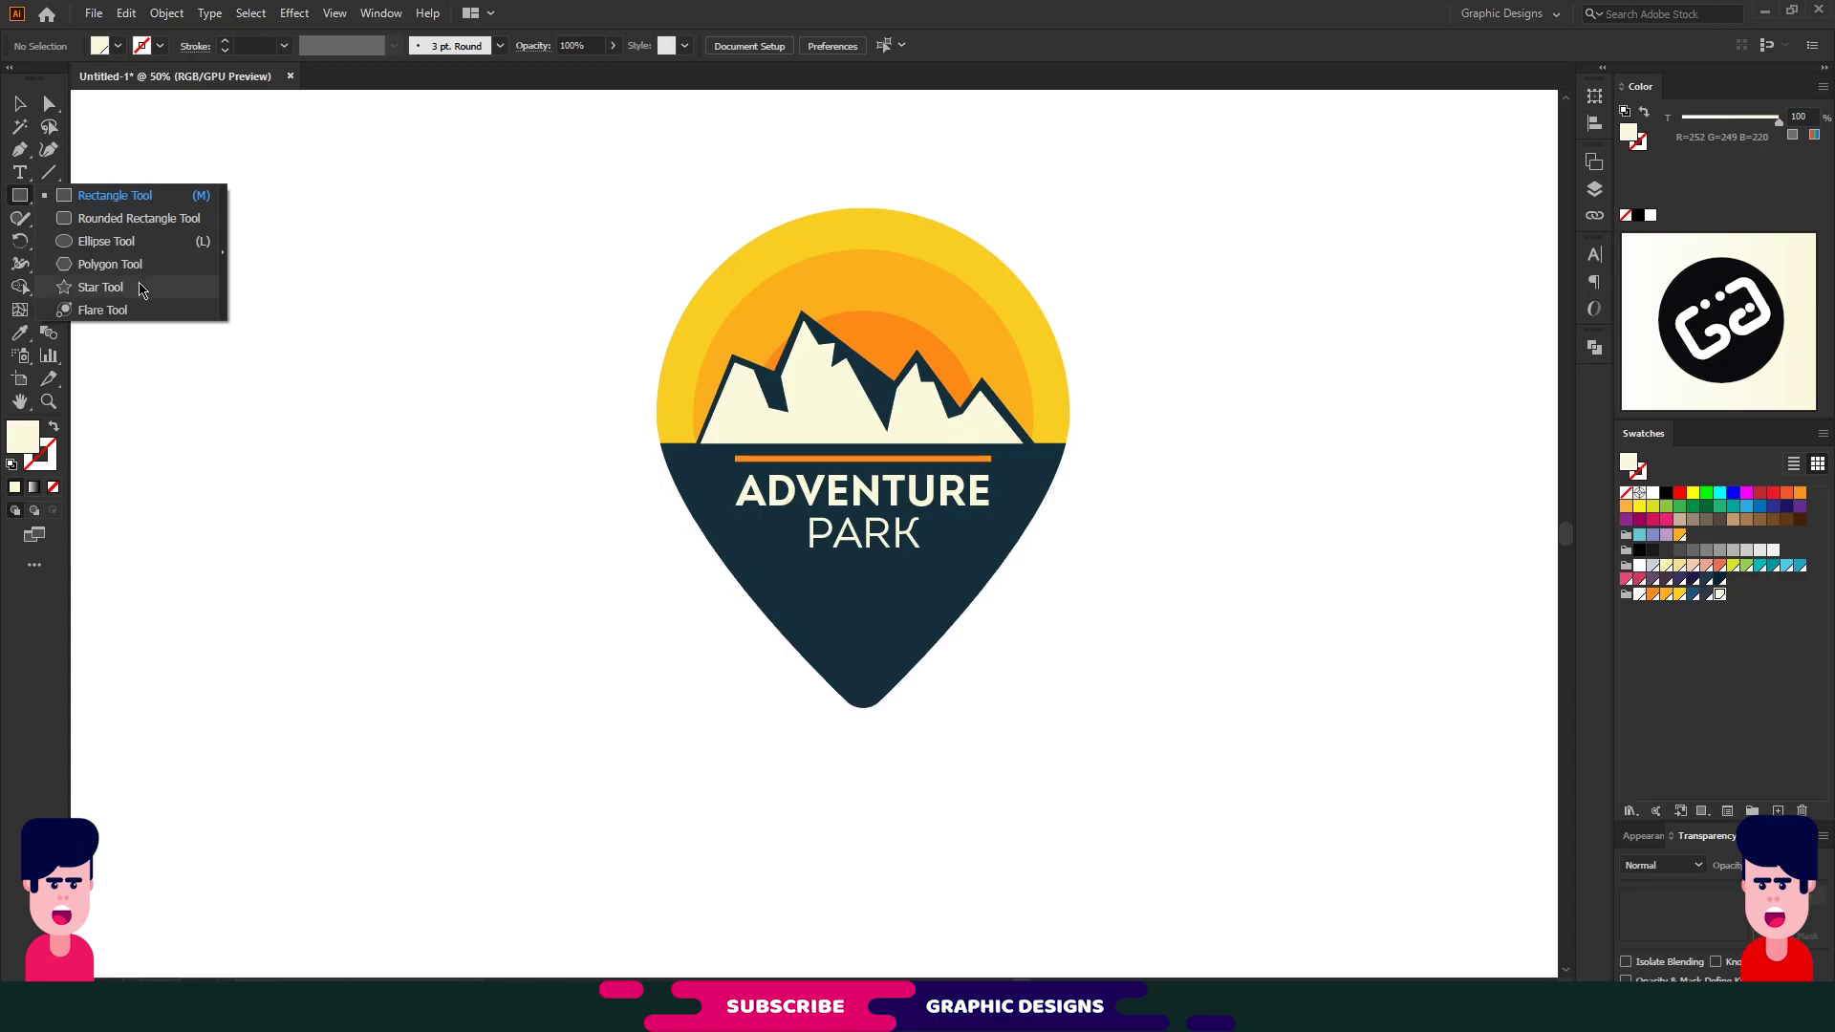
left_click(100, 288)
left_click_drag(768, 531, 780, 533)
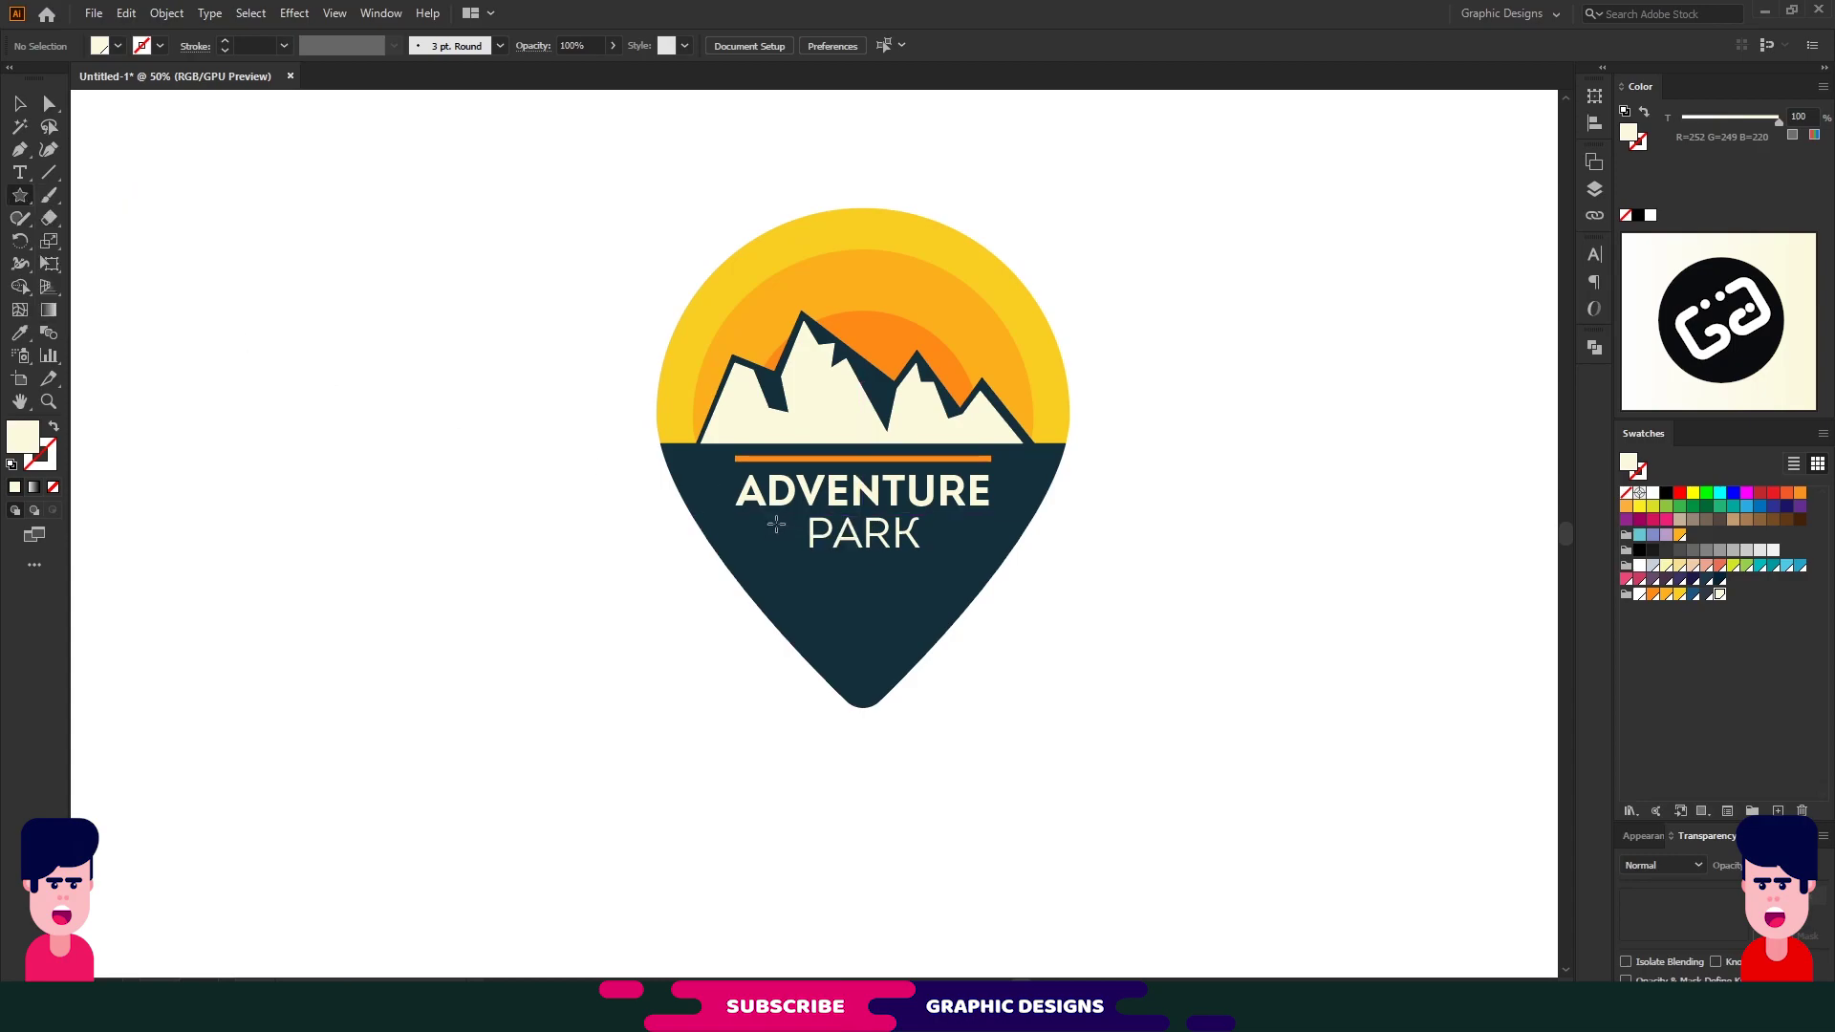
key("v")
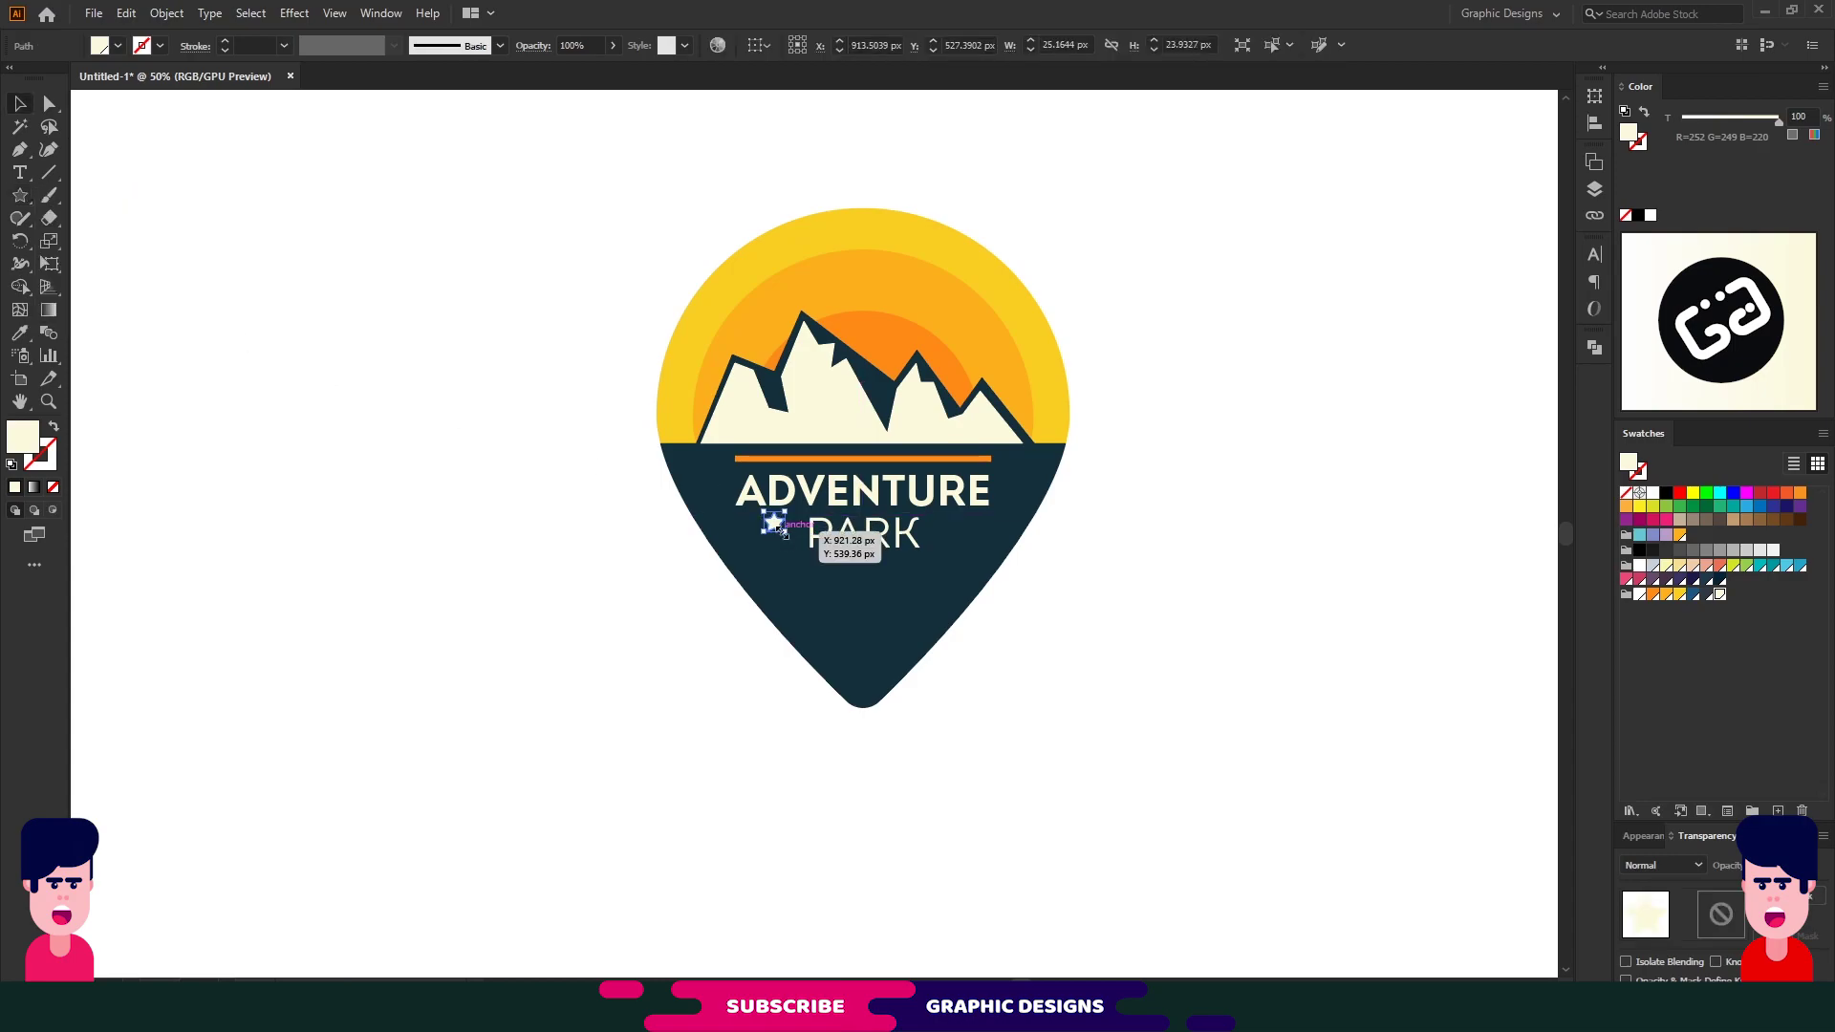
left_click_drag(775, 529, 941, 534)
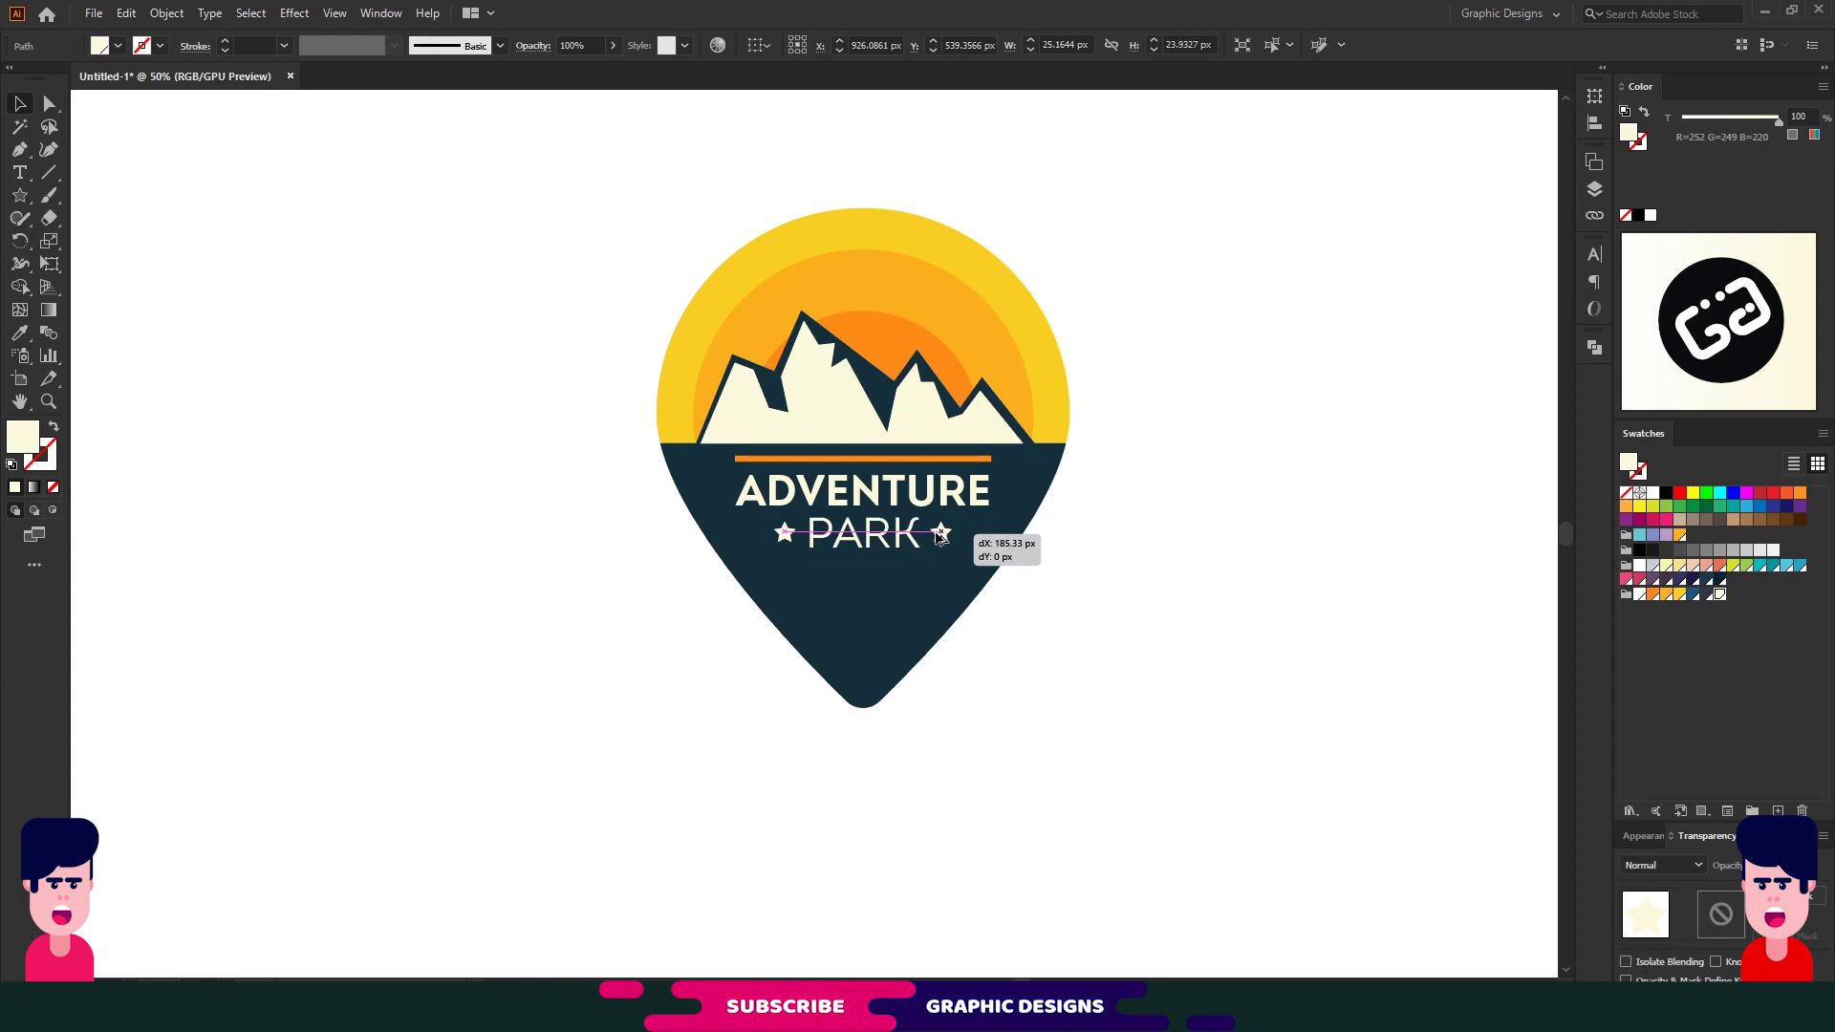
Select both stars and the whole logo to check alignment, then deselect
left_click(1108, 536)
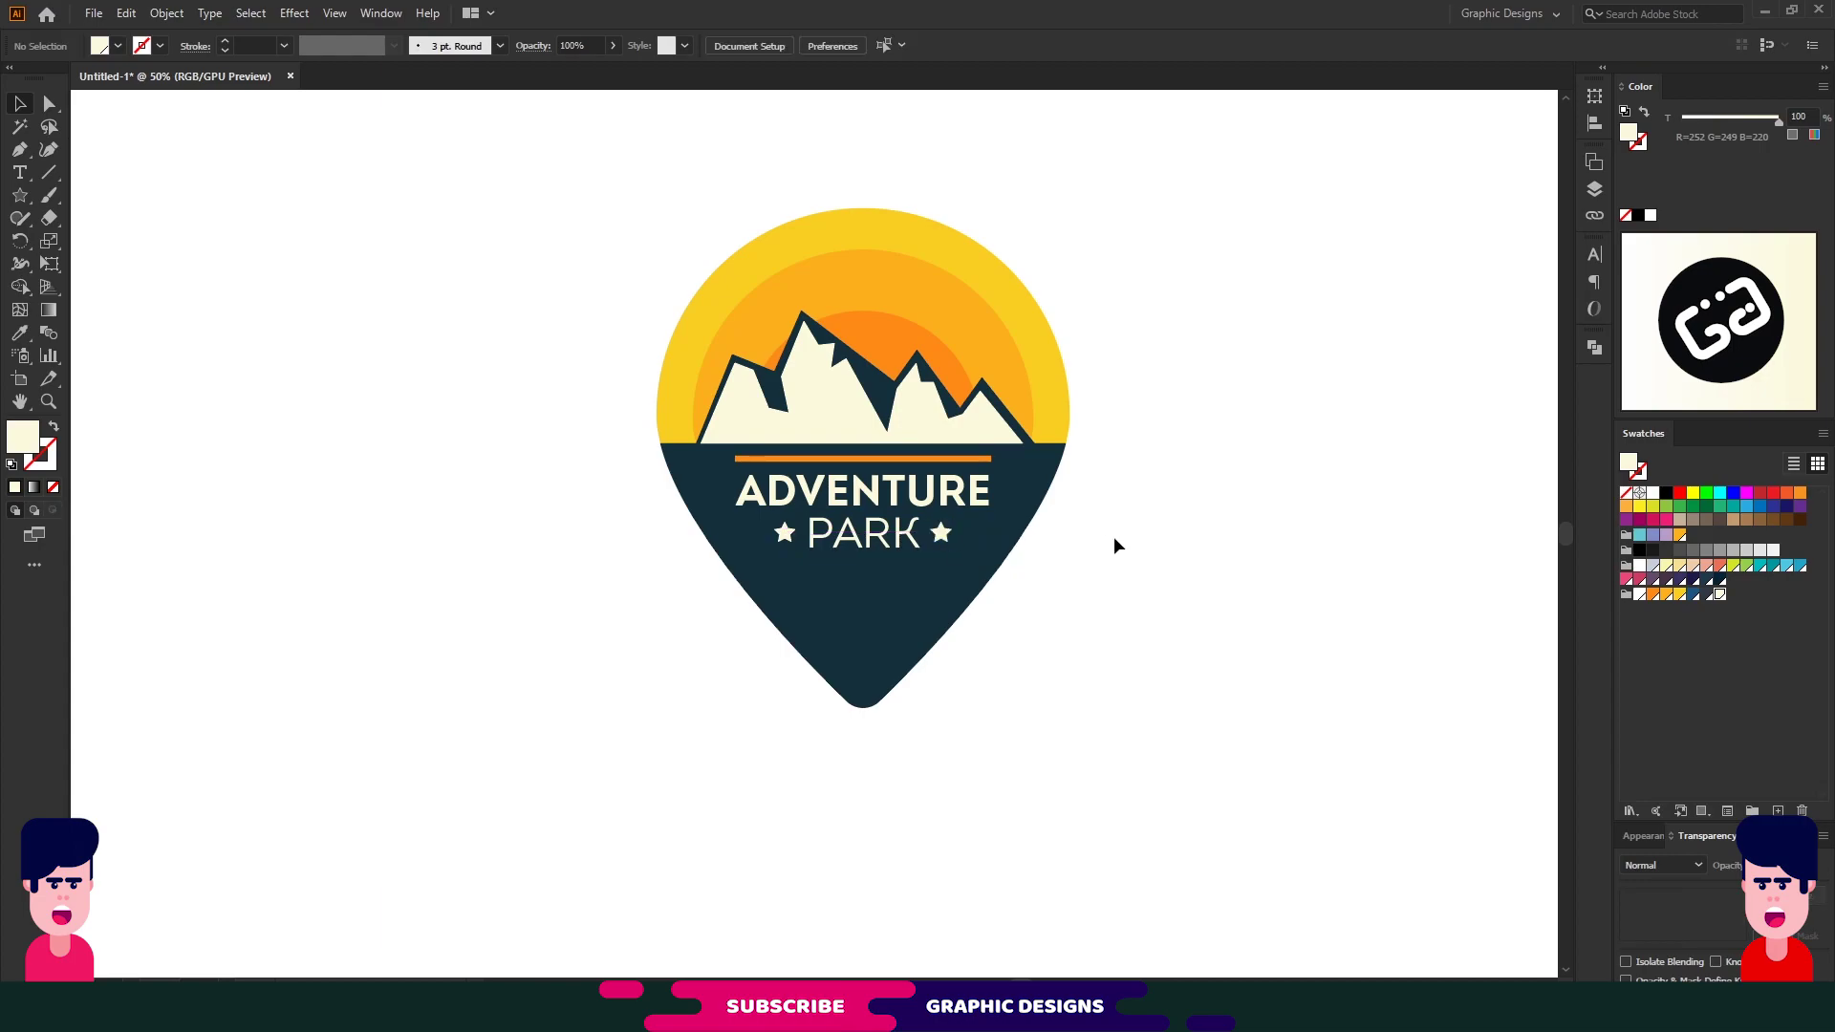
left_click(943, 534)
left_click(785, 535, "shift")
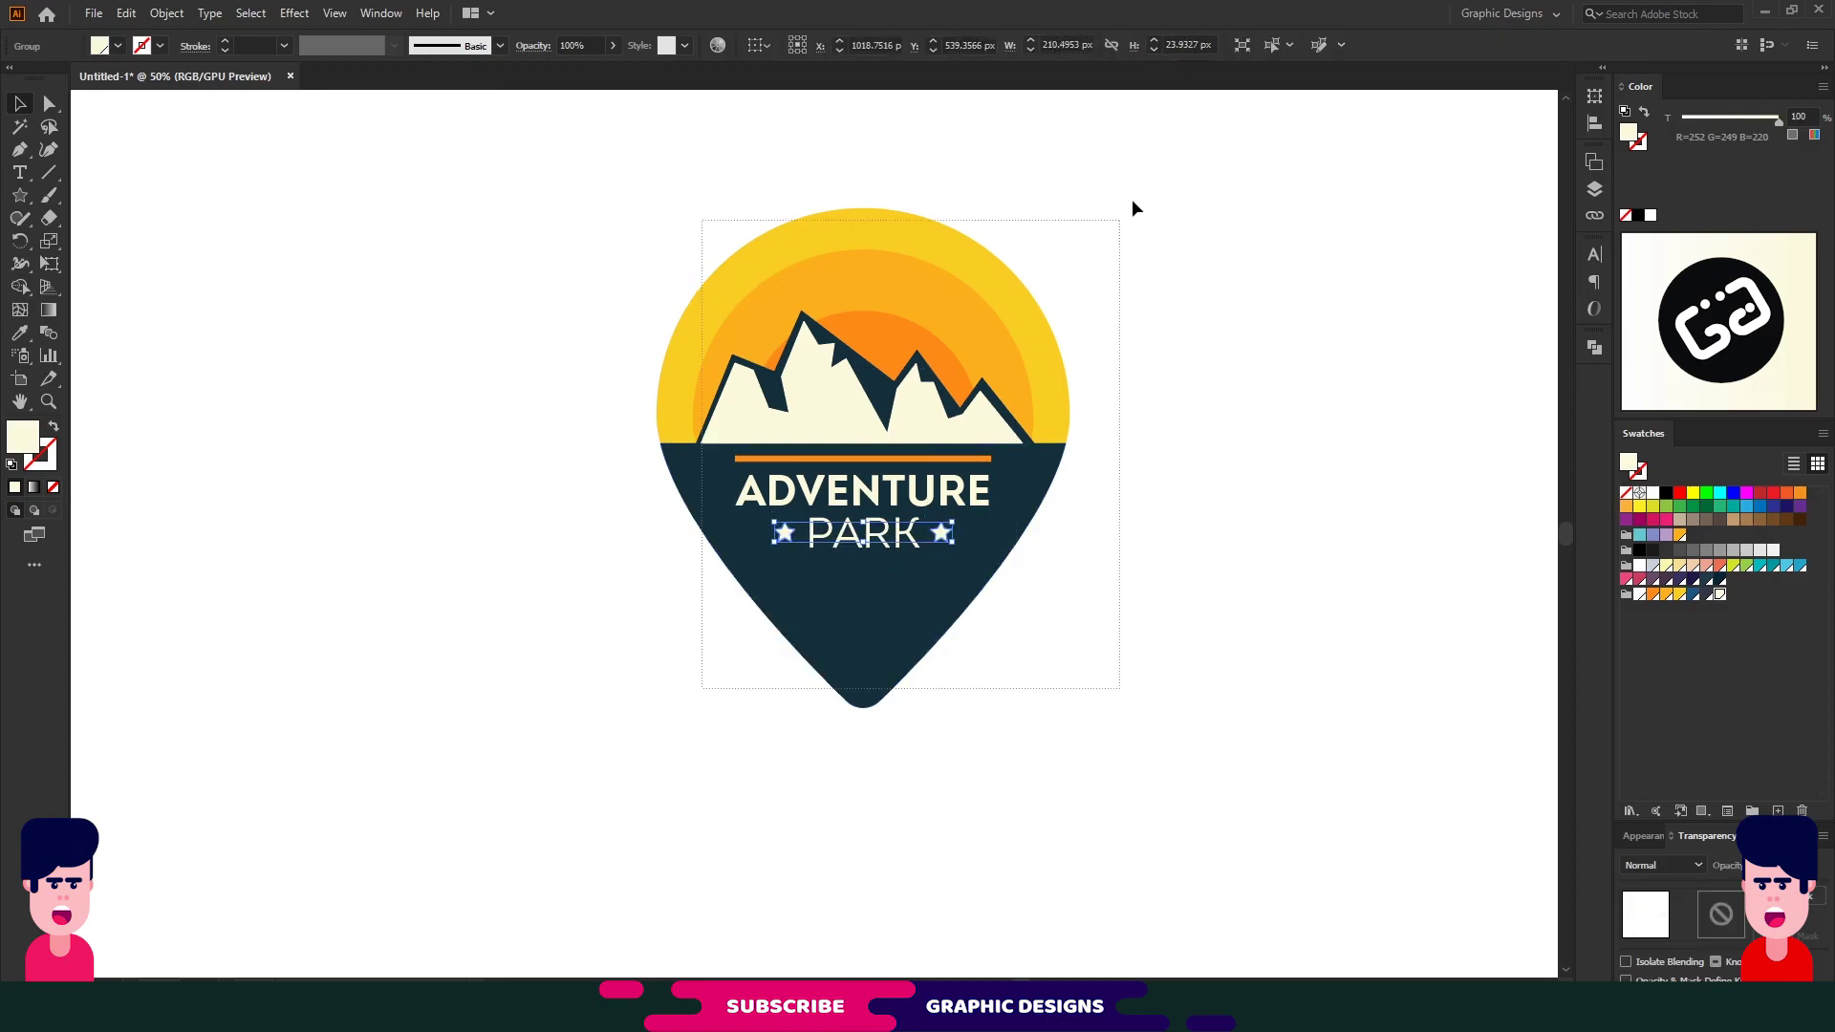
left_click_drag(701, 690, 1135, 195)
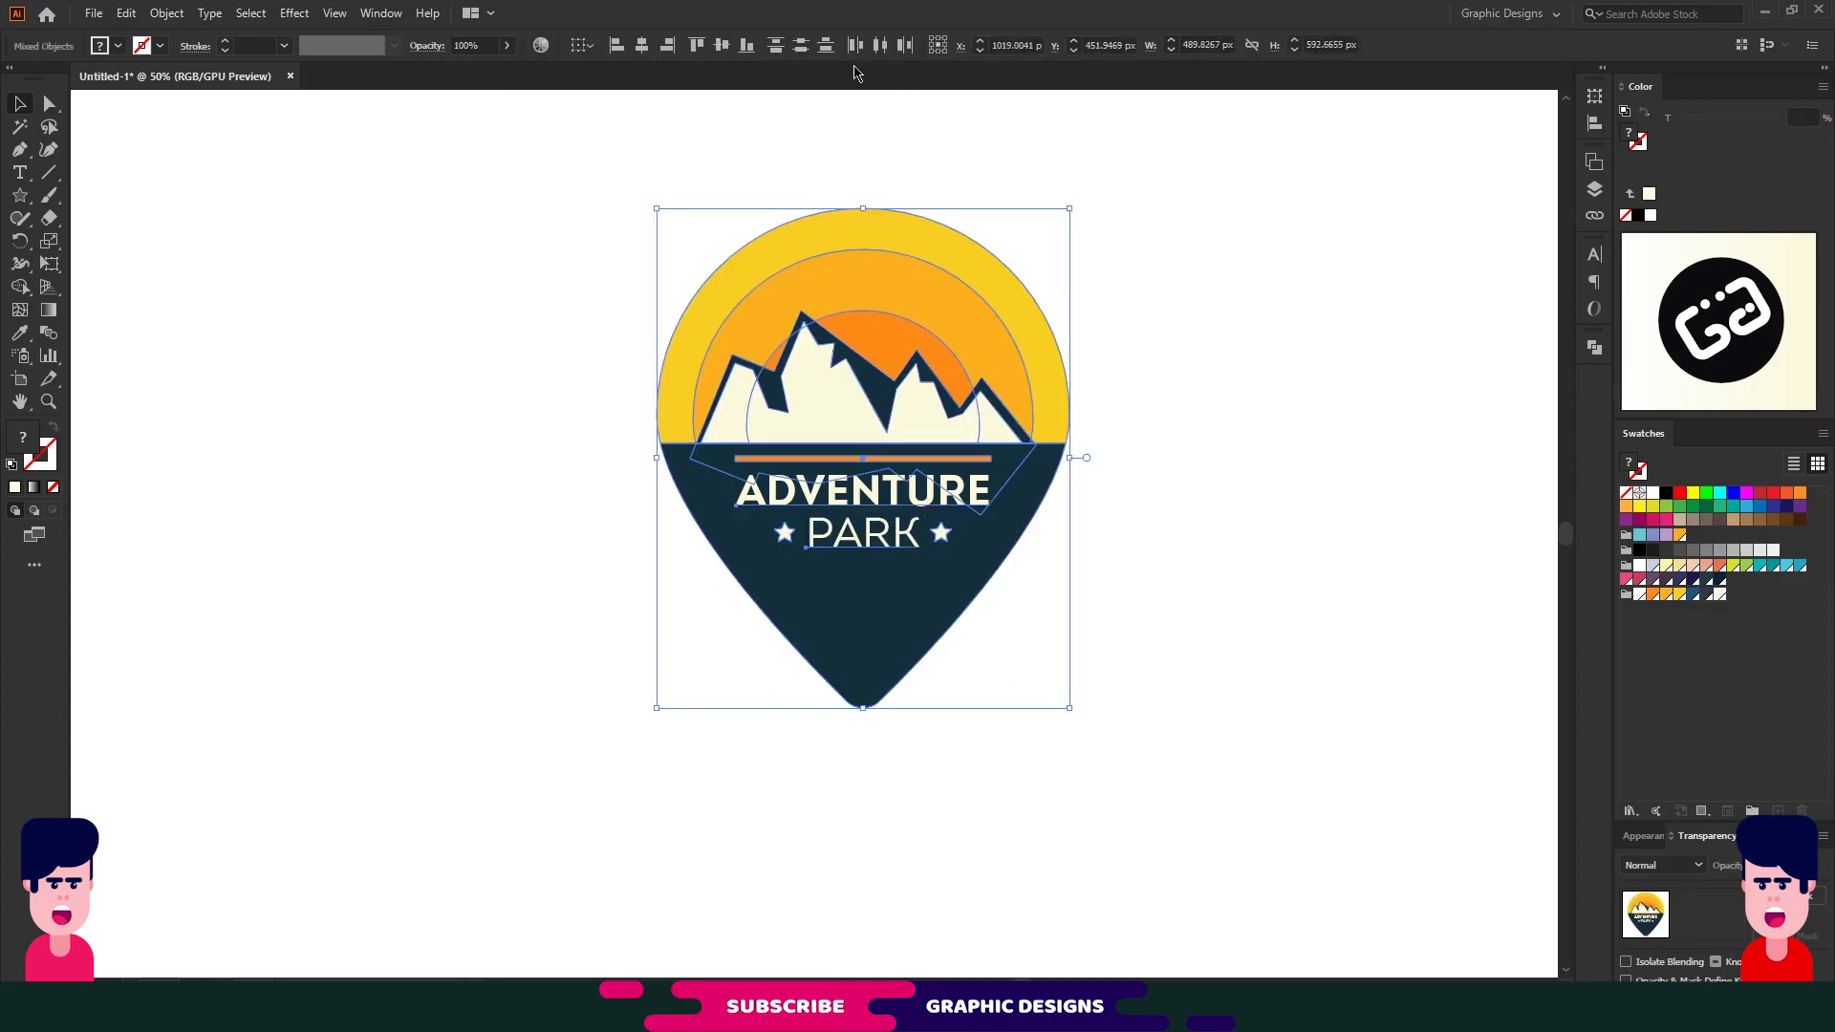
left_click(1194, 534)
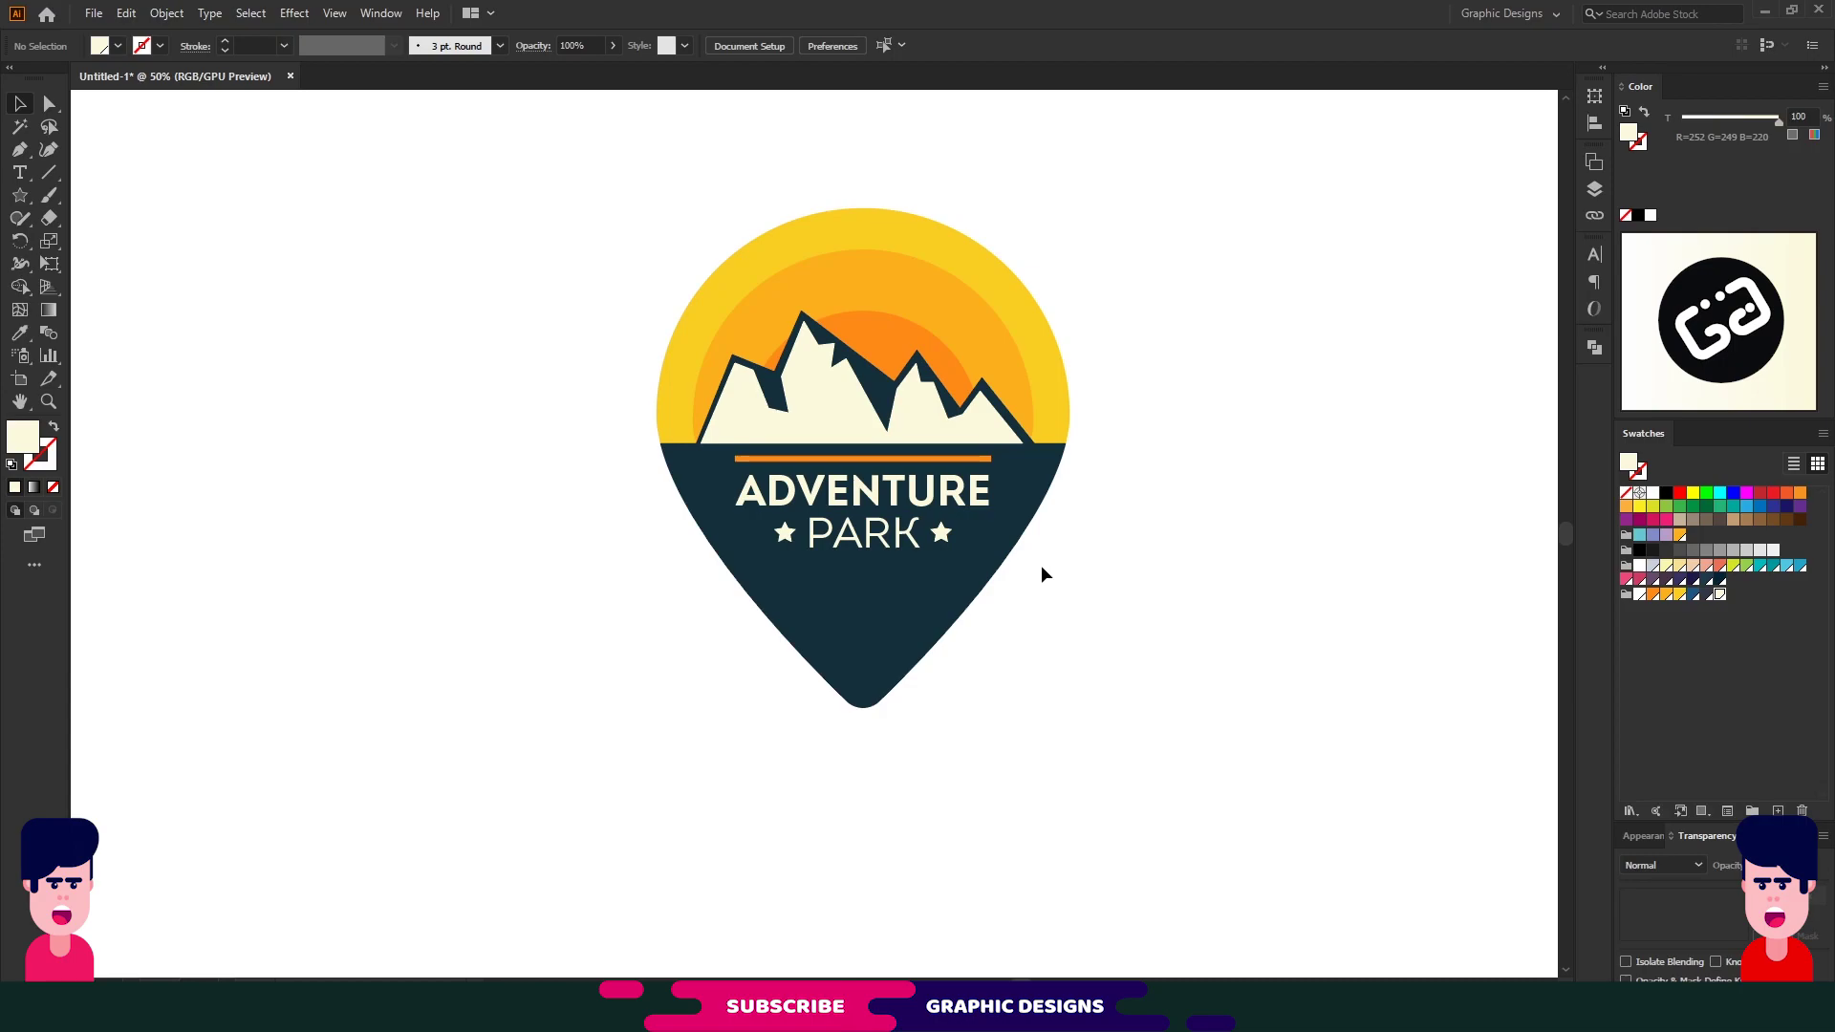
Draw a small circle on blank canvas and eyedropper the logo's orange onto it
left_click(20, 197)
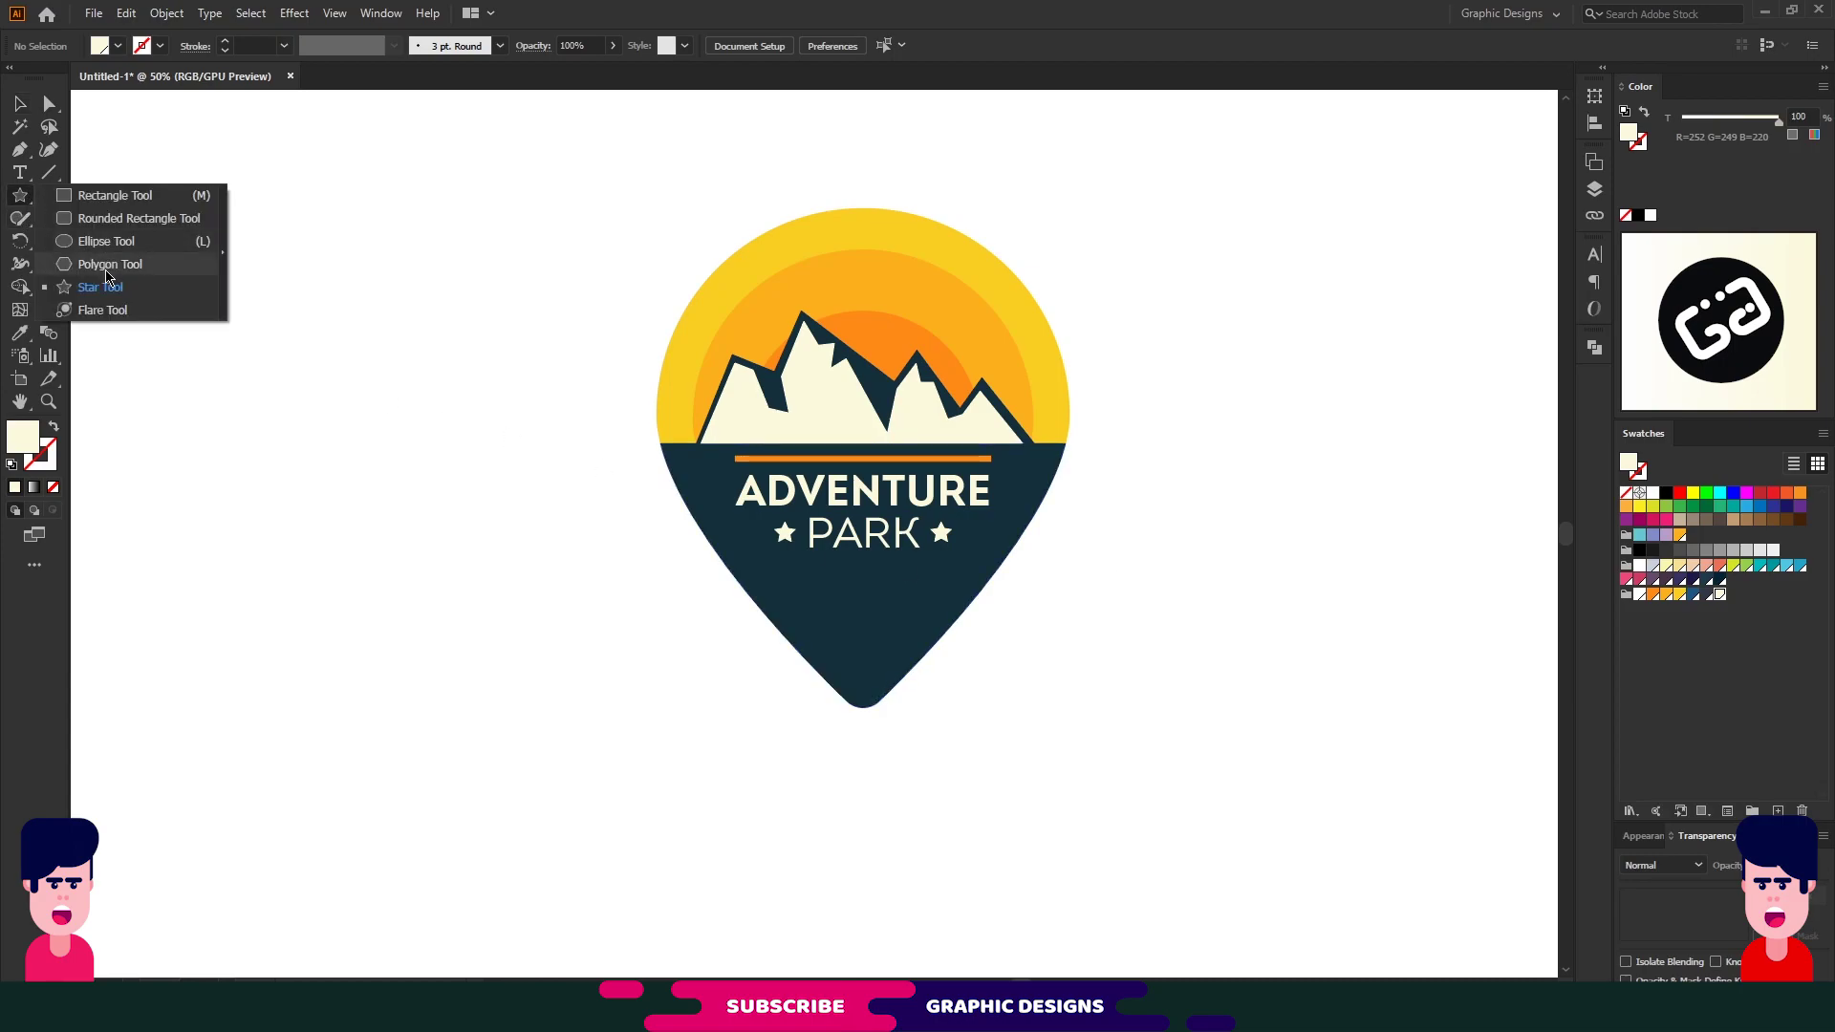
left_click(115, 245)
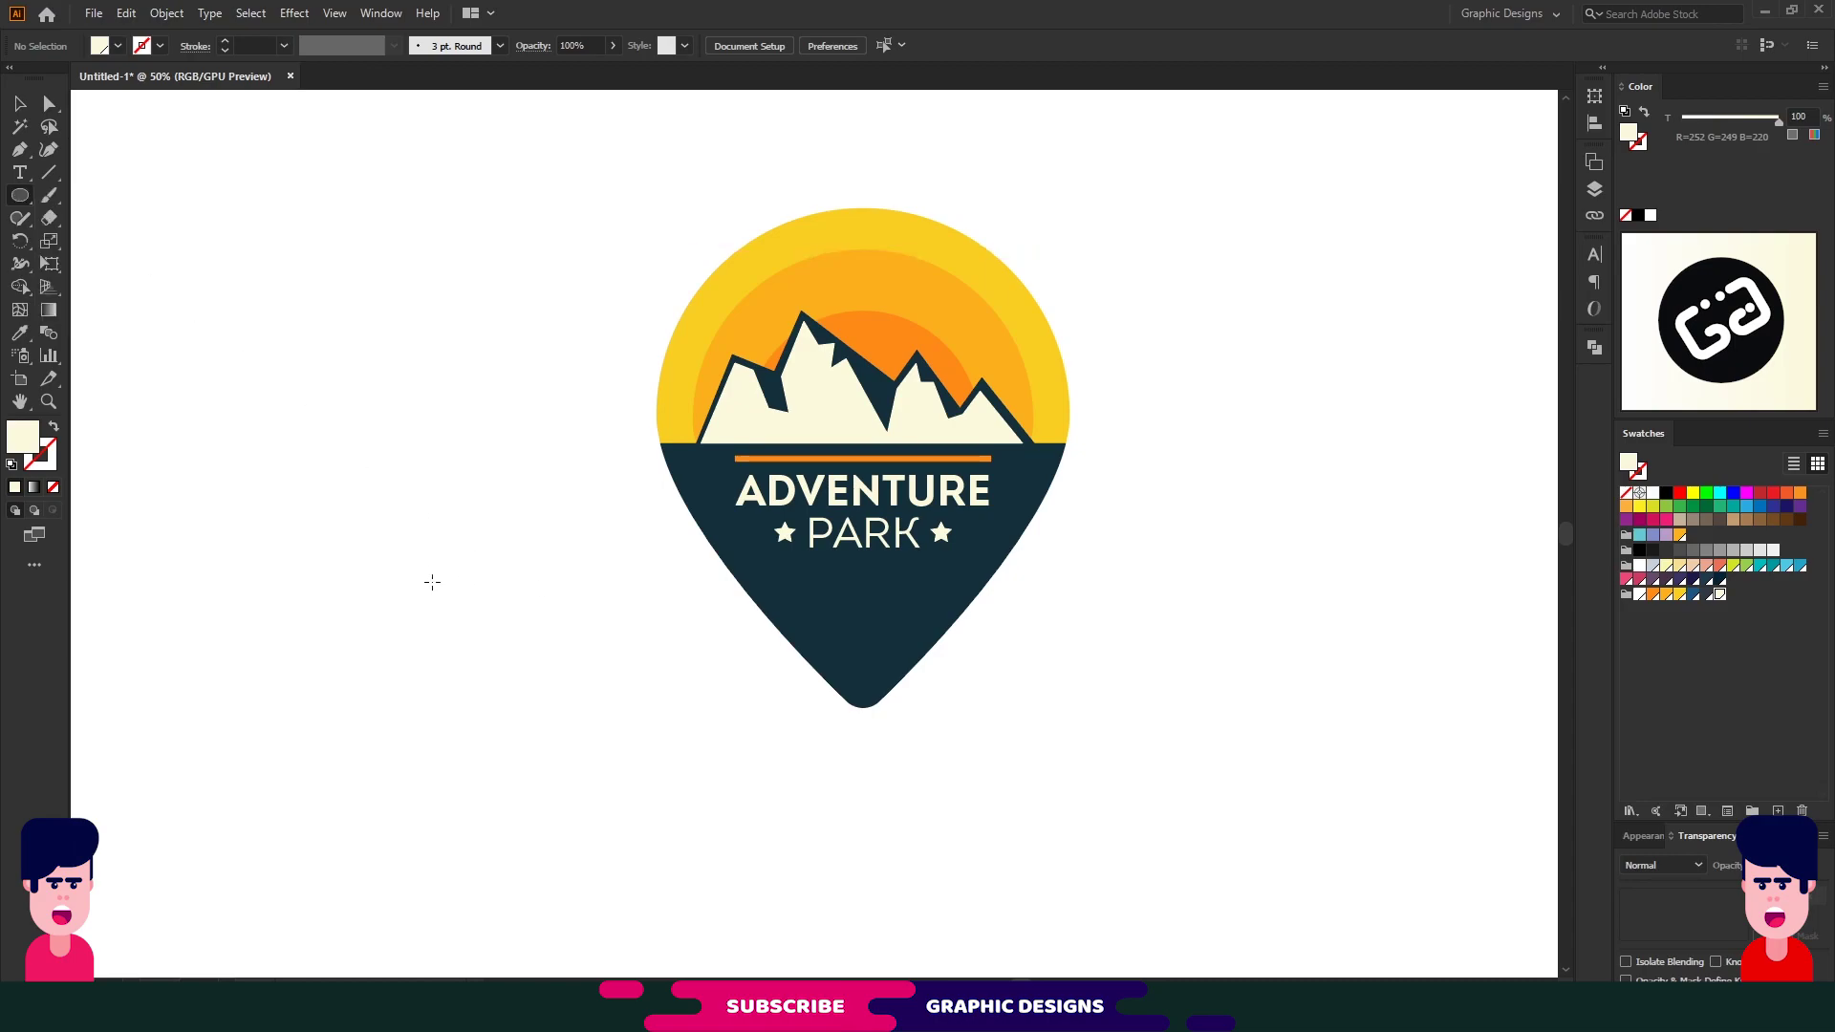
left_click_drag(389, 565, 410, 586)
key("i")
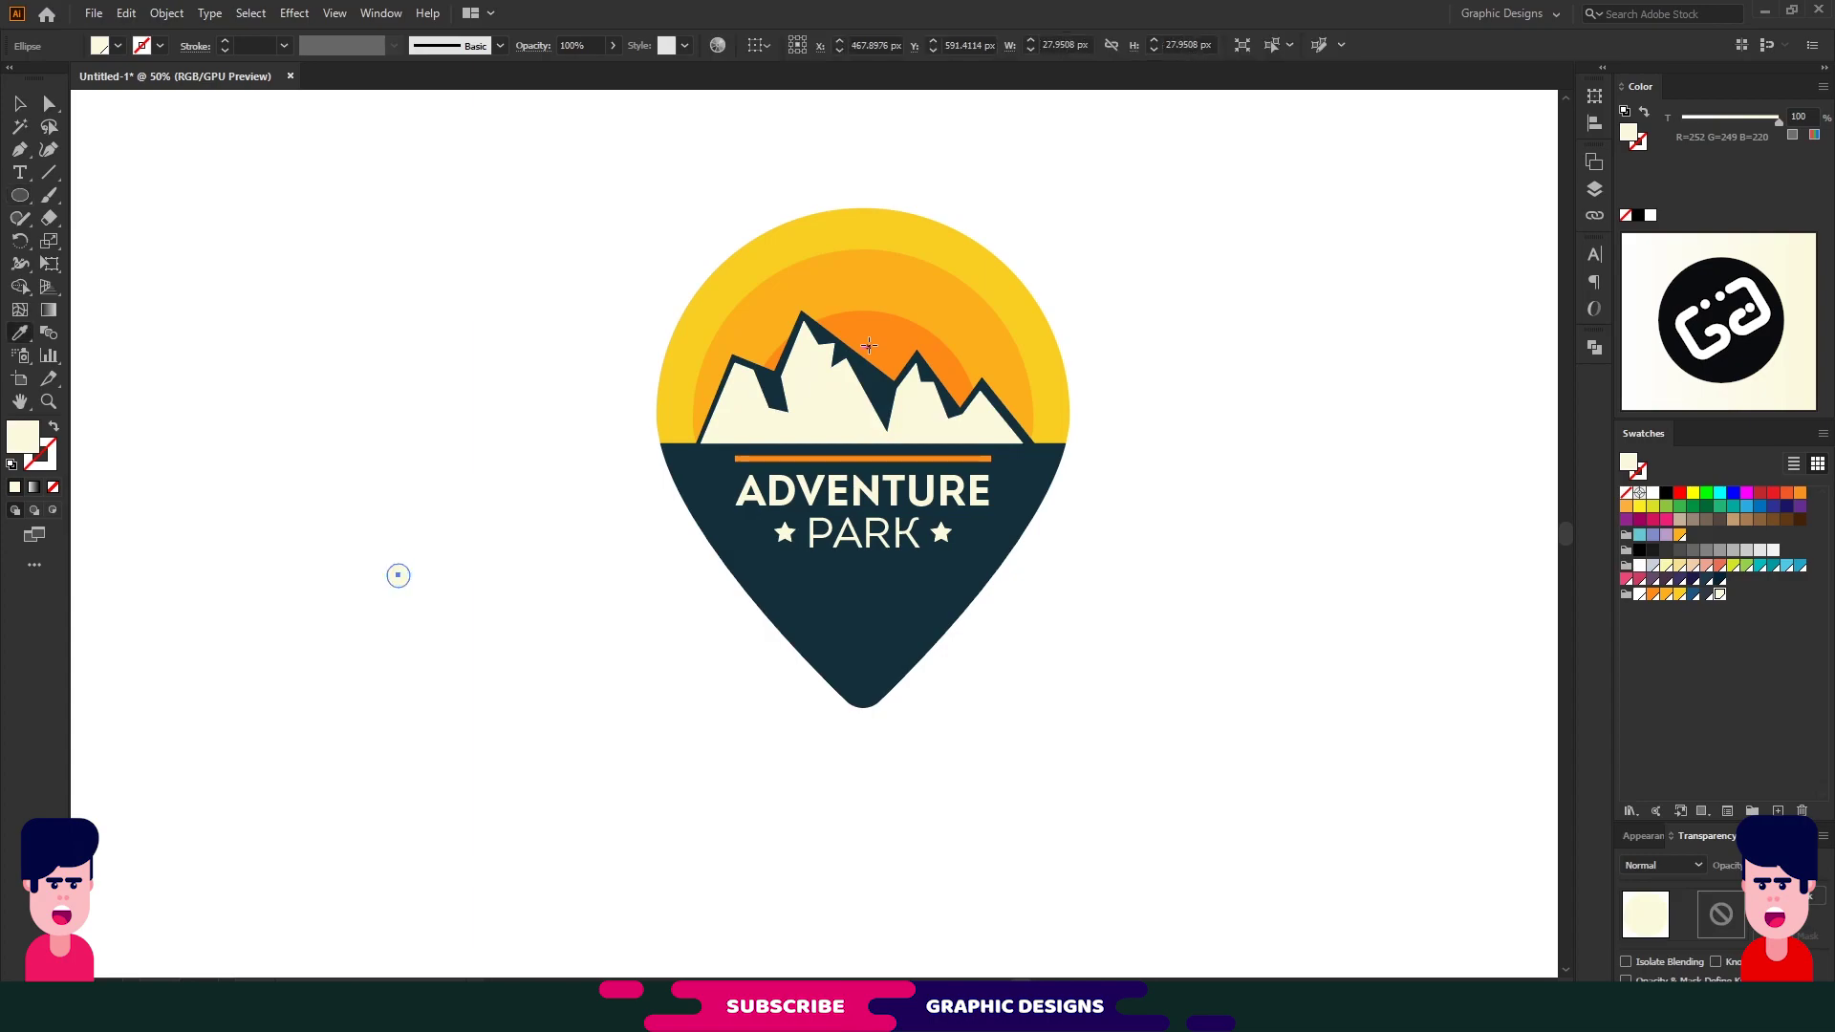
left_click(867, 346)
left_click(21, 104)
Copy the dot below PARK, repeat for a third, group the three dots with the badge
left_click(454, 611)
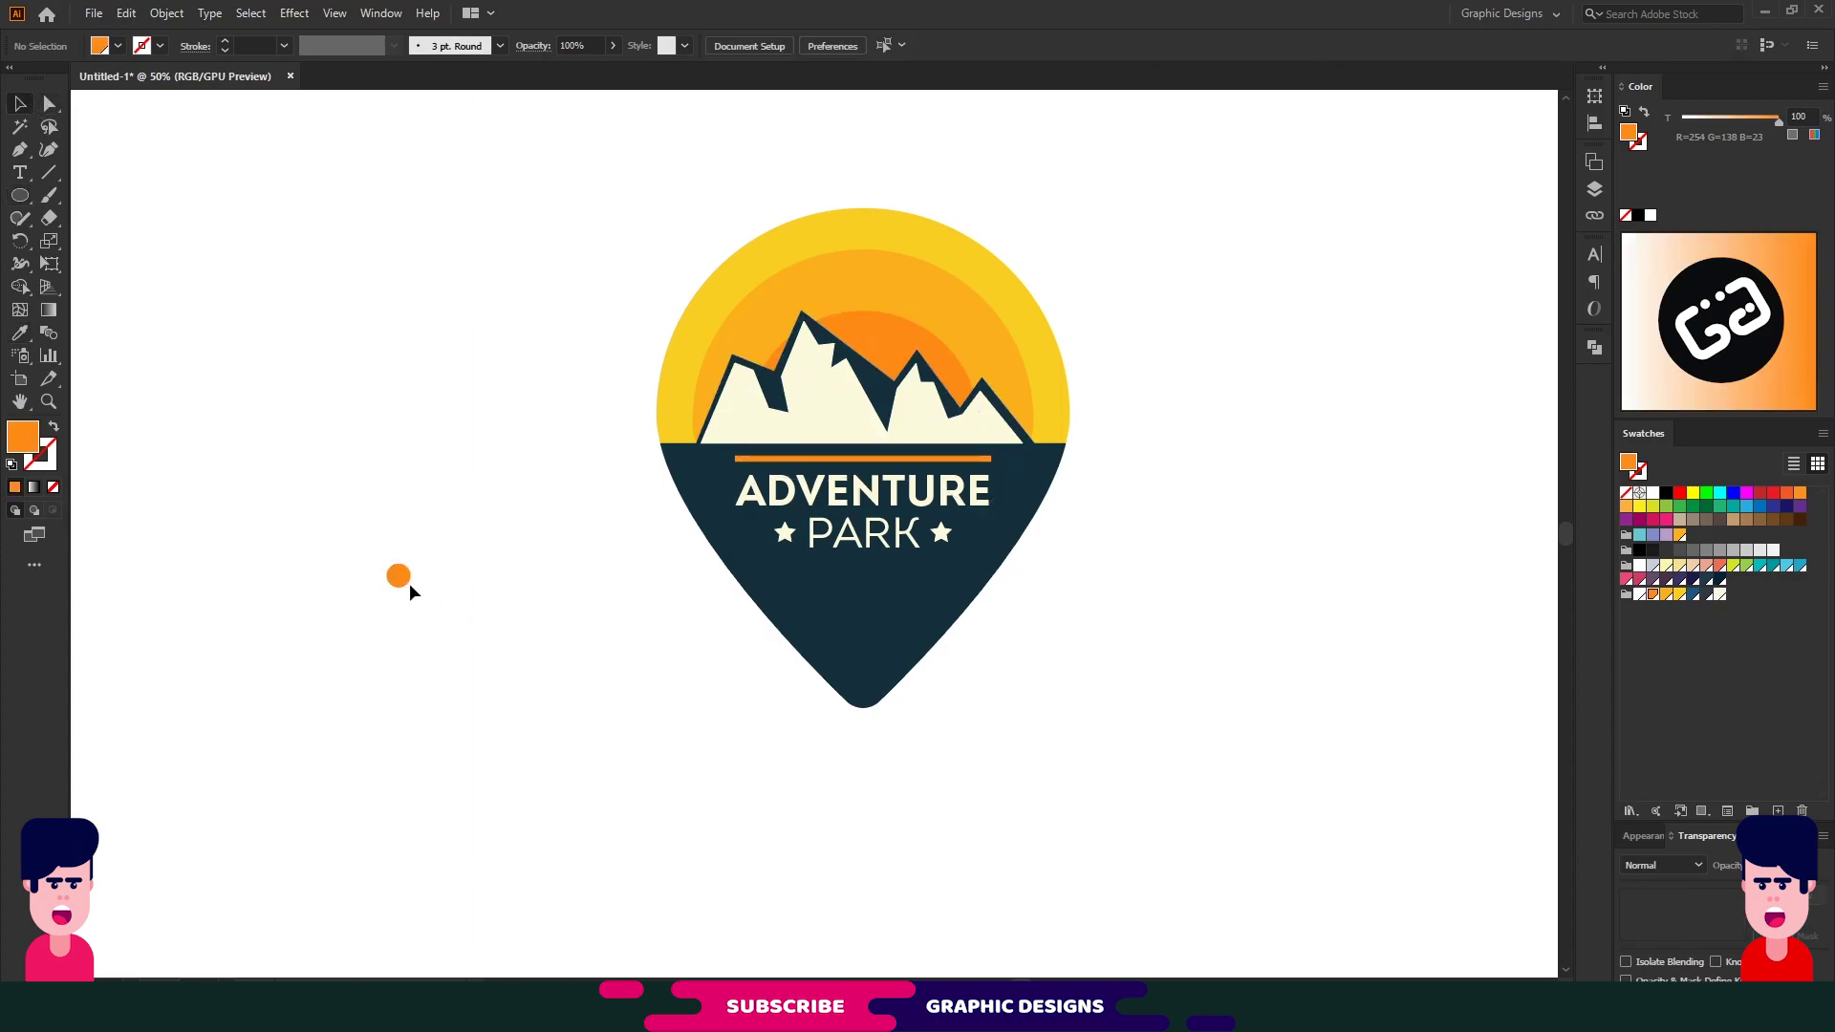
left_click_drag(399, 580, 862, 603)
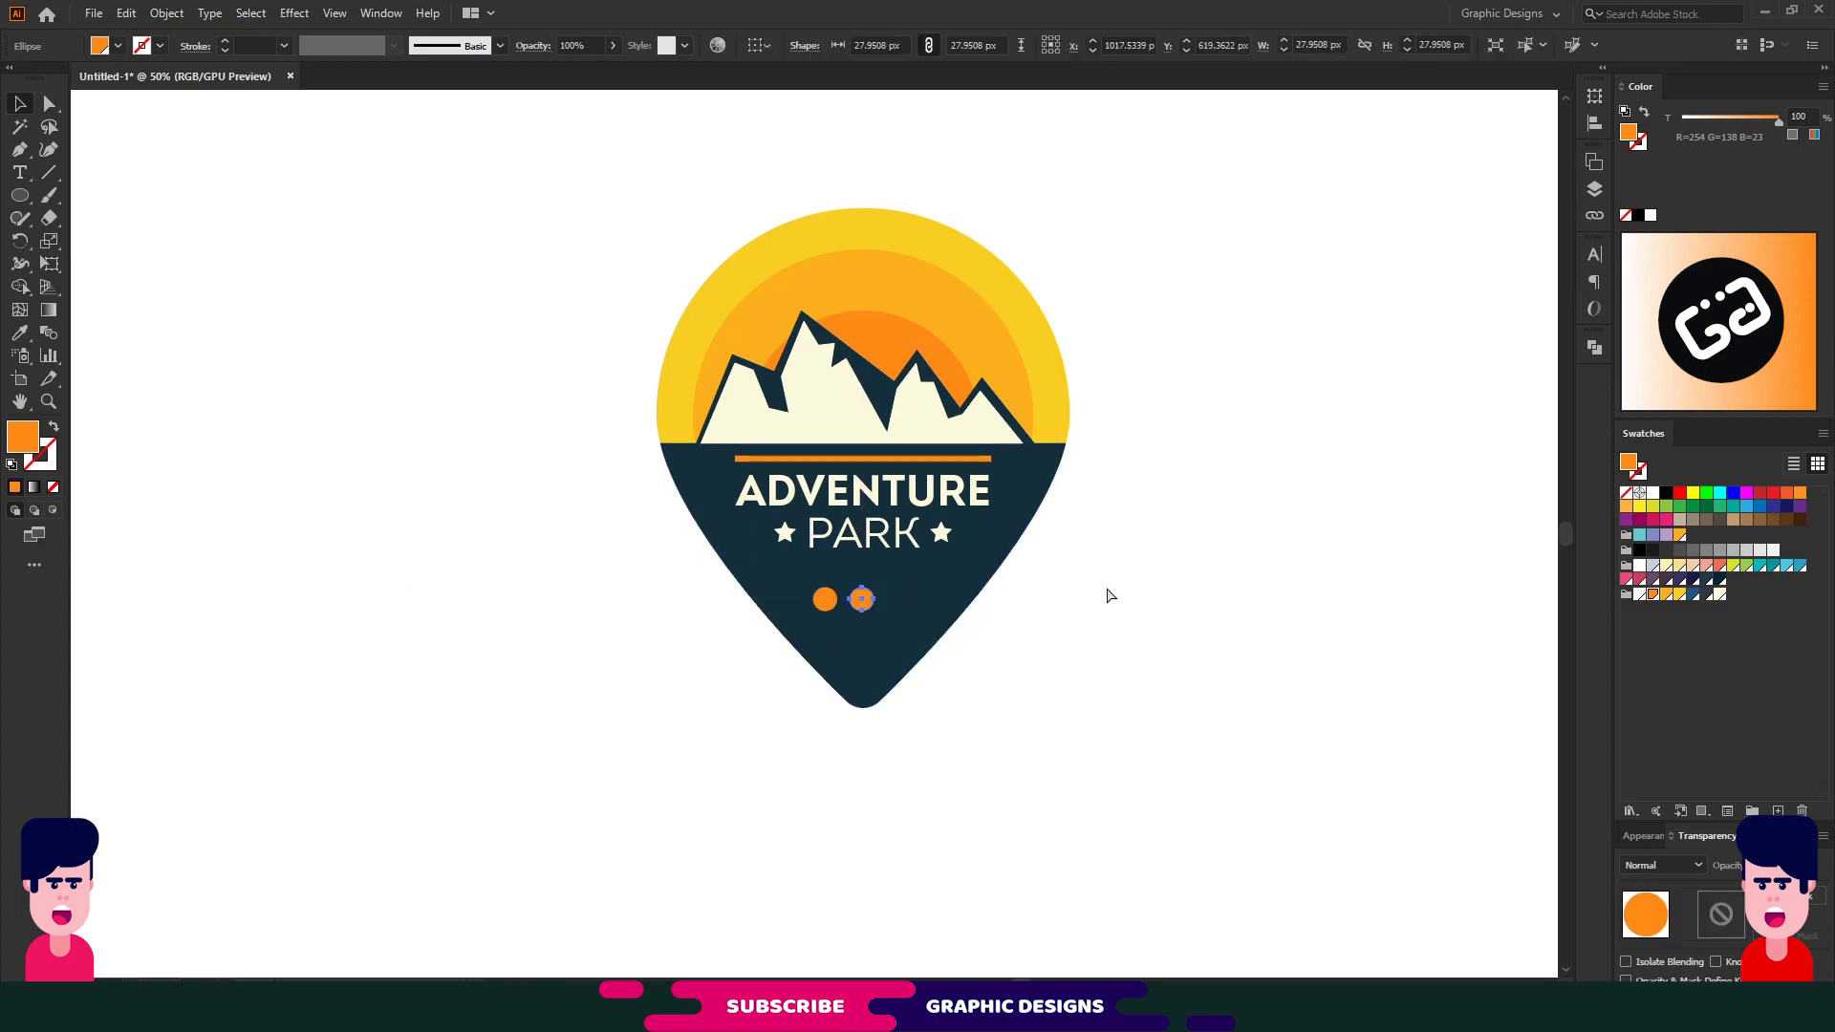
key("ctrl+d")
left_click(859, 604, "shift")
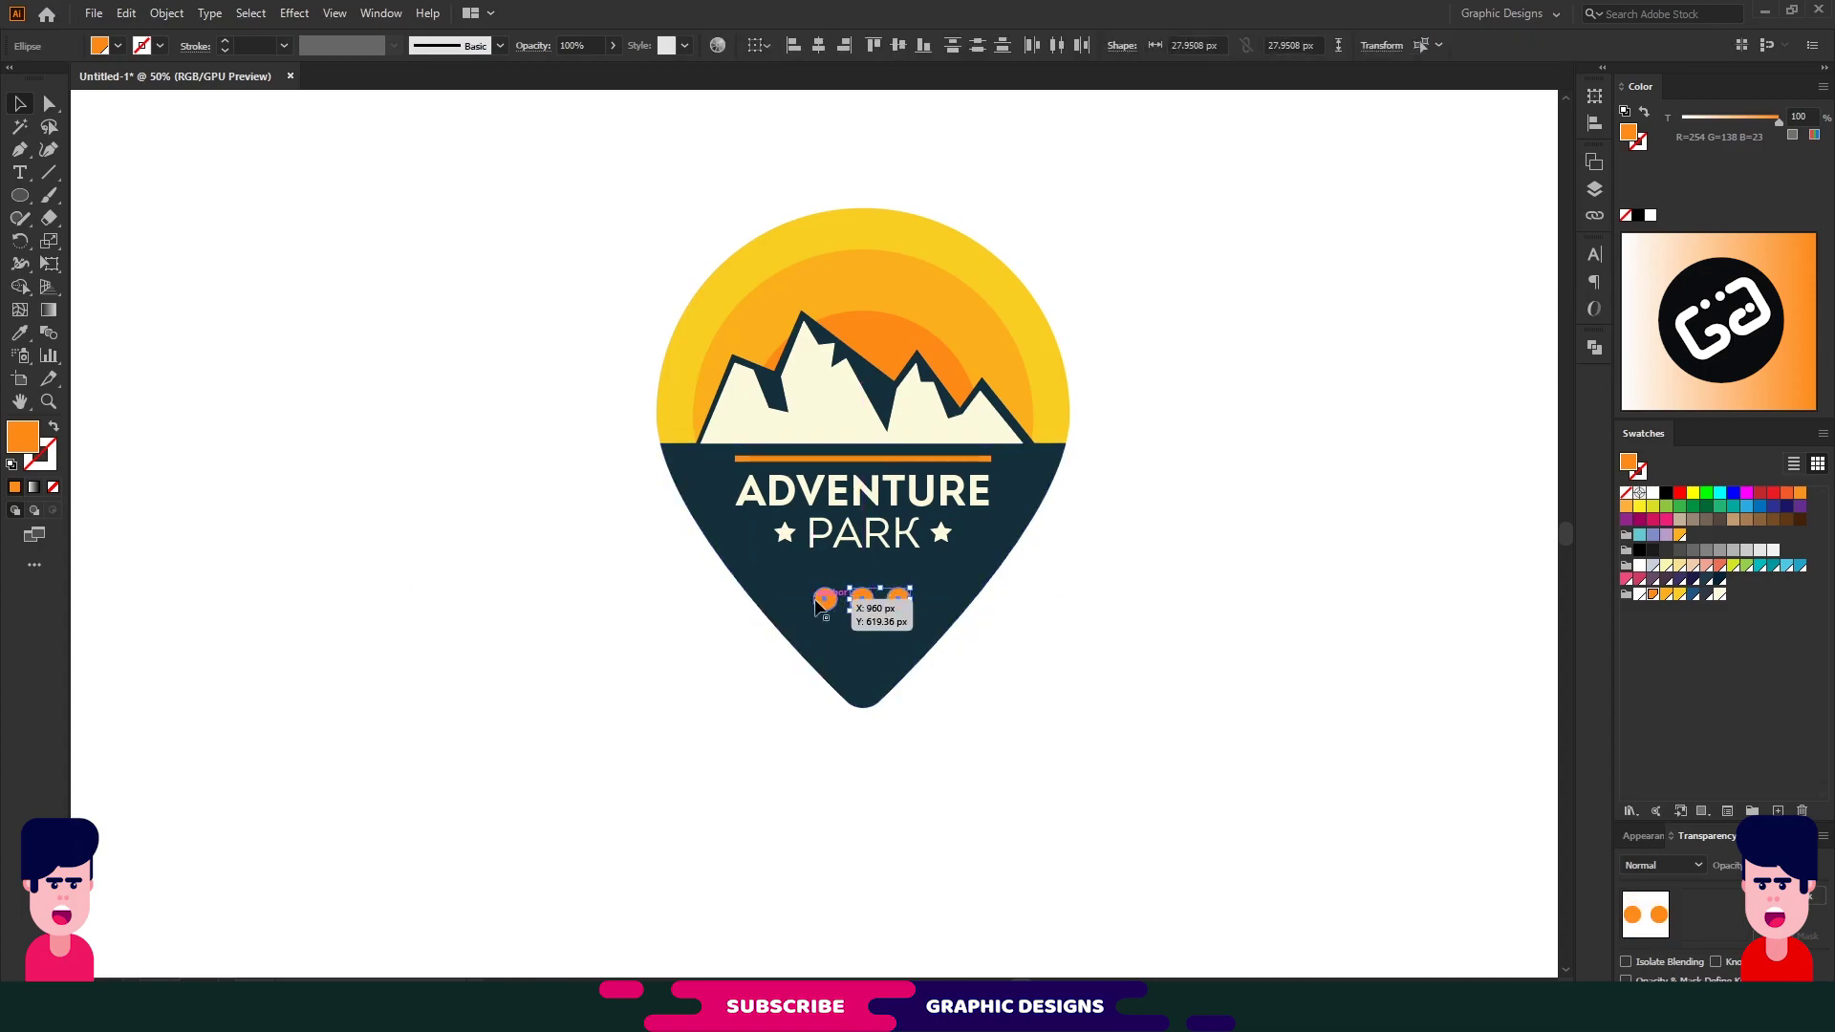
key("ctrl+shift+a")
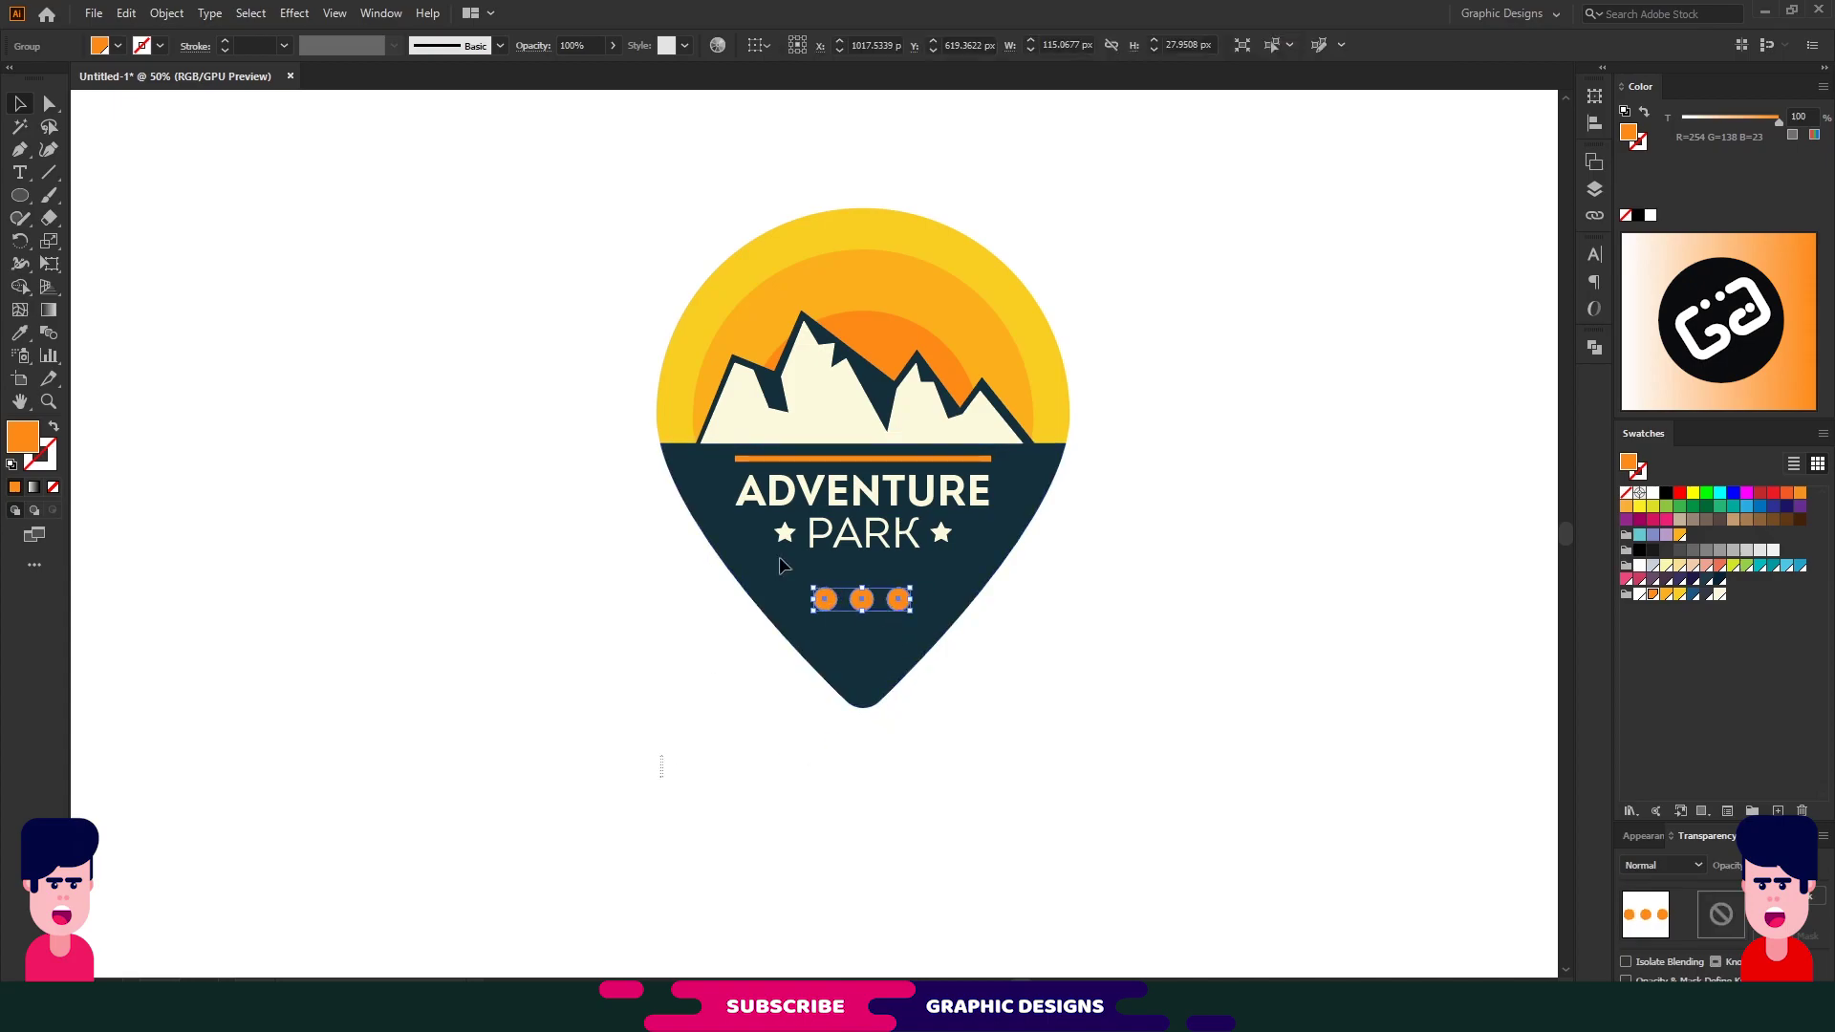
left_click_drag(660, 780, 1039, 191)
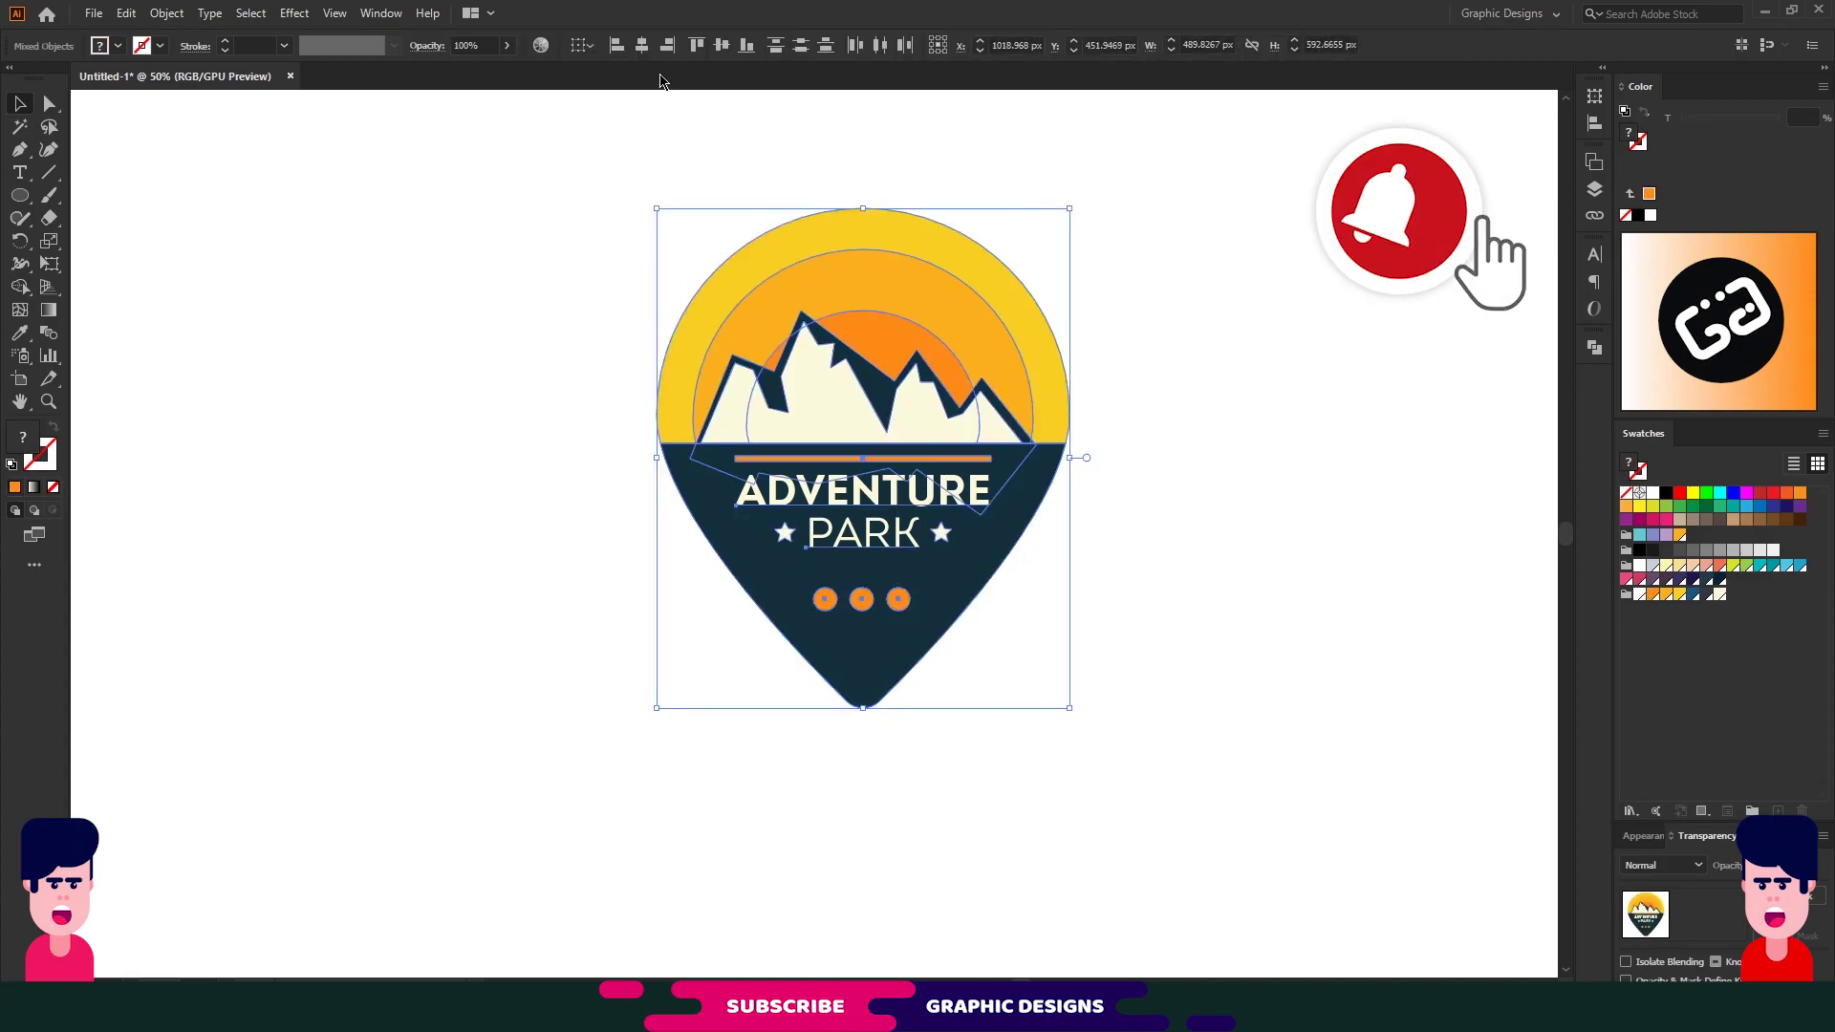
left_click(1203, 509)
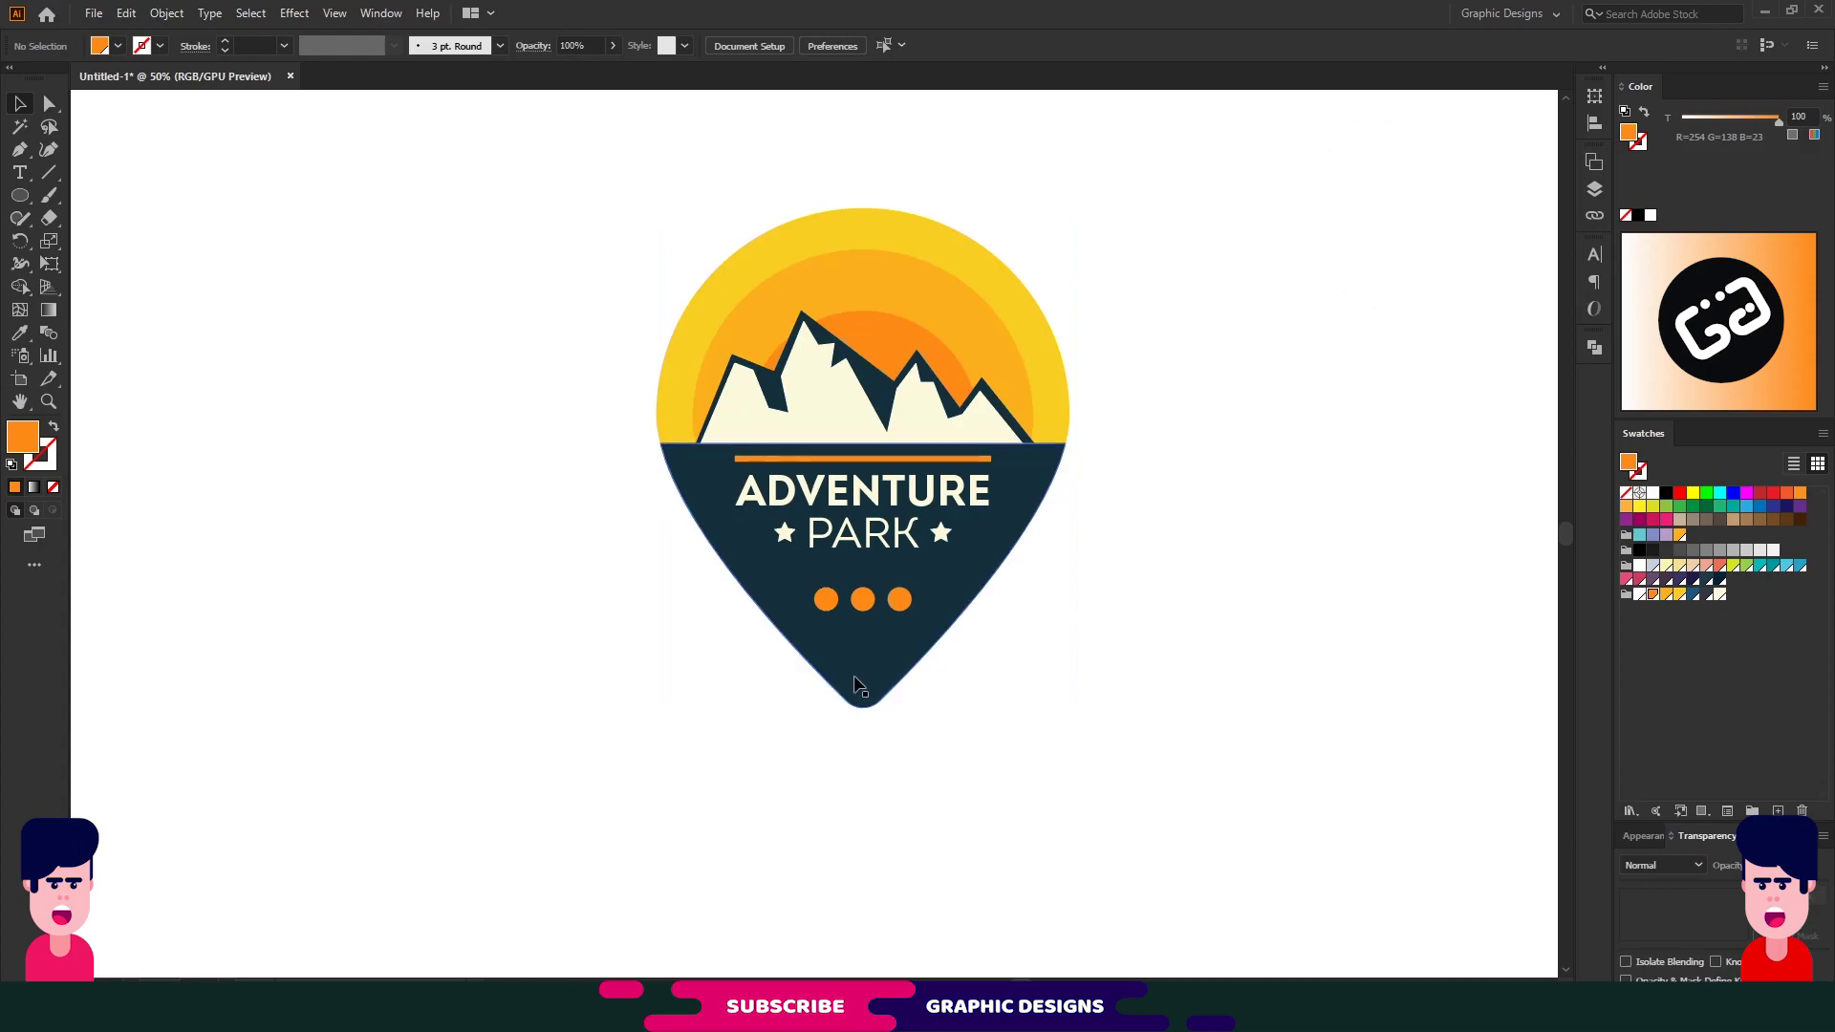
Direct-select the navy badge's bottom tip anchor and nudge it upward to shorten the pin
left_click(811, 638)
left_click(766, 746)
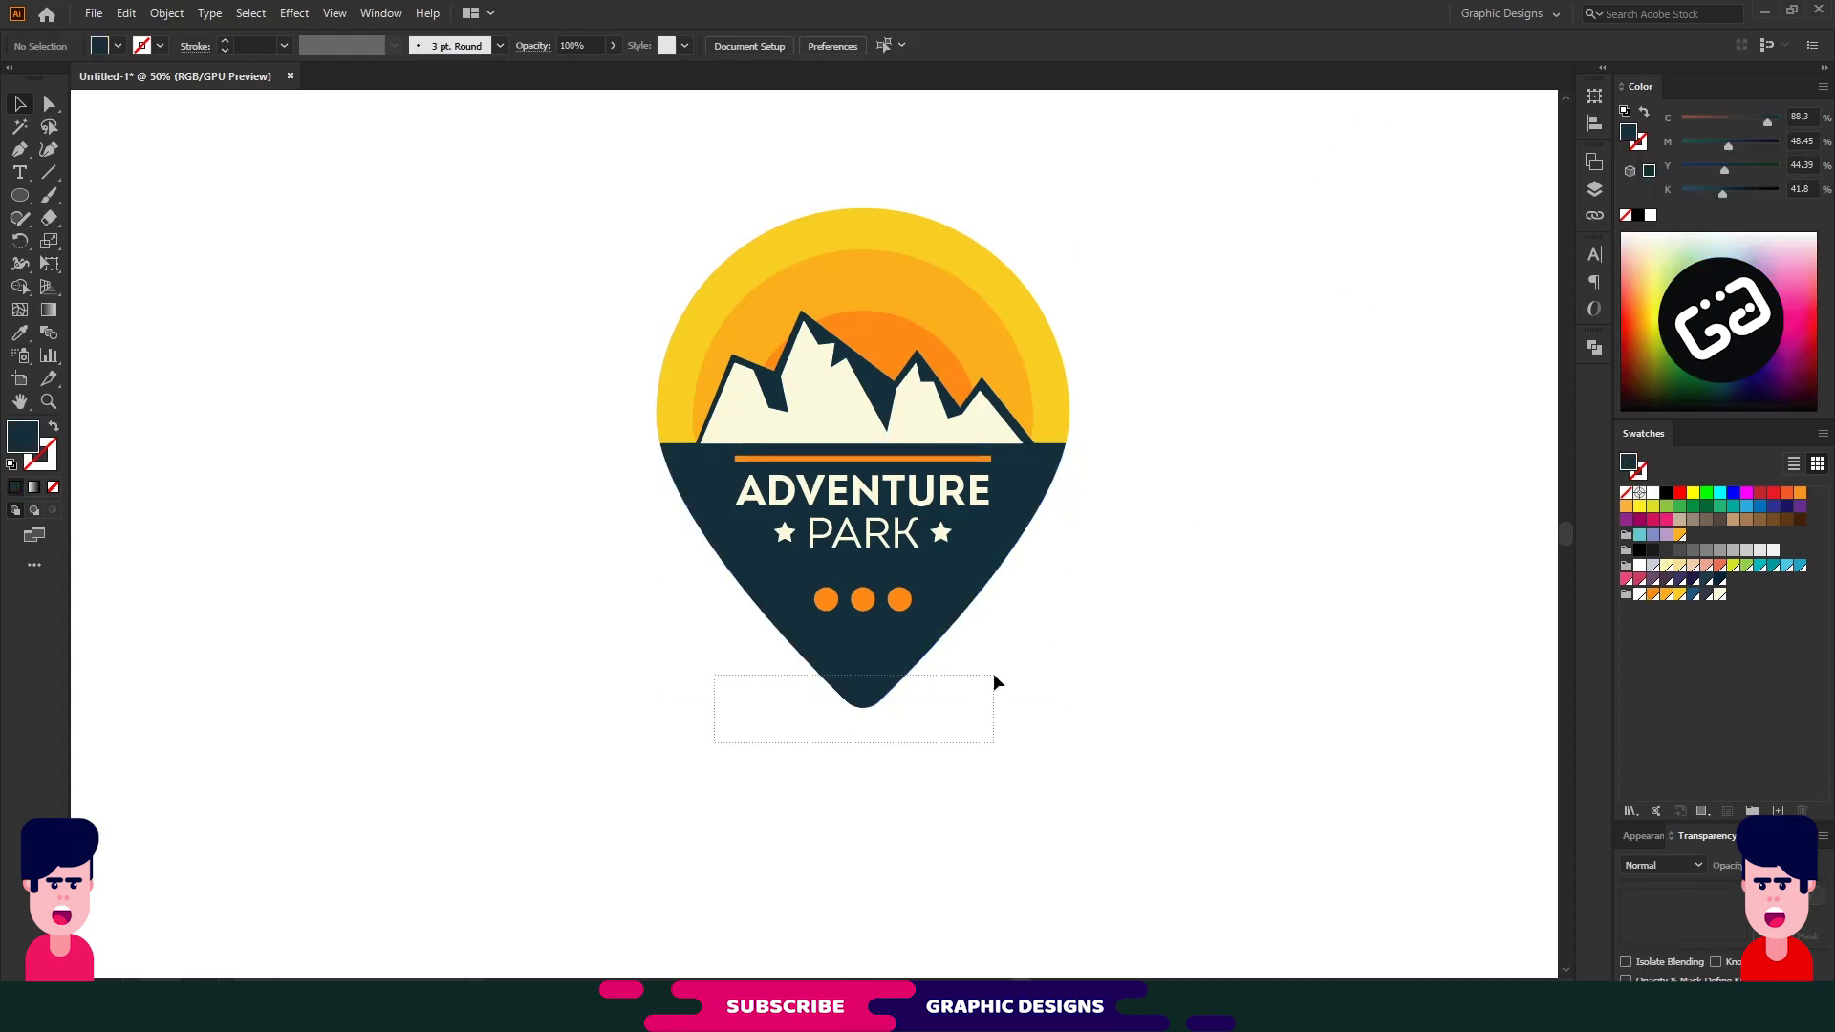
left_click_drag(717, 741, 994, 673)
left_click(969, 750)
key("a")
left_click_drag(731, 781, 981, 669)
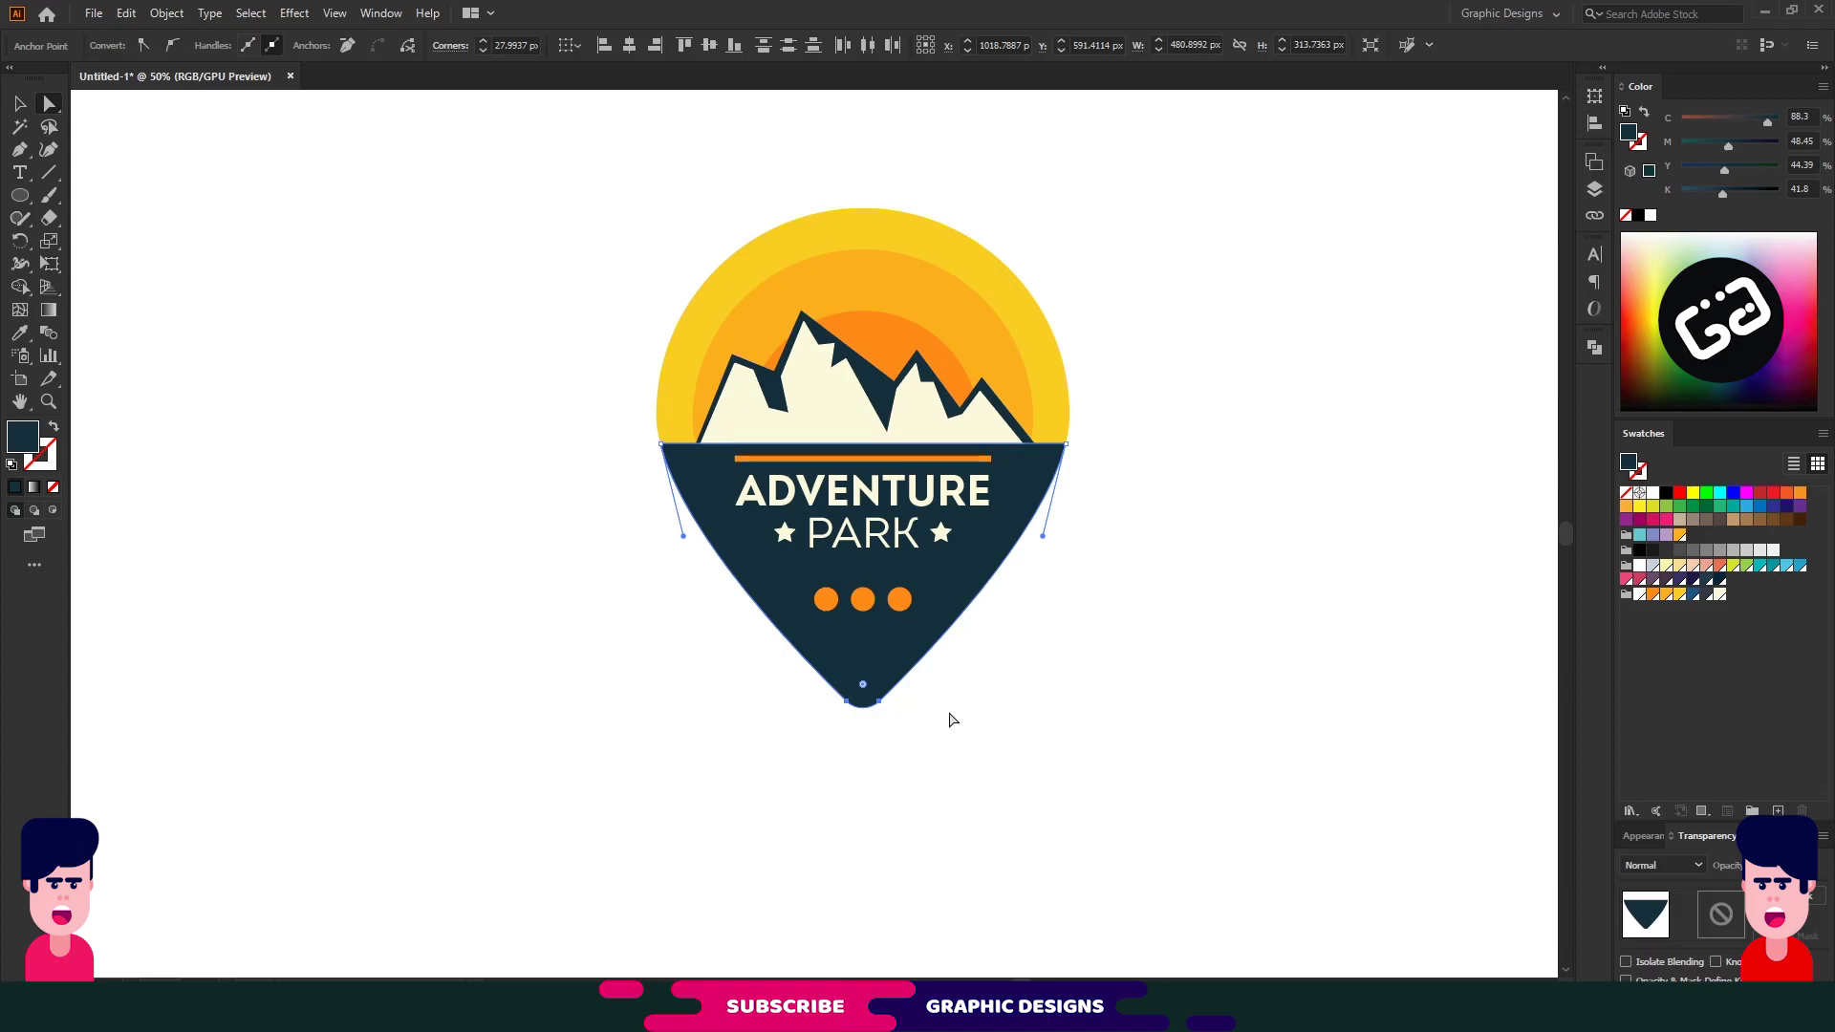
key("Up")
key("Up")
key("Up")
key("Up")
key("Up")
key("Up")
key("shift+Up")
key("shift+Up")
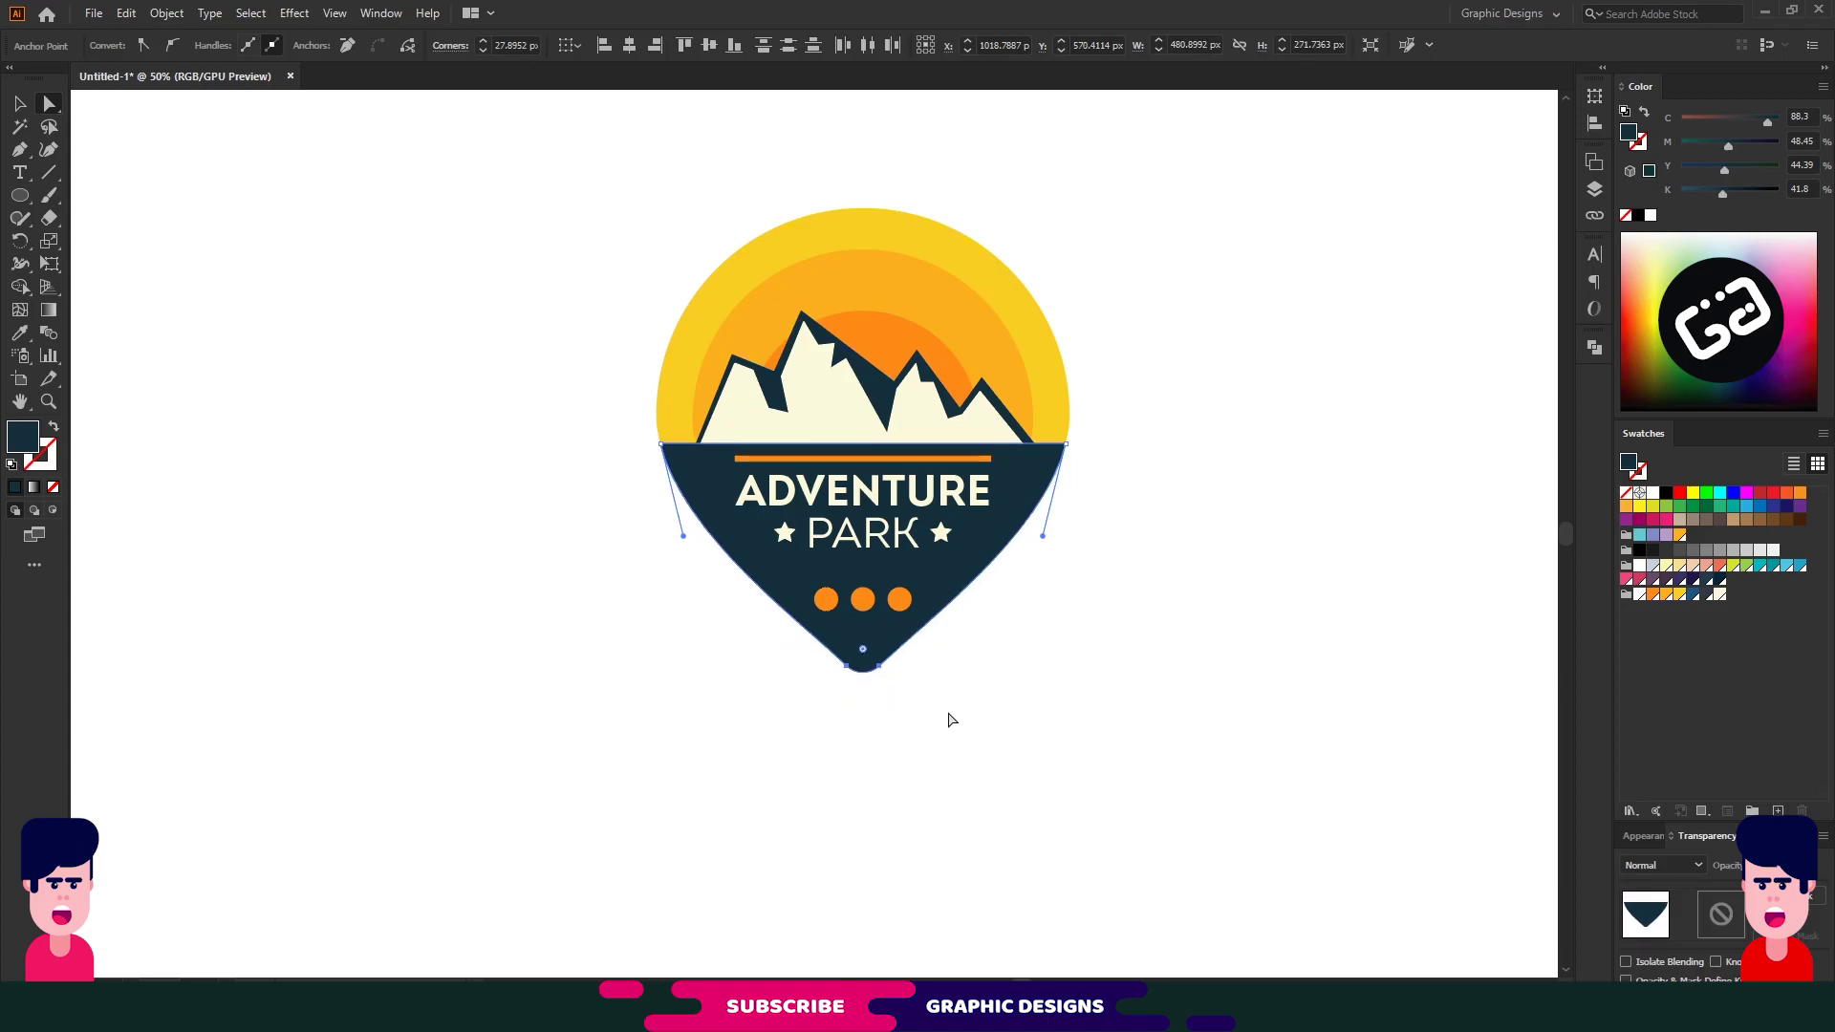
left_click(970, 693)
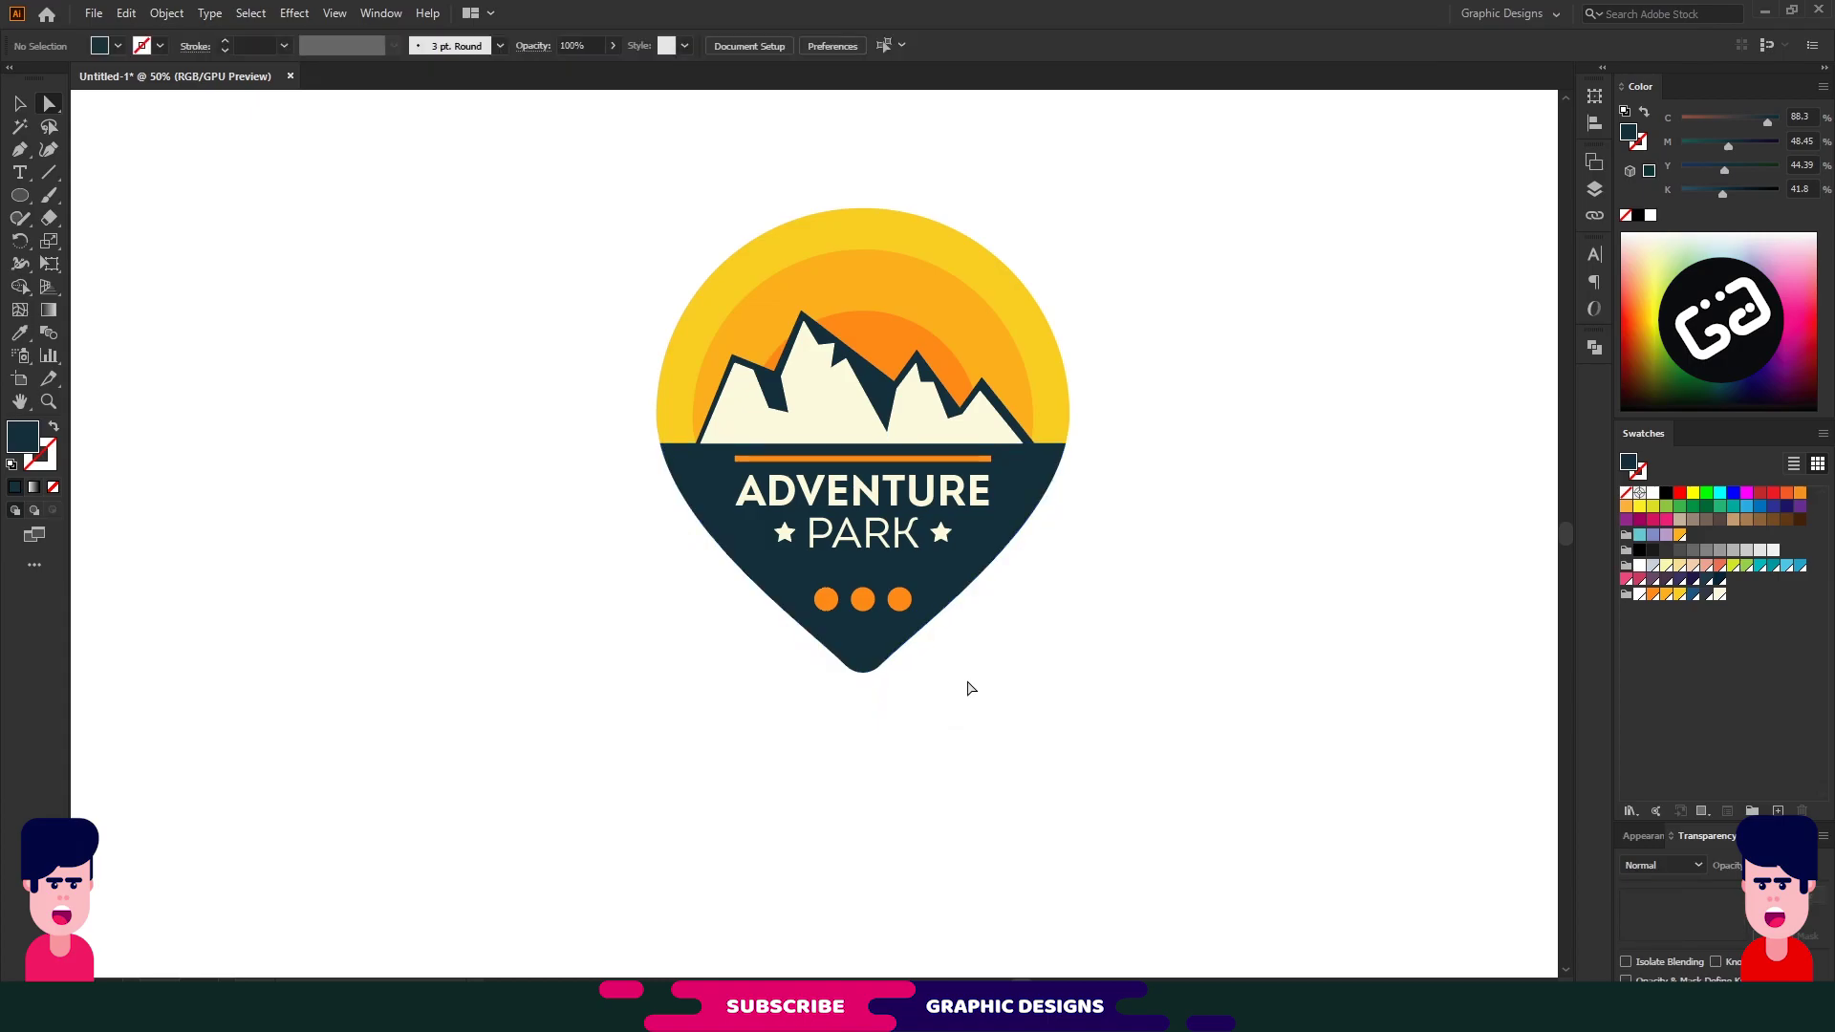
left_click_drag(593, 742, 1243, 206)
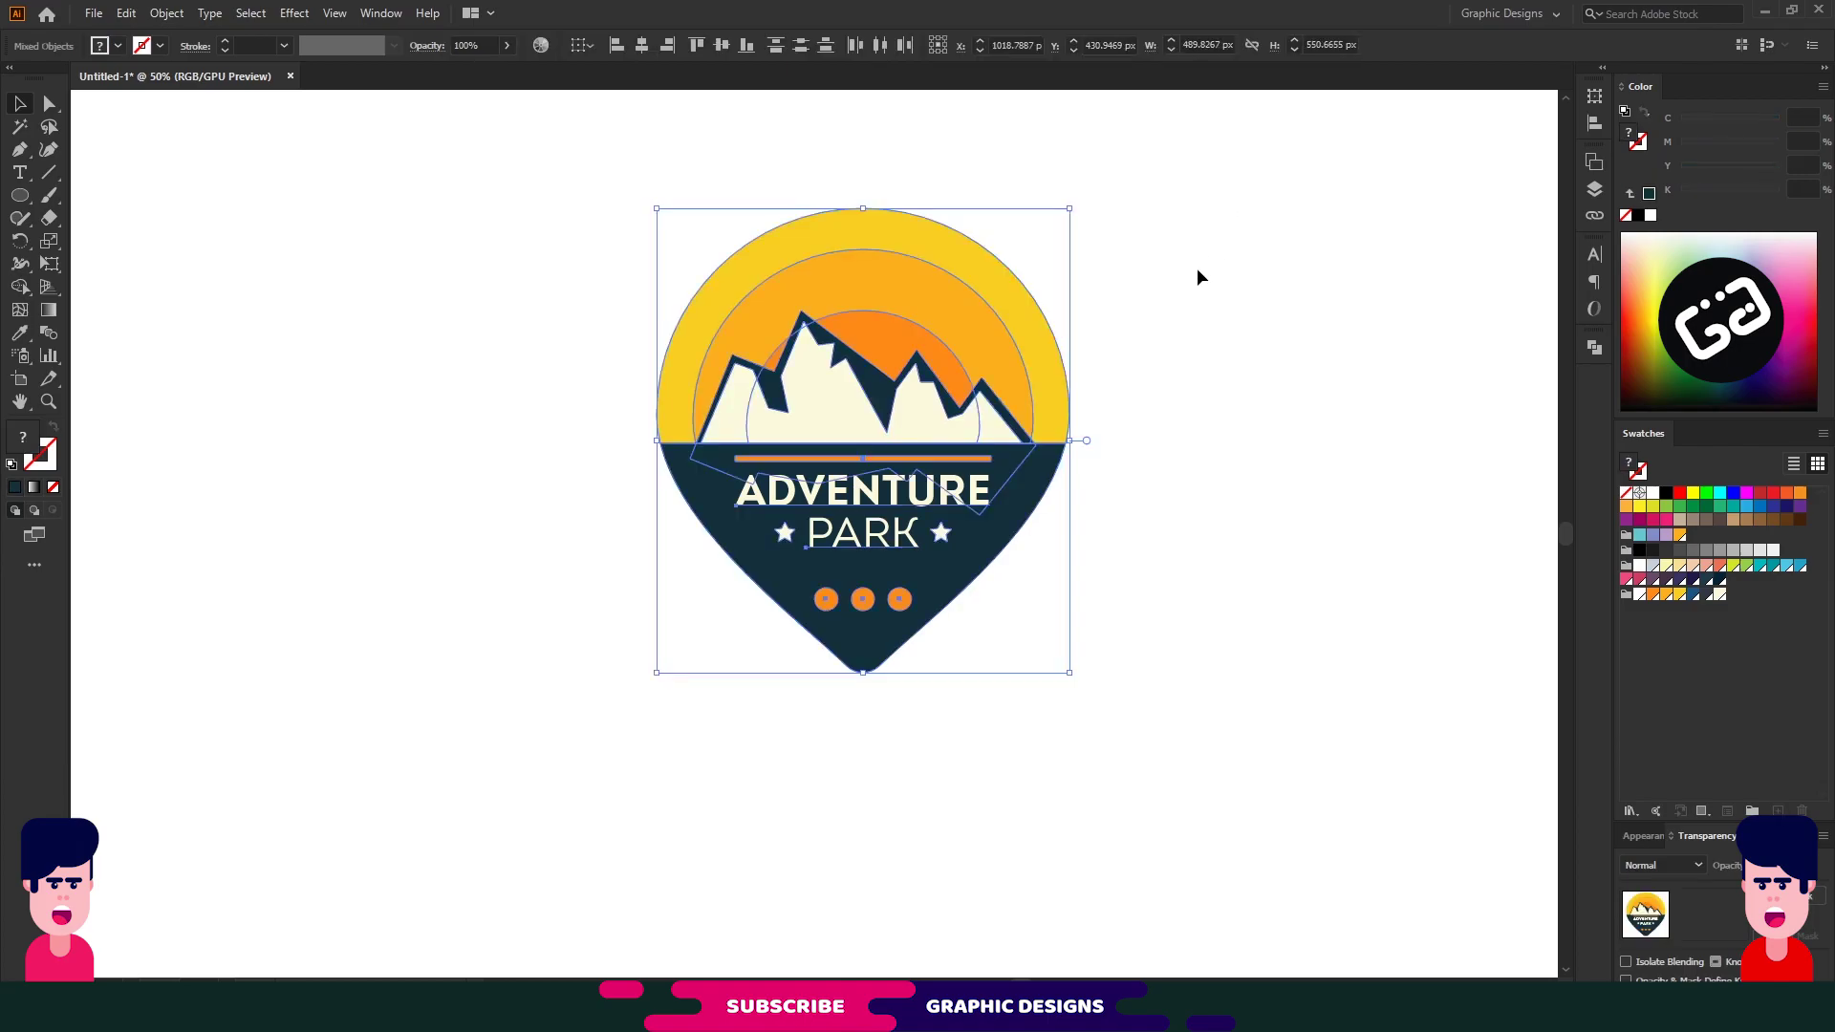
Draw a small circle high in the yellow sky, fill it cream and nudge it into place as the sun
left_click(496, 309)
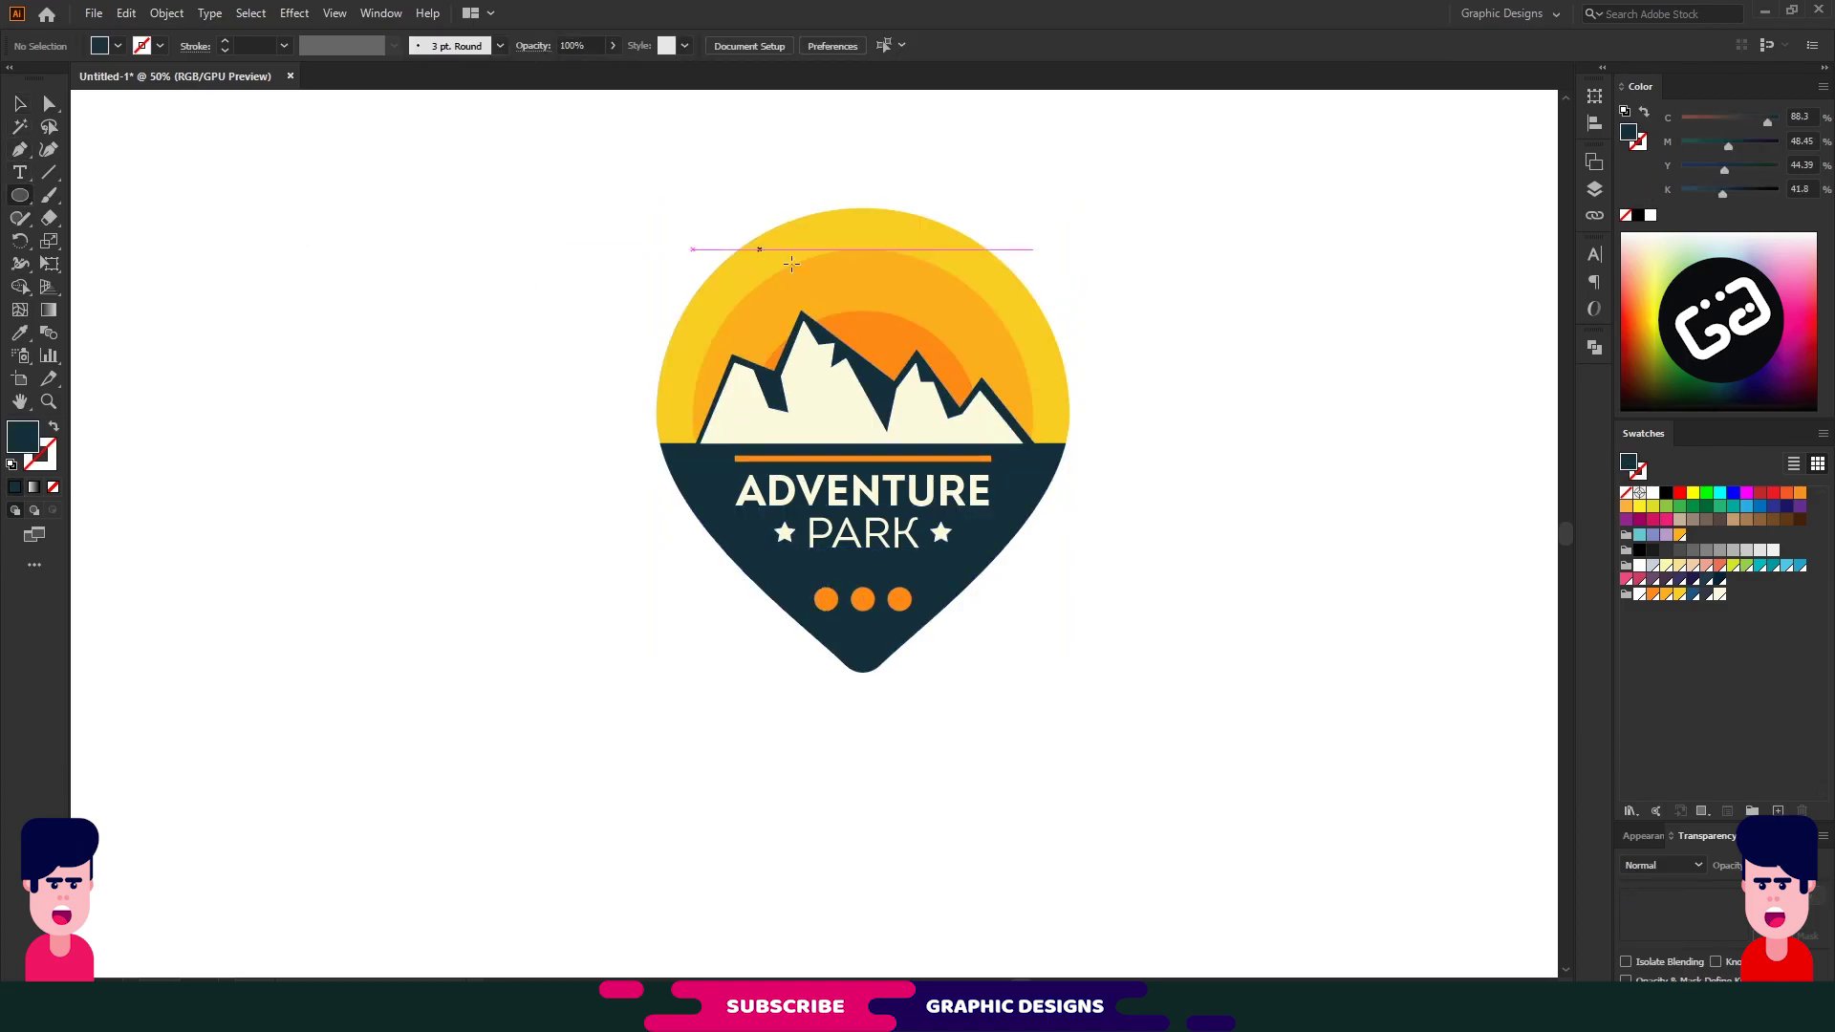
left_click_drag(882, 255, 890, 272)
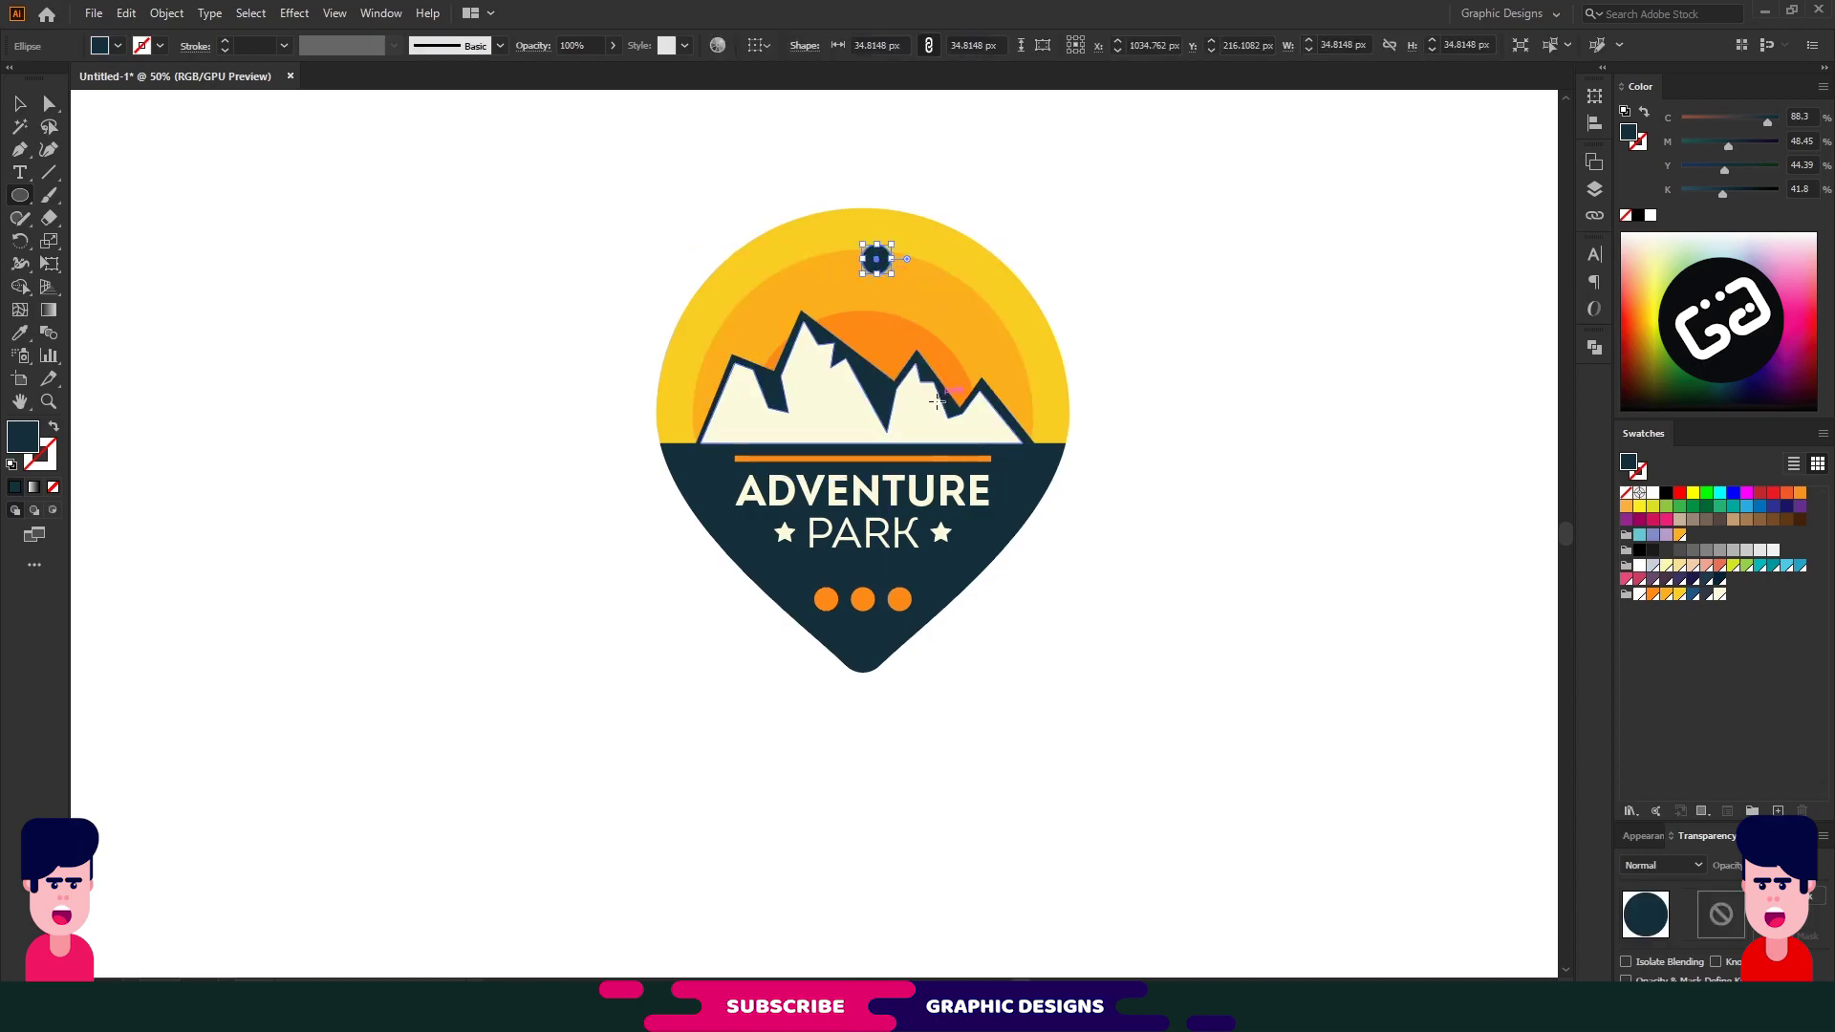
key("i")
left_click(925, 411)
key("v")
left_click(483, 282)
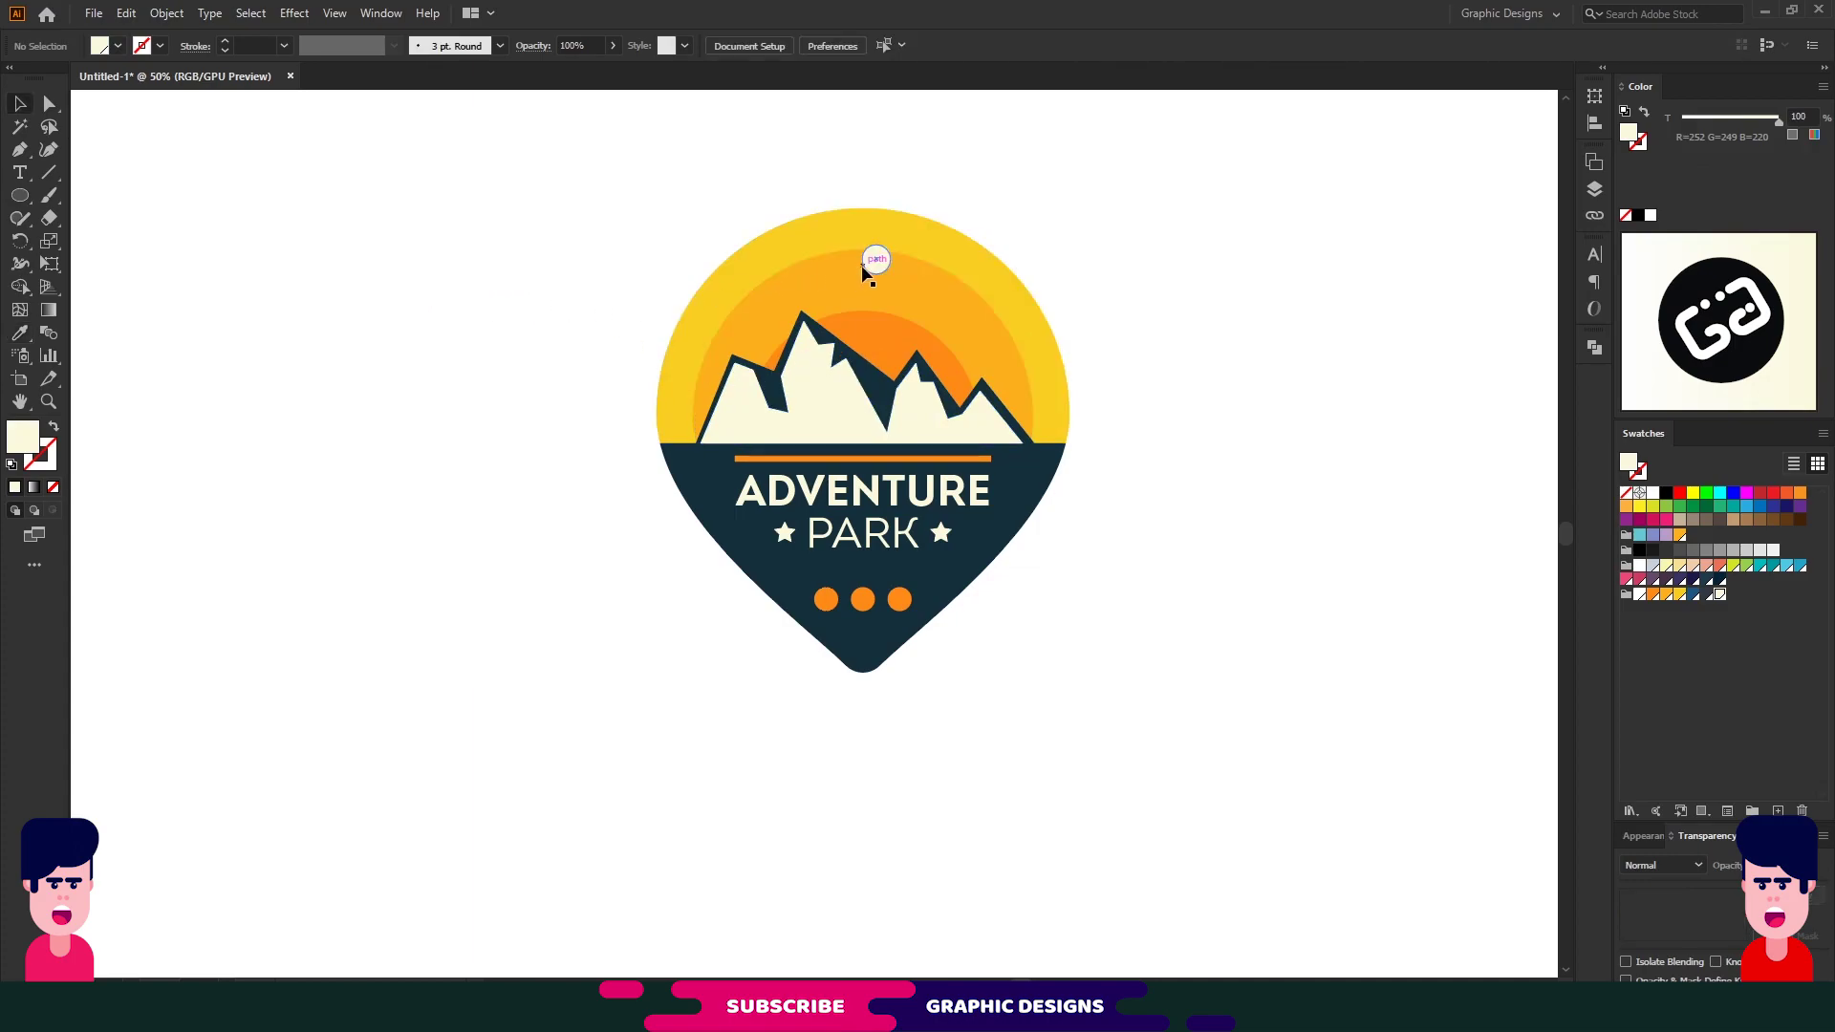
left_click_drag(876, 259, 877, 259)
left_click(476, 296)
Draw a small circle, delete two anchors to leave a quarter arc, and swap to a stroke
left_click_drag(20, 195, 100, 238)
left_click_drag(399, 193, 466, 259)
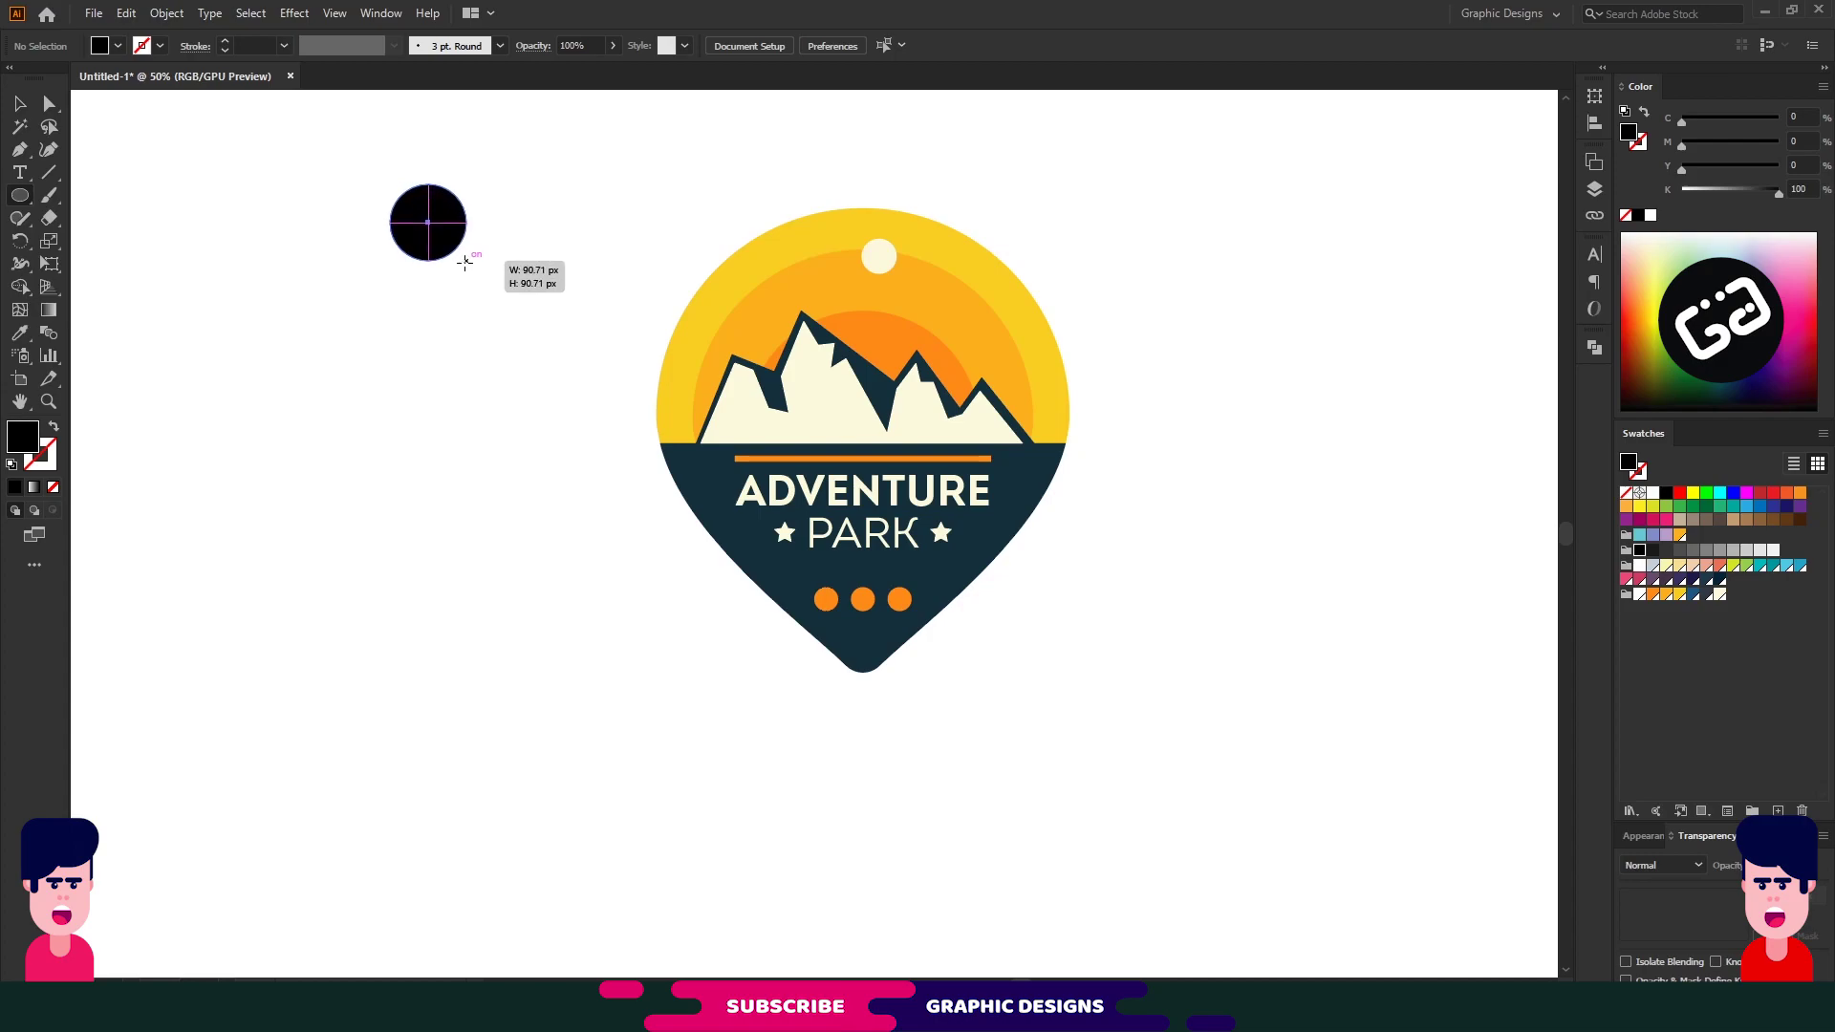
key("a")
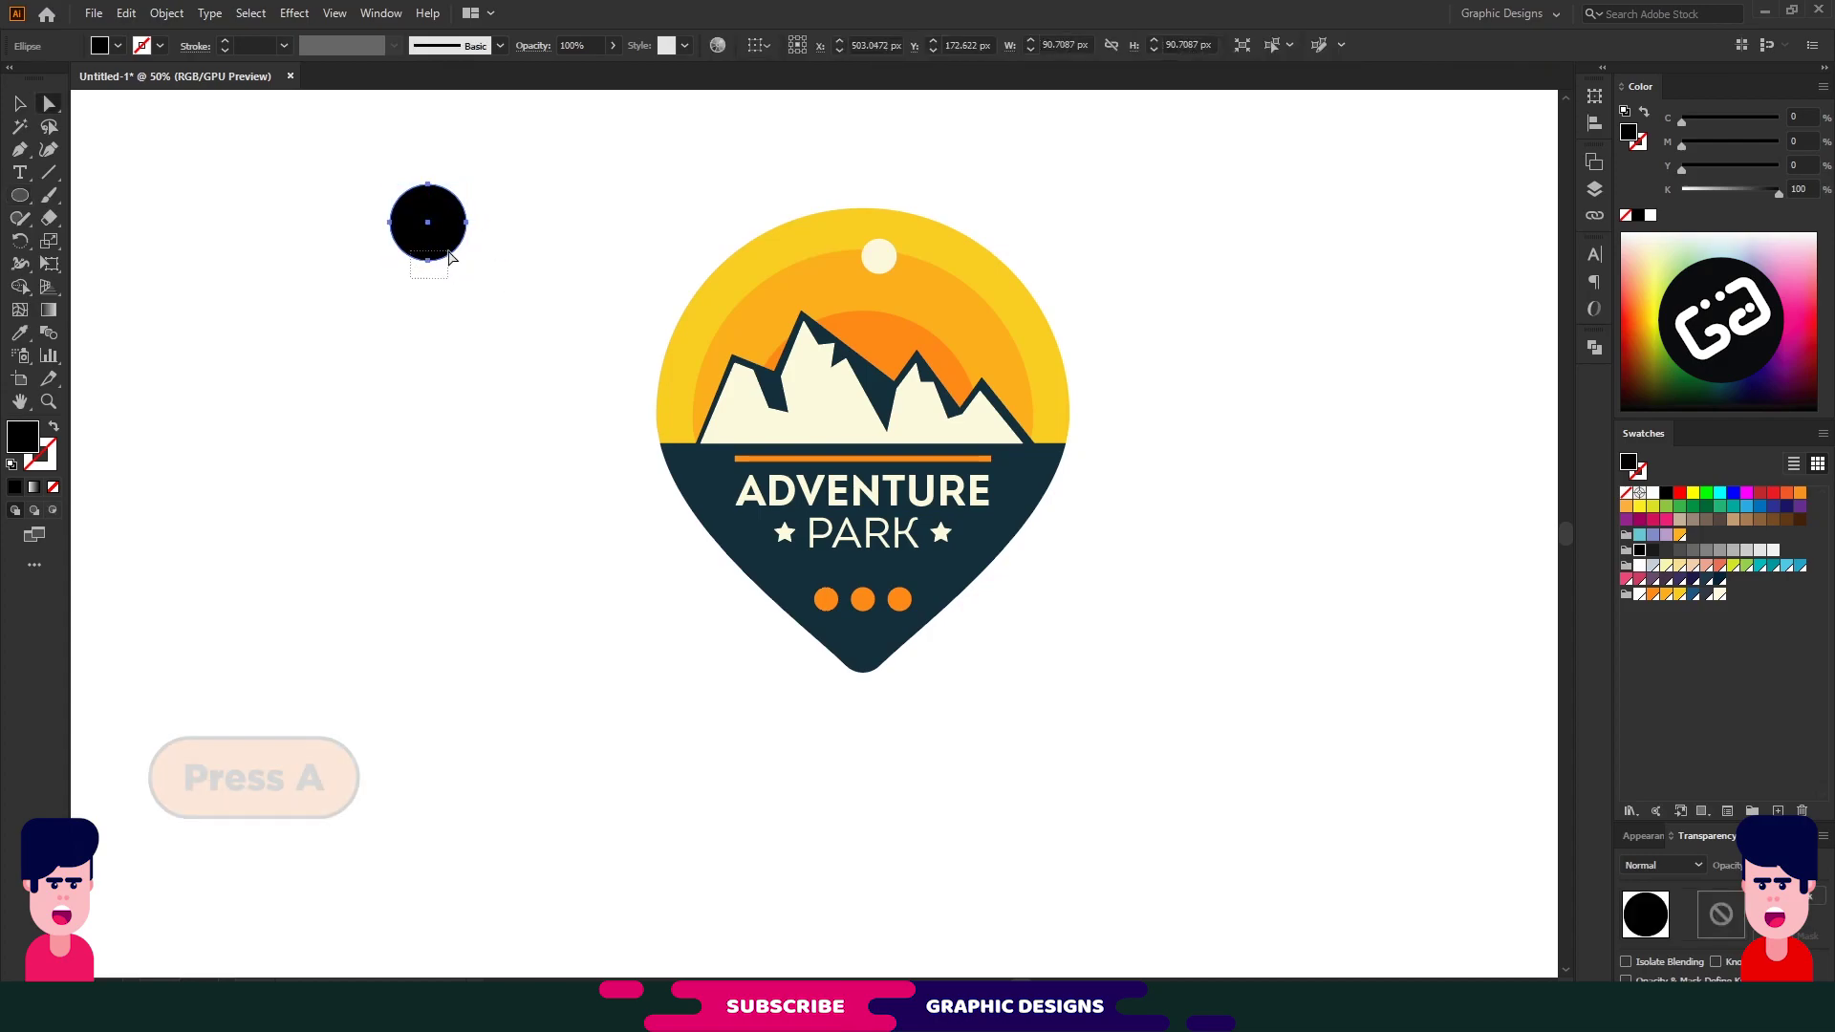
key("a")
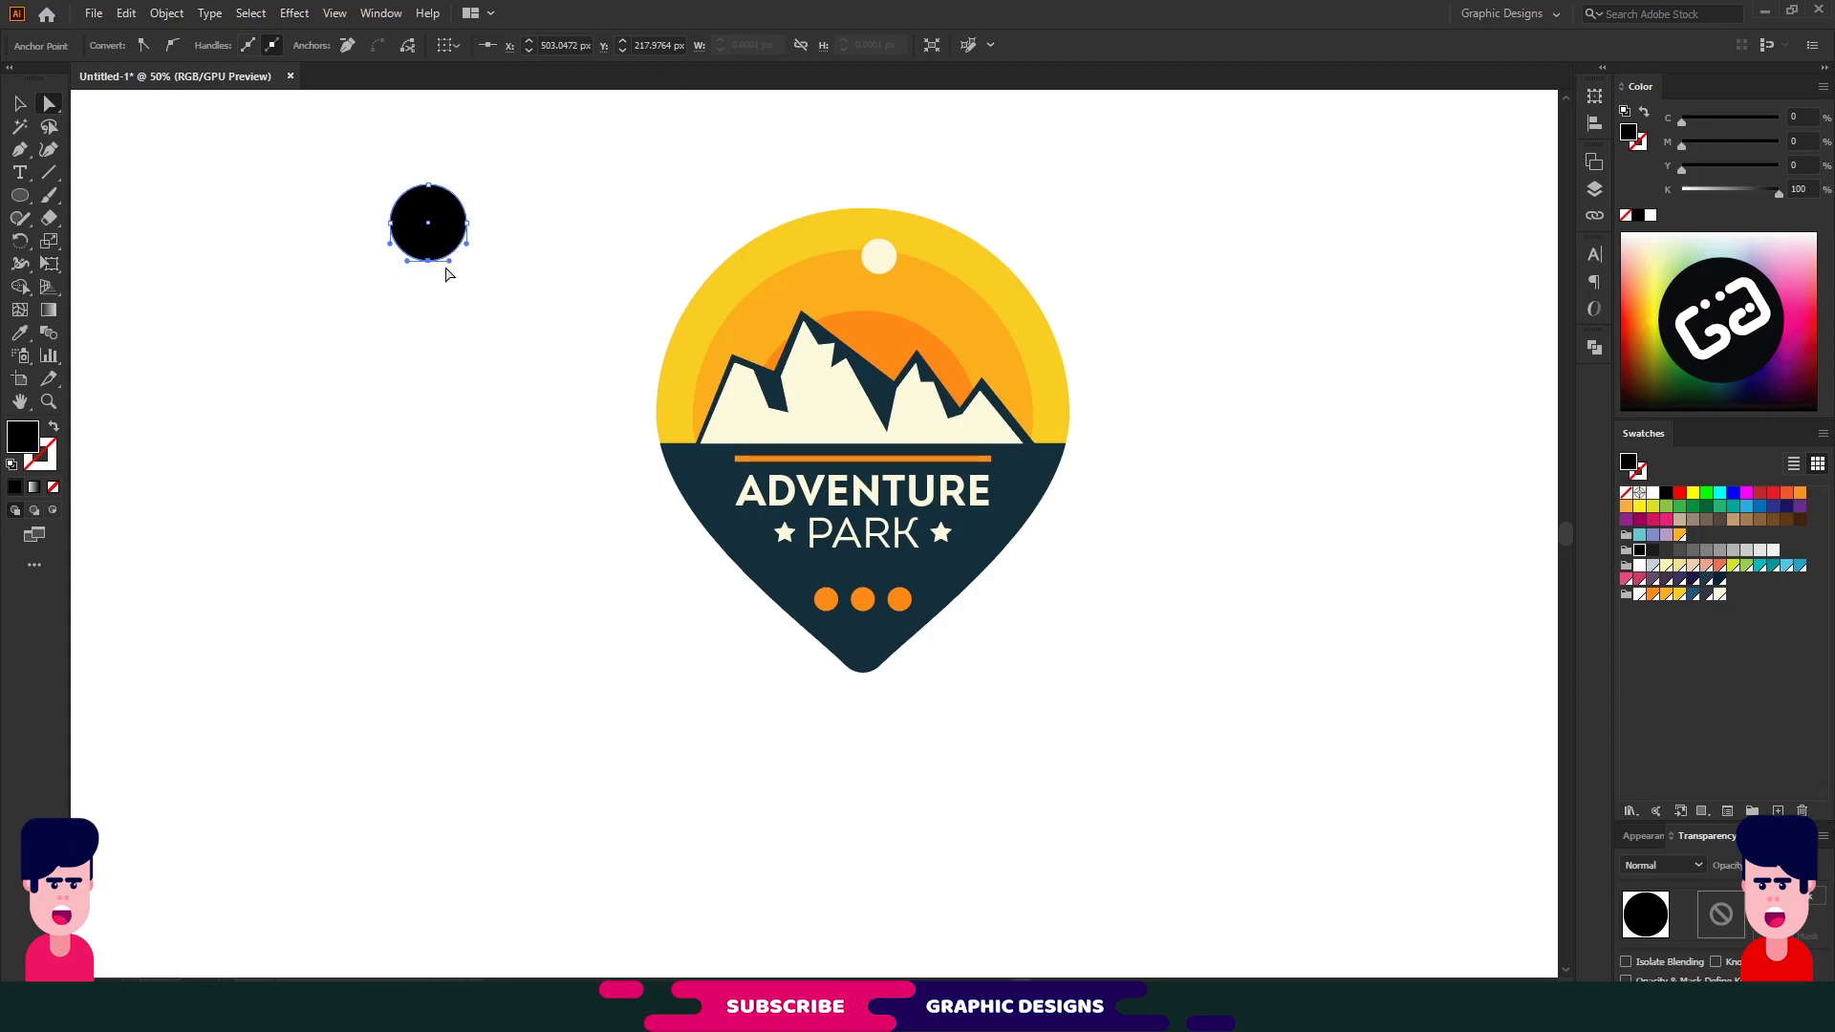
key("Delete")
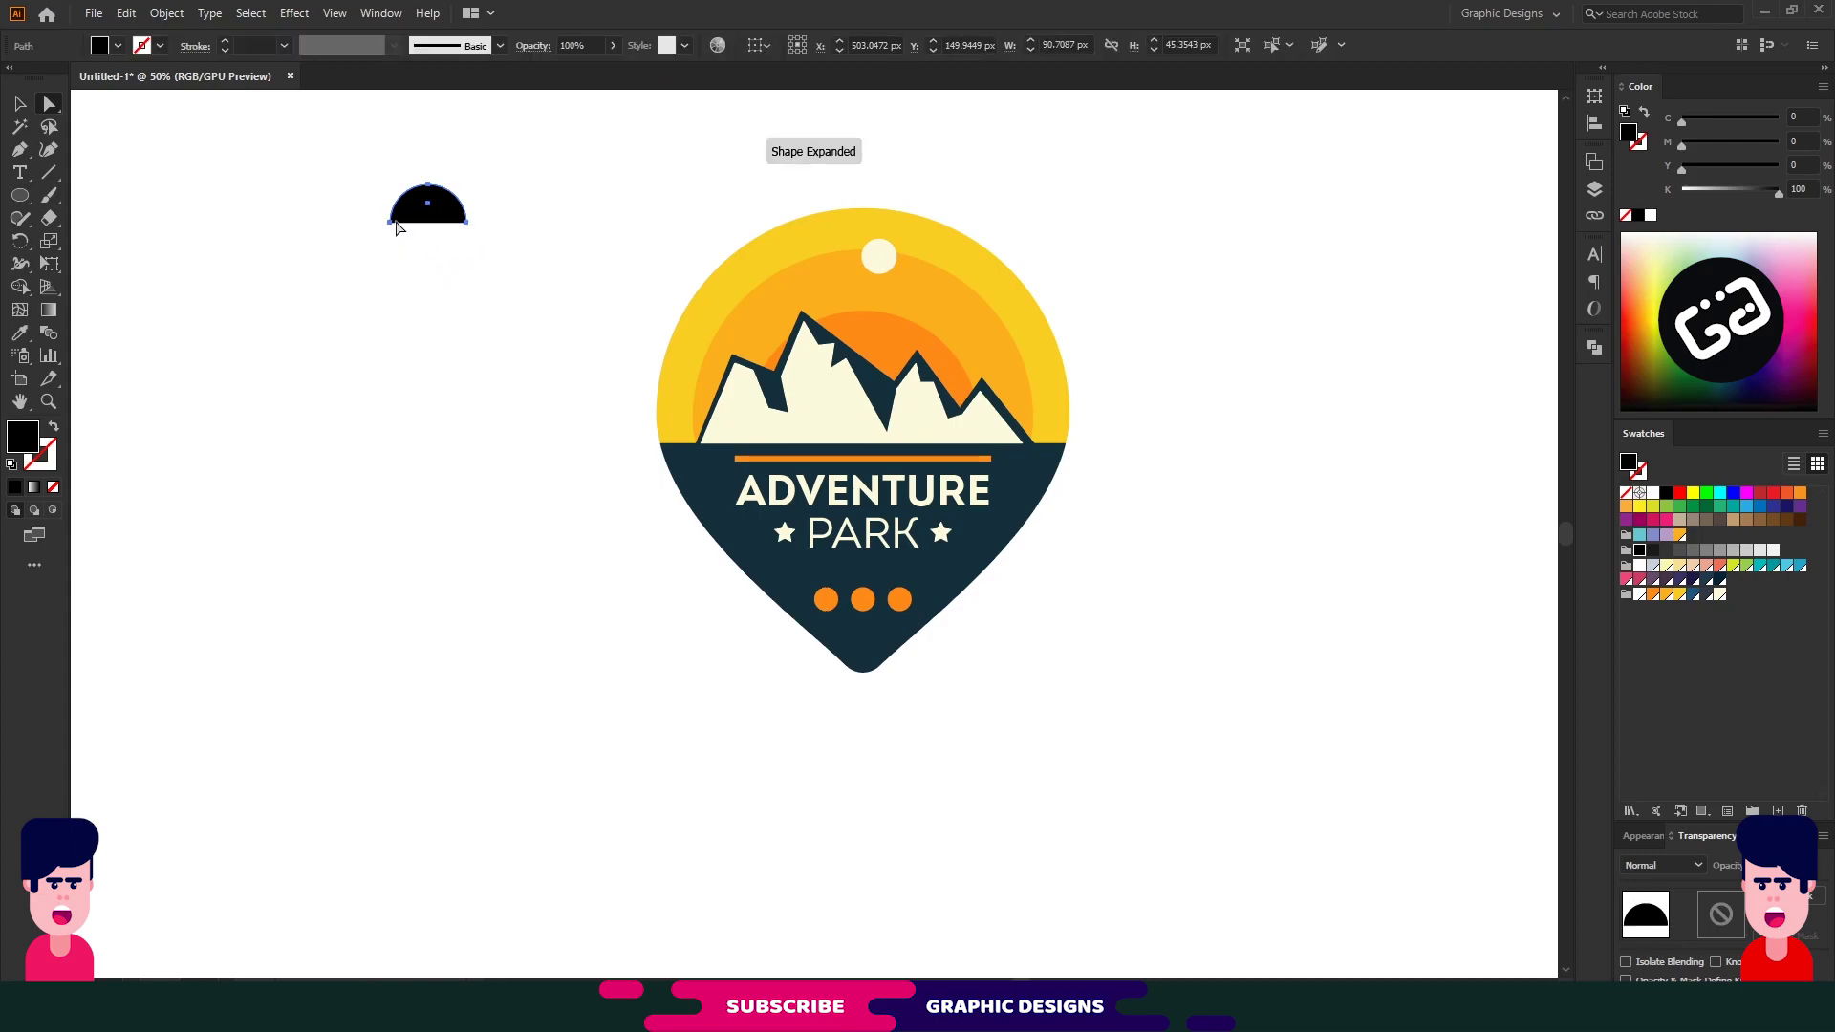
left_click(393, 222)
key("Delete")
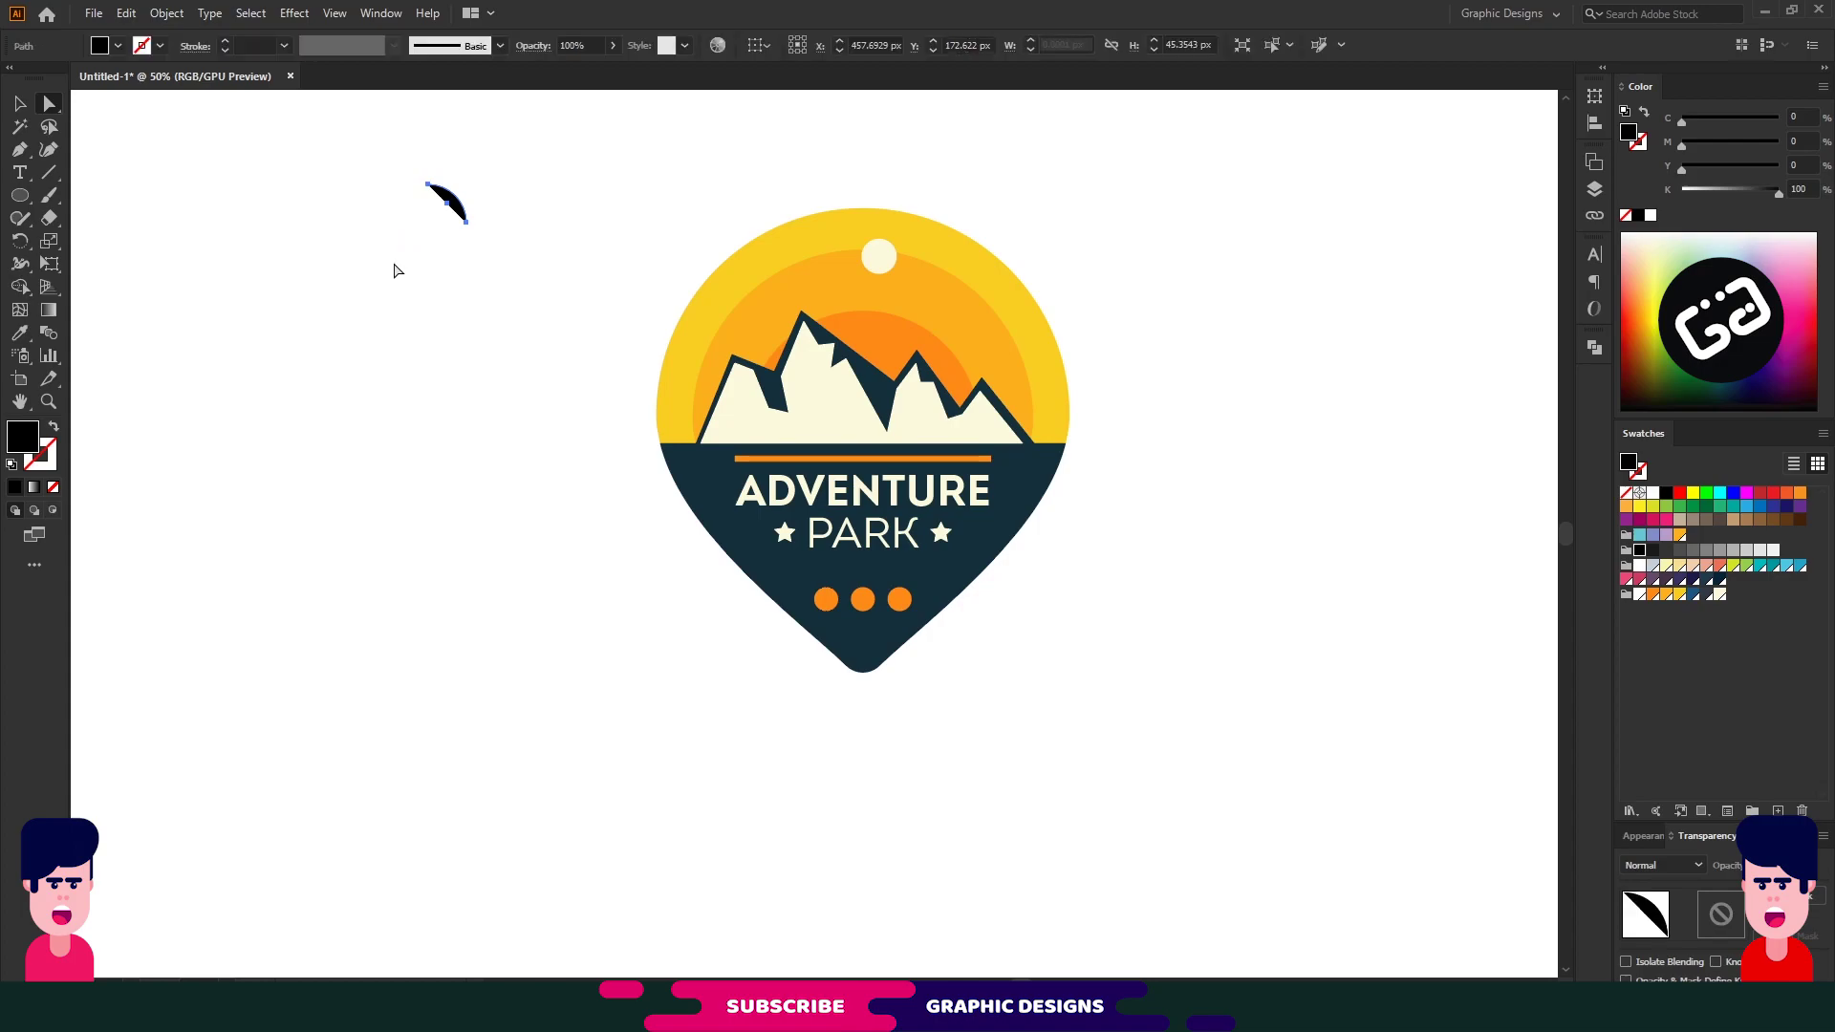
left_click(54, 429)
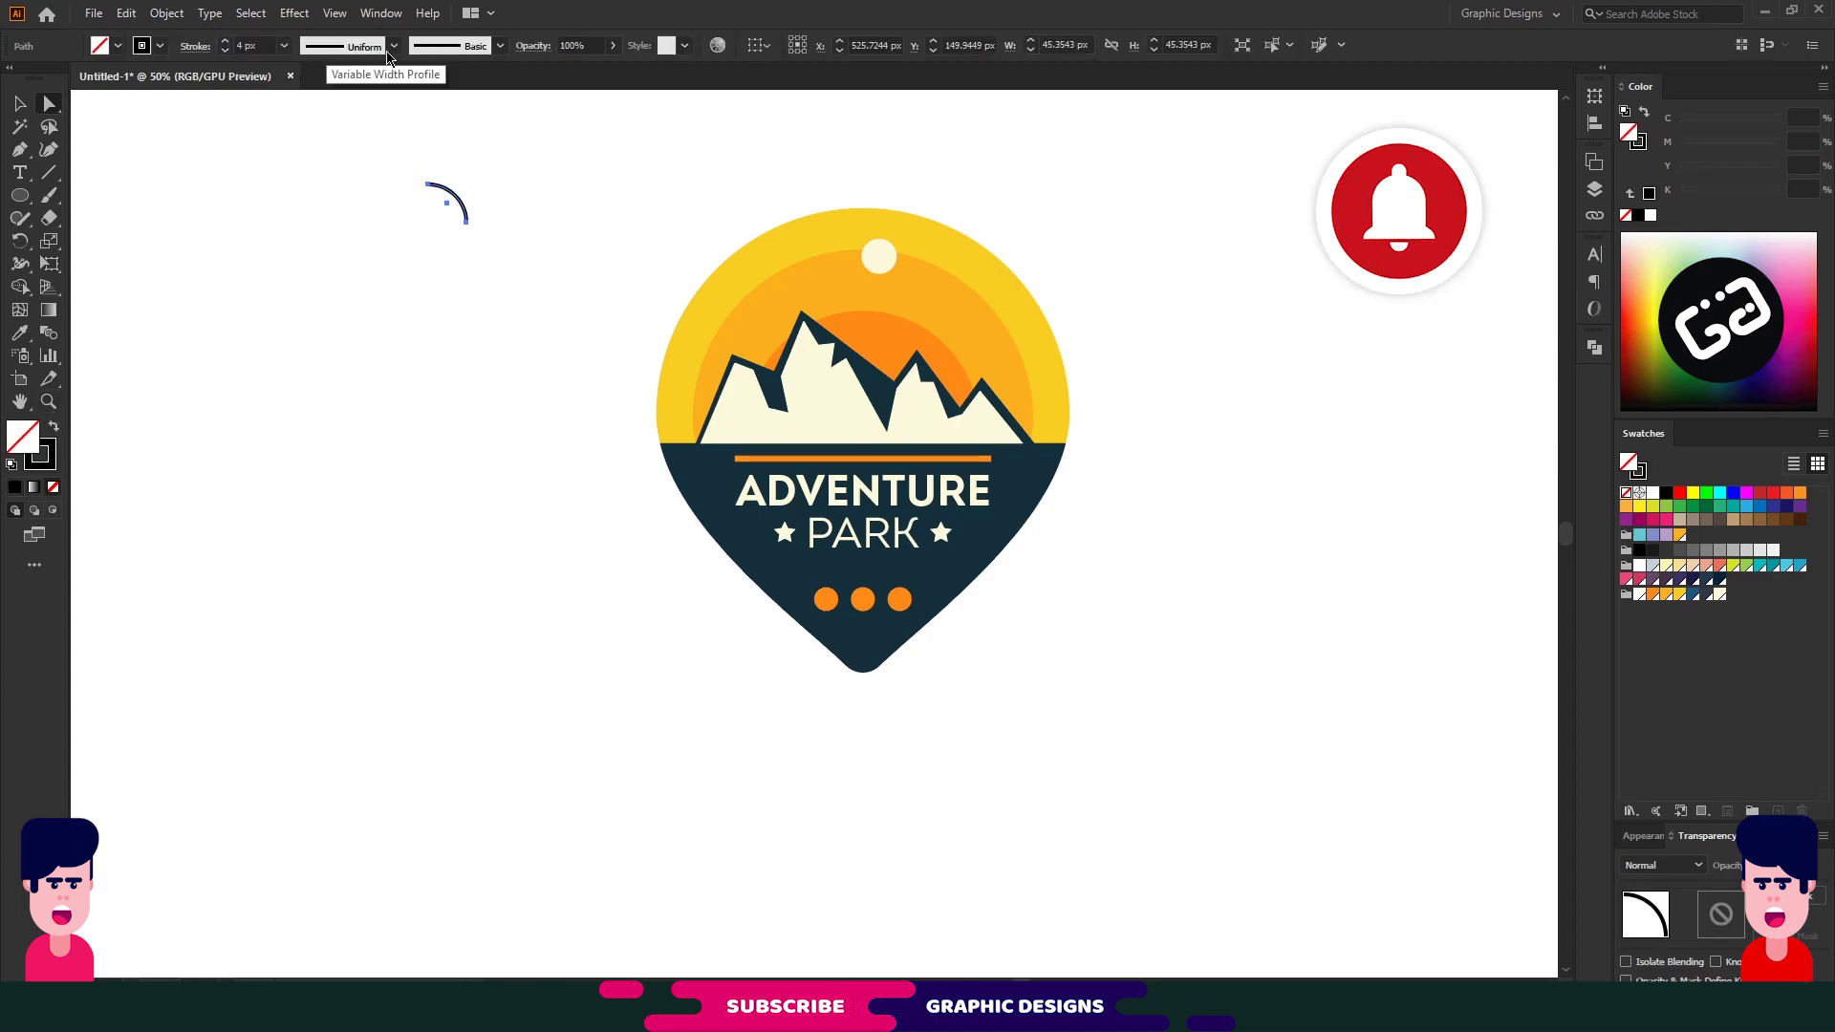
Give the arc a tapered 6 px stroke profile and outline the stroke into a filled wing shape
left_click(395, 45)
left_click(330, 229)
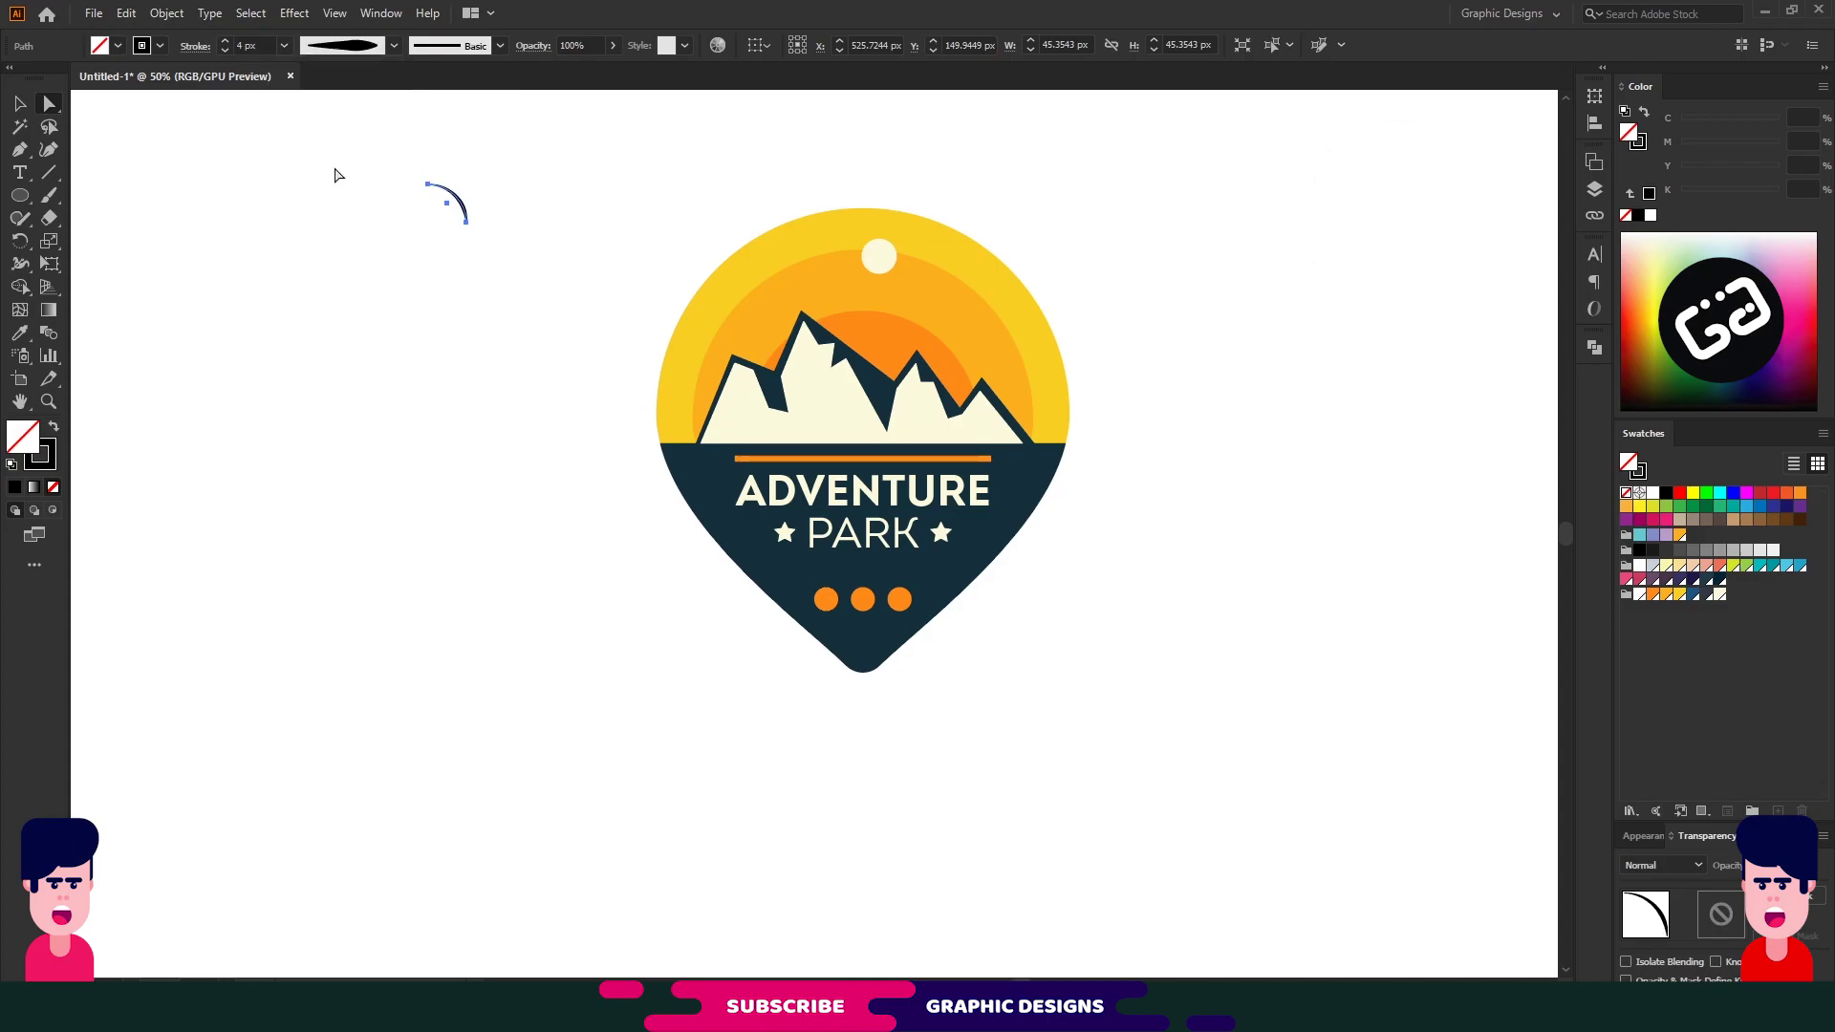
left_click(227, 42)
left_click(227, 42)
left_click(288, 261)
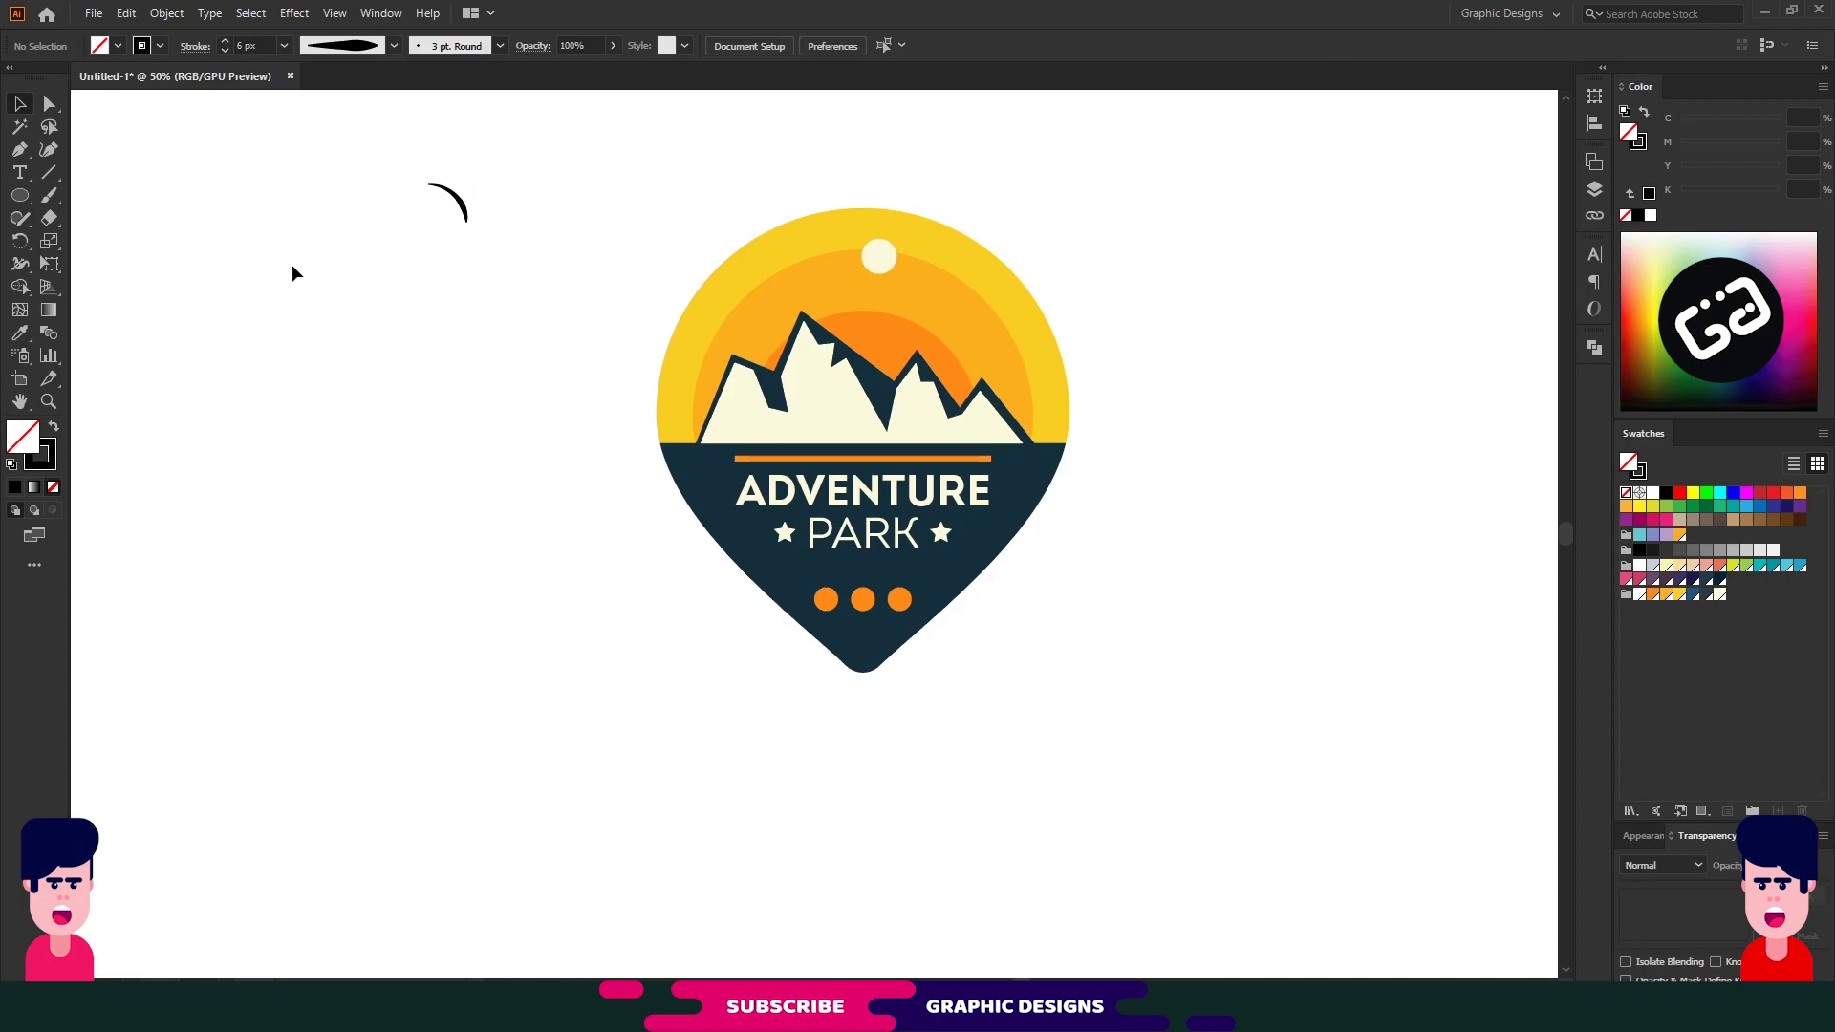
left_click(449, 203)
left_click(167, 13)
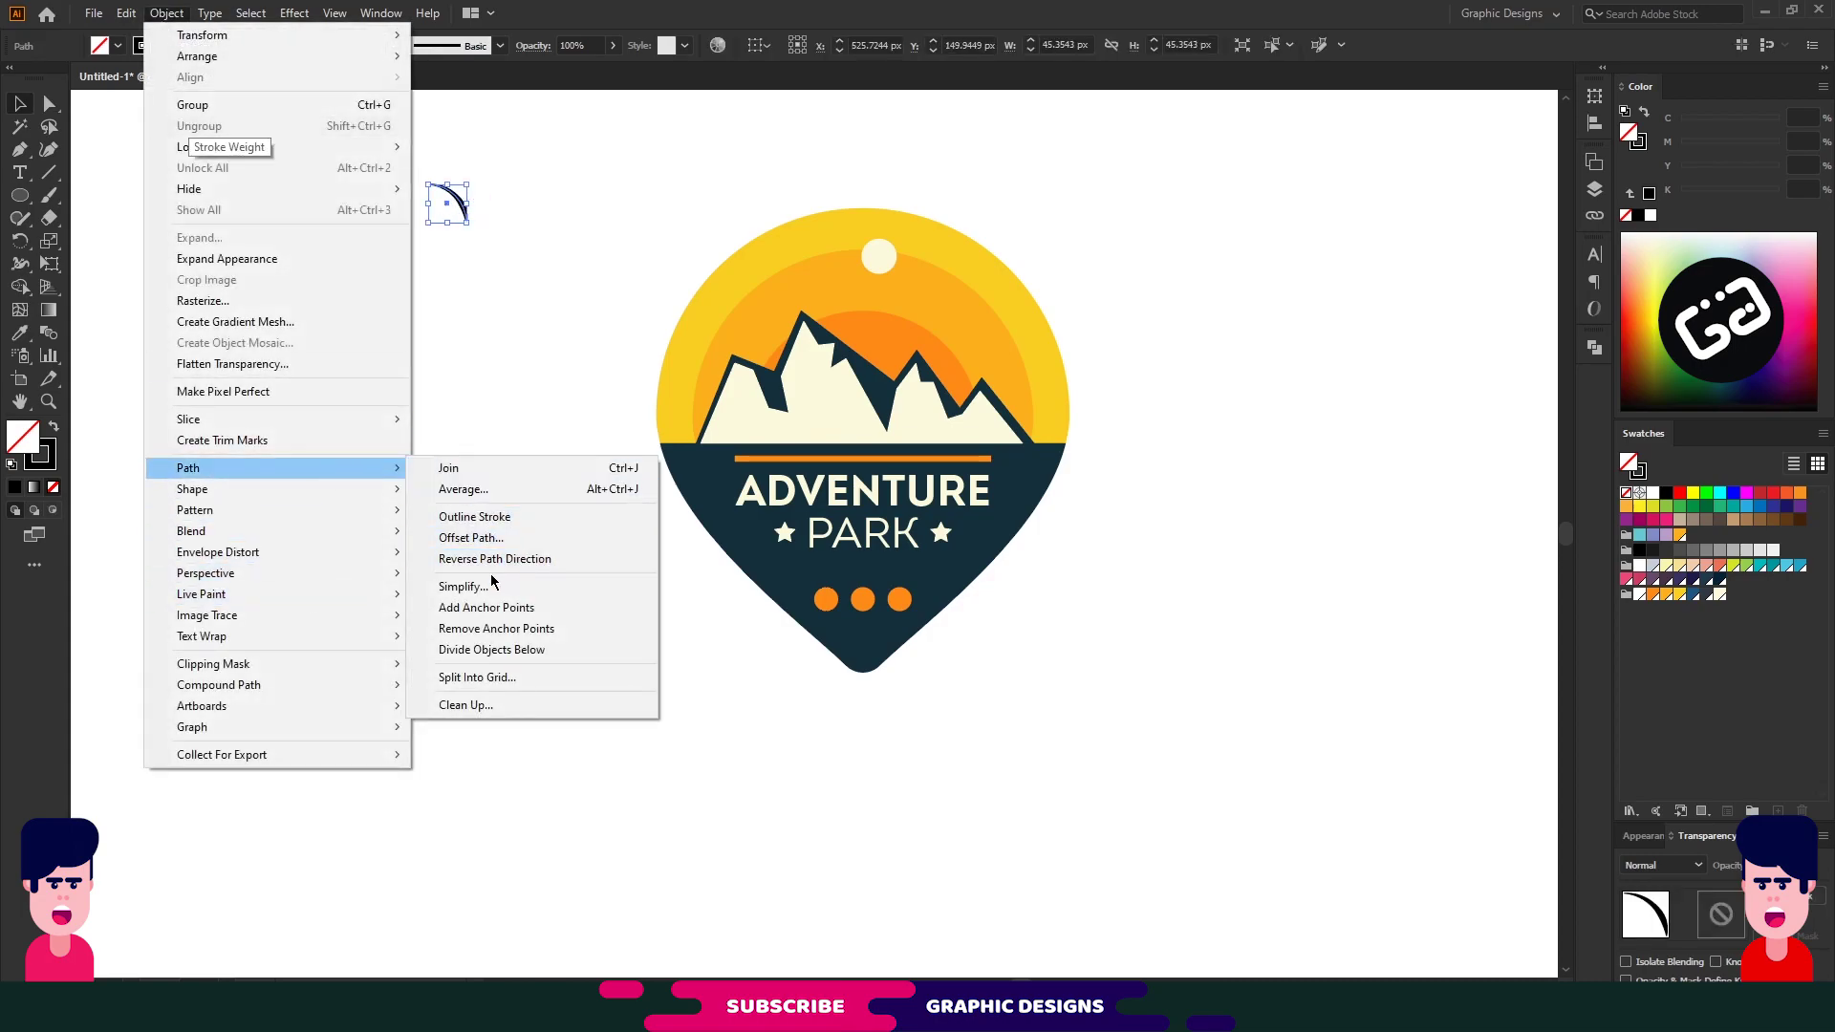
left_click(516, 518)
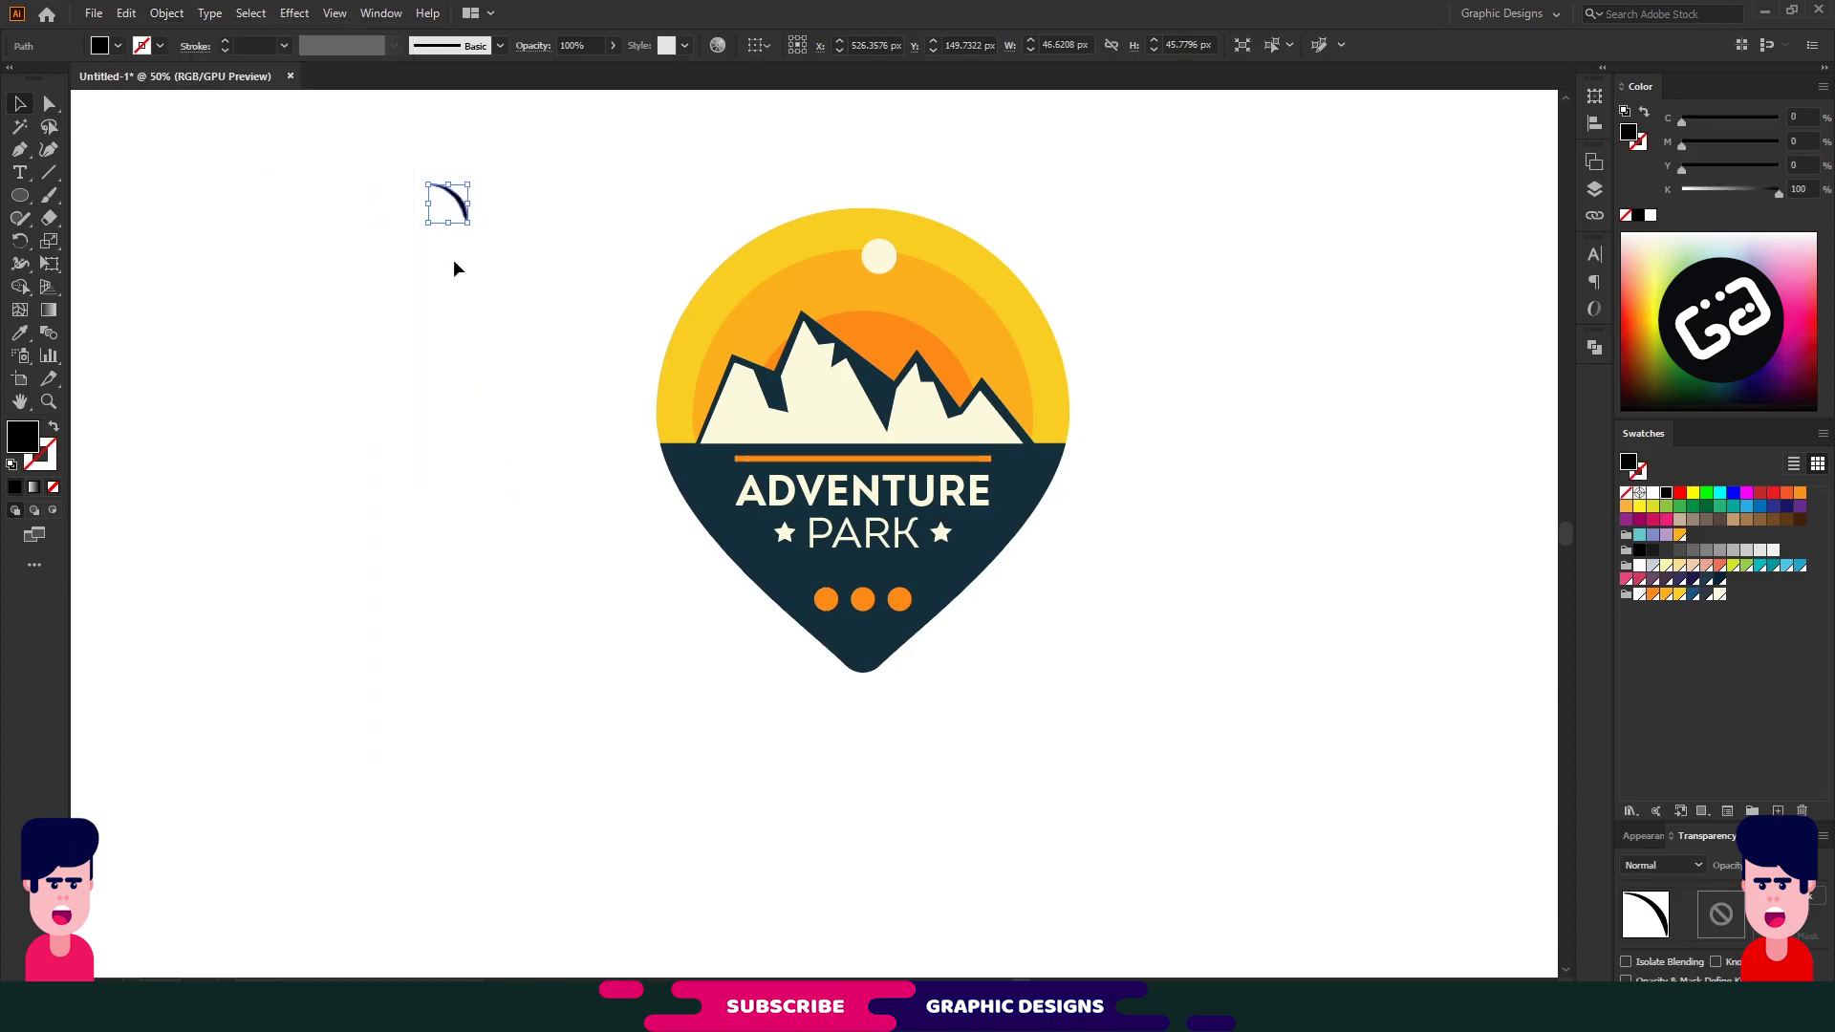
Reflect the wing arc vertically as a mirrored copy
right_click(461, 211)
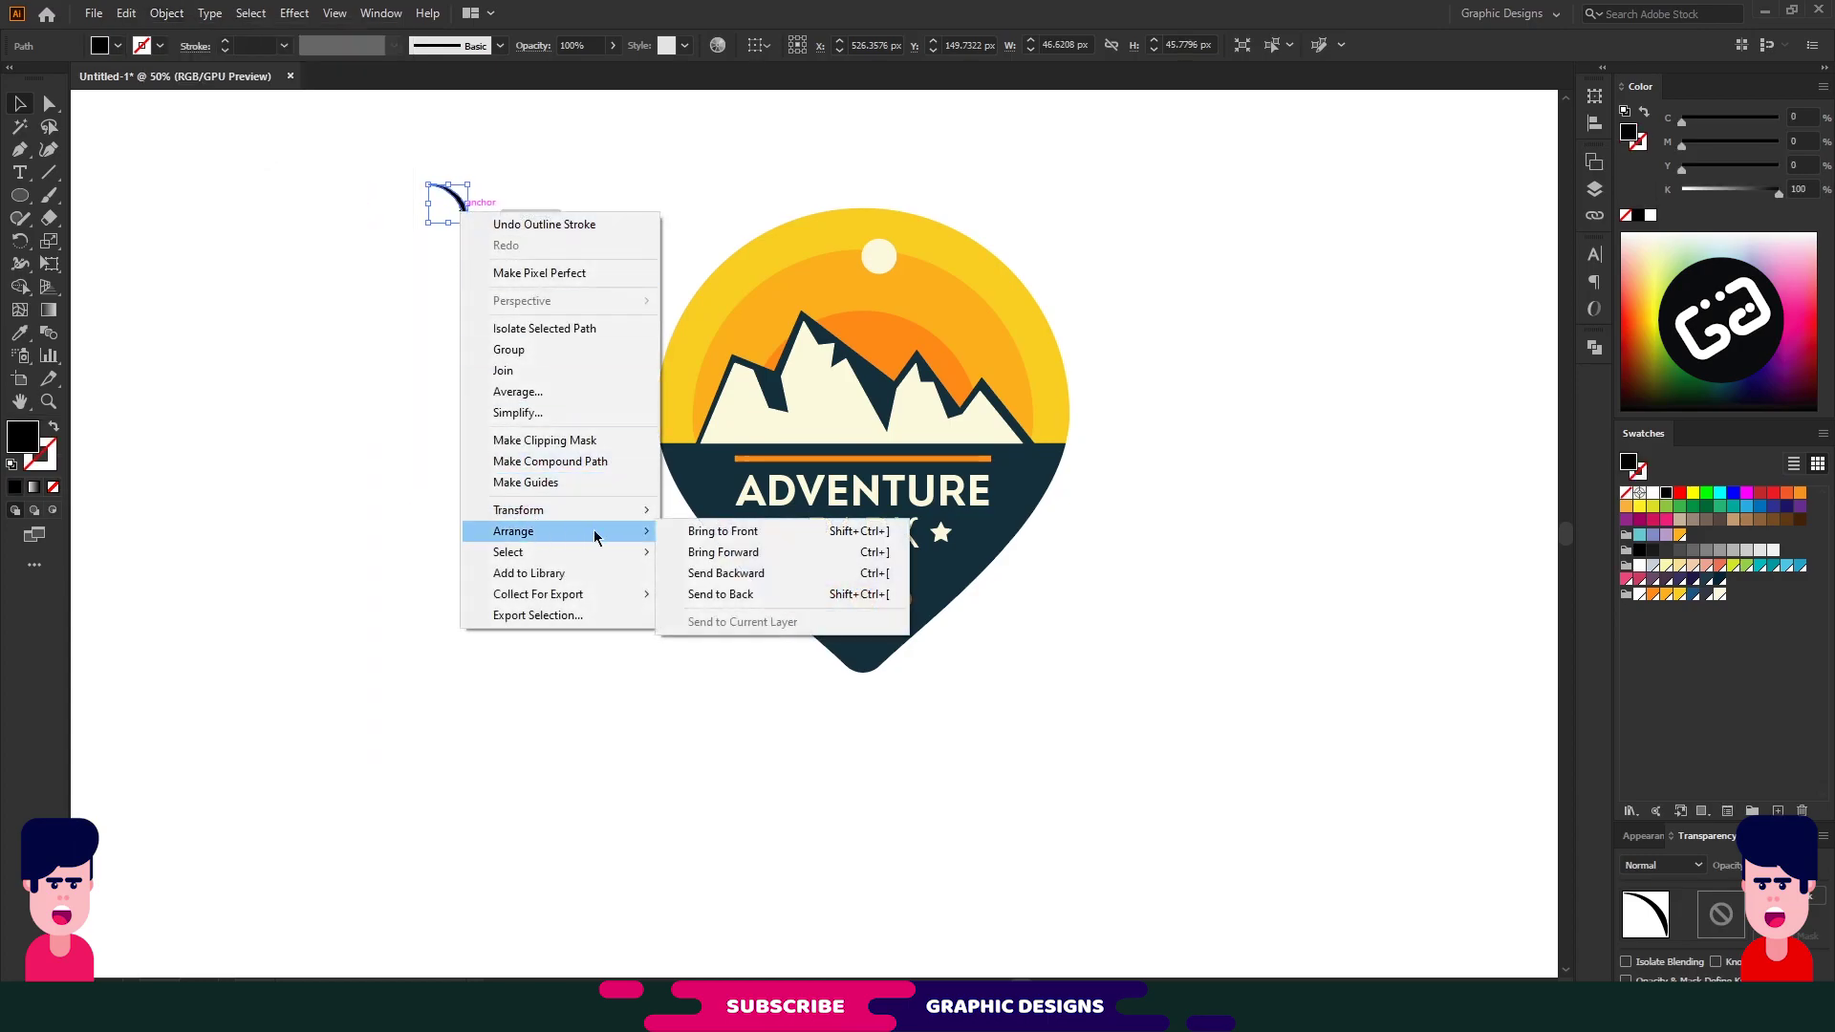
mouse_move(519, 511)
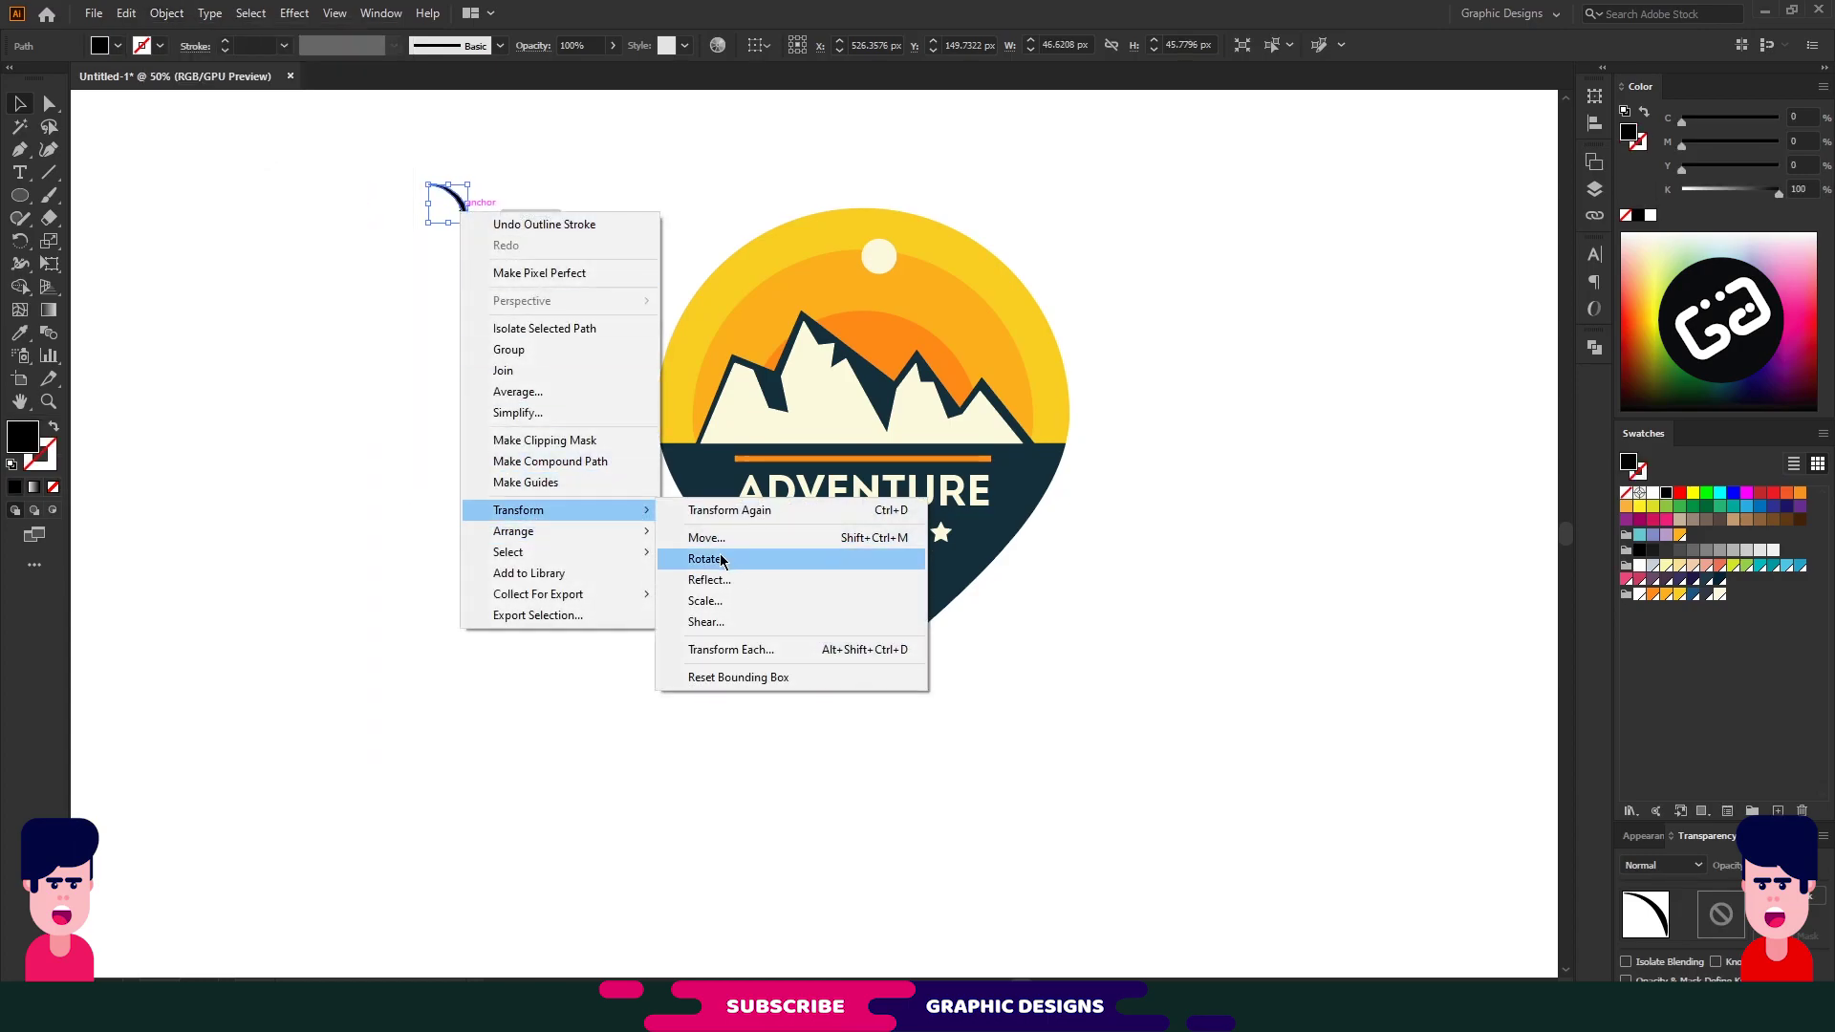
left_click(706, 576)
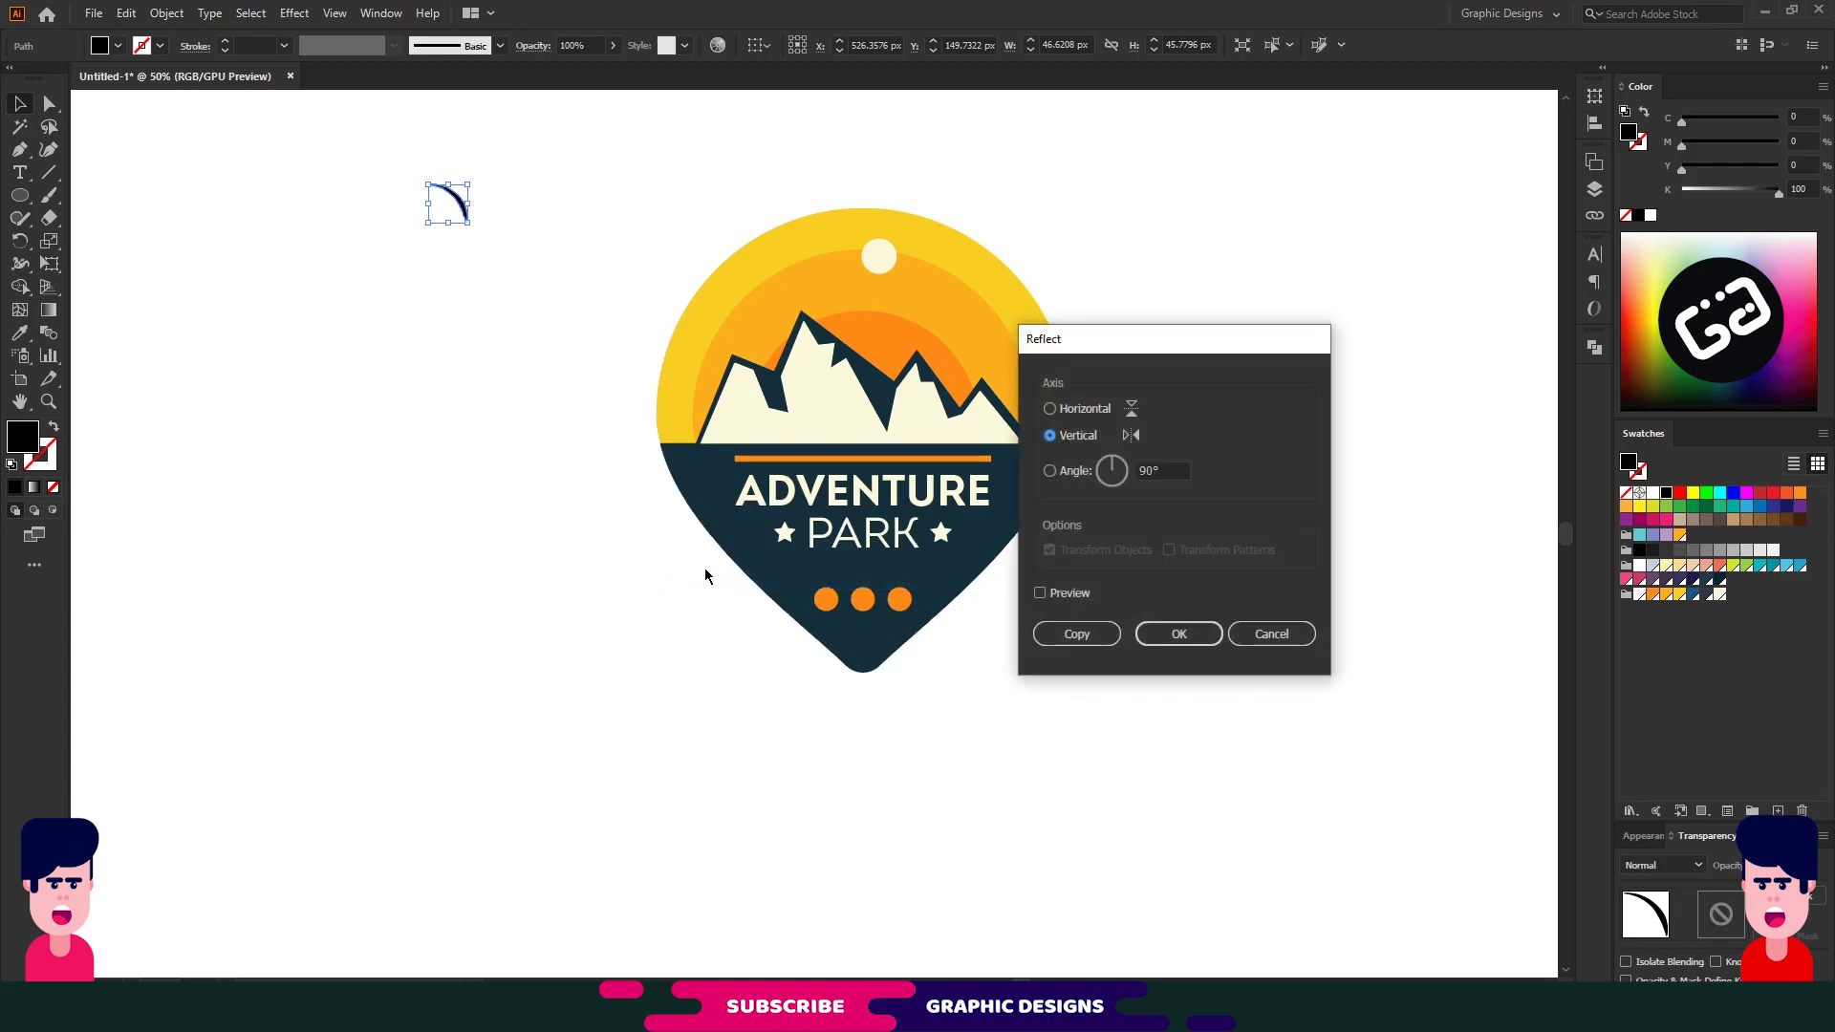
left_click(1111, 634)
left_click(483, 320)
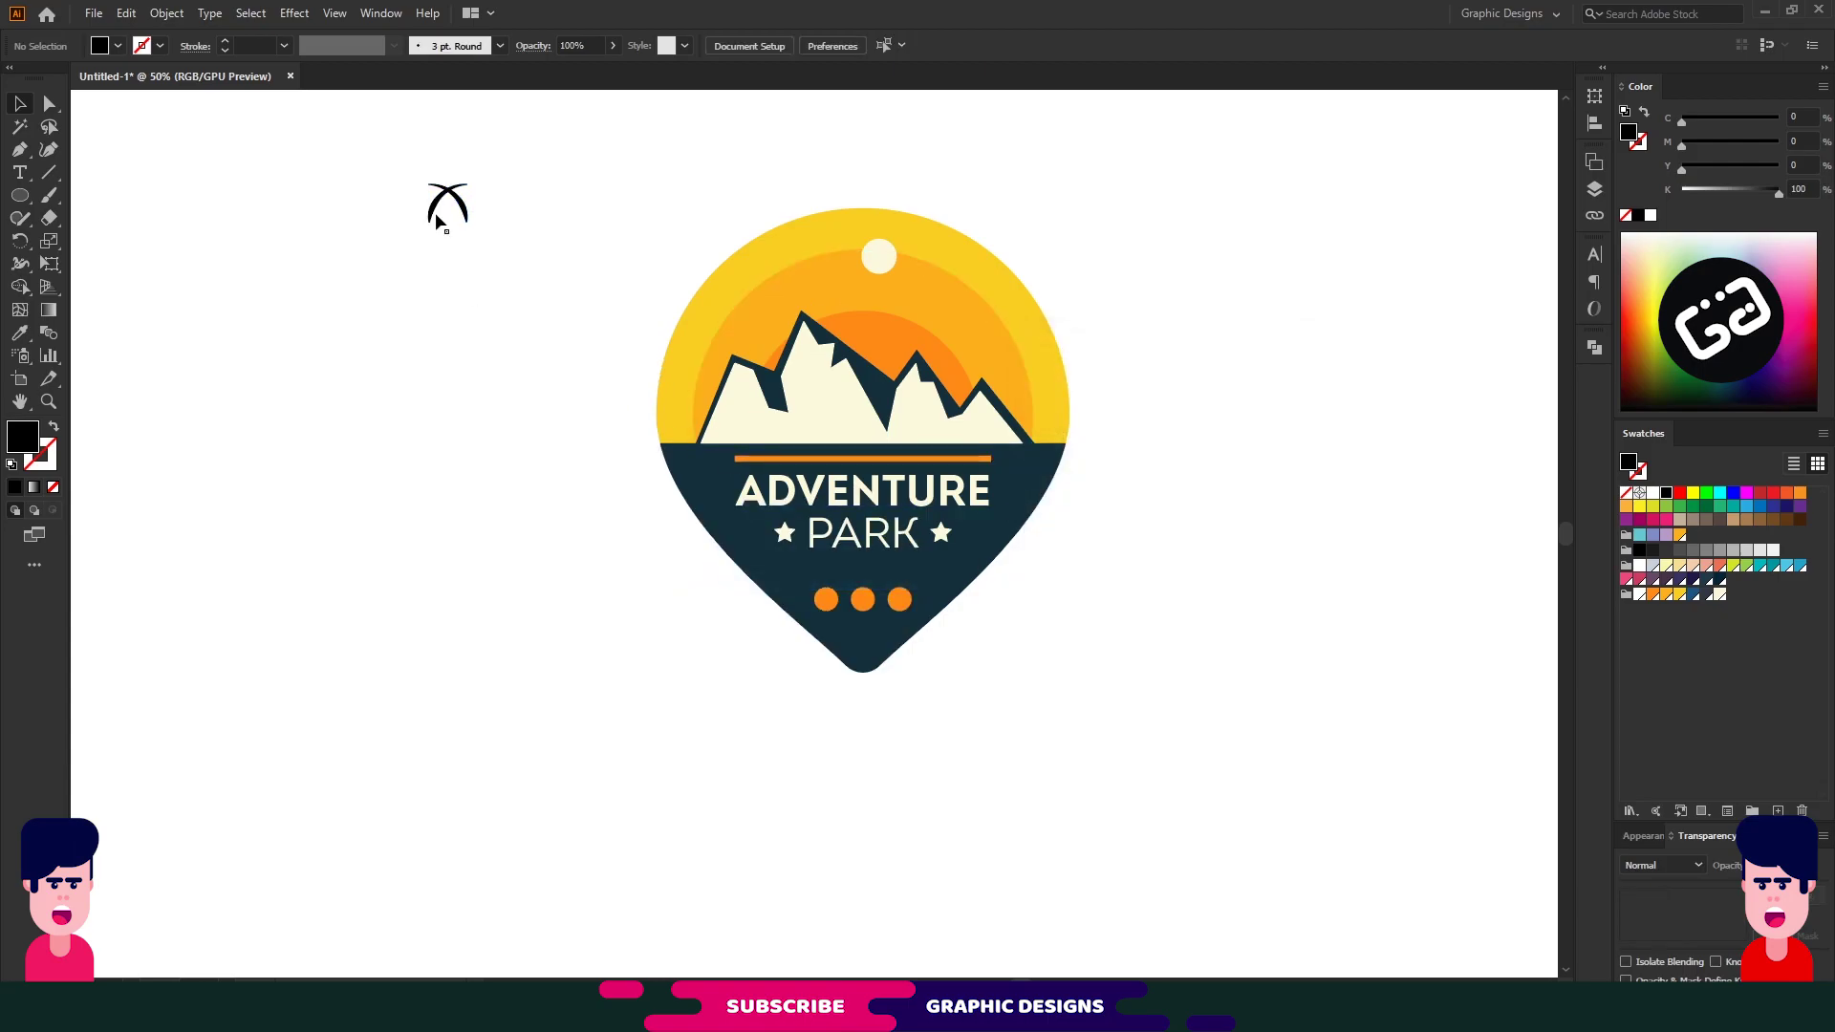
Move the mirrored arc beside the original to form a V and group both into one bird
left_click_drag(437, 219, 488, 246)
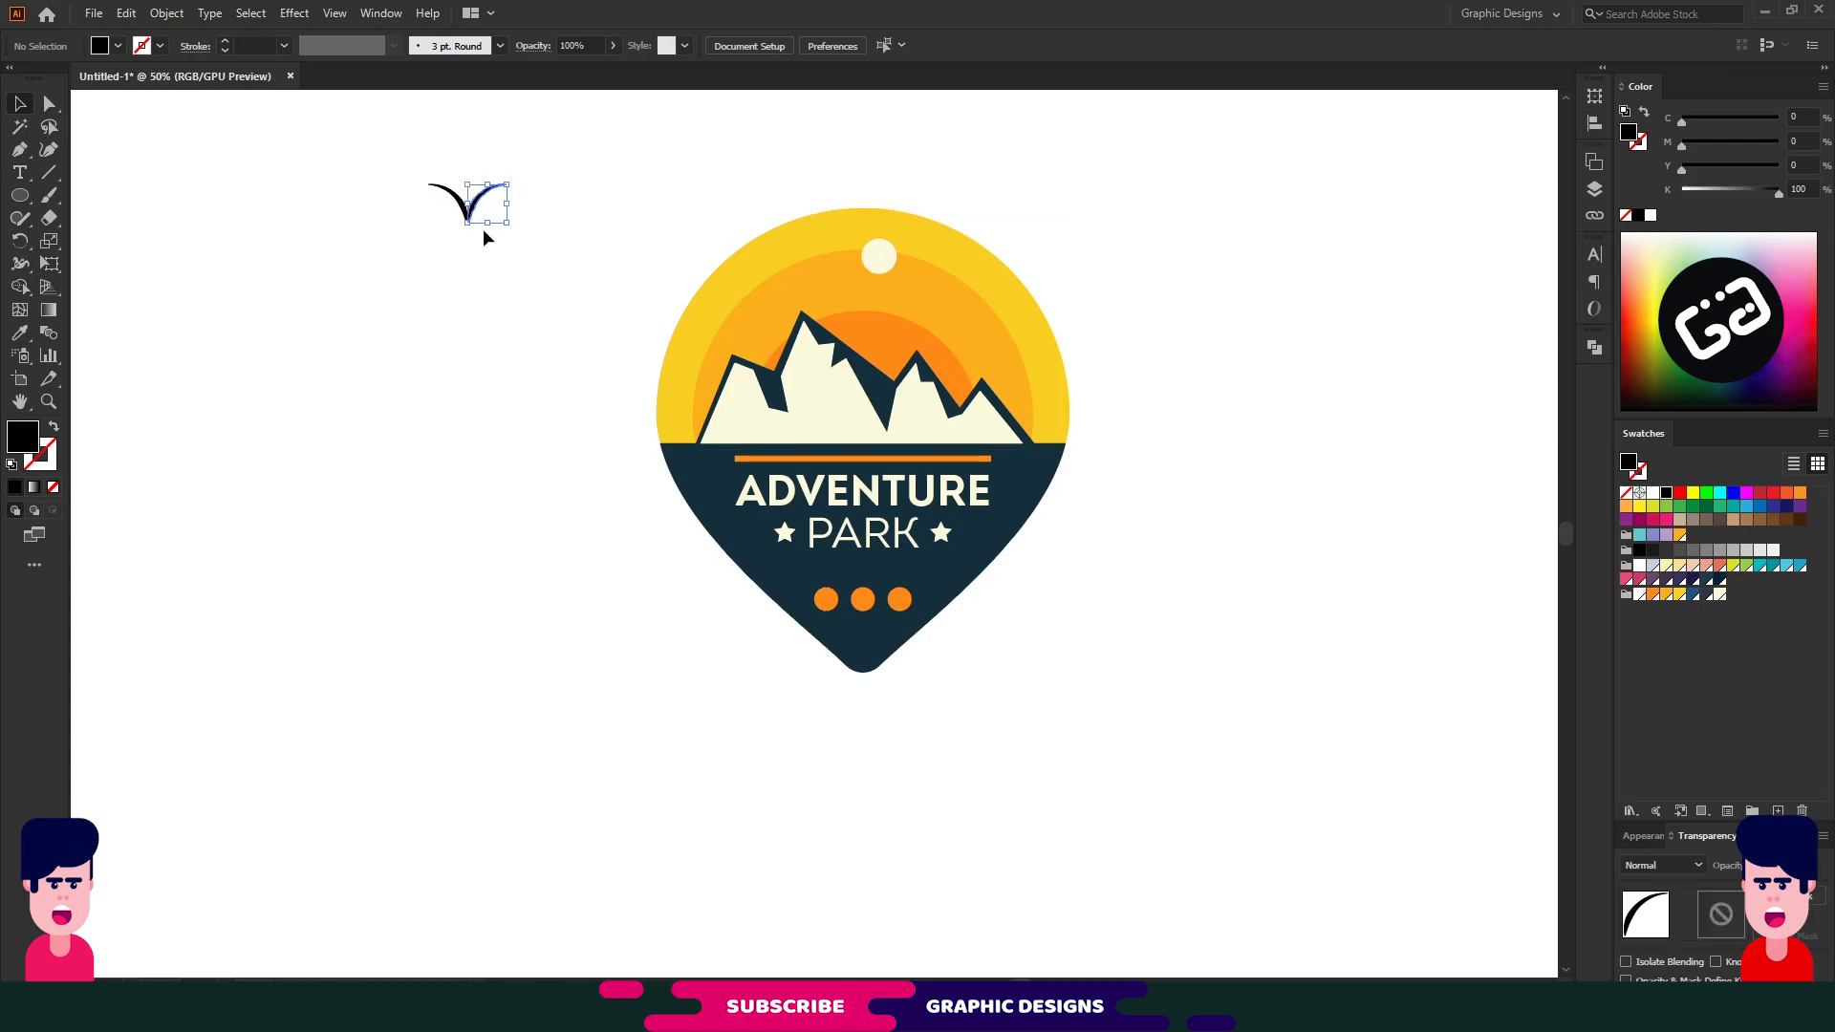
left_click(371, 279)
mouse_move(402, 170)
left_mouse_down()
mouse_move(523, 229)
mouse_move(489, 210)
left_mouse_up()
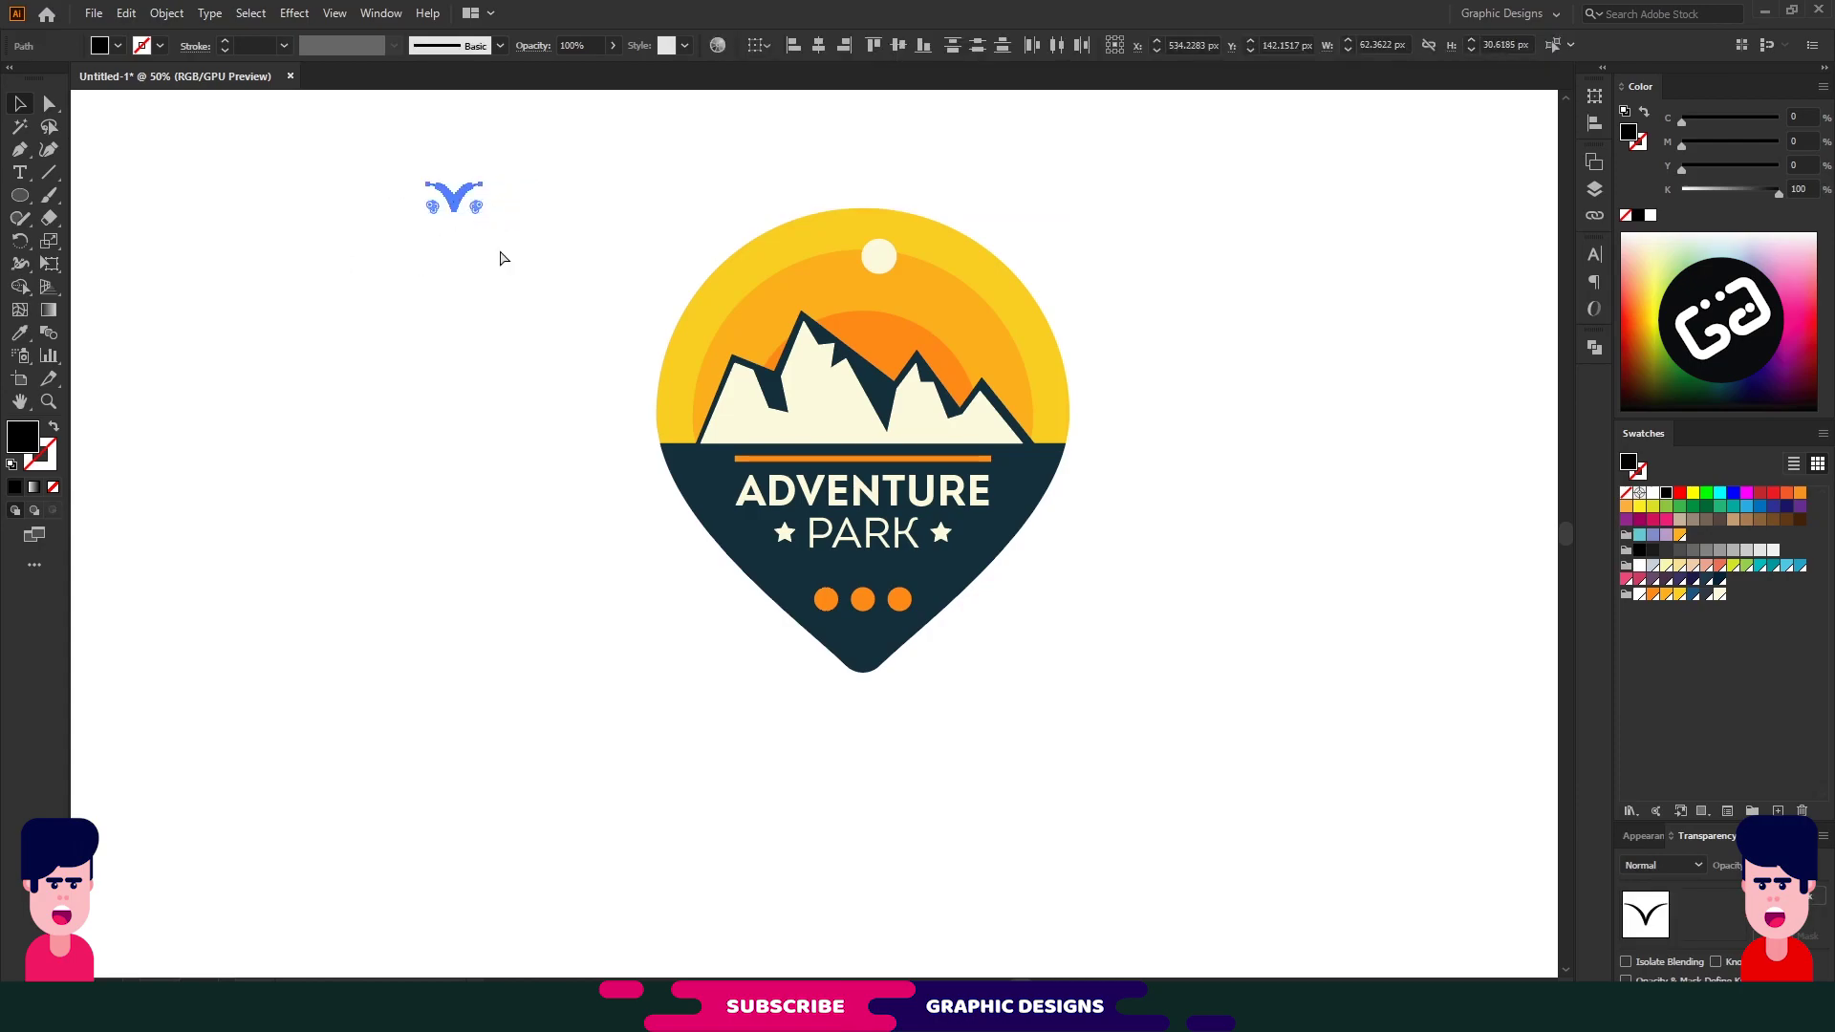
key("ctrl+g")
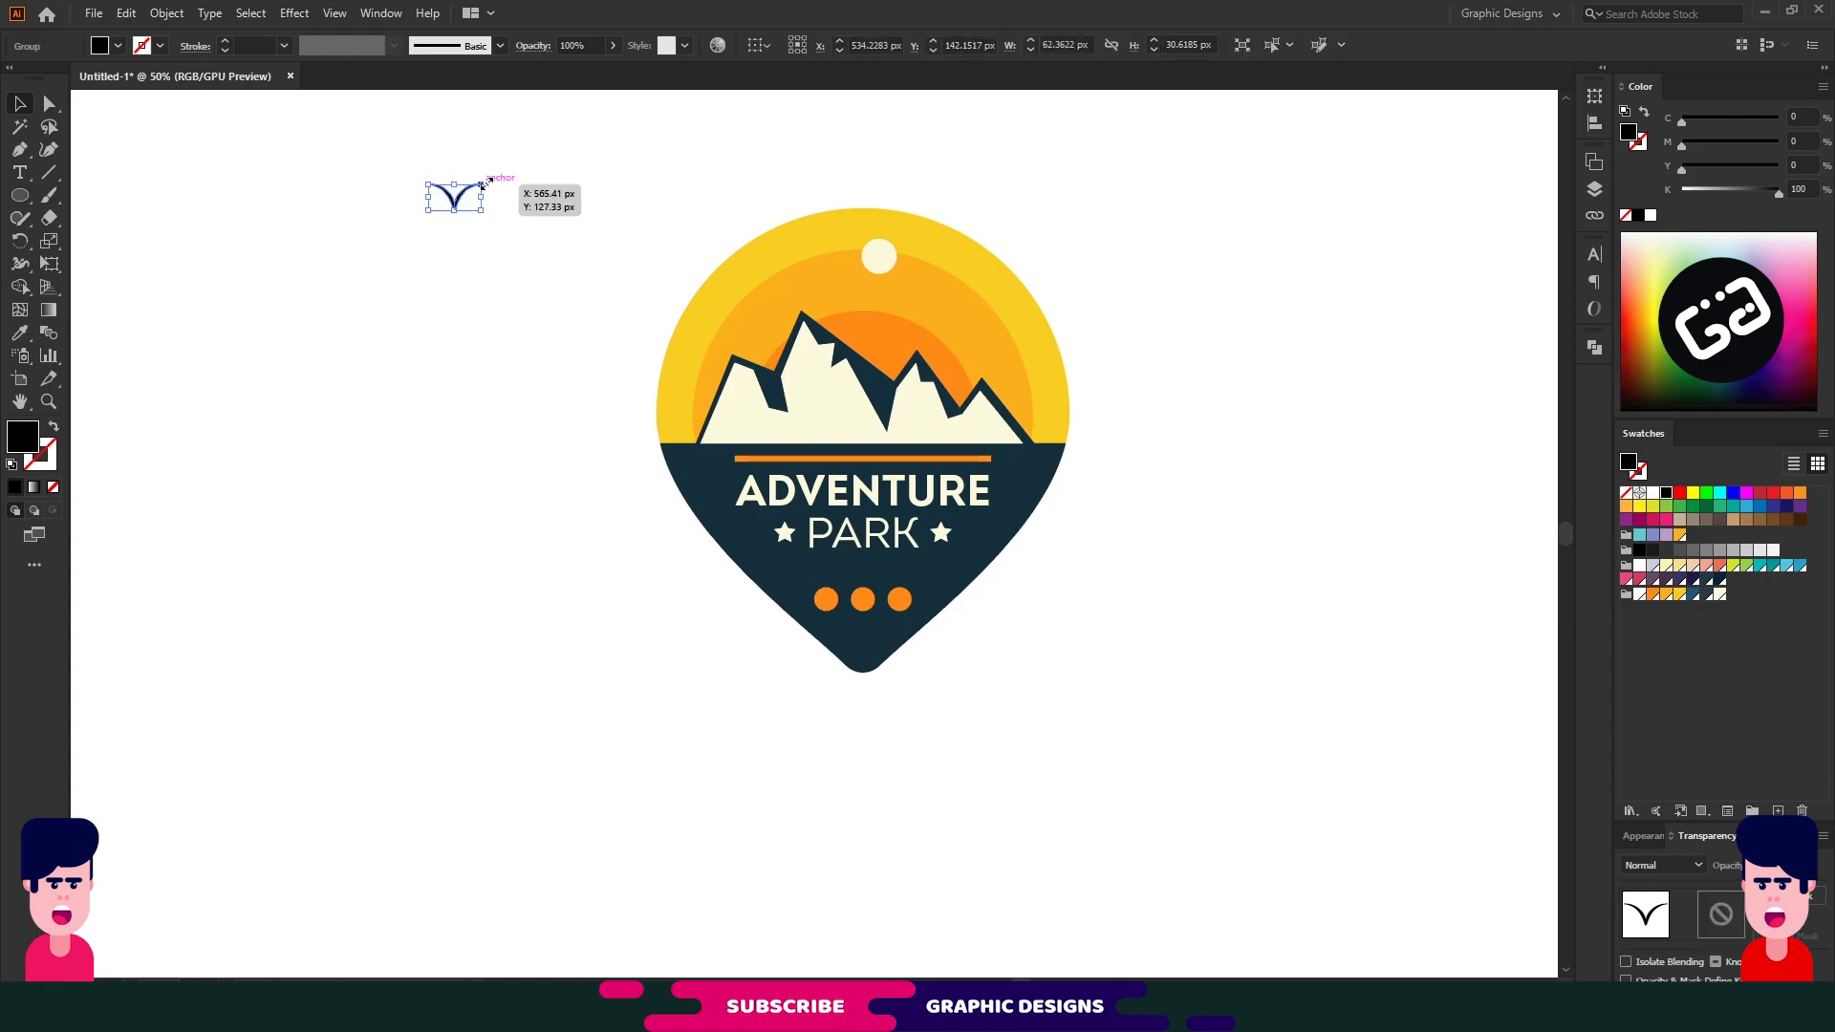
Tilt the bird, Alt-drag two smaller copies to the right of the sun and nudge the left bird
mouse_move(497, 183)
left_mouse_down()
mouse_move(453, 217)
mouse_move(839, 281)
mouse_move(821, 279)
left_mouse_up()
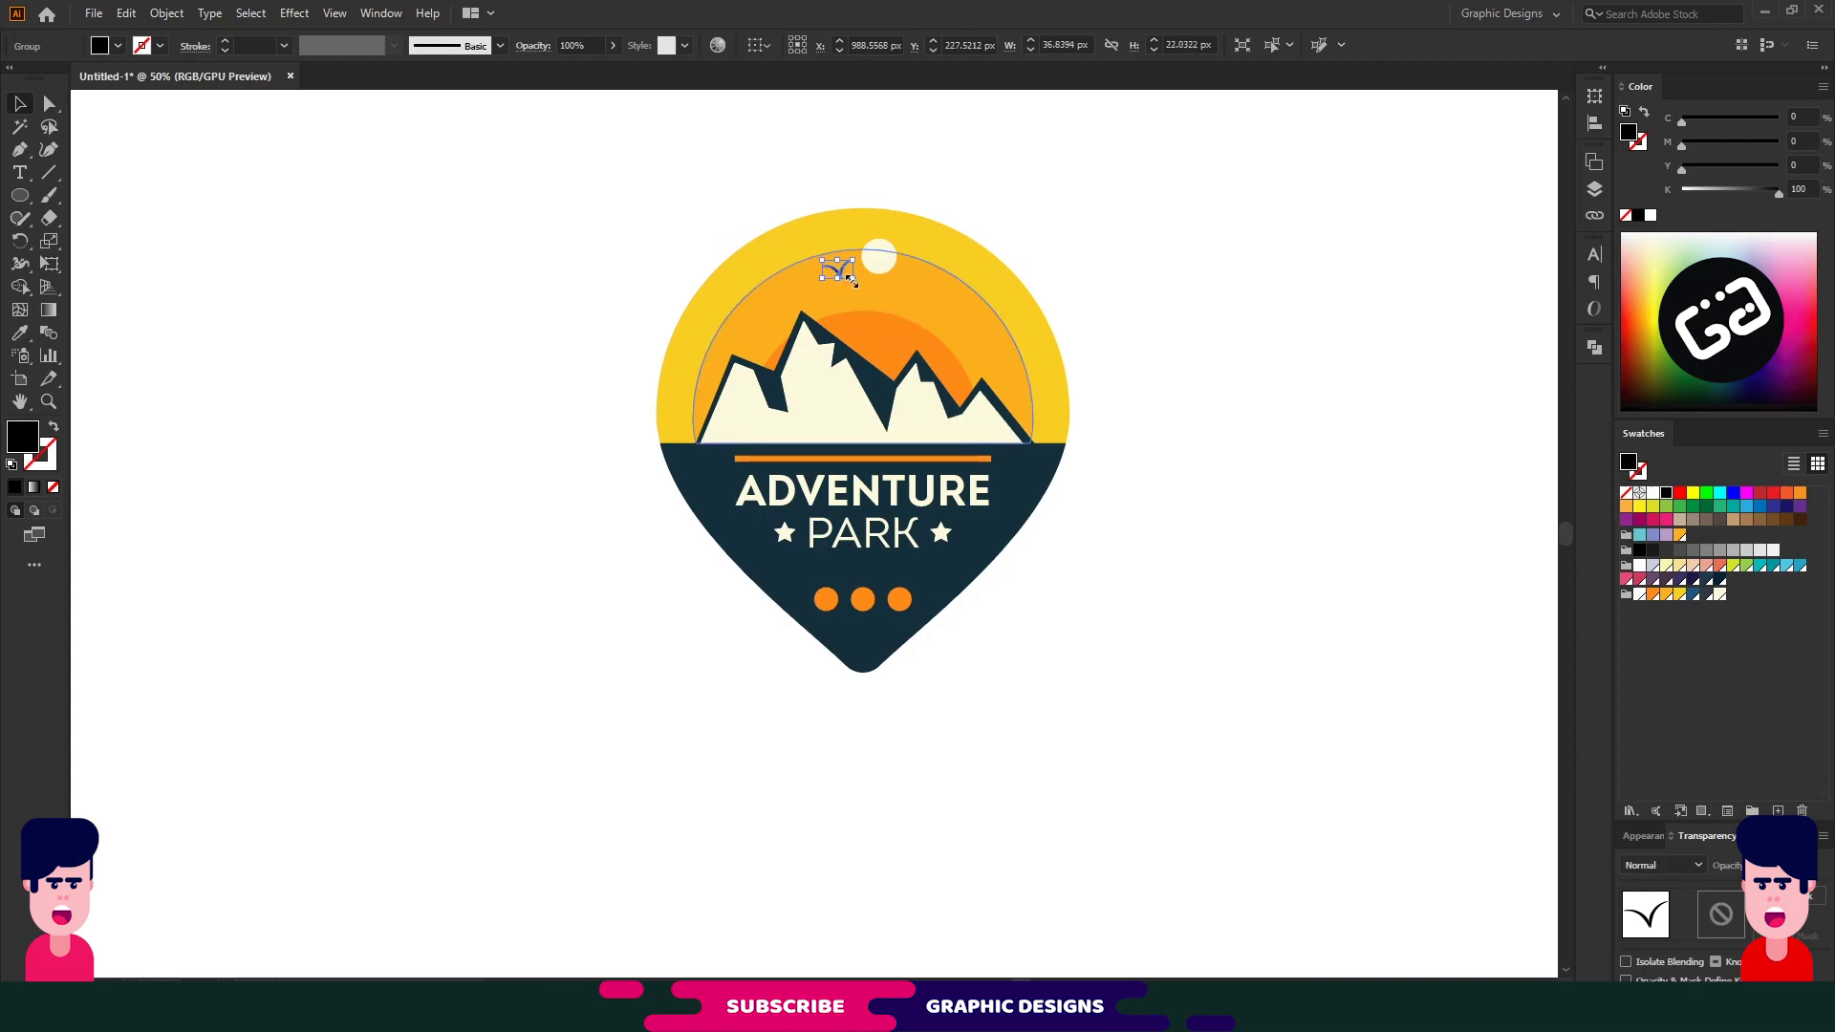
left_click_drag(853, 281, 881, 295, "alt")
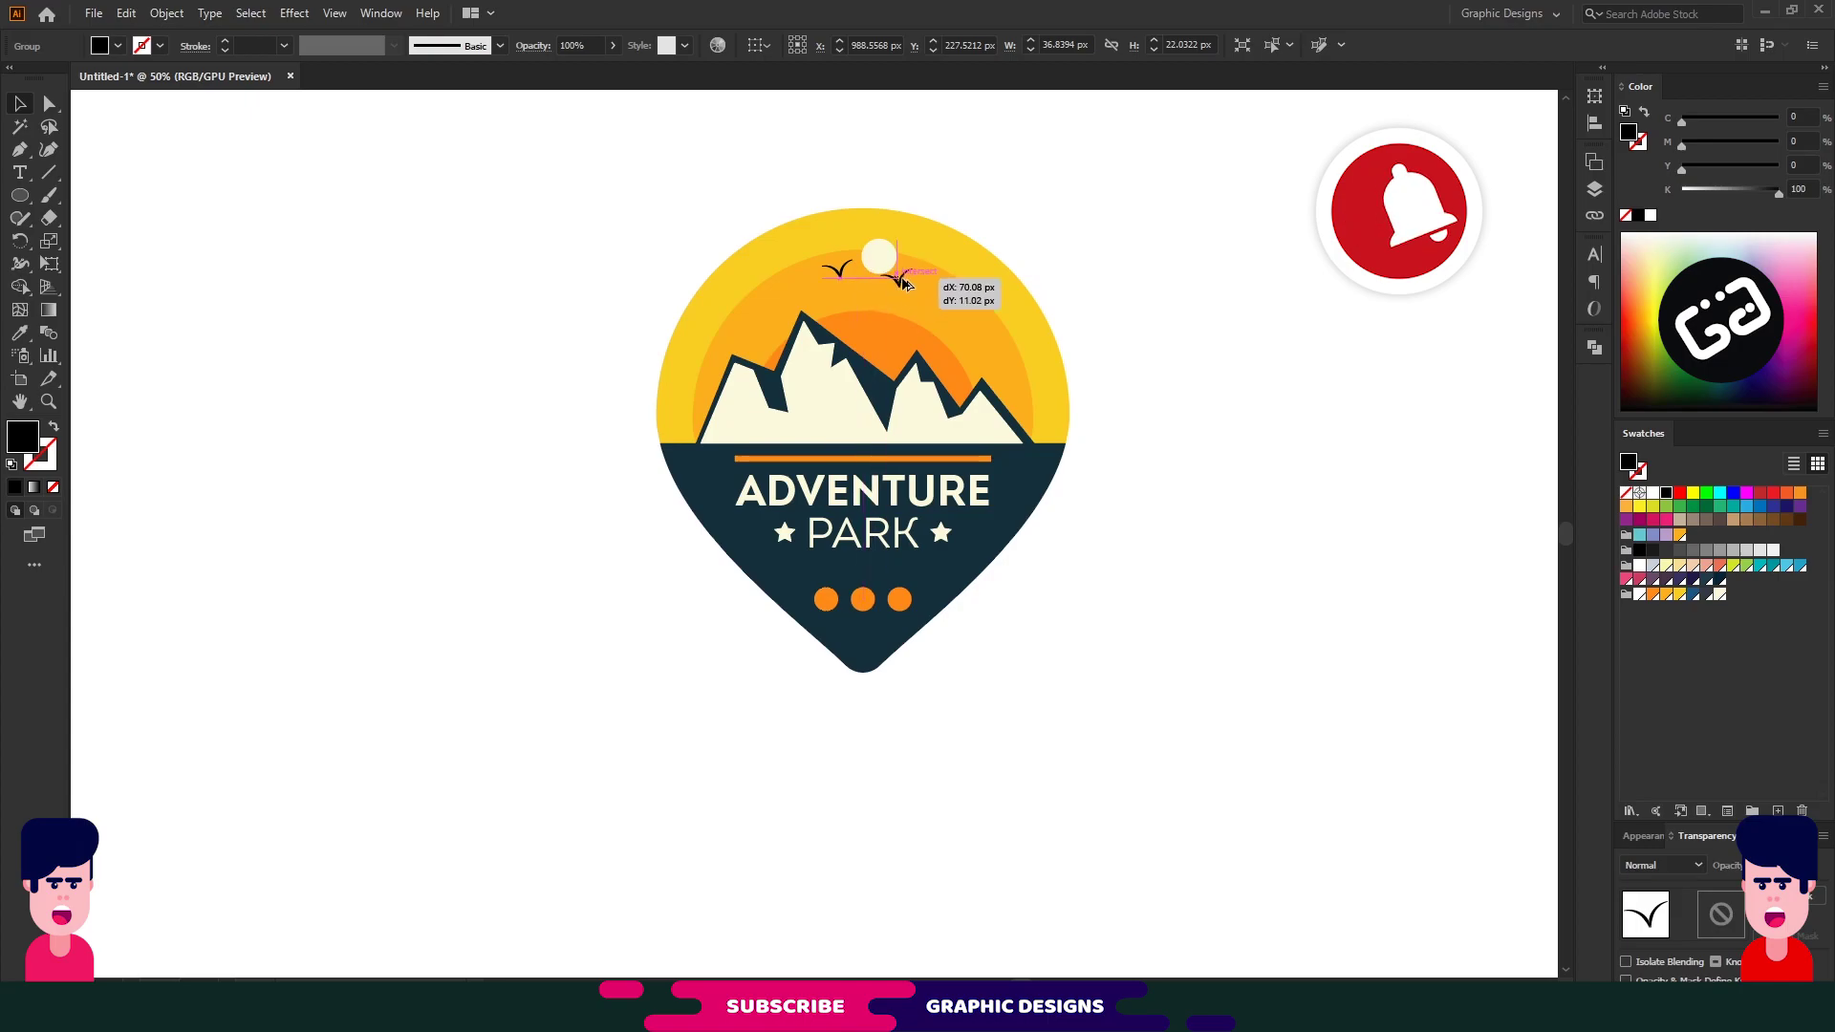
mouse_move(881, 293)
left_mouse_down()
mouse_move(935, 272)
mouse_move(961, 306)
mouse_move(849, 277)
left_mouse_up()
left_click(838, 270)
left_click(1063, 230)
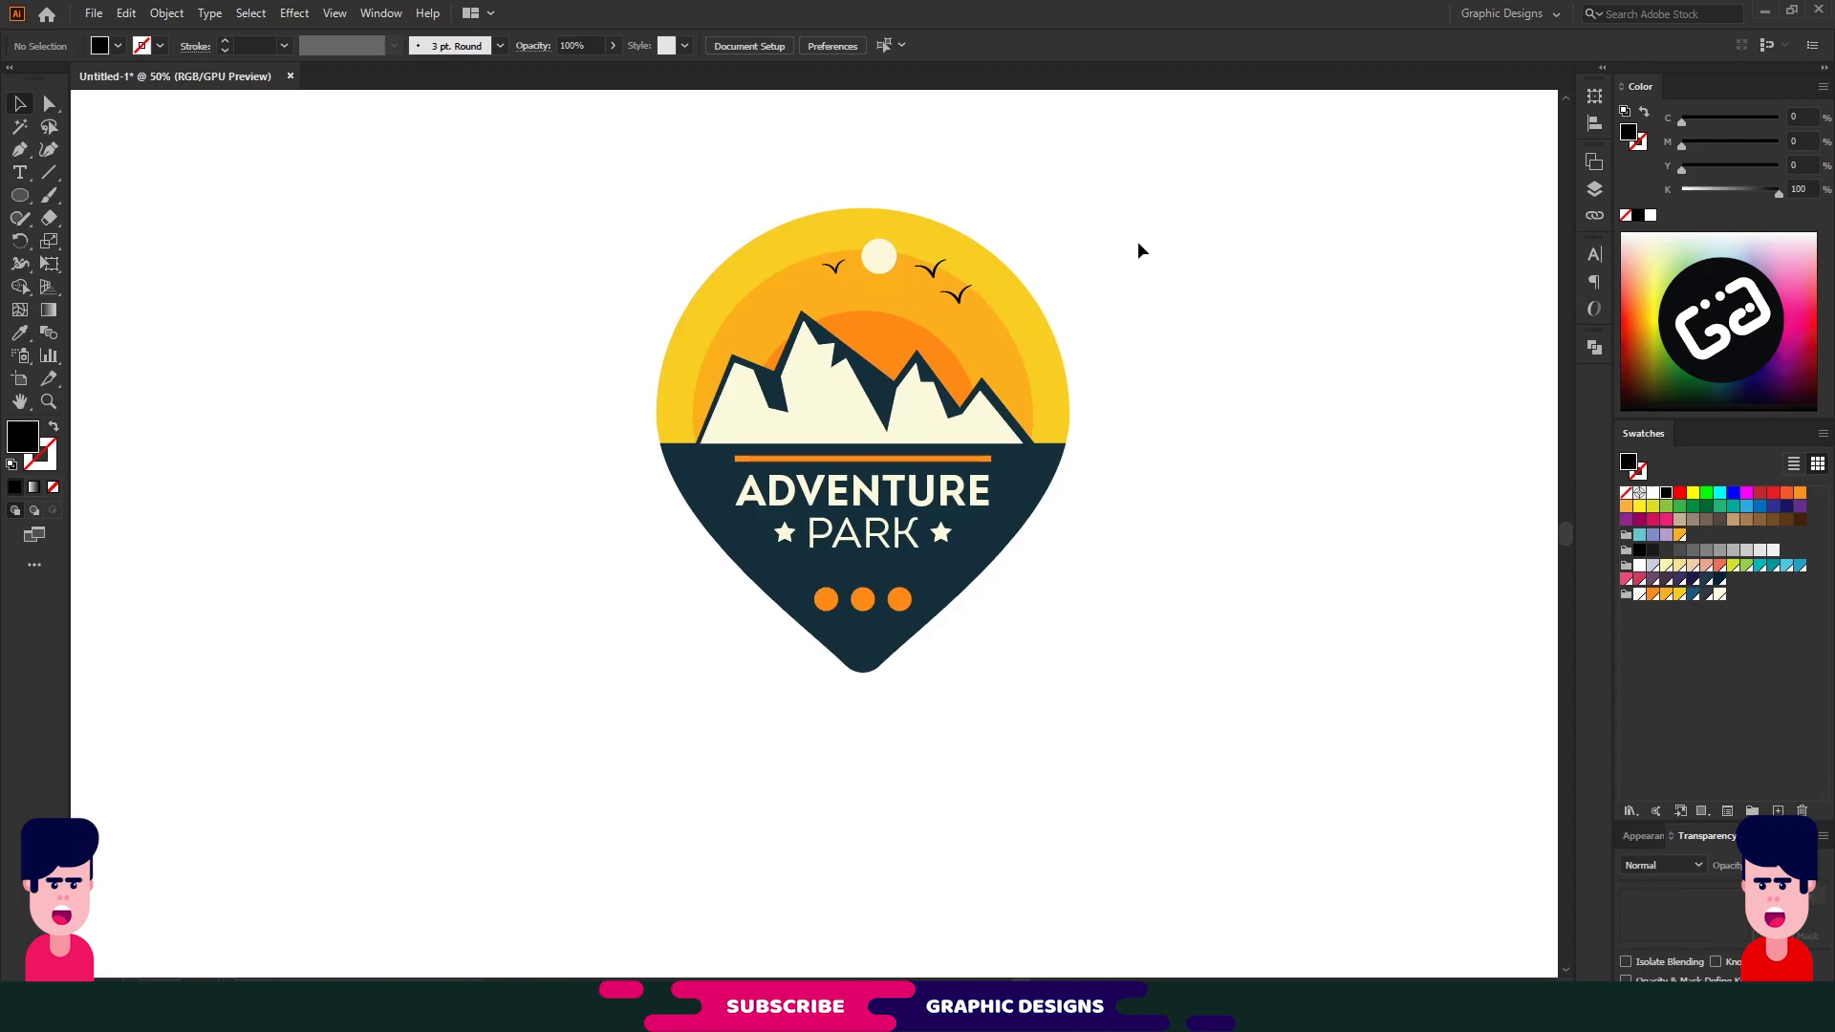
Copy the whole badge, paste a copy in front and enlarge it from its centre
left_click_drag(1144, 160, 579, 705)
key("ctrl+c")
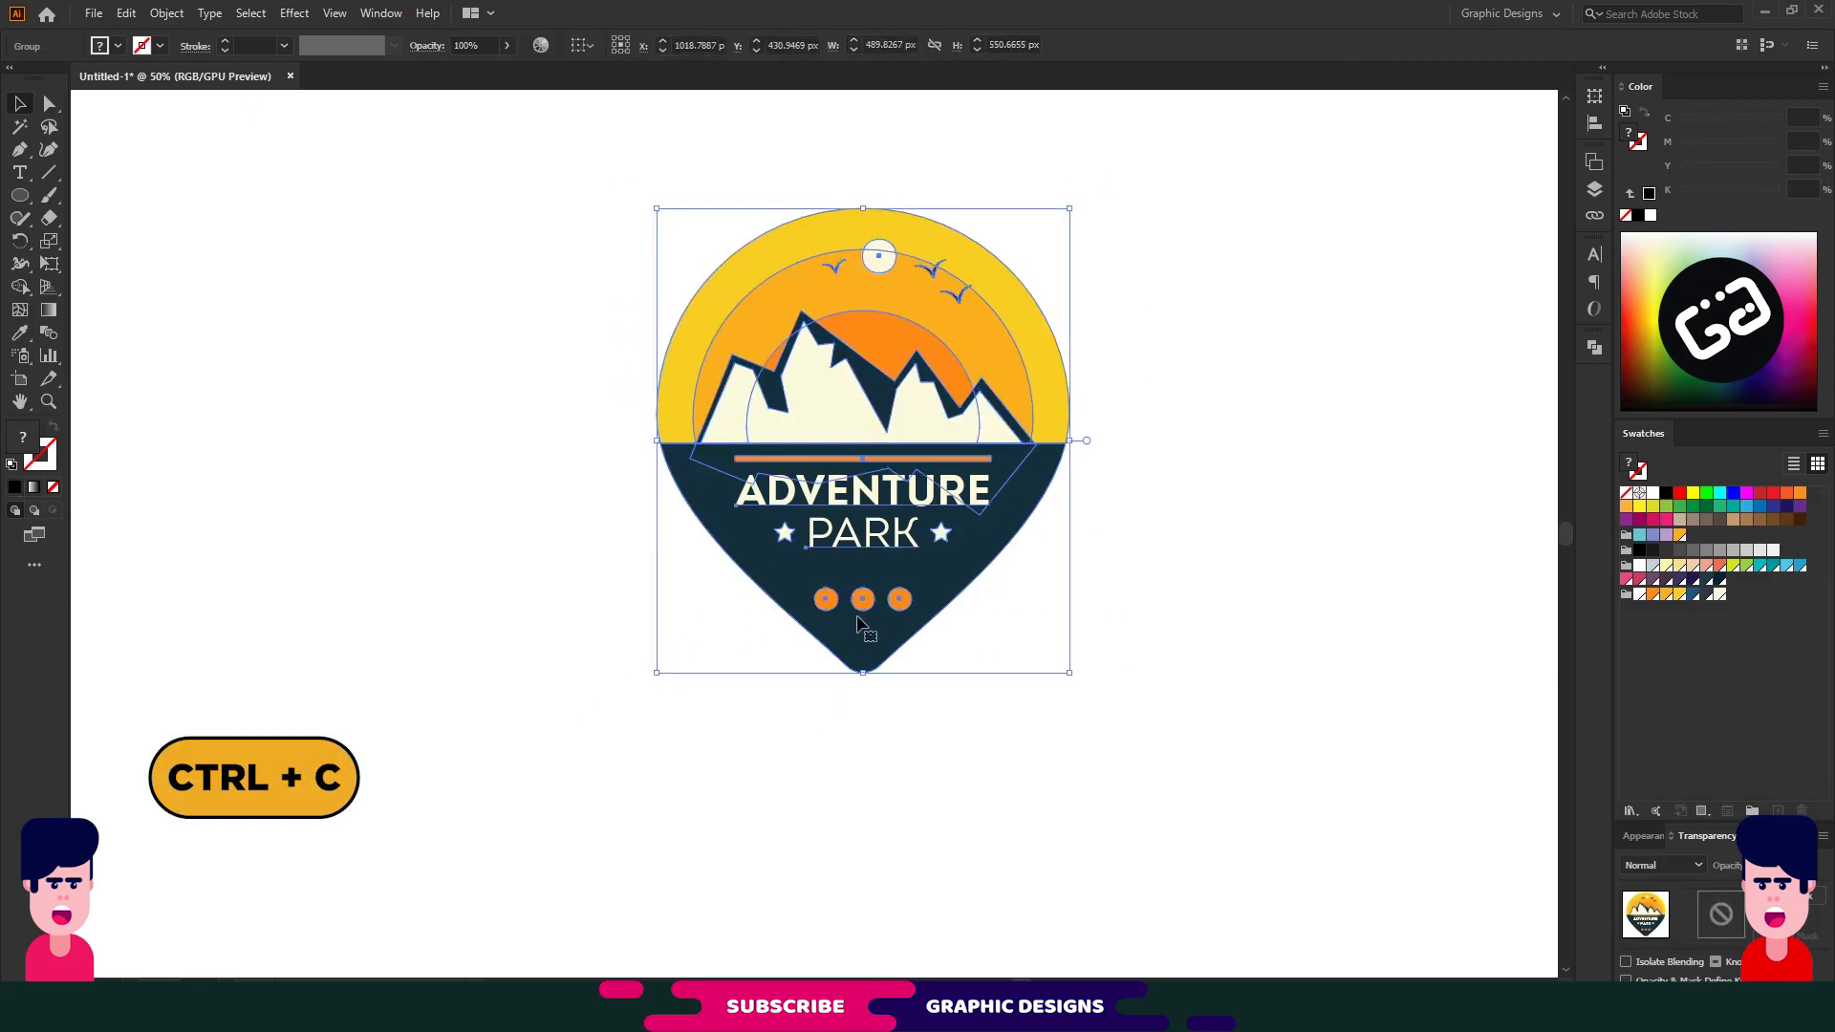
key("ctrl+f")
left_click_drag(1071, 669, 1102, 699)
Unite the enlarged copy into one dark blue silhouette and send it behind the original badge
left_click(1596, 347)
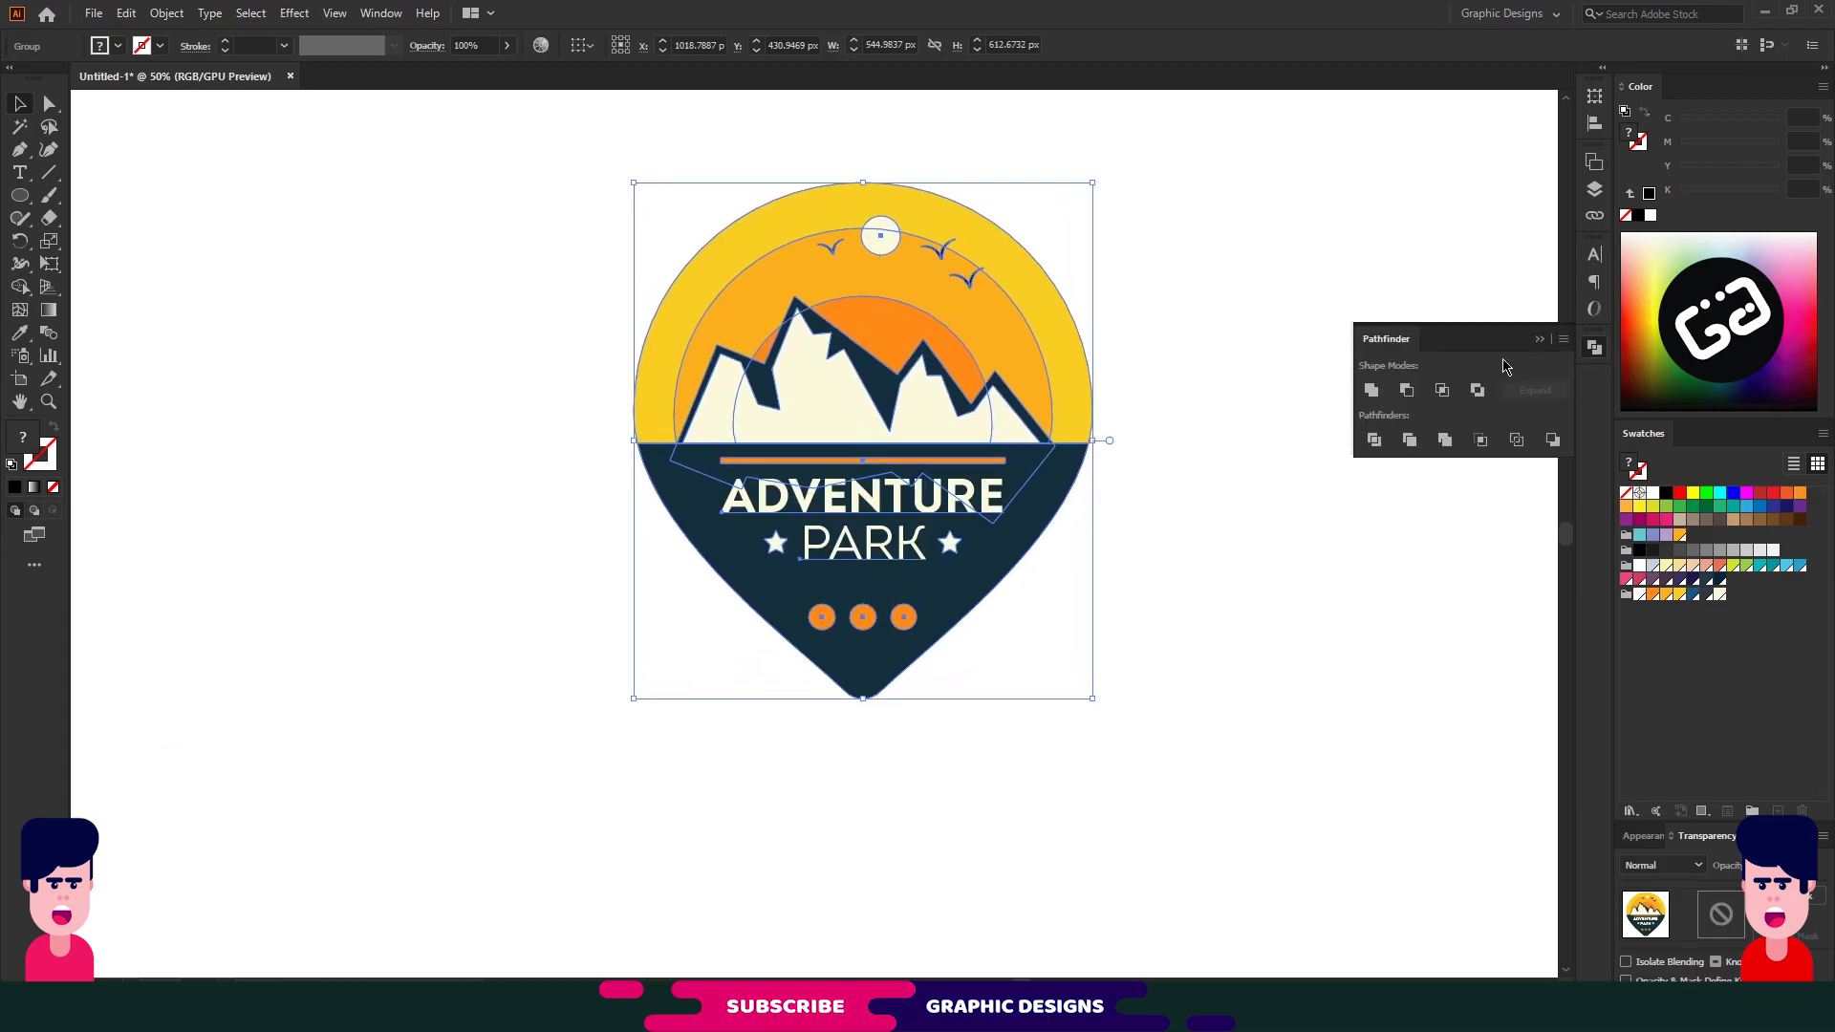
left_click(1372, 390)
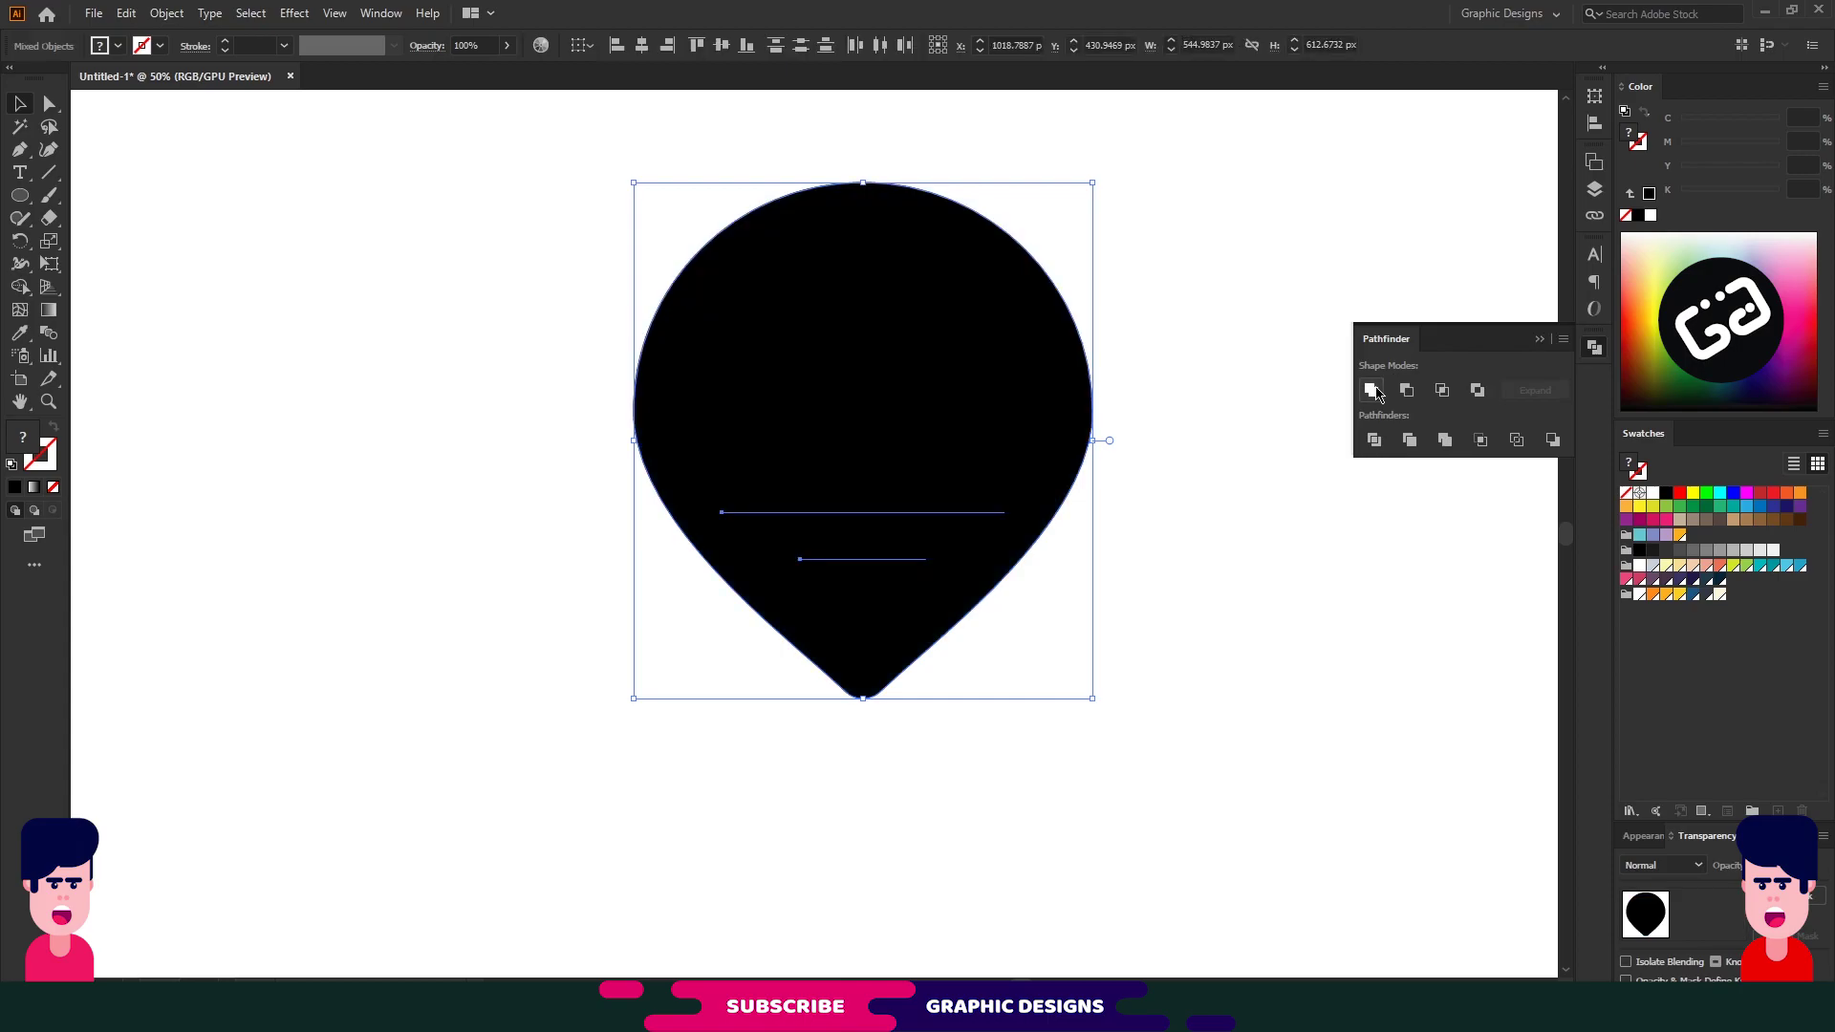
left_click(1544, 341)
left_click(1697, 596)
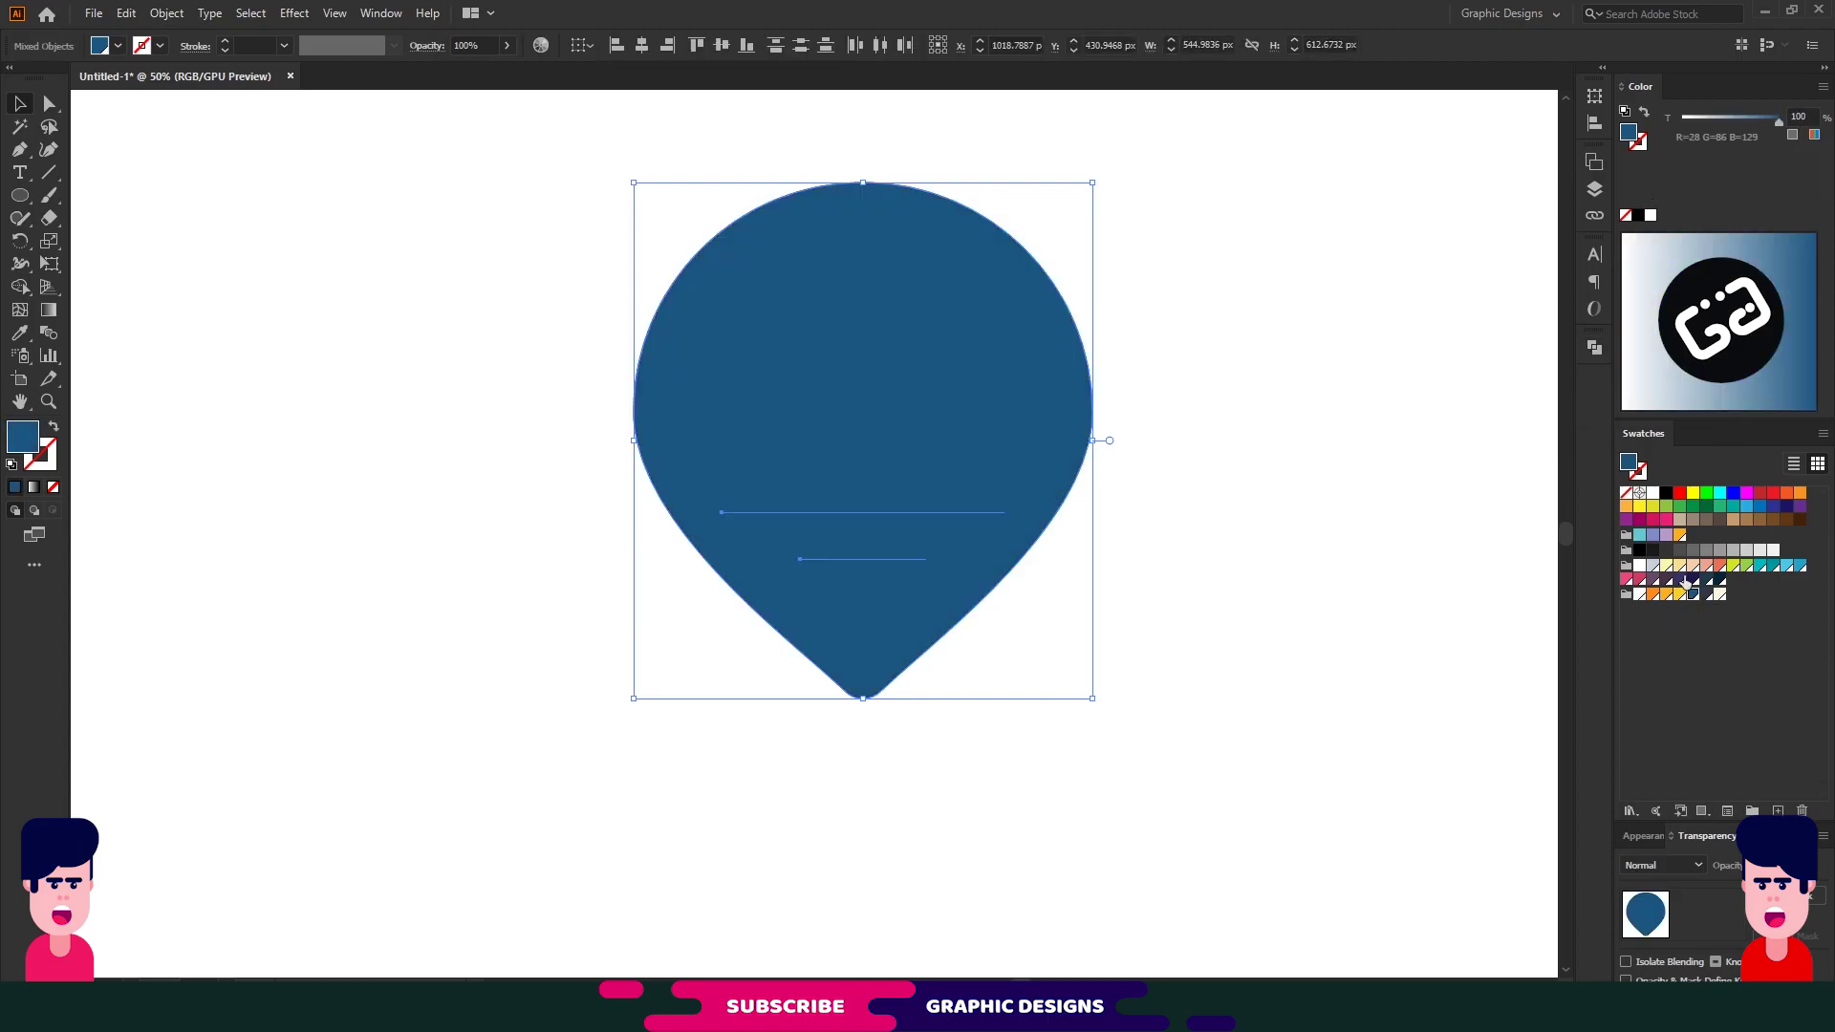
key("ctrl+shift+bracketleft")
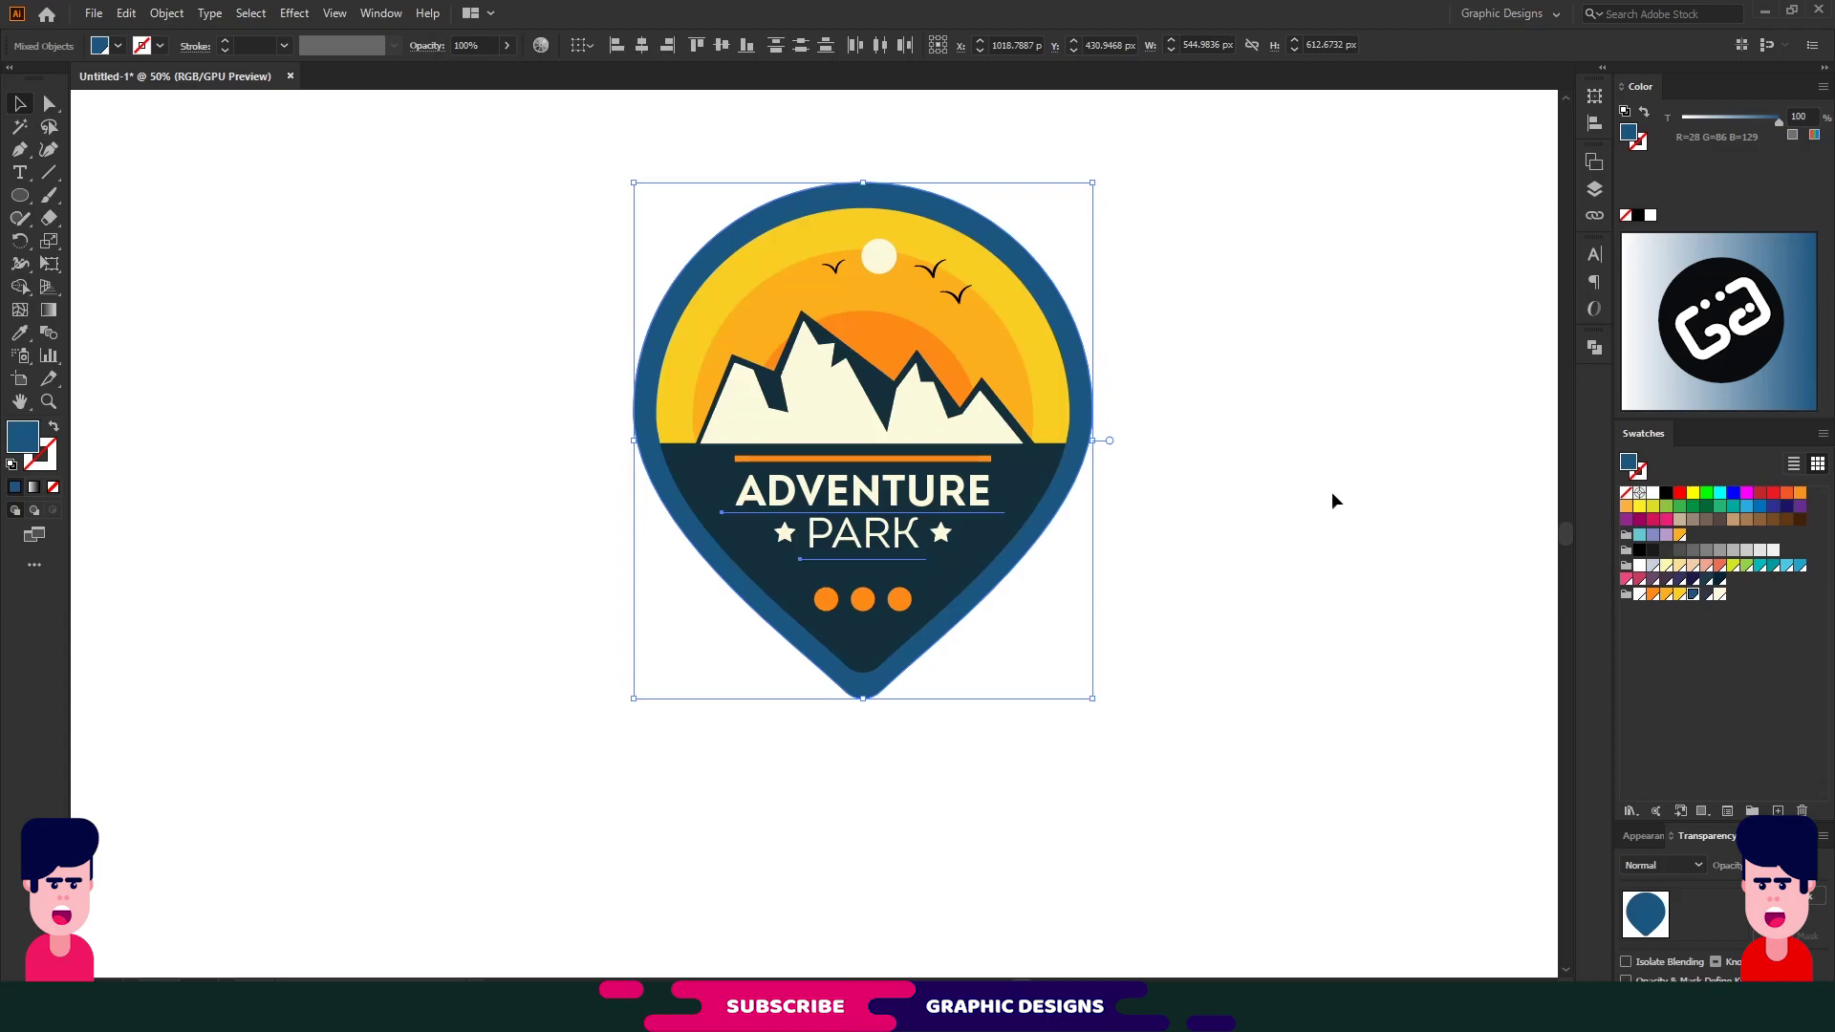
left_click(1291, 456)
Move the whole bordered badge lower and leftward on the artboard, then deselect it
left_click_drag(1161, 207, 475, 749)
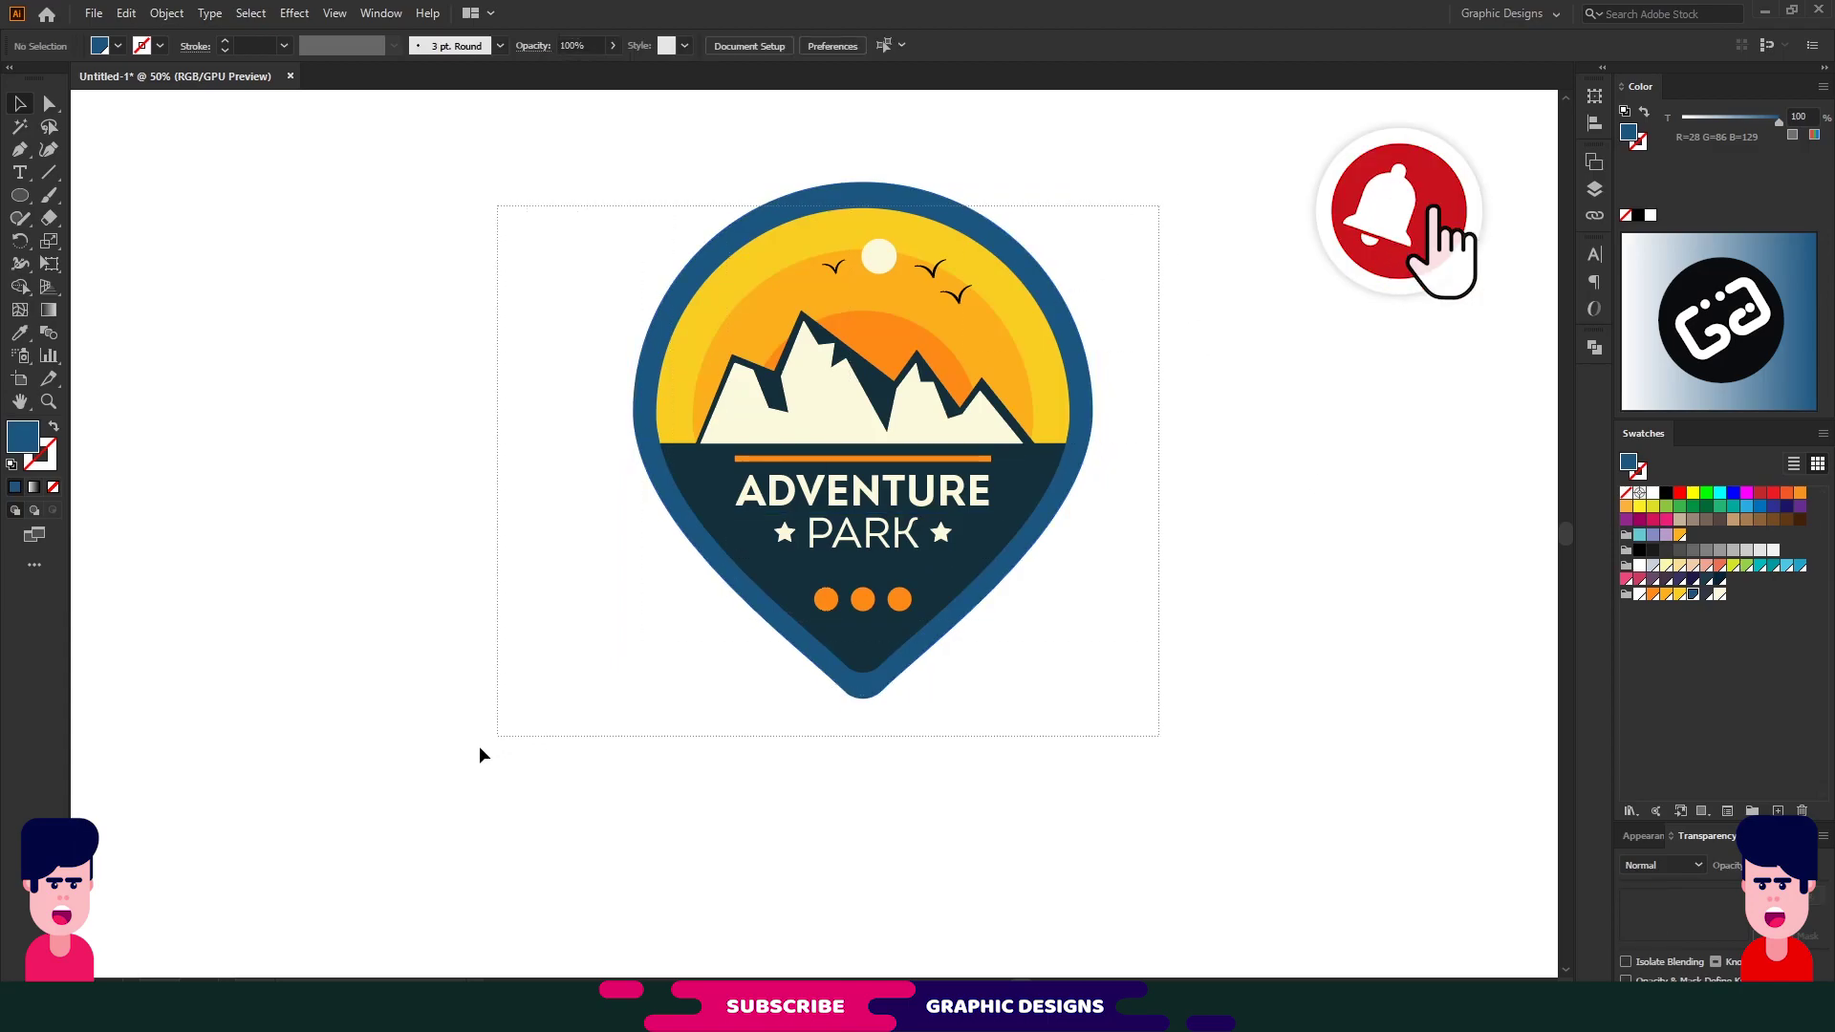
left_click_drag(901, 590, 832, 662)
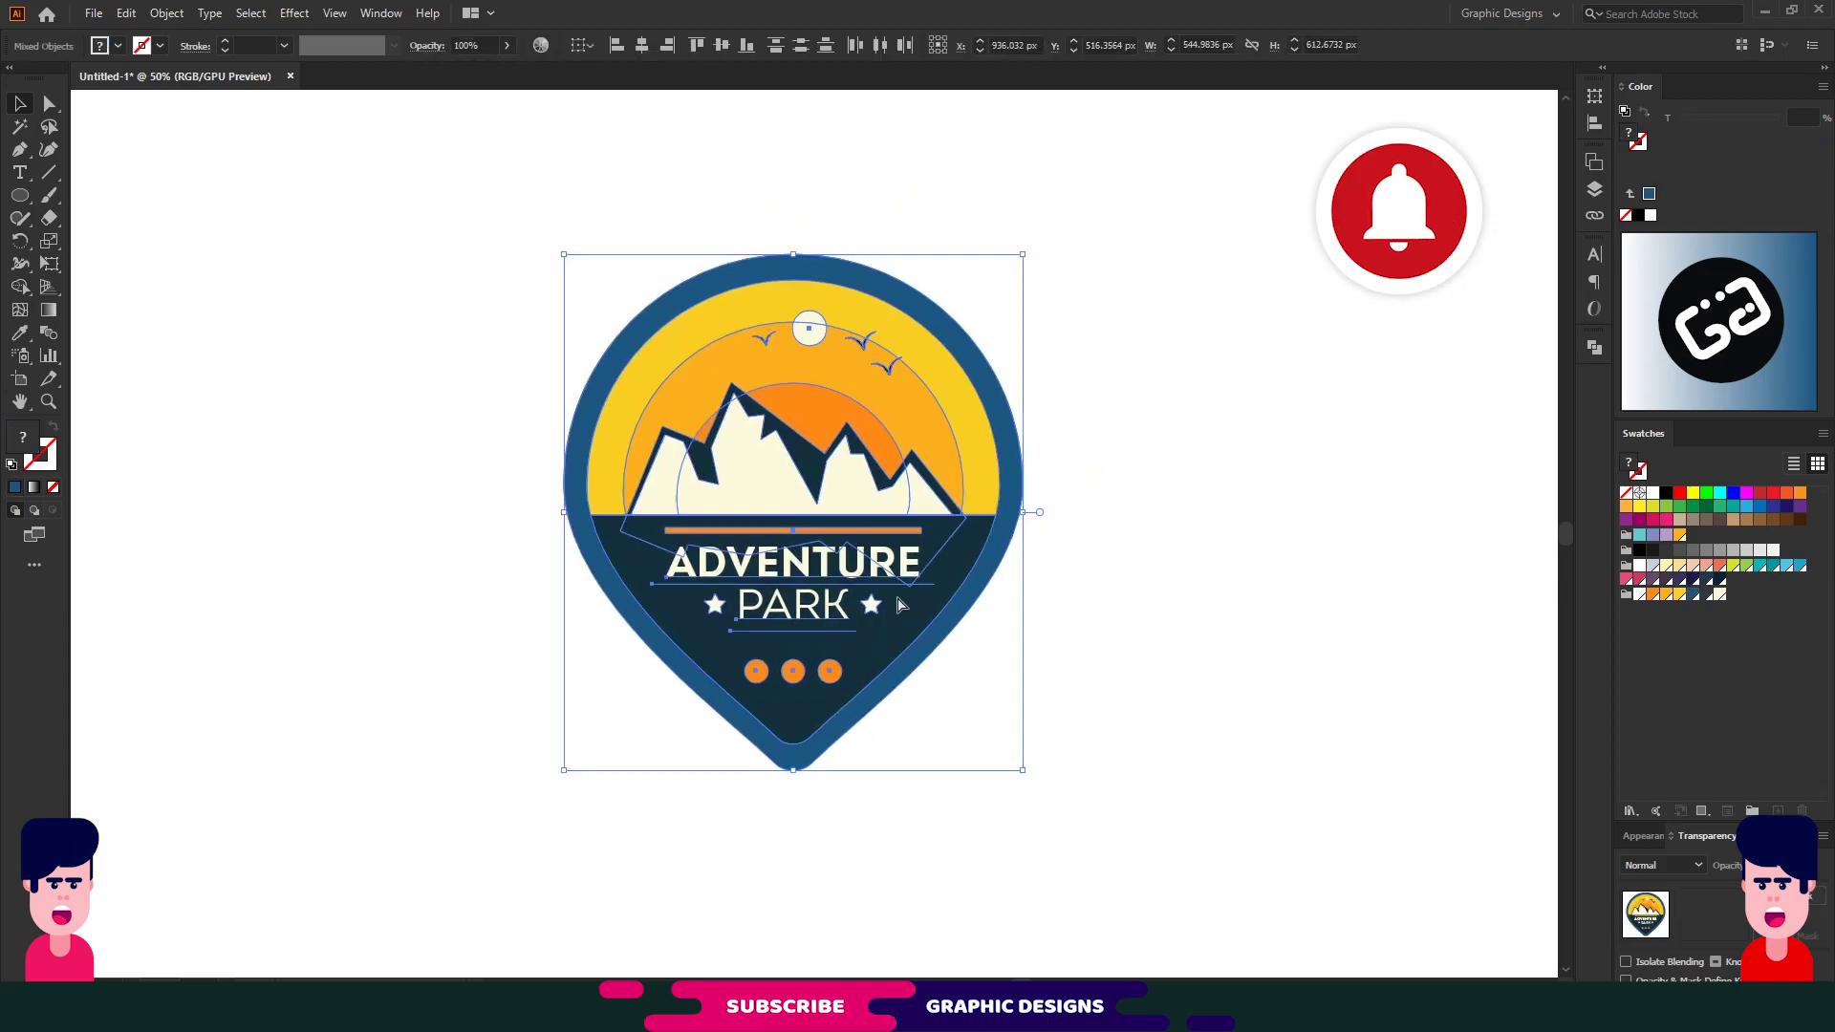
left_click(1248, 434)
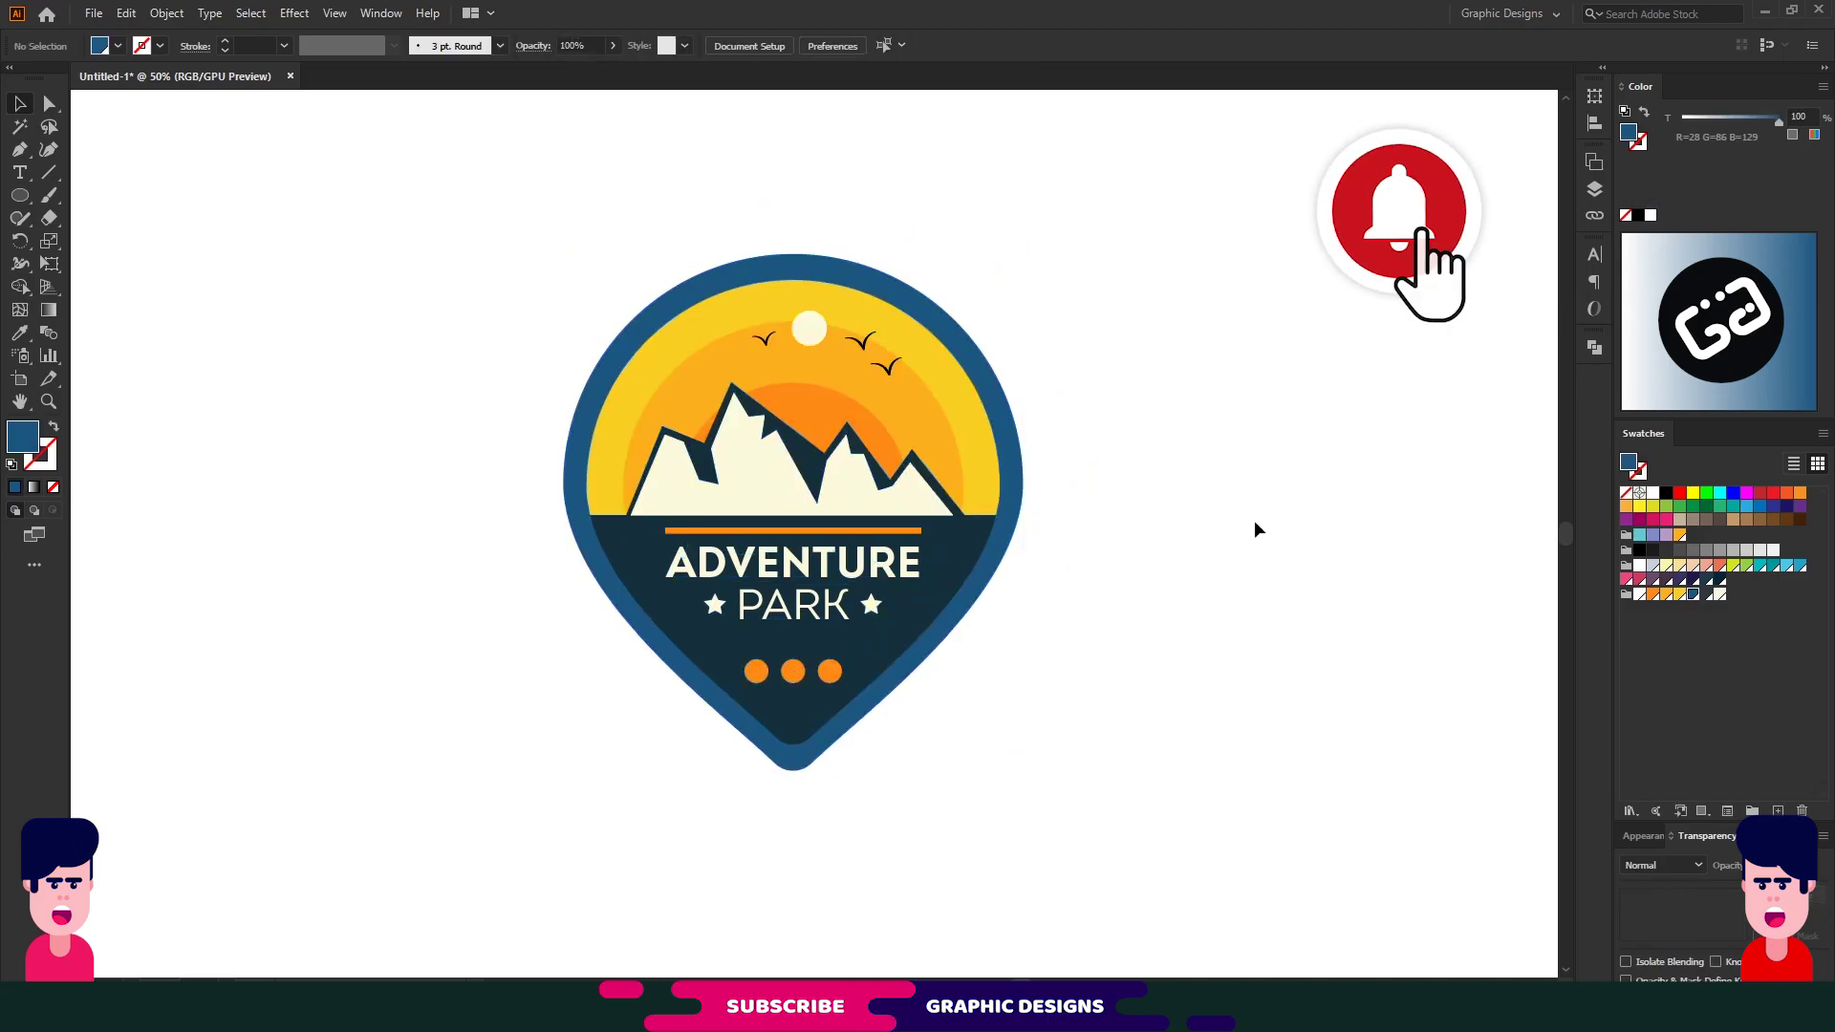